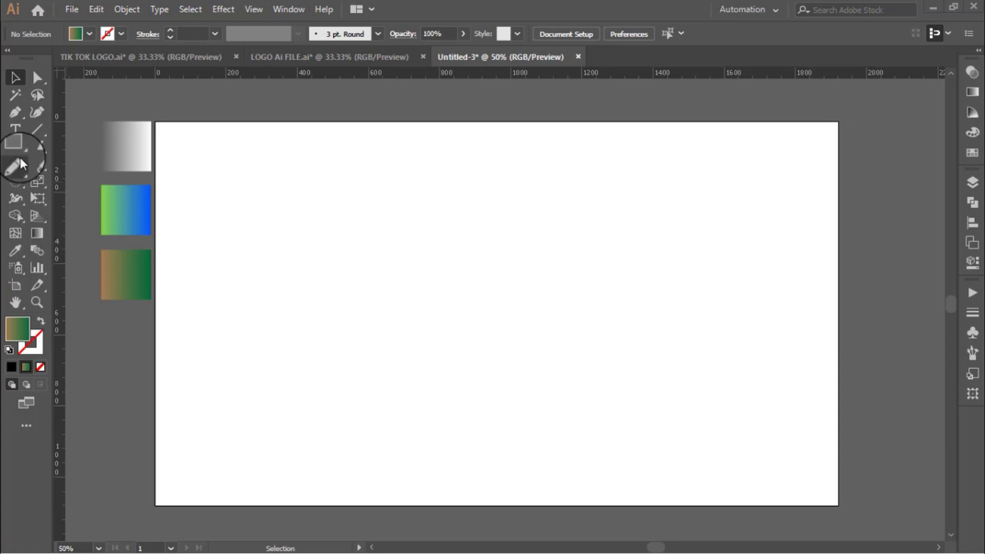
- Draw a tall, narrow black-filled rectangle about 124 × 542 px and begin editing its opacity
left_click(17, 147)
left_click(89, 34)
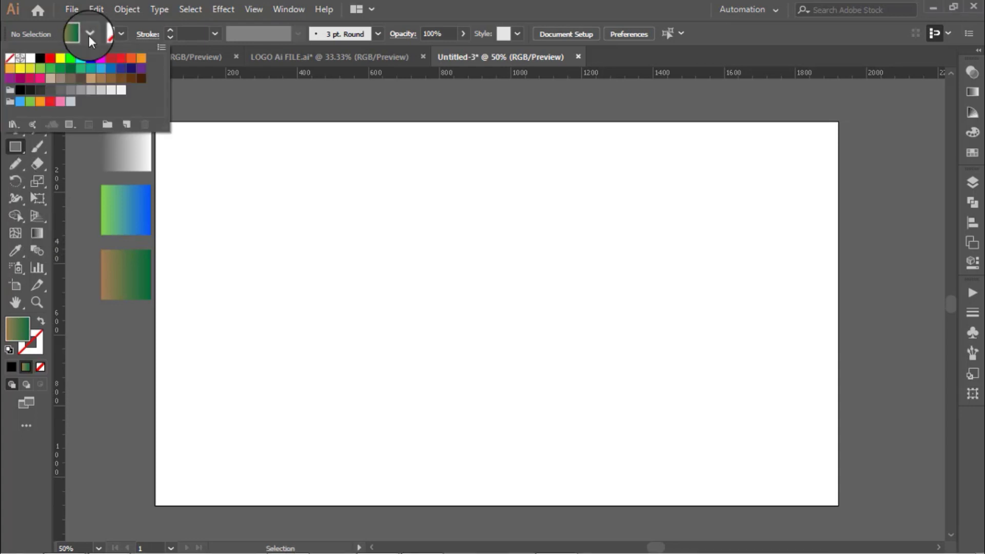
left_click(41, 56)
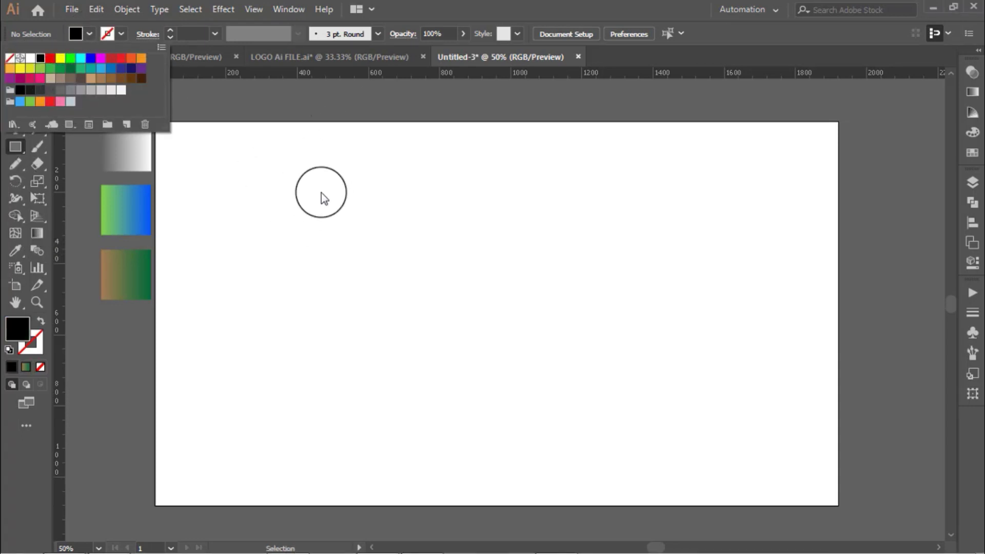
left_click(321, 193)
mouse_move(323, 186)
left_mouse_down()
mouse_move(331, 267)
mouse_move(368, 377)
left_mouse_up()
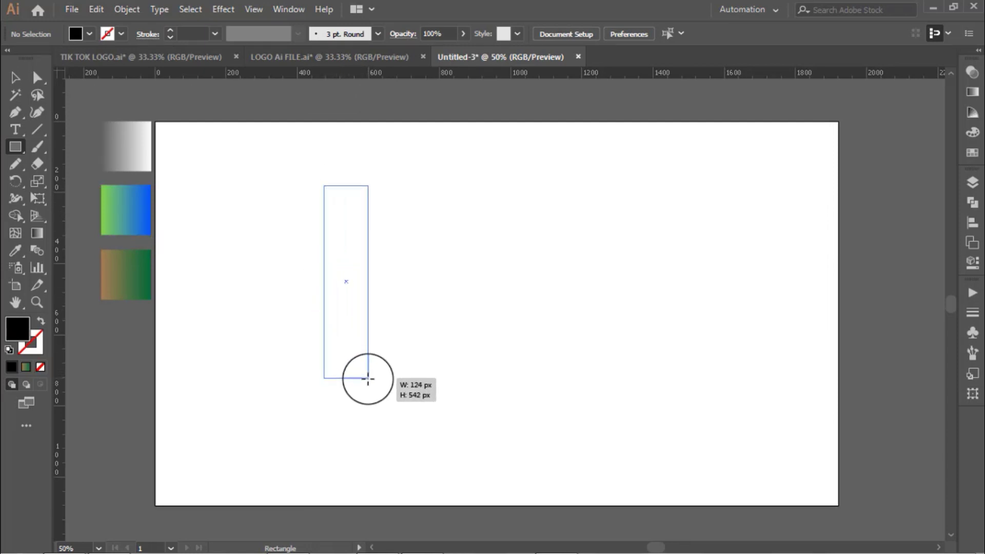
left_click_drag(367, 376, 370, 380)
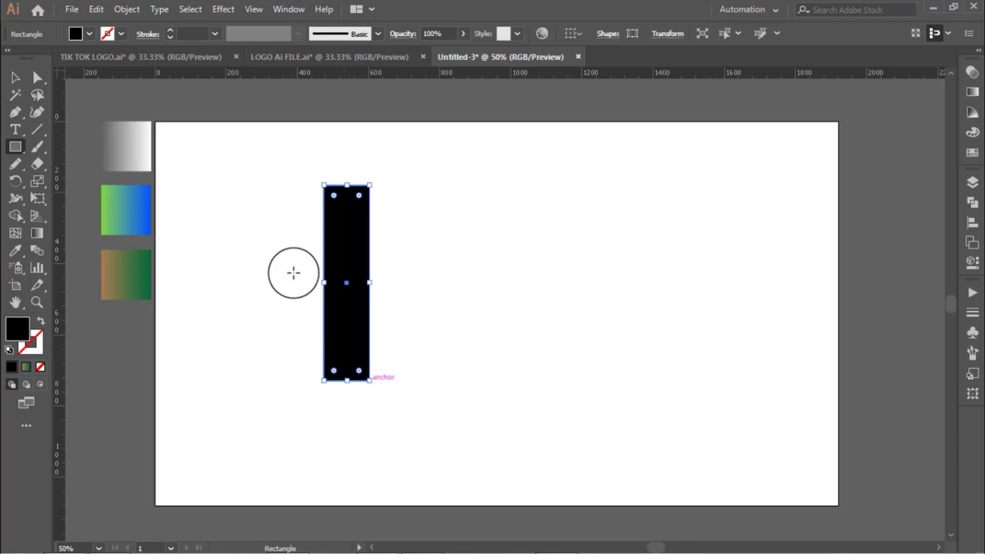
left_click(437, 33)
- Set the rectangle to 55% opacity and delete its bottom-left anchor to slant the bottom
type("55")
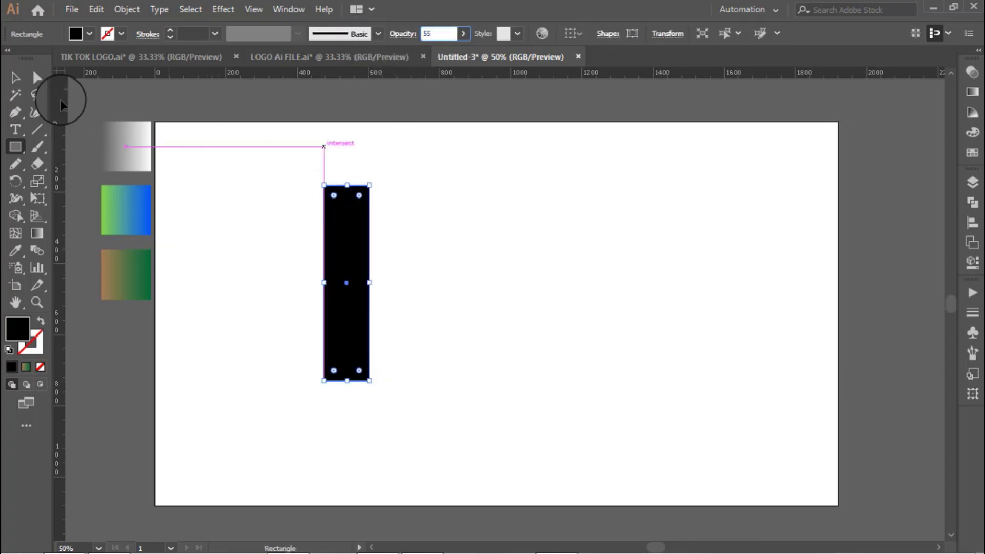
left_click(16, 77)
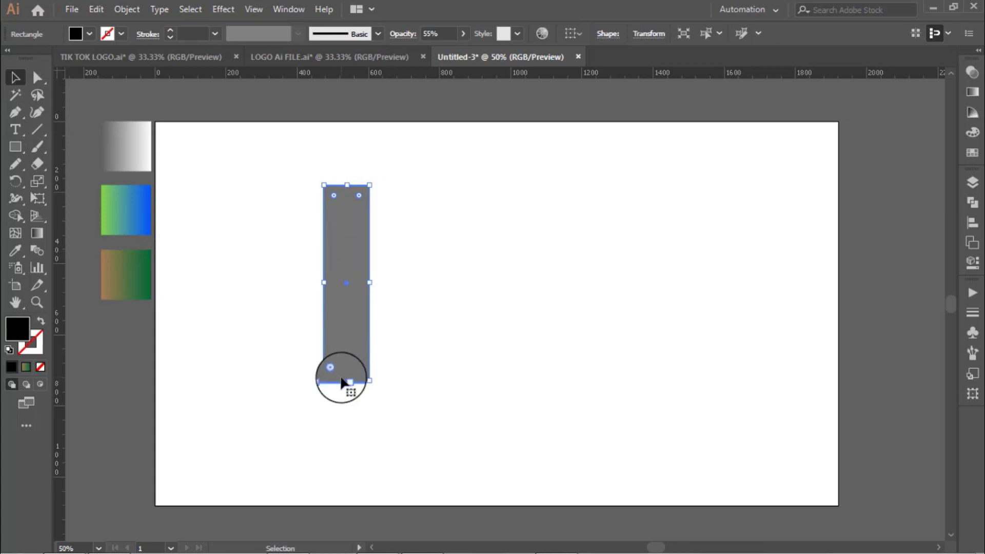
left_click(15, 112)
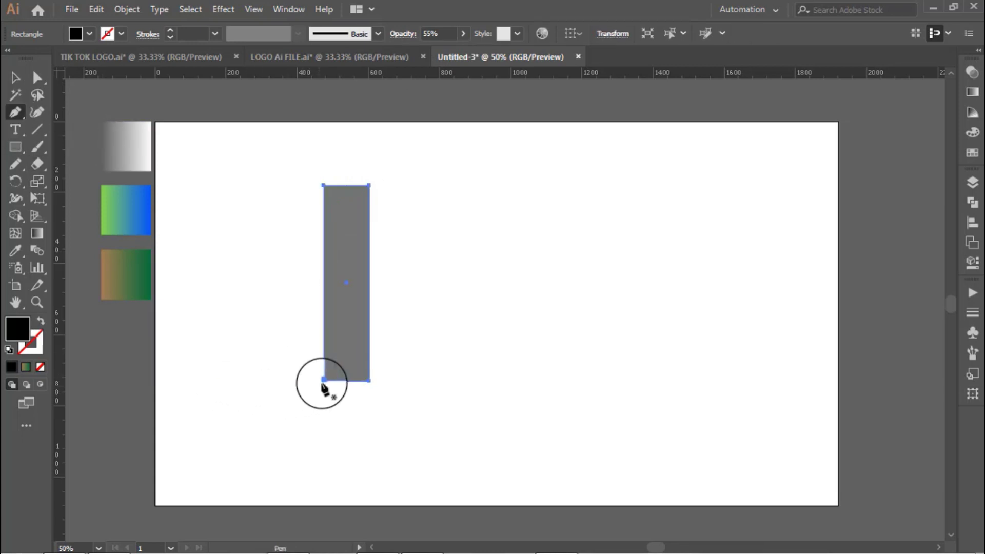
left_click(323, 320)
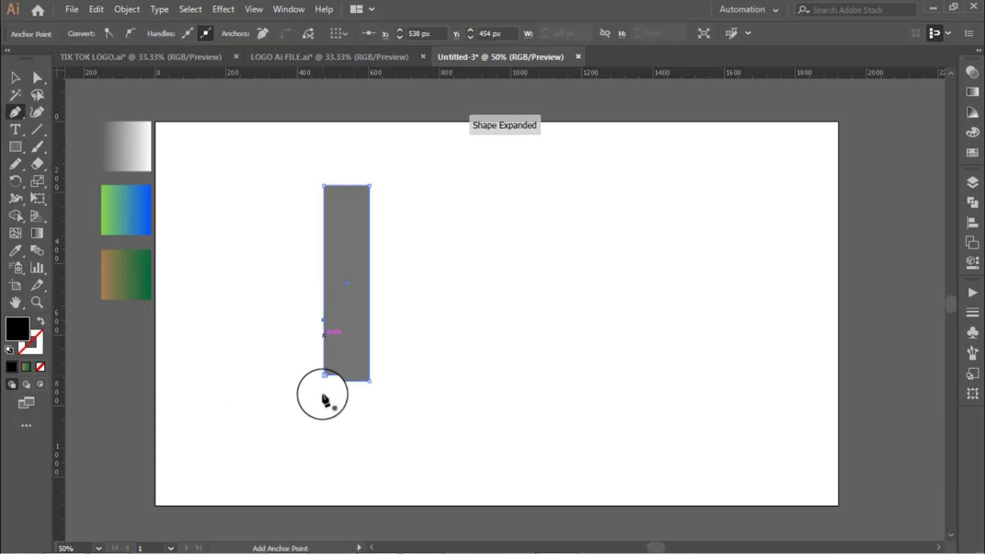
left_click(324, 380)
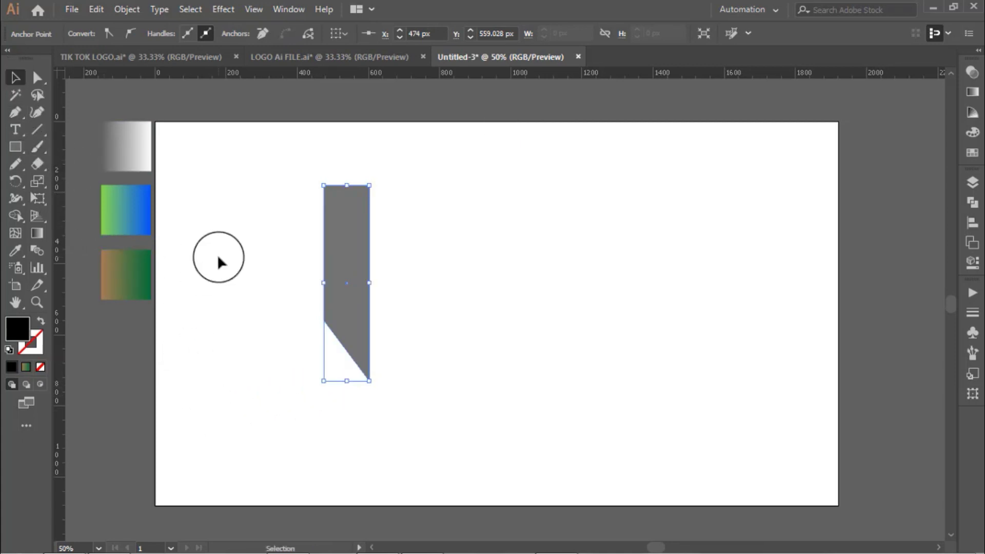
left_click(403, 266)
left_click(355, 267)
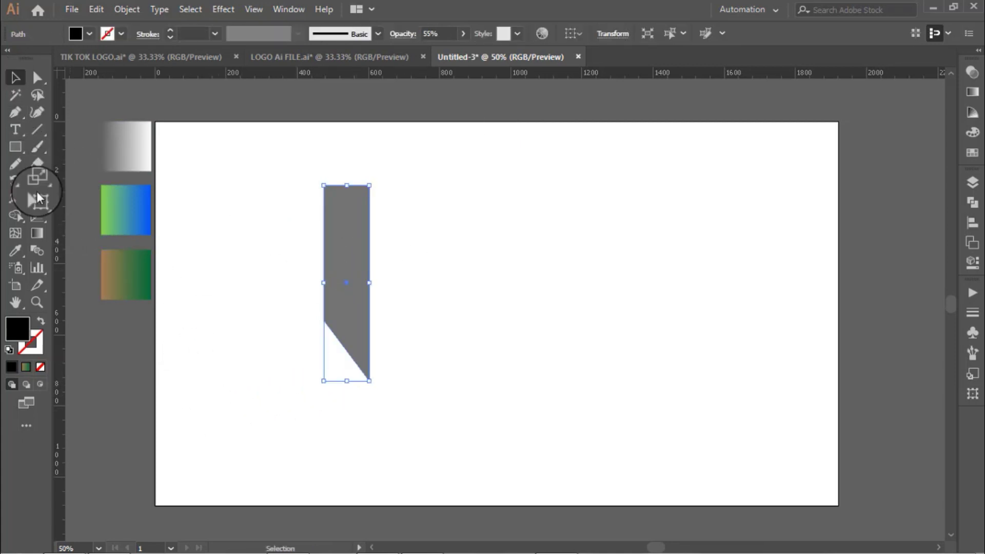
- Reflect a copy of the slanted bar vertically and butt it against the original
left_click_drag(14, 185, 64, 190)
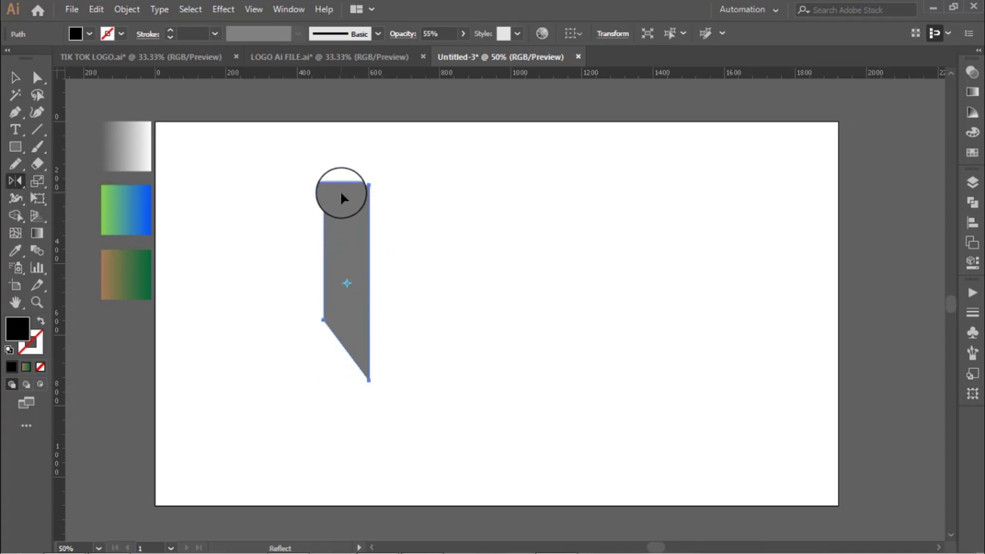
left_click_drag(338, 196, 354, 200)
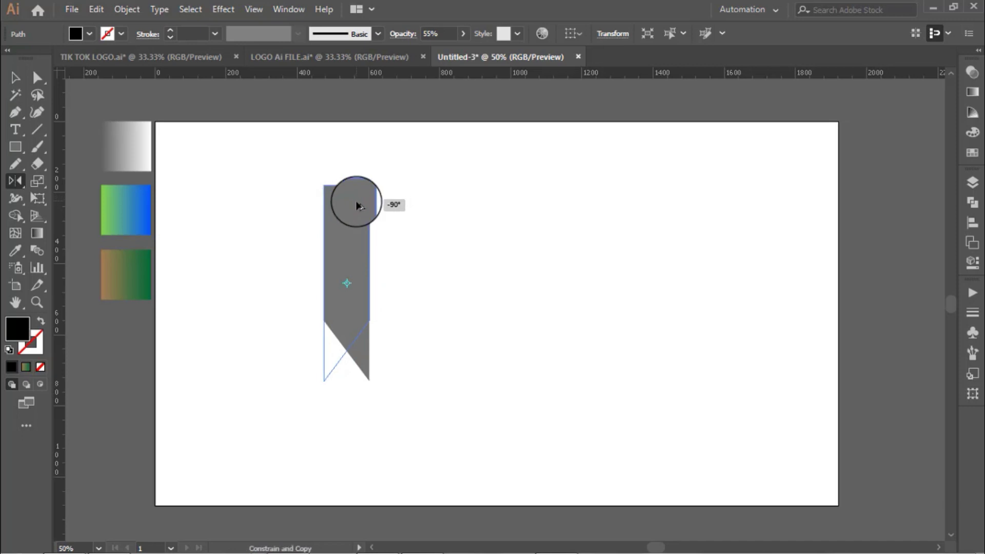
left_click_drag(357, 205, 357, 206)
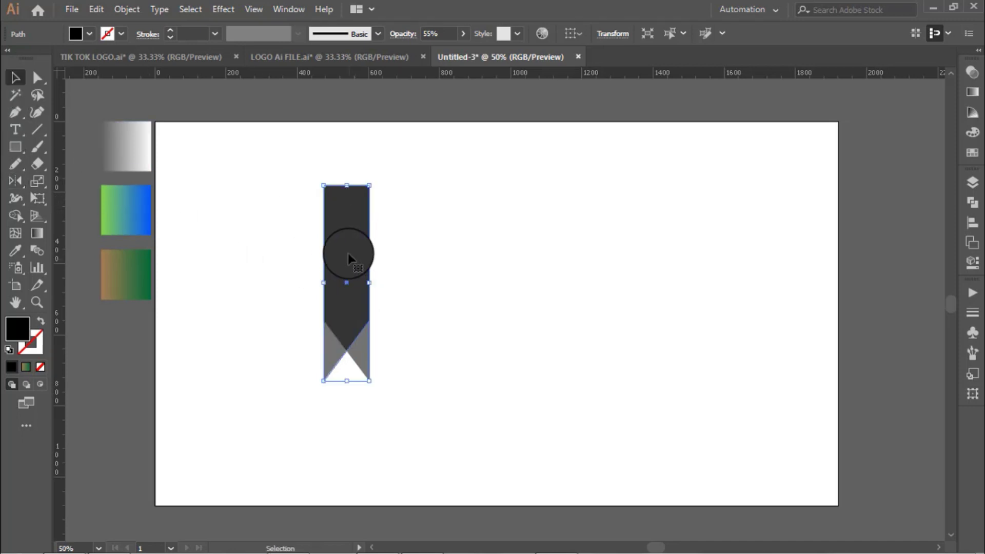
left_click_drag(343, 254, 388, 249)
left_click(249, 260)
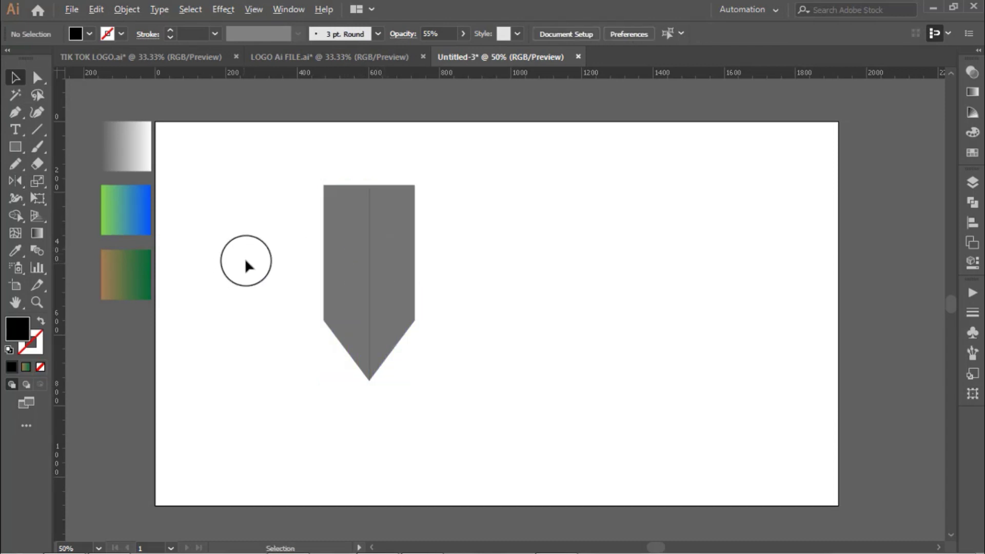
- Add a vertical guide along the shield's centre seam and a horizontal guide across its upper half
scroll(247, 254, "up", 1)
scroll(248, 254, "down", 1)
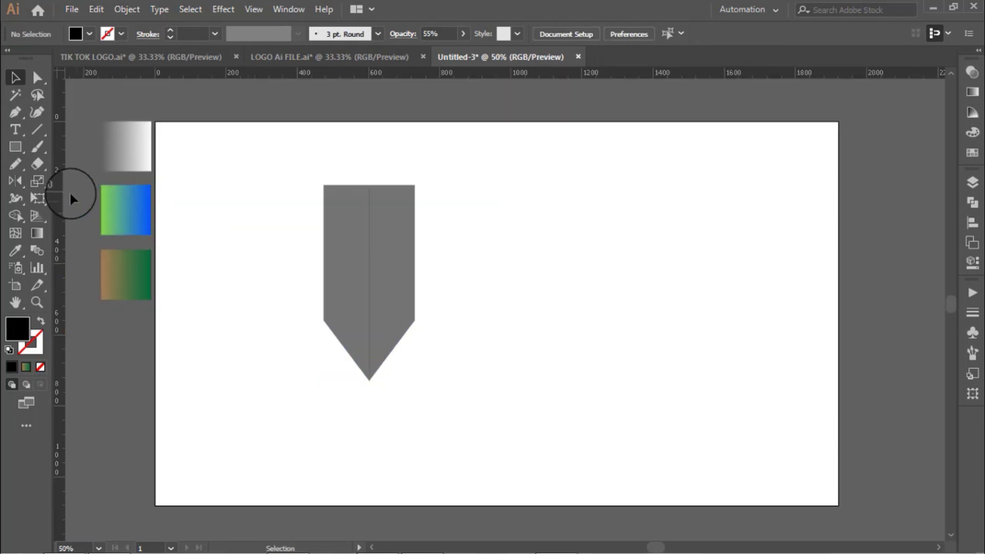
left_click_drag(366, 221, 369, 214)
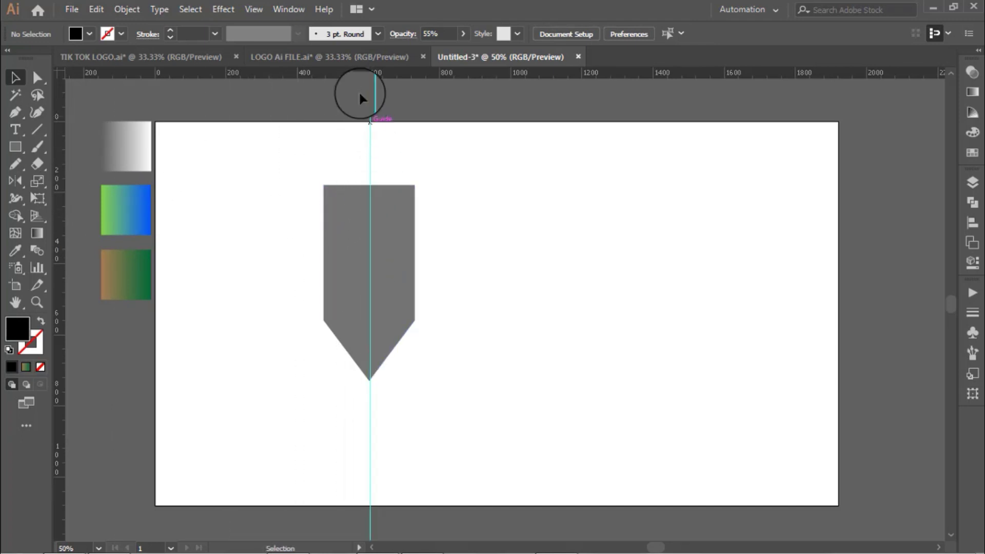
left_click_drag(358, 75, 362, 247)
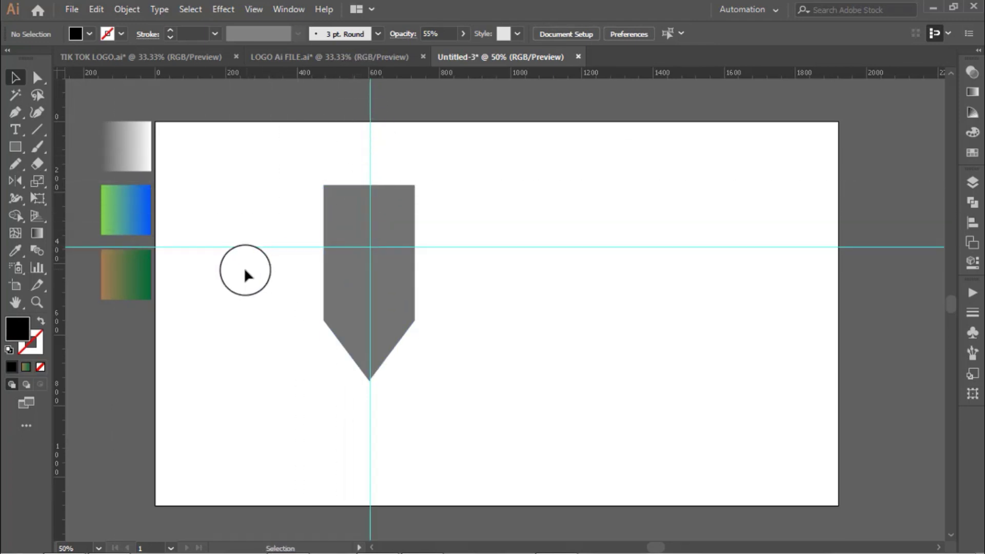
scroll(325, 248, "up", 1)
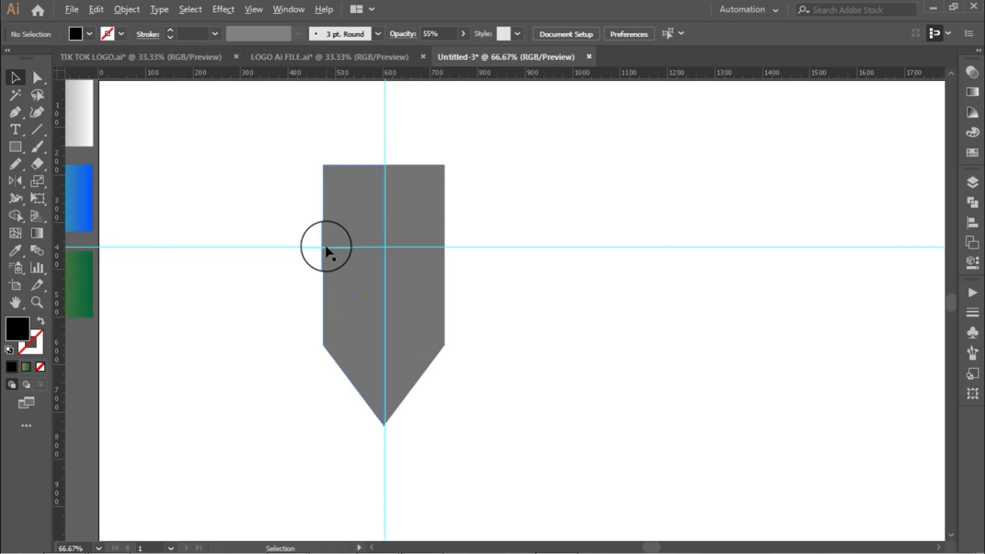
left_click(19, 184)
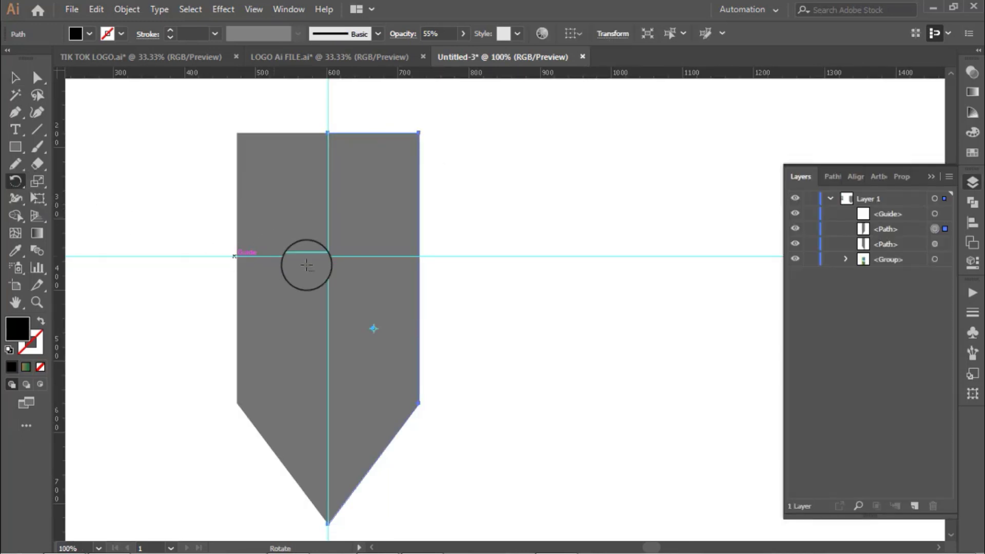
scroll(307, 265, "up", 1)
scroll(328, 257, "up", 1)
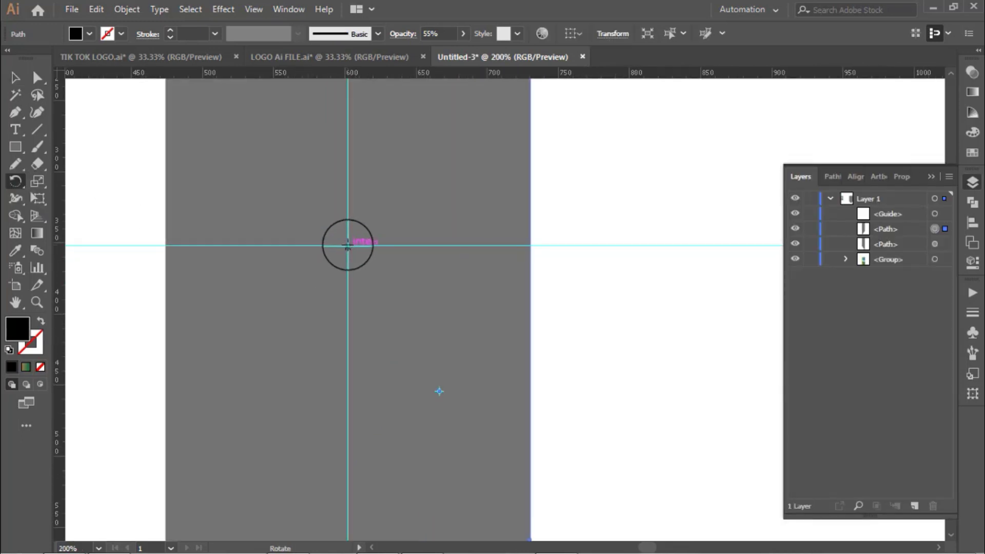
scroll(333, 310, "down", 1)
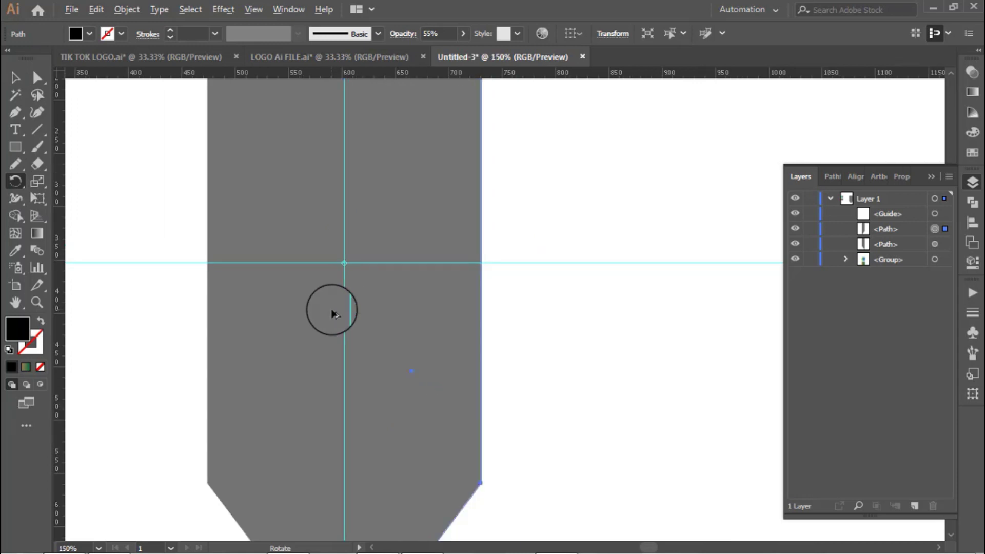
scroll(332, 311, "down", 2)
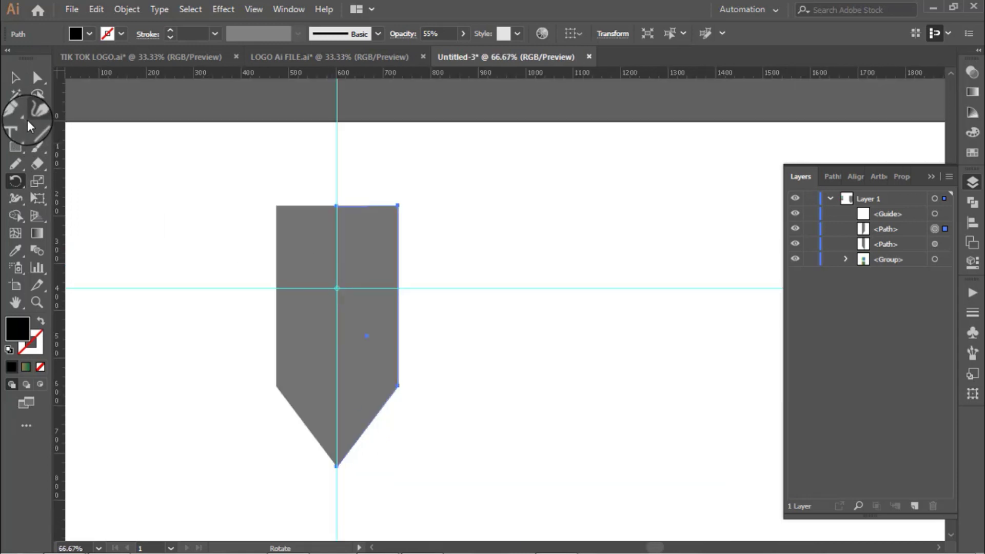
- Rotate the shield's right half to a steep diagonal about its pivot
left_click_drag(364, 227, 307, 235)
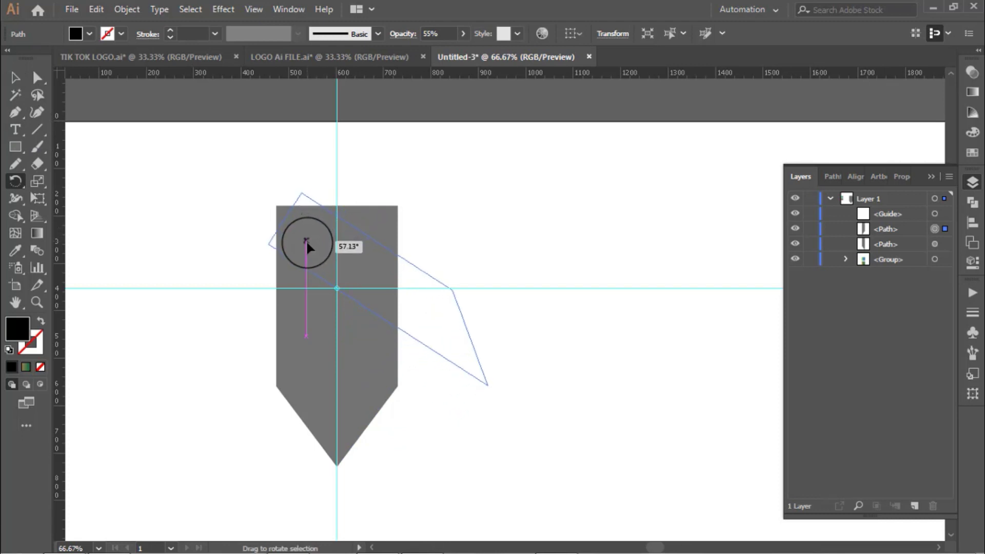
left_click_drag(306, 232, 306, 241)
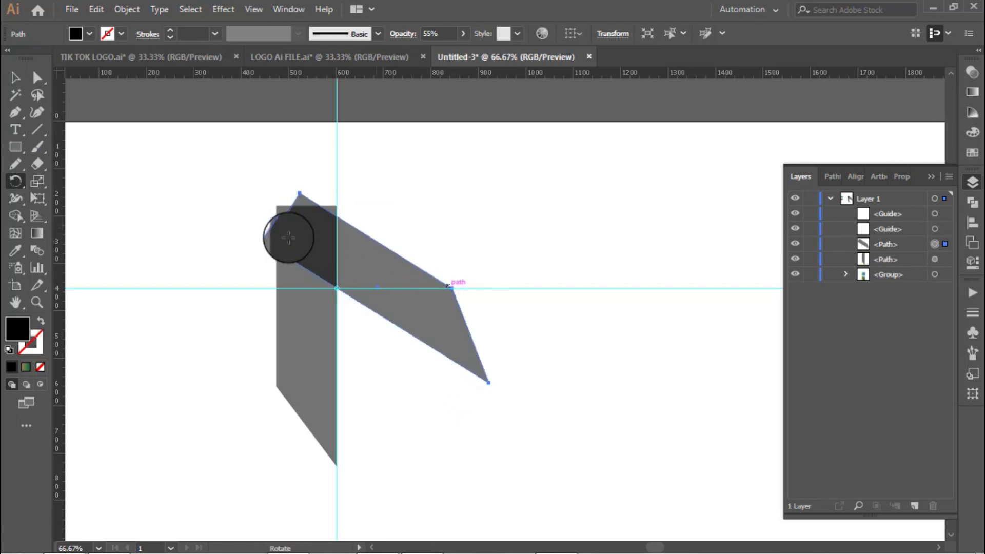
left_click(16, 77)
left_click(247, 287)
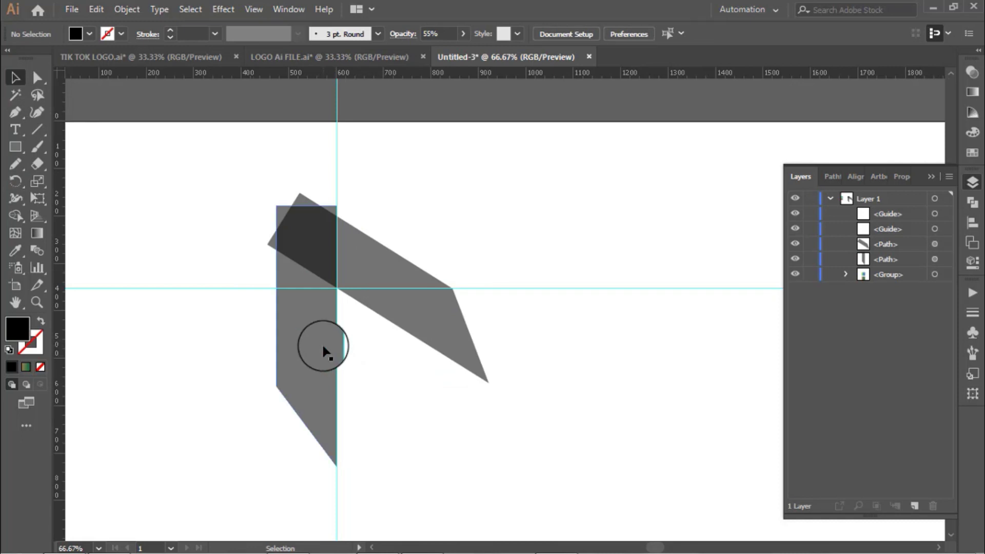
left_click(326, 344)
- Prepare to rotate the left half, undoing an accidental move of the slanted shape
scroll(268, 329, "up", 1)
left_click(15, 181)
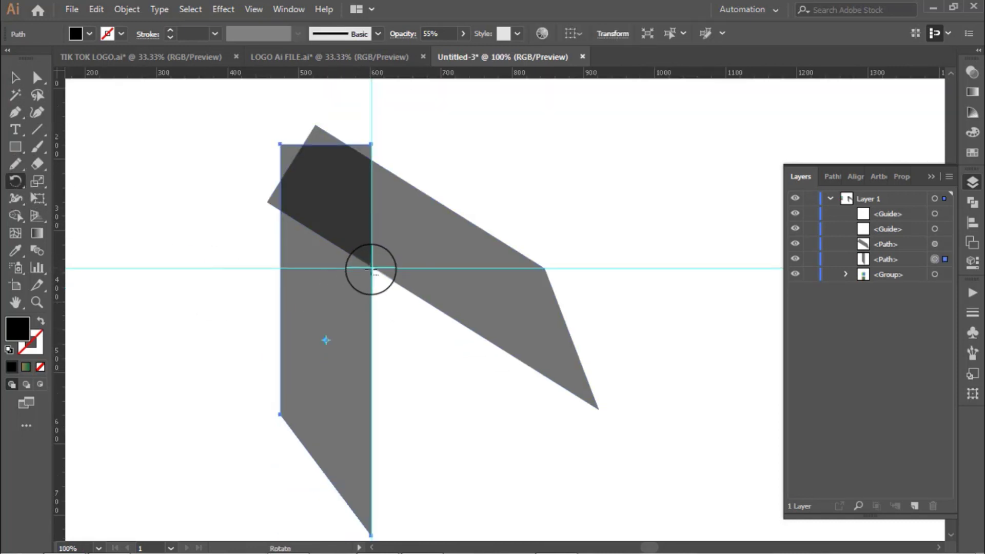
scroll(370, 267, "up", 3)
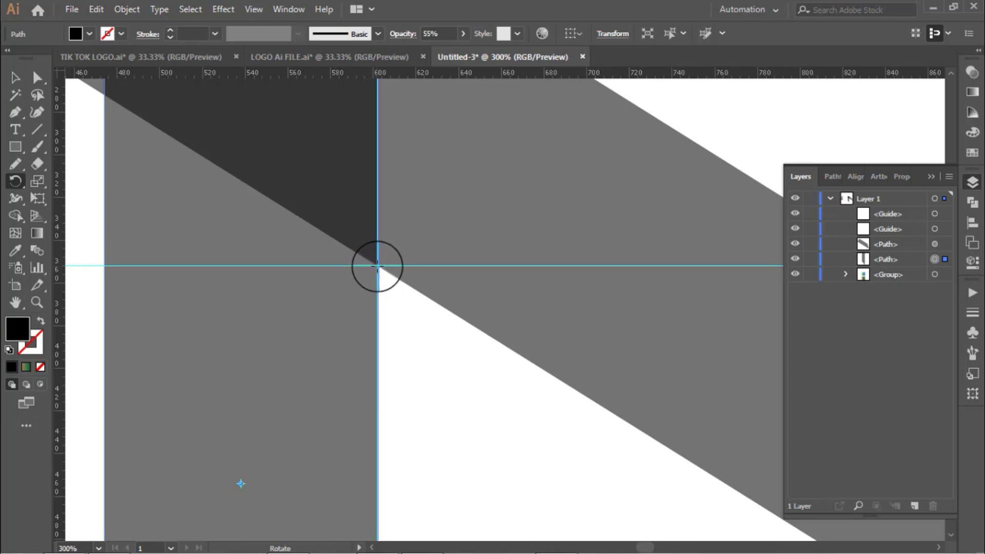
scroll(383, 334, "down", 3)
left_click(16, 77)
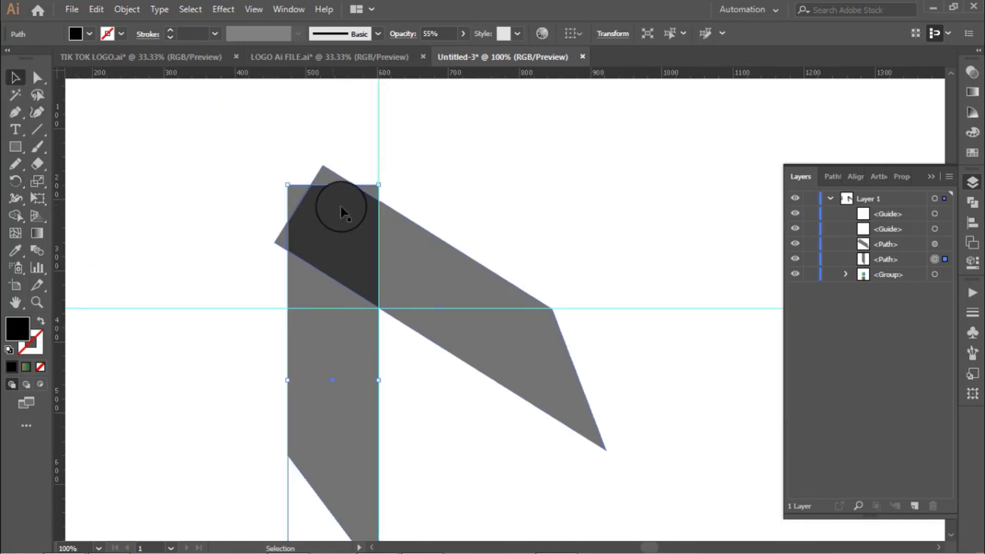
left_click_drag(356, 202, 414, 208)
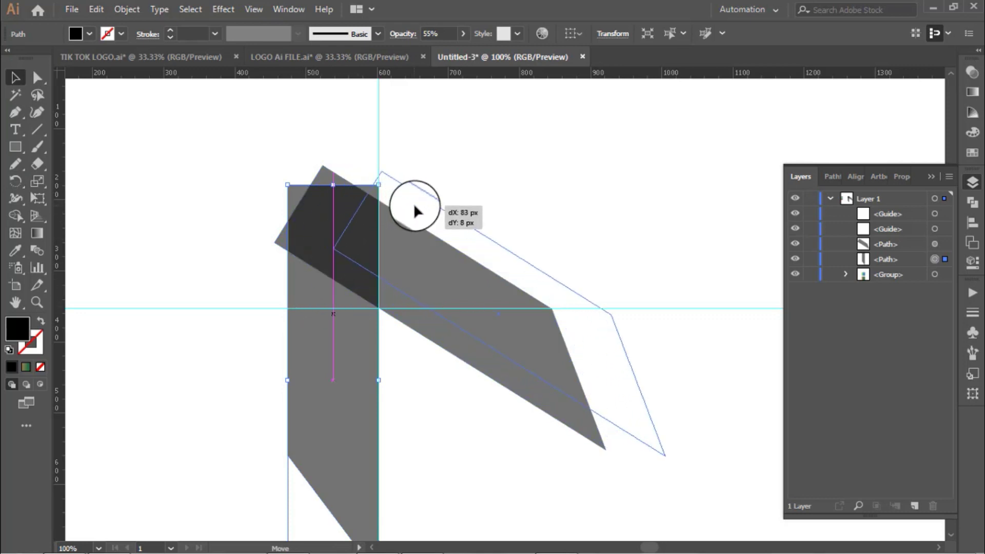
key("ctrl+z")
- Rotate the upright grey bar about the guide intersection by about -58°
left_click(334, 359)
scroll(334, 340, "up", 2)
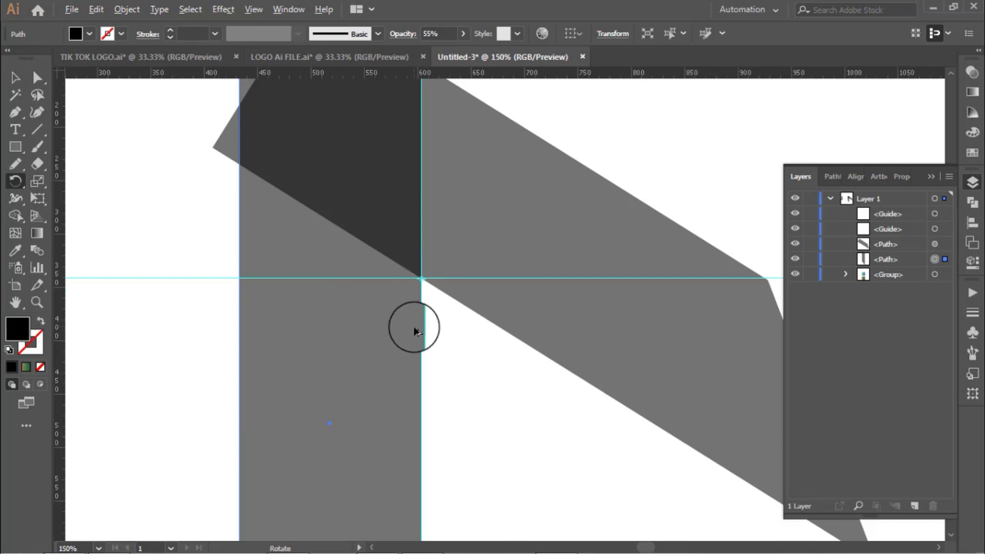
scroll(413, 326, "down", 2)
left_click_drag(376, 458, 269, 362)
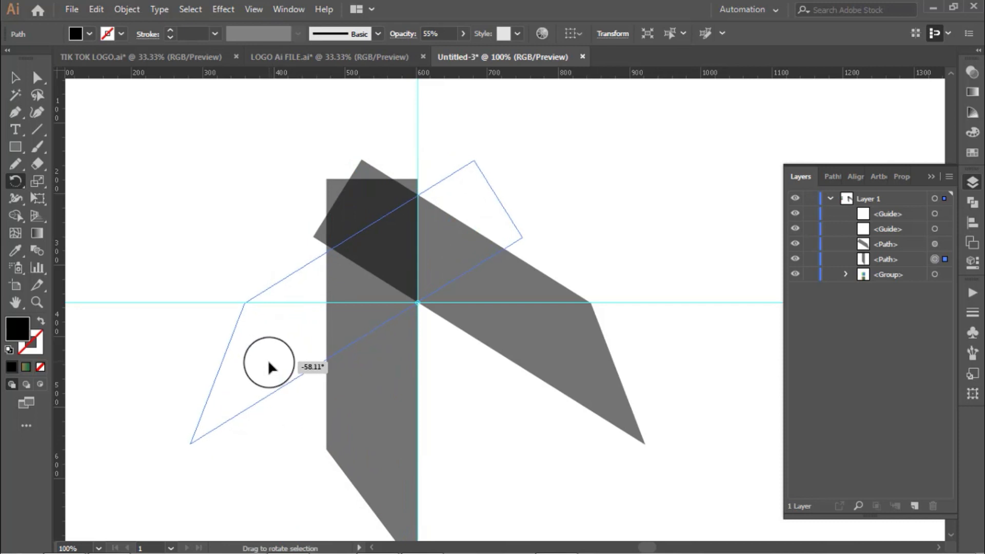
left_click_drag(268, 362, 268, 362)
key("v")
left_click(246, 186)
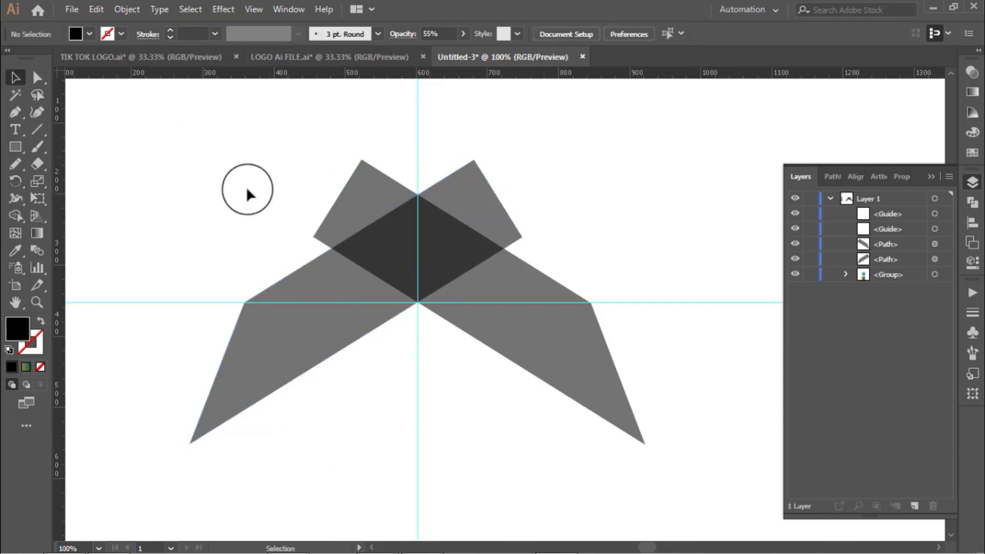
scroll(521, 251, "down", 1)
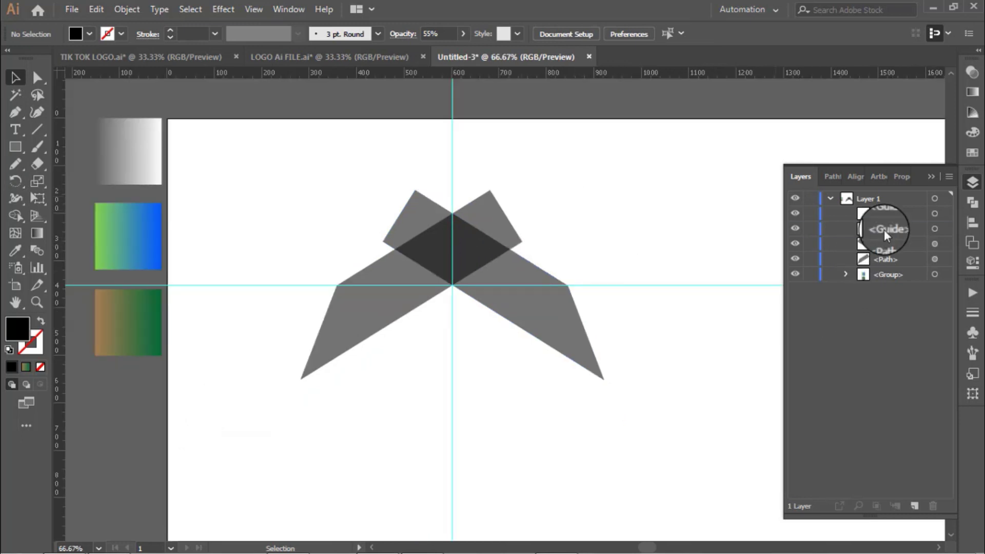
- Delete both guides, shift the right-rising bar up-right, and stretch the other bar's upper-left end
left_click_drag(884, 229, 903, 214)
left_click(934, 506)
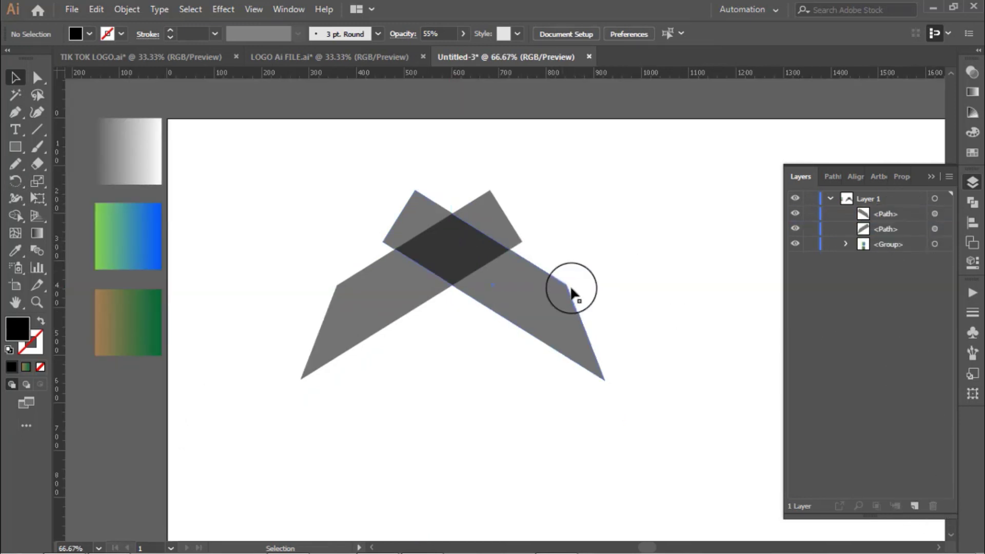
left_click(507, 215)
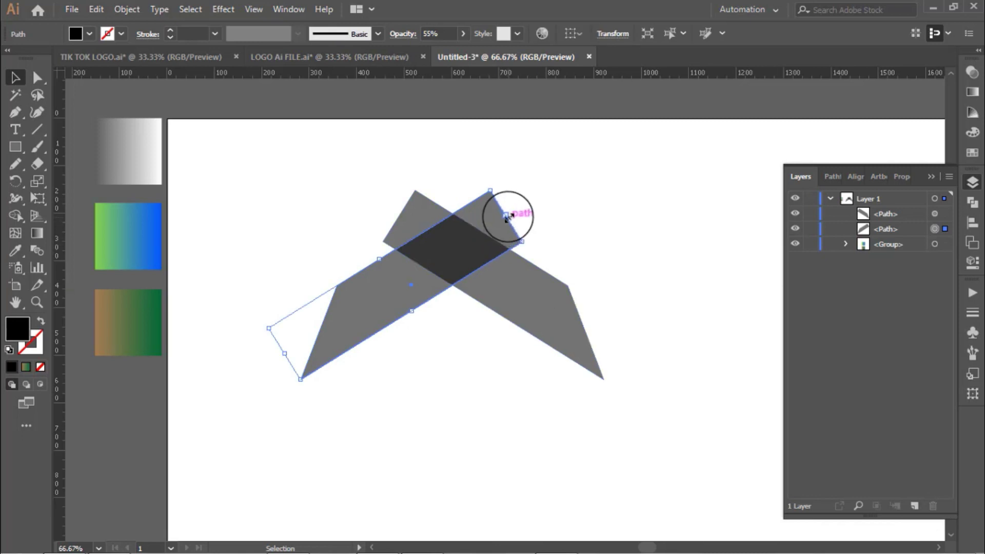
left_click_drag(507, 215, 545, 194)
left_click(403, 213)
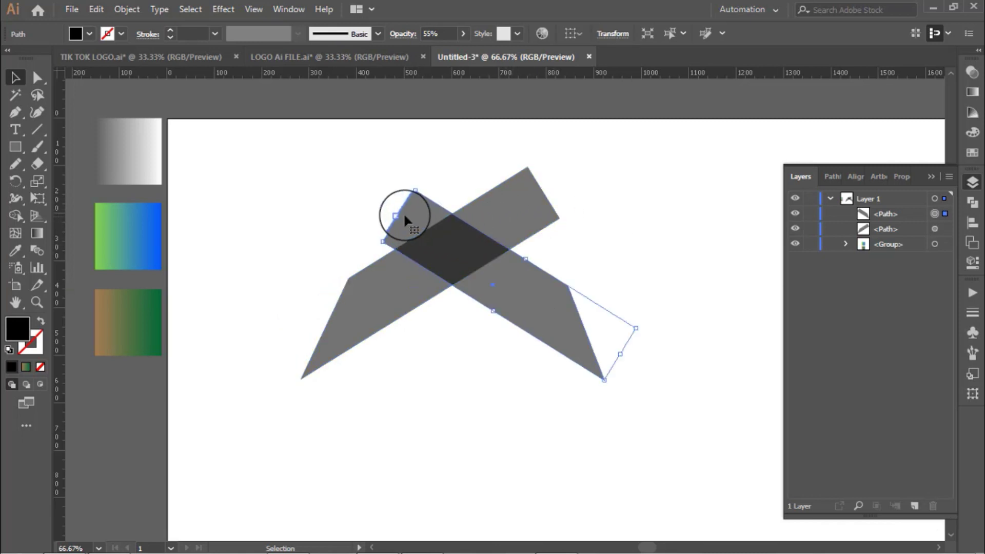
left_click_drag(399, 214, 355, 188)
left_click(319, 220)
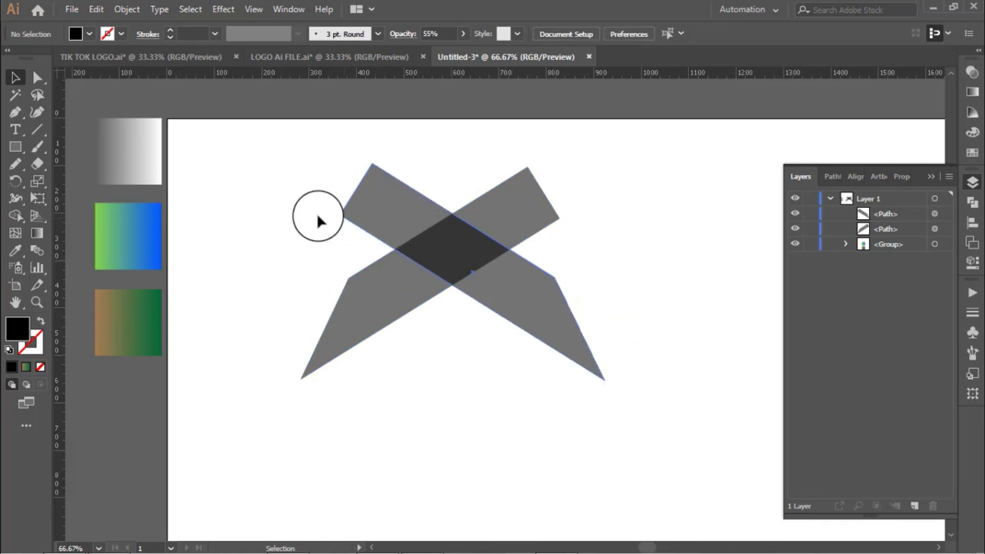
- Pen-draw a closed black faceted shape along the right leg's outer edge
left_click(15, 112)
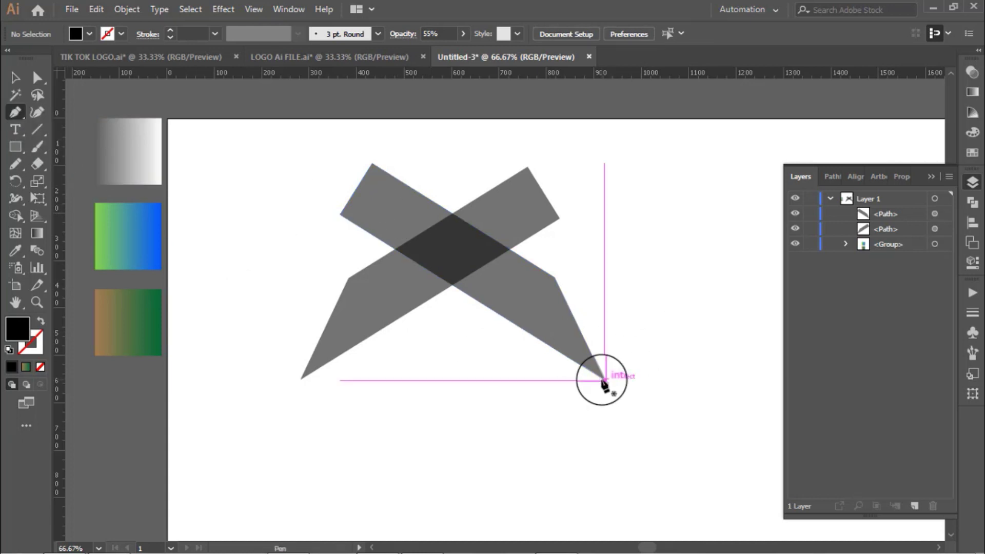
scroll(610, 382, "up", 1)
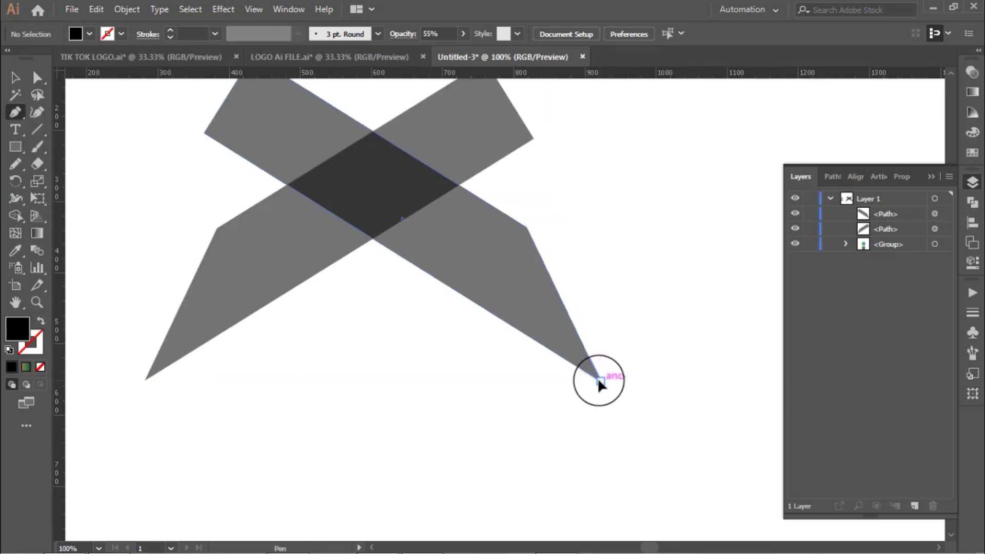
left_click(599, 380)
left_click_drag(554, 289, 590, 438)
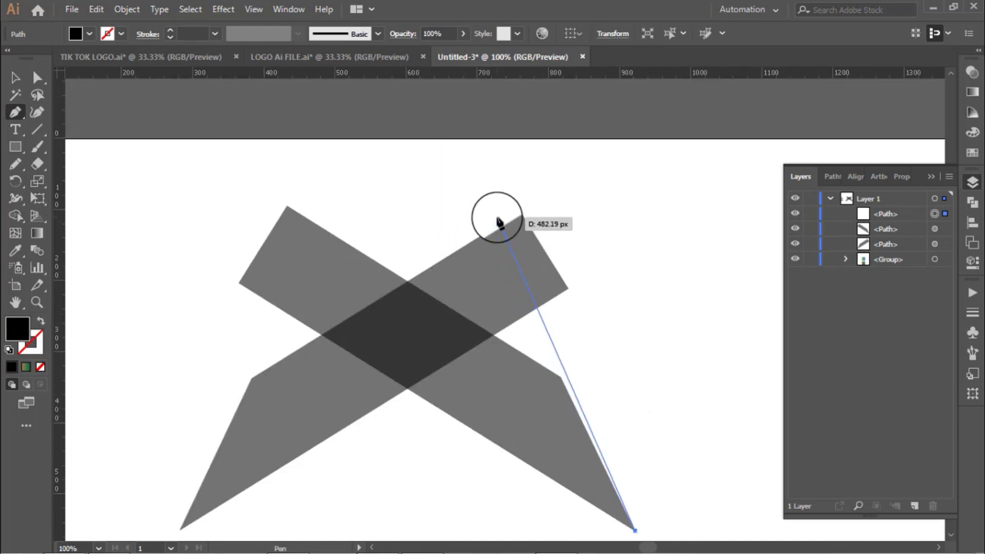
left_click(482, 212)
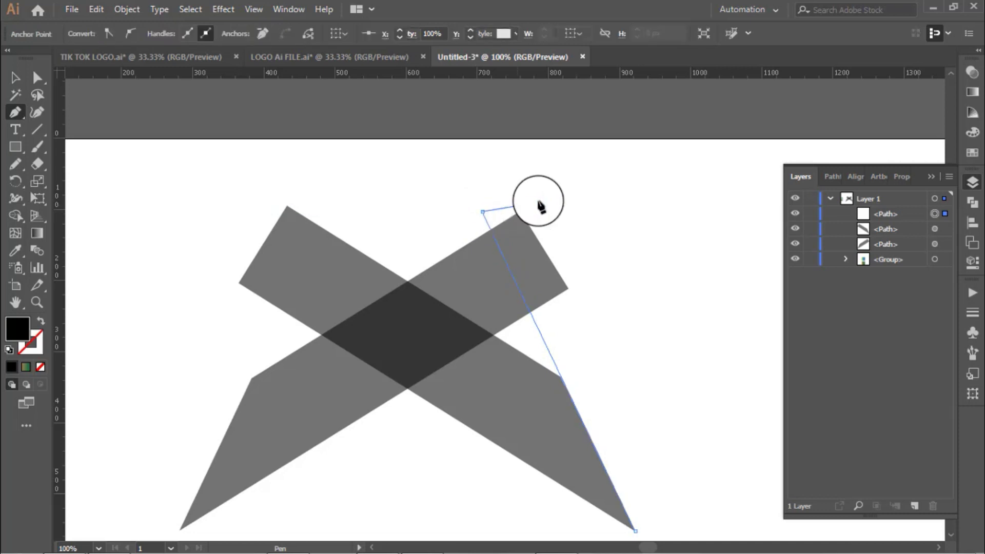
left_click(543, 197)
left_click(609, 297)
left_click(661, 450)
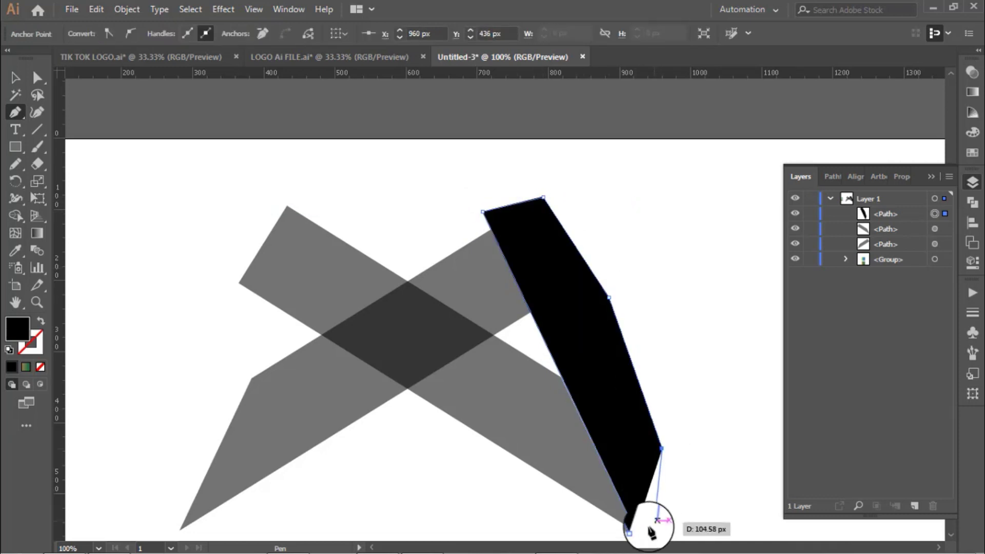
left_click(635, 530)
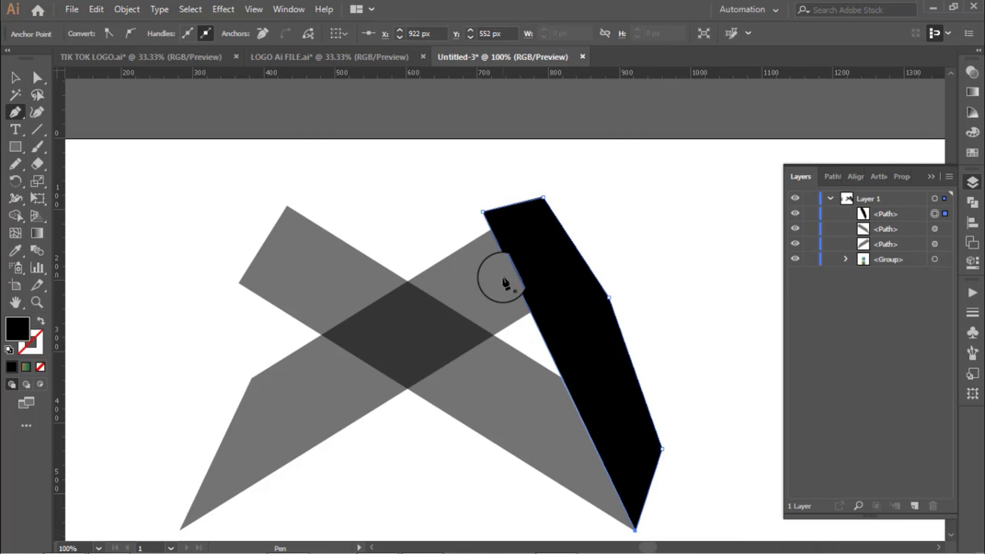
- Pen-draw a closed black shape along the left leg, then select it with its grey bar
left_click_drag(325, 347, 363, 324)
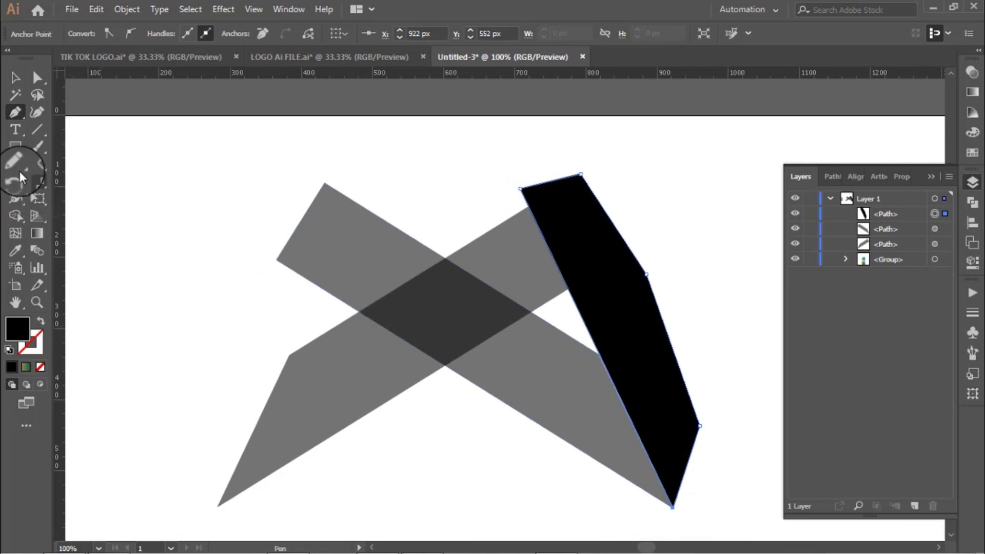
left_click(217, 506)
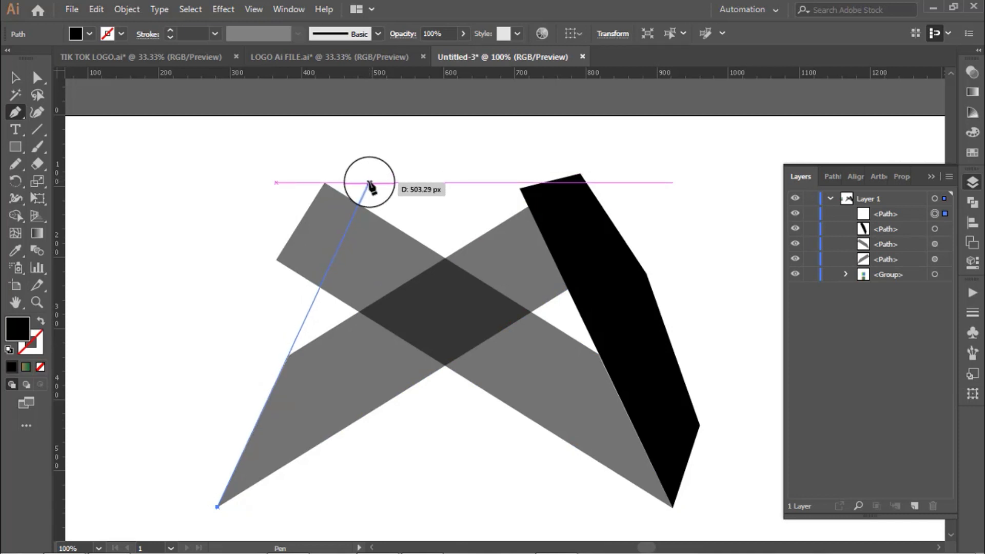
left_click(369, 183)
left_click_drag(283, 167, 255, 253)
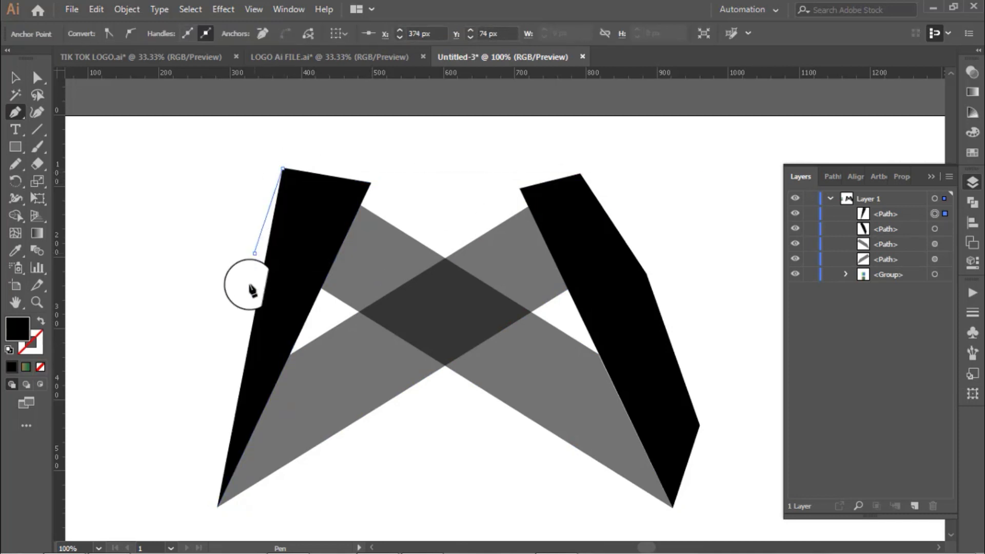
left_click(217, 506)
left_click(16, 78)
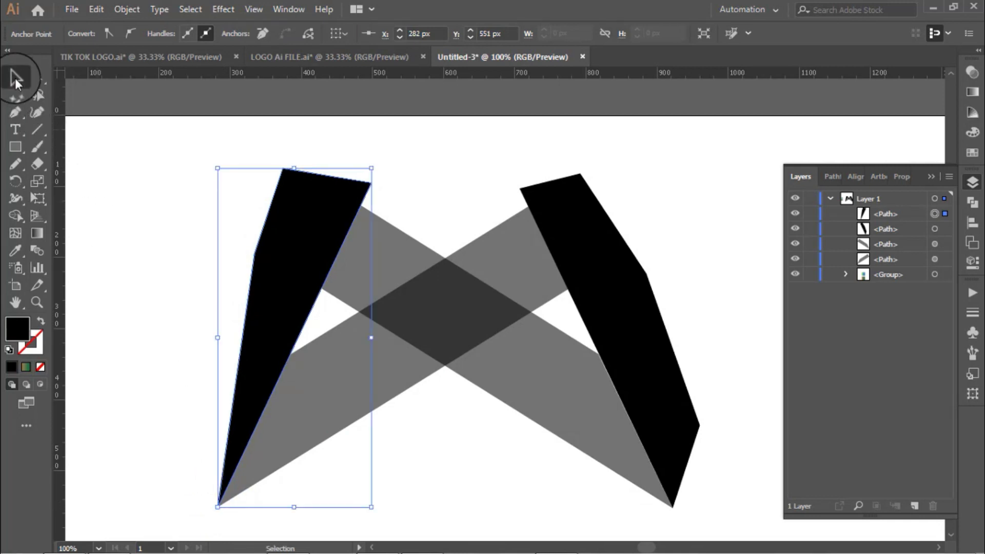
left_click(176, 290)
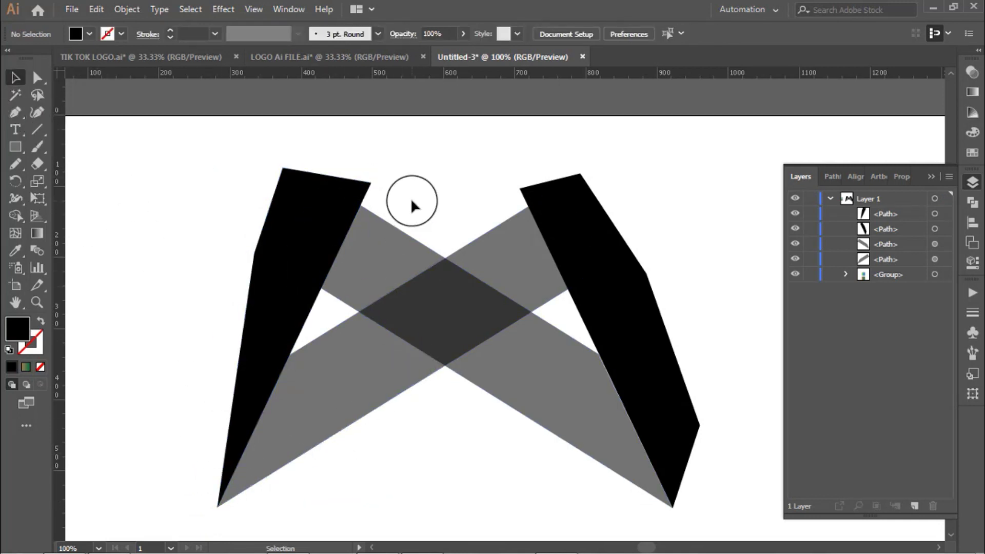
left_click_drag(414, 200, 321, 217)
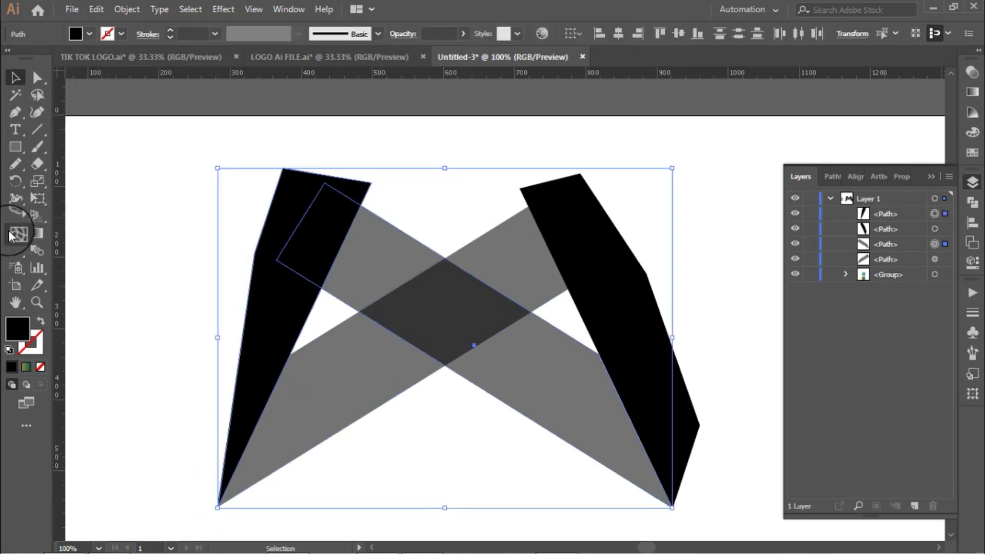
- Shape Builder away the left black region and the small overlap at the bar's top
left_click(15, 216)
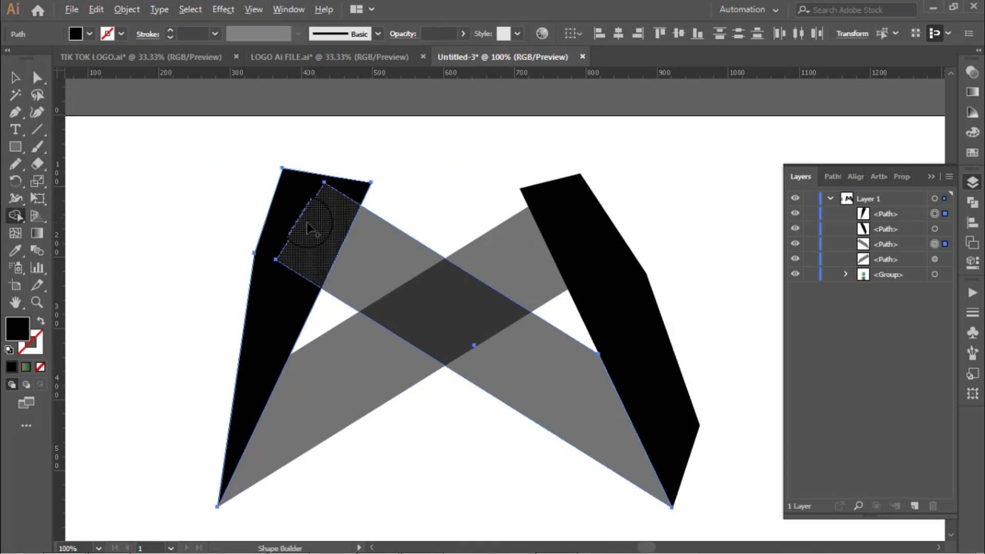
left_click(290, 218, "alt")
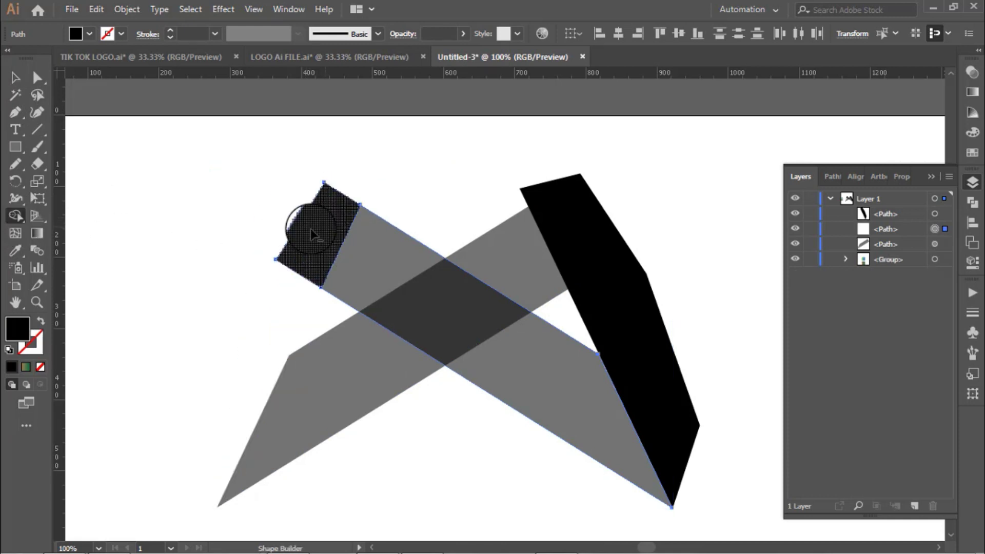
left_click(310, 229, "alt")
left_click(14, 78)
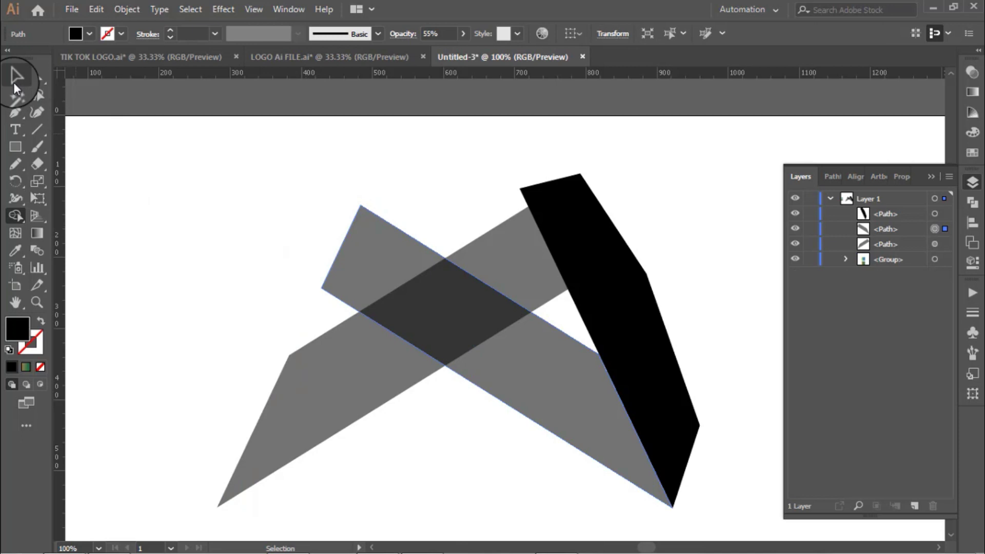
left_click(311, 170)
- Select the right black shape with its bar and remove both black regions with Shape Builder
left_click_drag(574, 190, 533, 221)
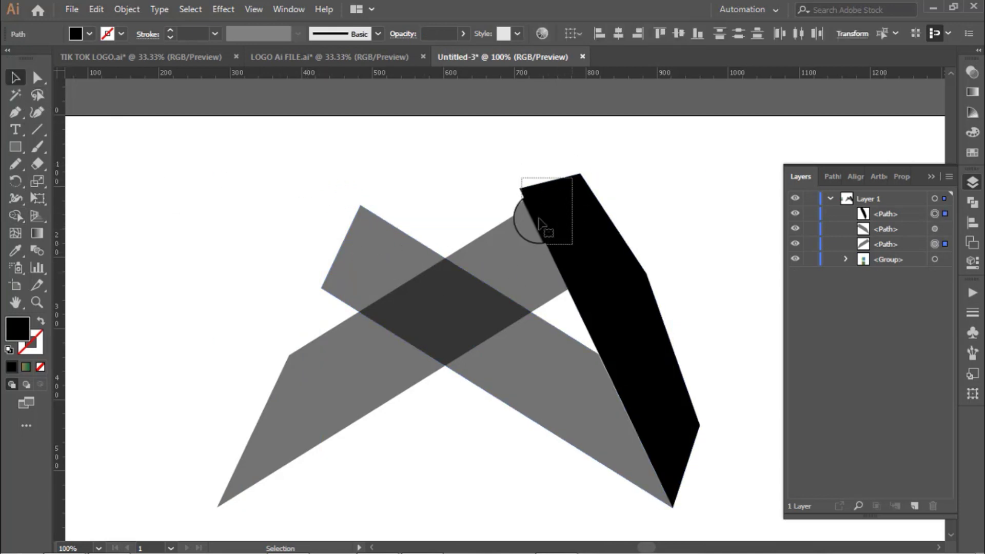
left_click(930, 173)
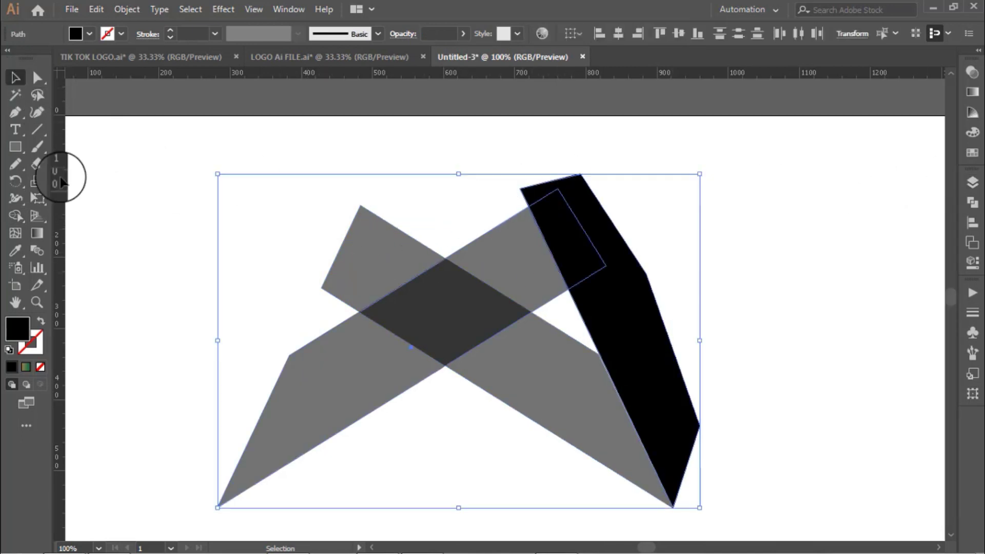
left_click(14, 215)
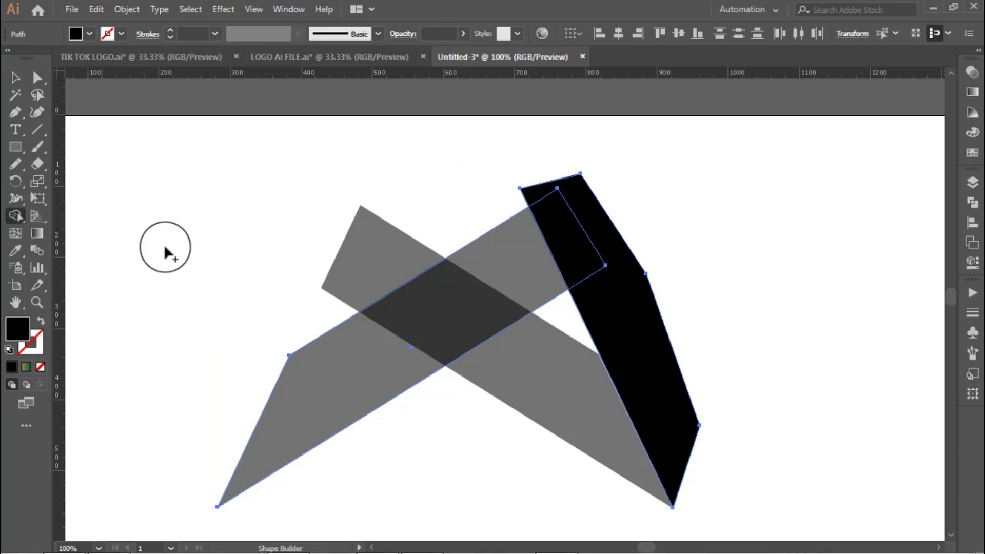
left_click(598, 229, "alt")
left_click(576, 242, "alt")
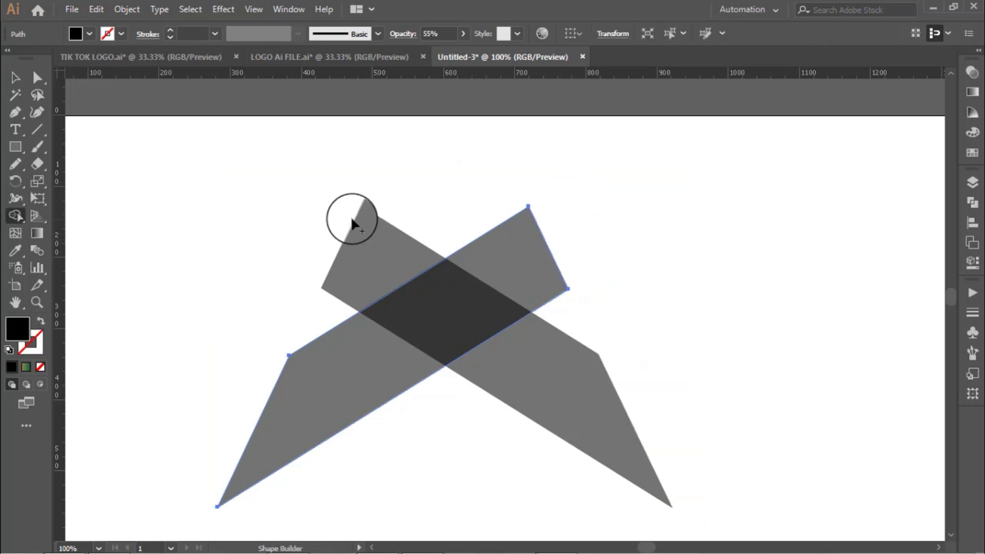
left_click(14, 79)
left_click(134, 200)
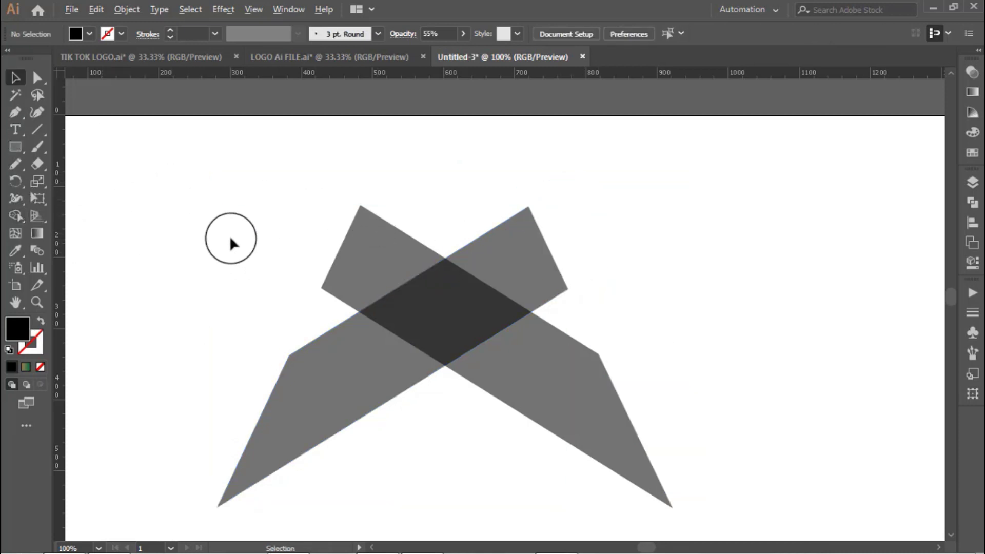
- Rotate the whole X about 97° and move it up and left on the artboard
scroll(230, 234, "down", 1)
scroll(231, 237, "down", 1)
left_click_drag(224, 209, 452, 370)
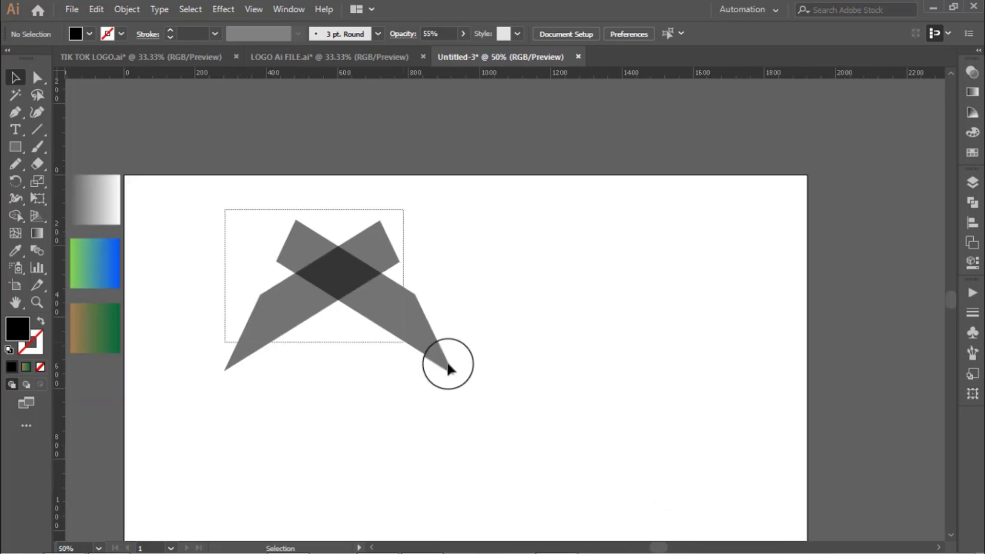
left_click_drag(333, 277, 402, 325)
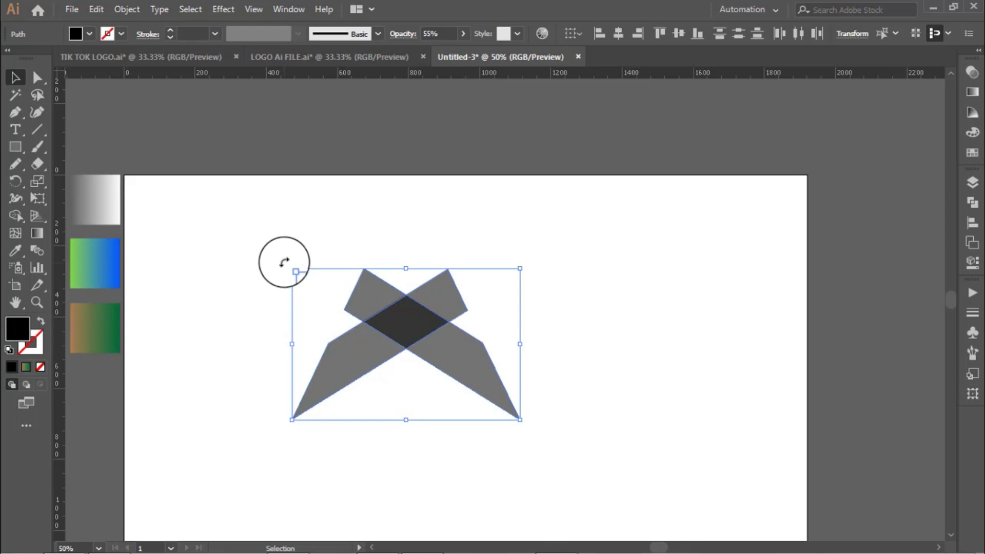
mouse_move(284, 263)
left_mouse_down()
mouse_move(353, 456)
mouse_move(368, 455)
left_mouse_up()
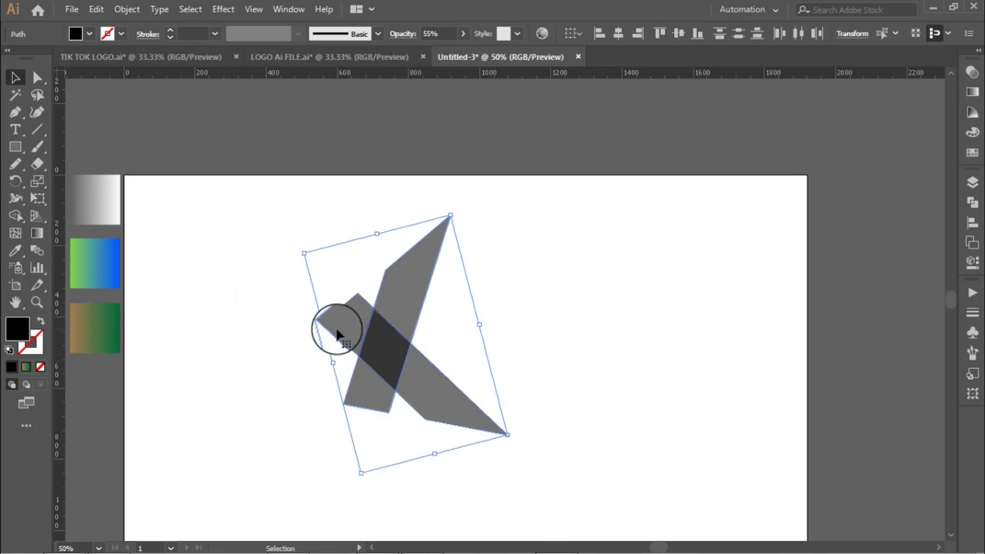
scroll(337, 332, "up", 1)
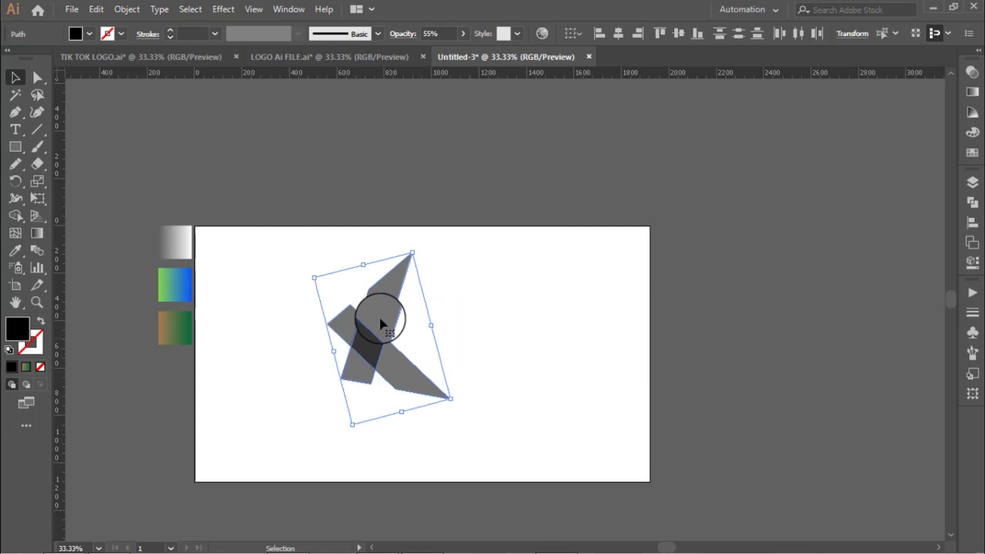
left_click_drag(386, 321, 394, 325)
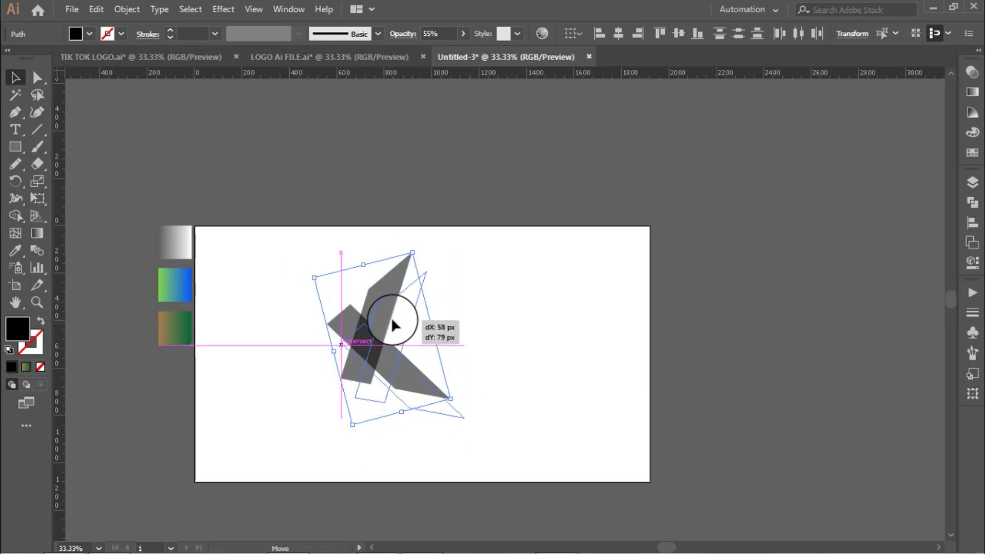
left_click_drag(392, 324, 346, 318)
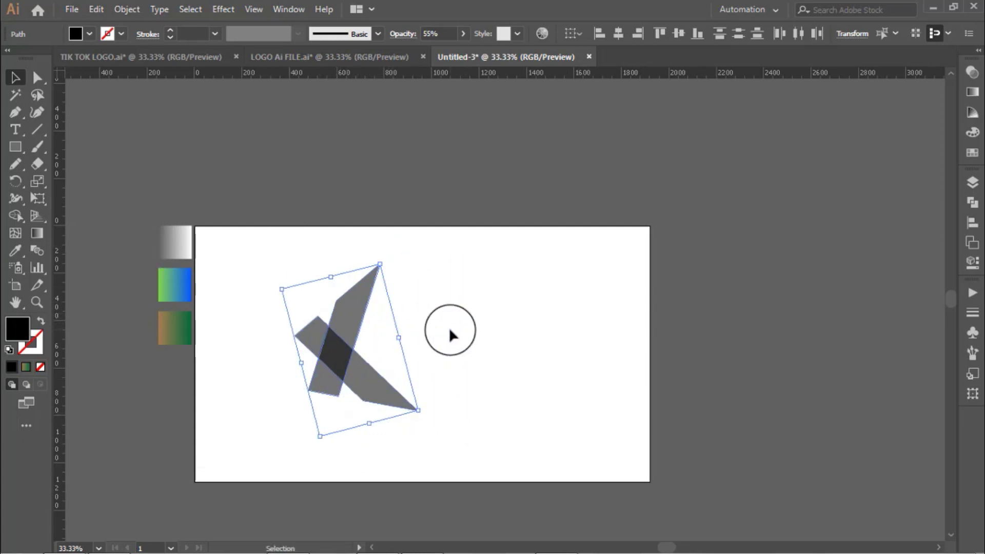
left_click(449, 335)
scroll(254, 328, "up", 1)
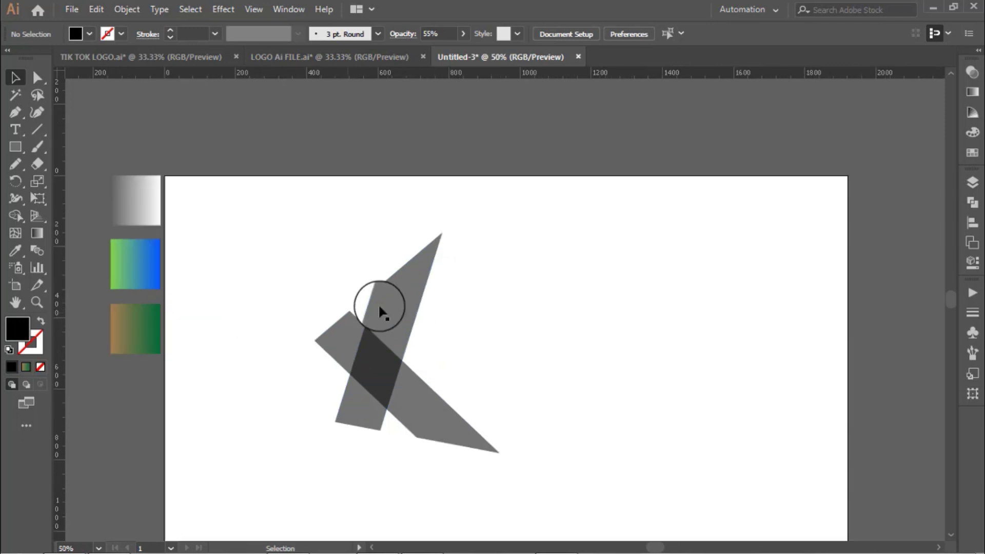
scroll(393, 304, "up", 1)
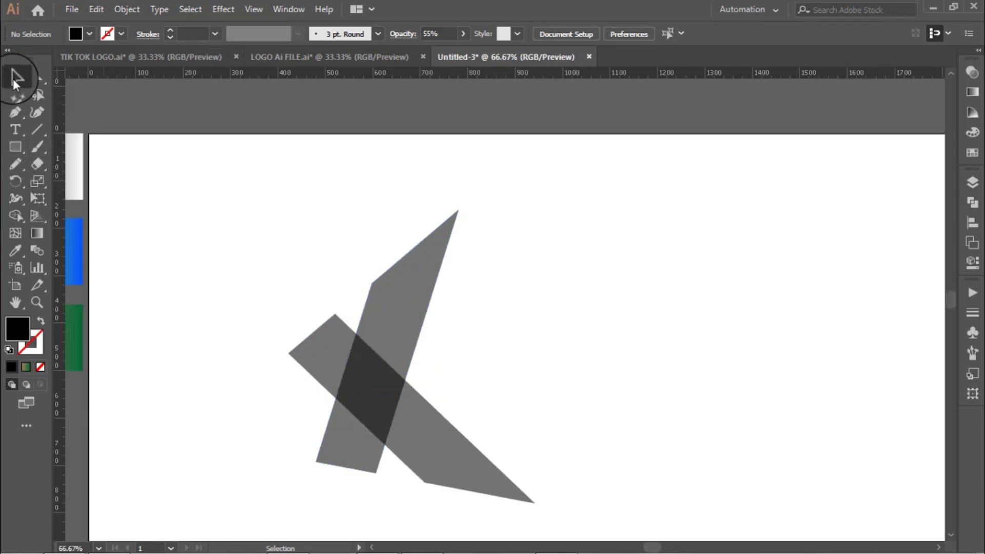
- Round the top tip of the tall bar using its live-corner widget
left_click(457, 443)
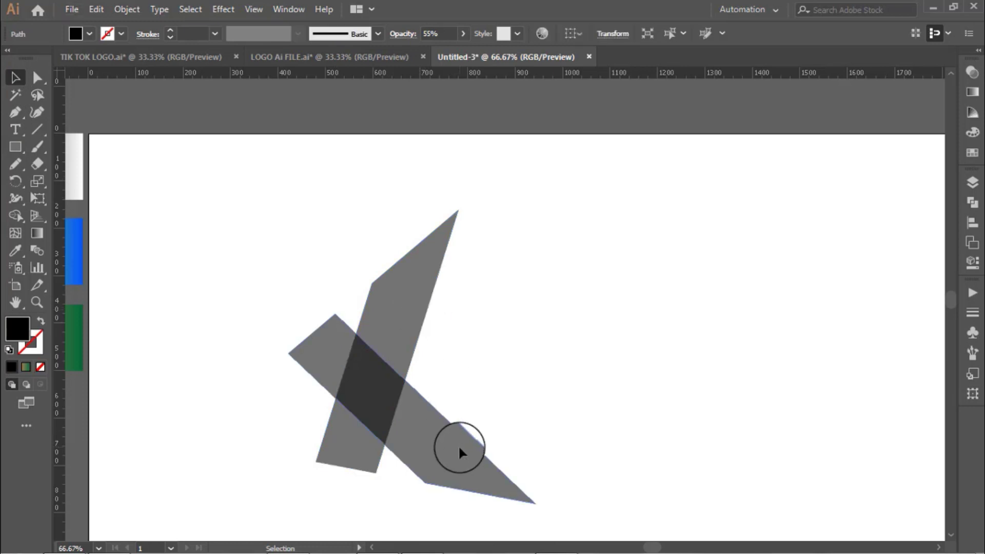
left_click(433, 245, "shift")
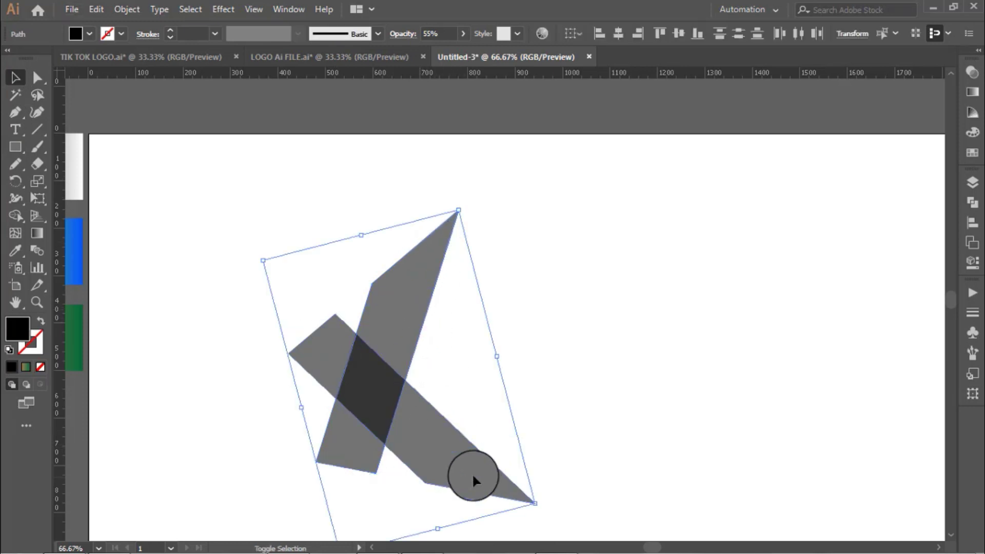
left_click(37, 78)
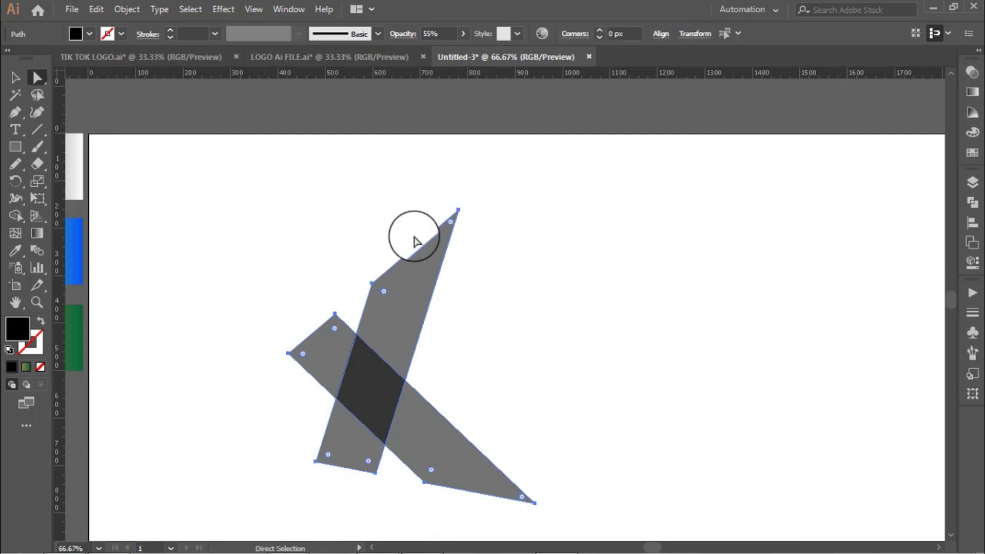
left_click_drag(459, 215, 461, 215)
left_click(459, 210)
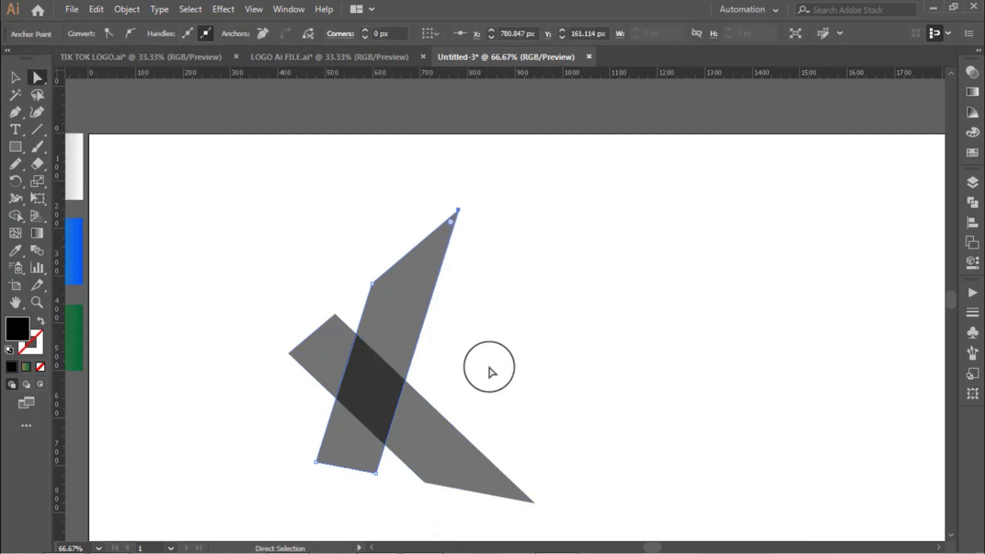
key("v")
left_click(532, 501)
key("a")
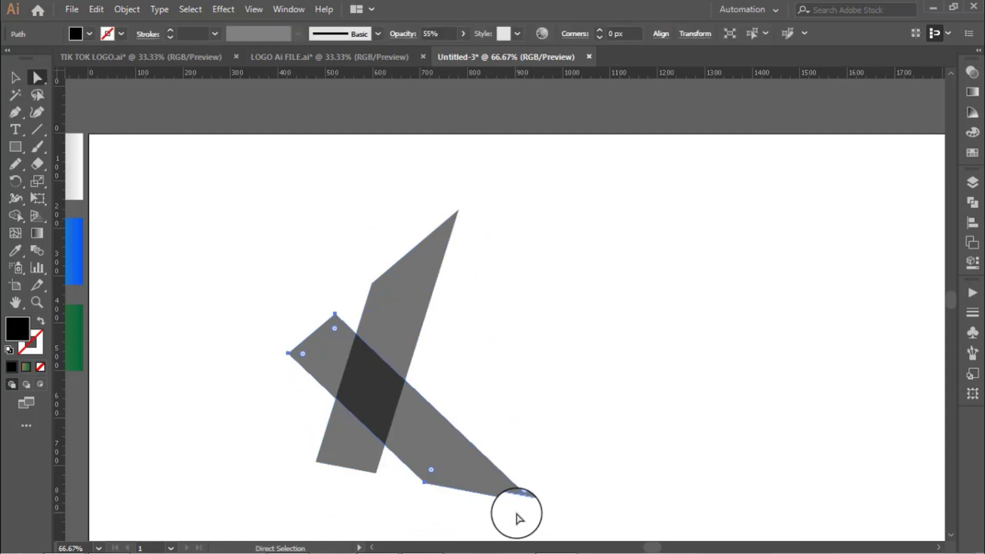
left_click(458, 210)
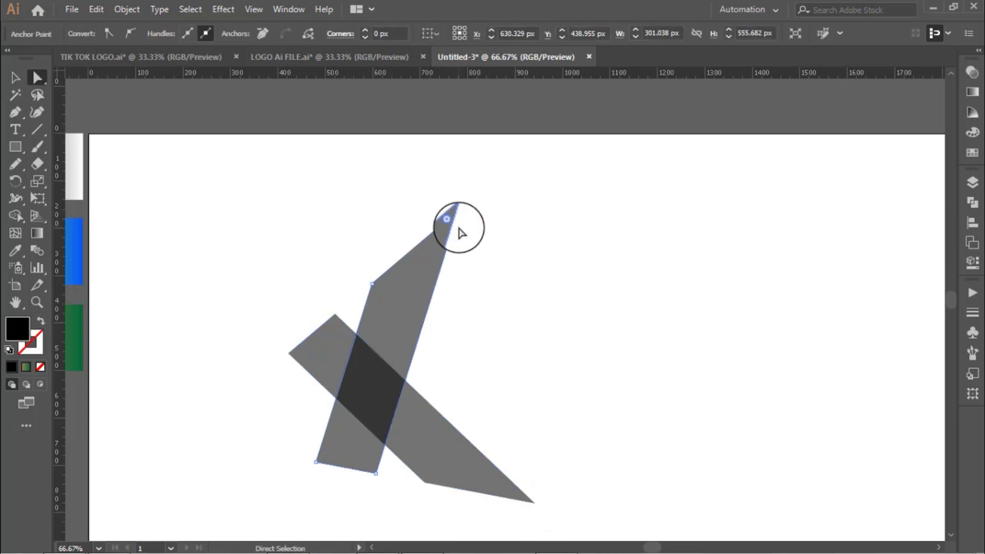
left_click_drag(451, 221, 451, 226)
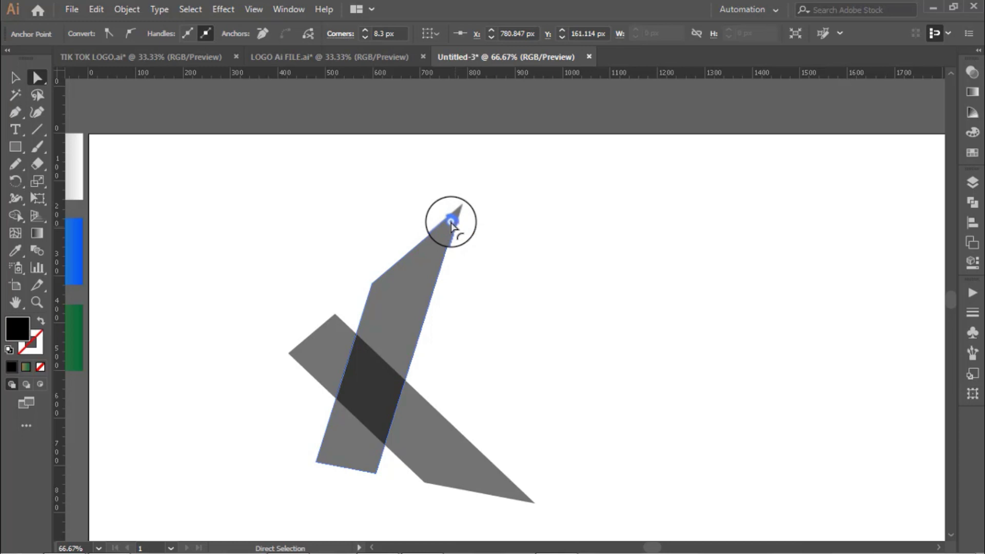
left_click(15, 77)
left_click(243, 193)
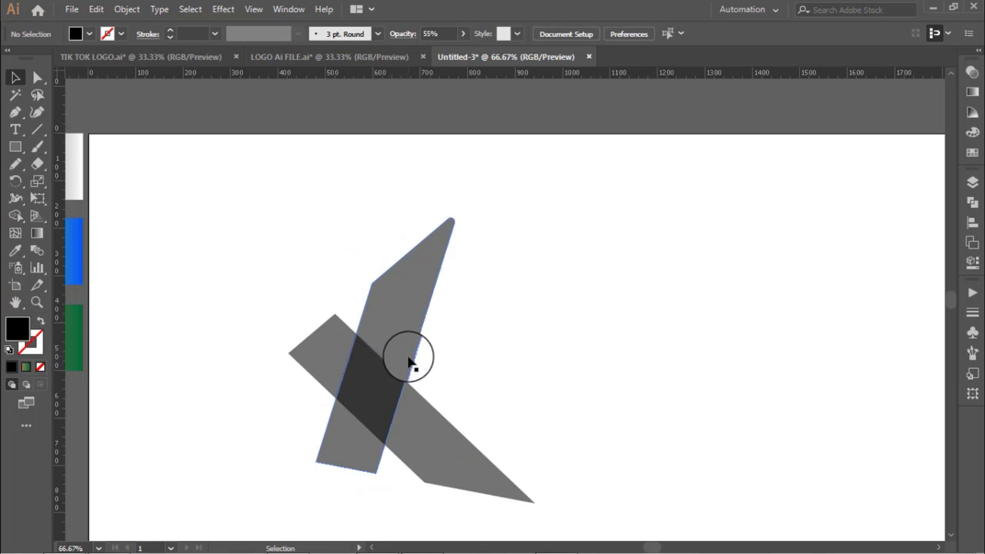
- Round the right tip of the wide lower bar
left_click(533, 502)
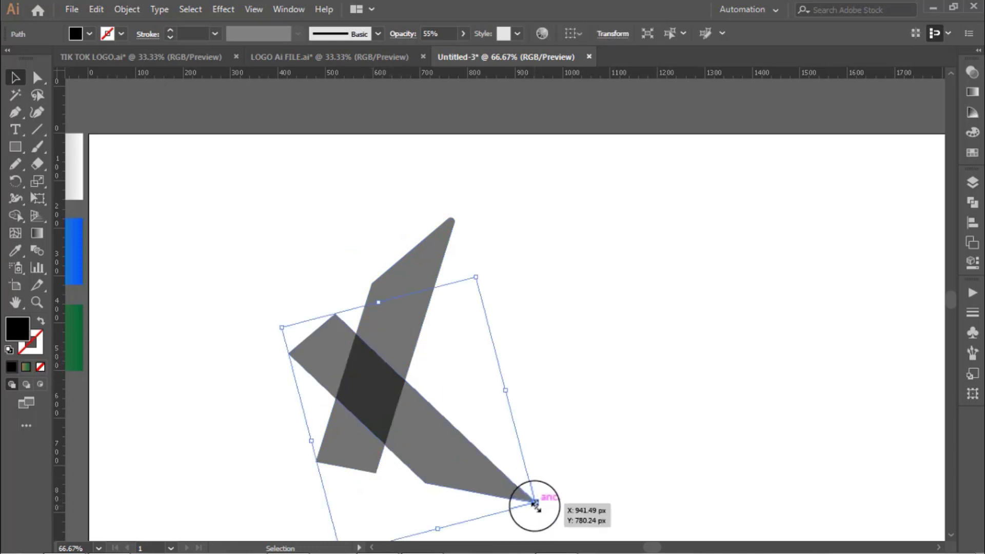
left_click(37, 77)
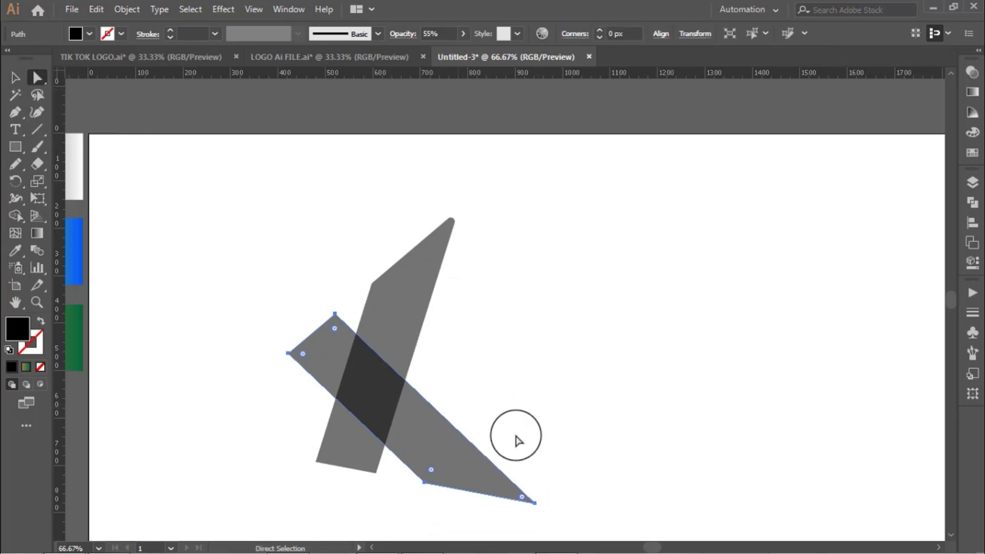
left_click(533, 502)
left_click(535, 503)
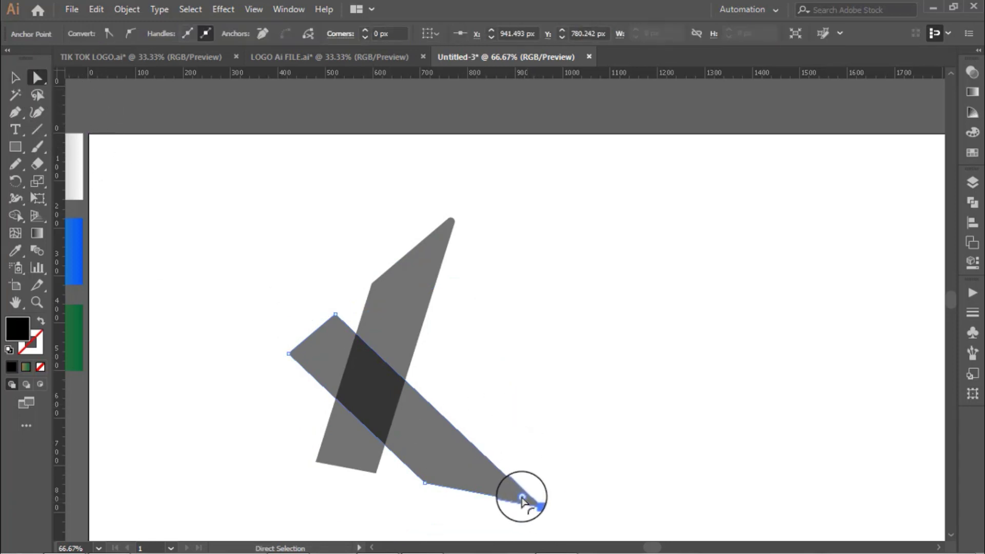
left_click_drag(523, 496, 523, 501)
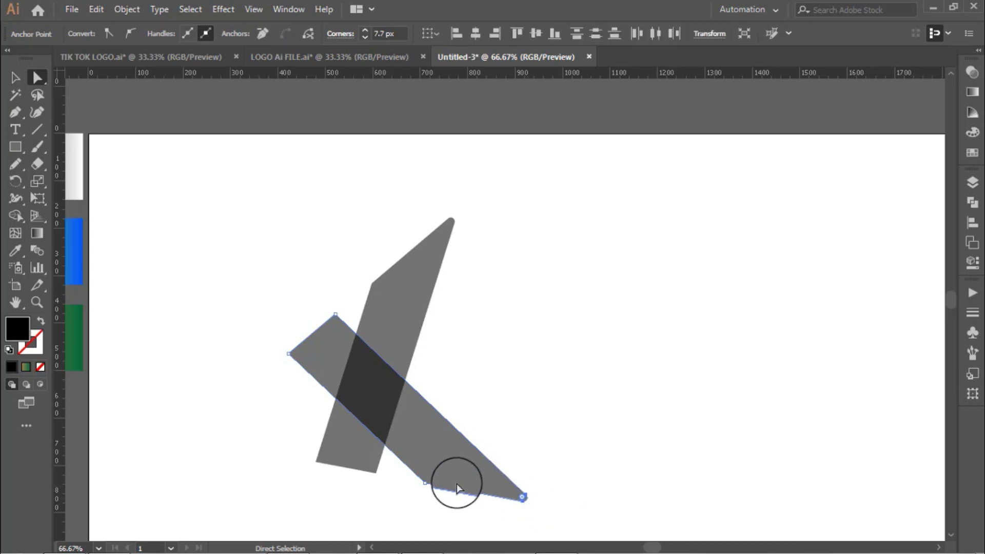
left_click(504, 394)
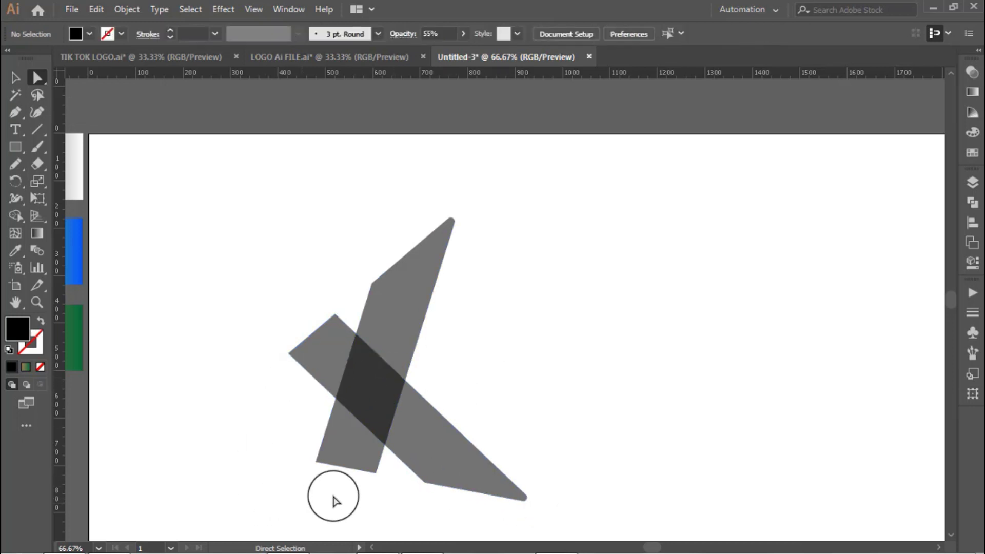
- Round the bottom corners of the tall bar
left_click_drag(376, 472, 326, 466)
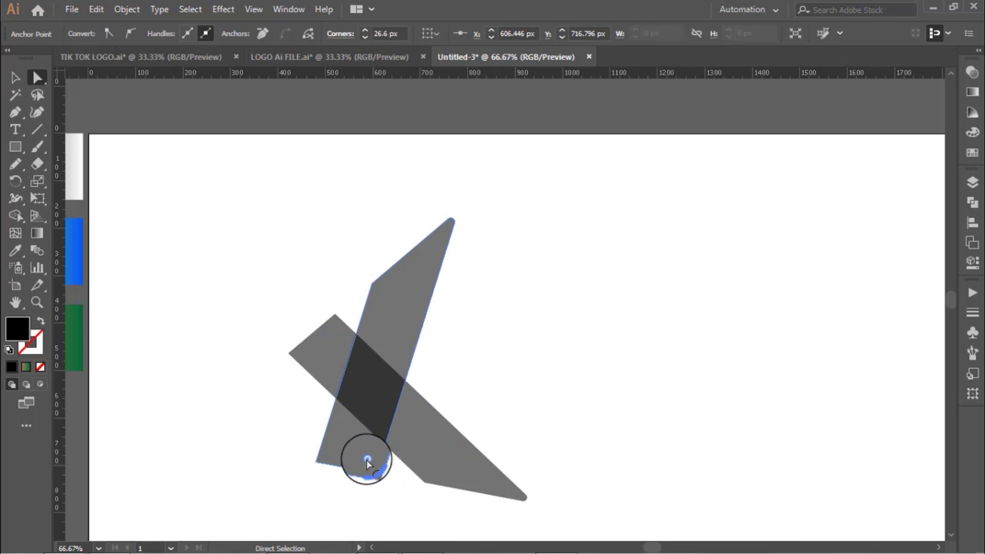
left_click(310, 464)
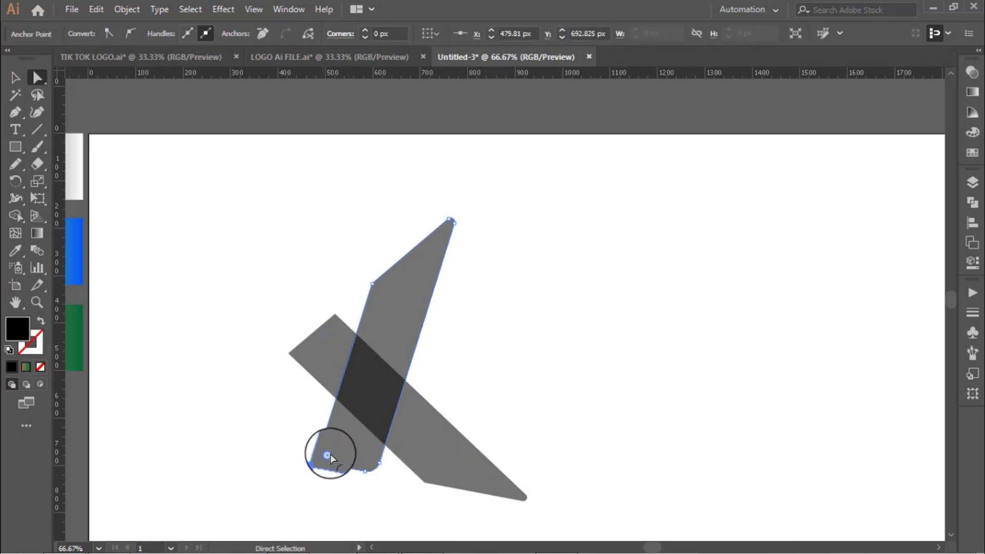
left_click_drag(330, 454, 327, 457)
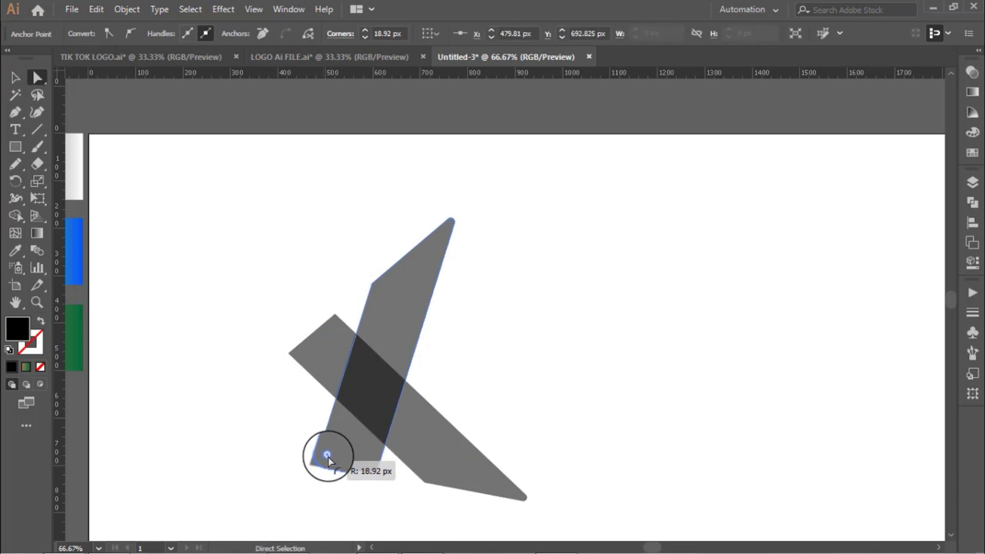
left_click(309, 479)
- Round the wide bar's top-left corner and select another of its corner anchors
left_click(466, 463)
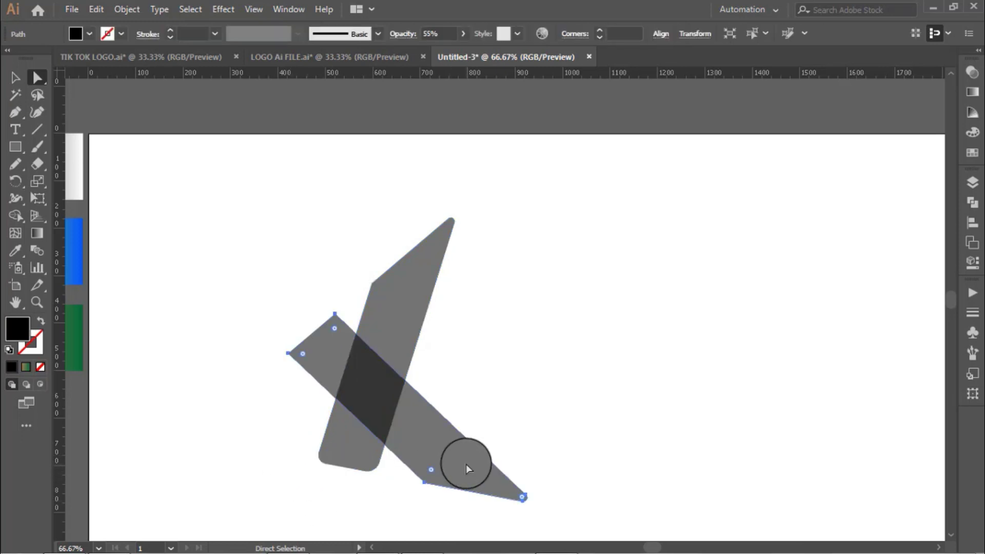
left_click_drag(336, 330, 304, 356)
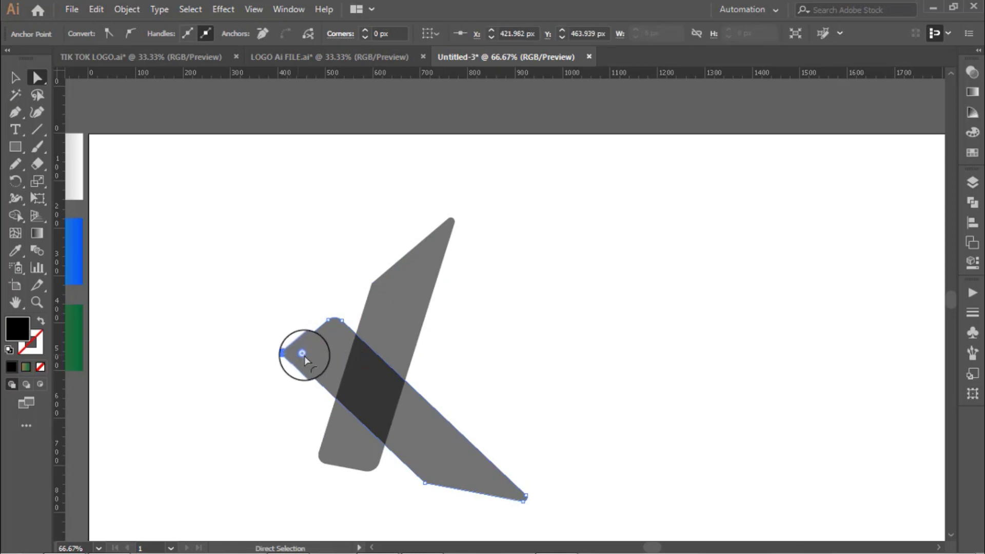
scroll(309, 361, "up", 2)
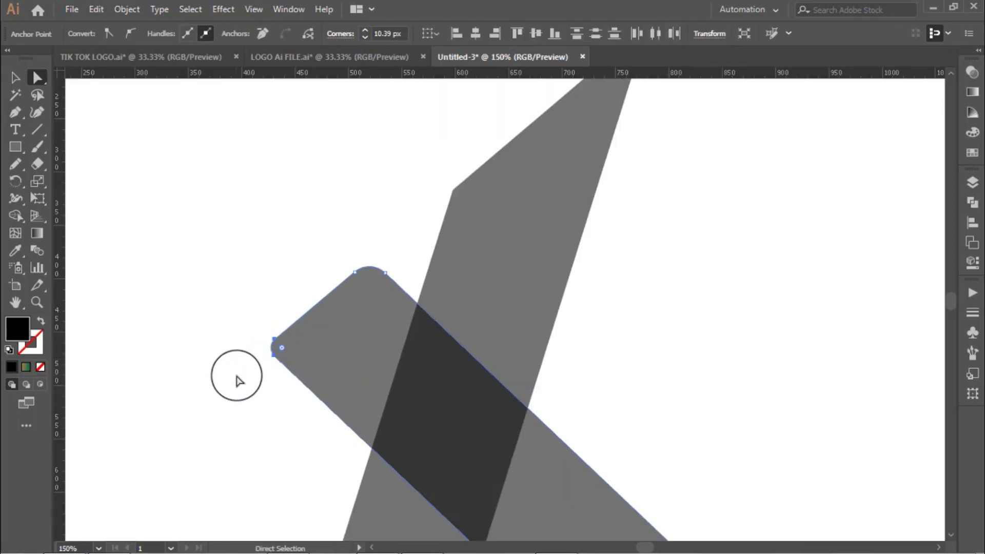
scroll(244, 387, "down", 1)
scroll(265, 363, "up", 1)
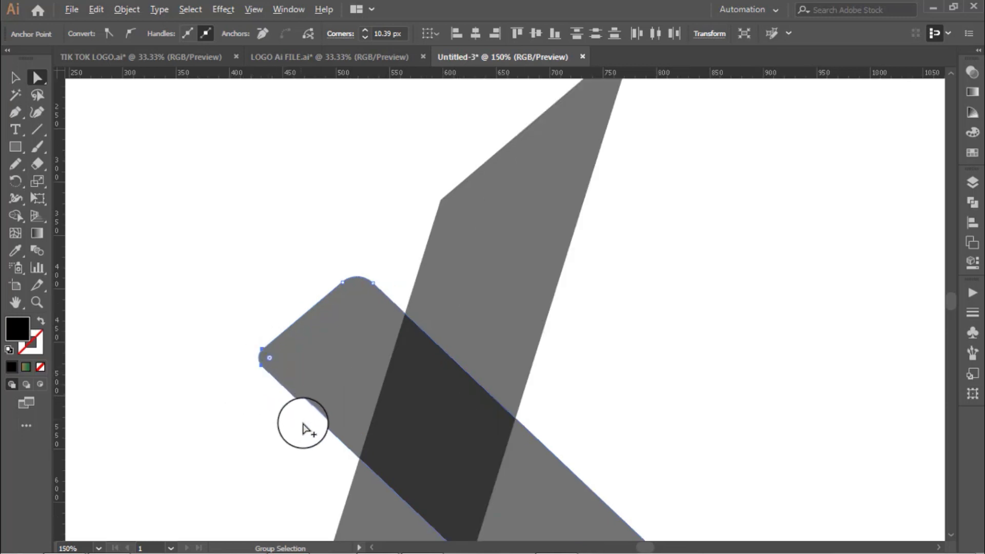
scroll(308, 431, "down", 1)
scroll(370, 432, "down", 2)
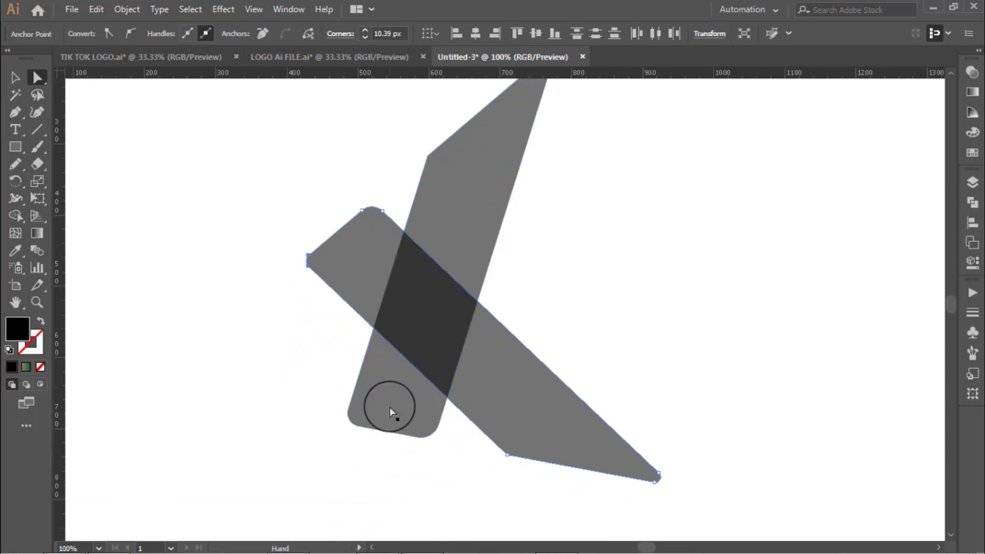
left_click(361, 413)
- Round the wide bar's corners slightly, then return to whole-object selection
mouse_move(361, 413)
left_mouse_down()
mouse_move(352, 421)
mouse_move(373, 405)
mouse_move(351, 418)
left_mouse_up()
left_click(14, 78)
key("ctrl+minus")
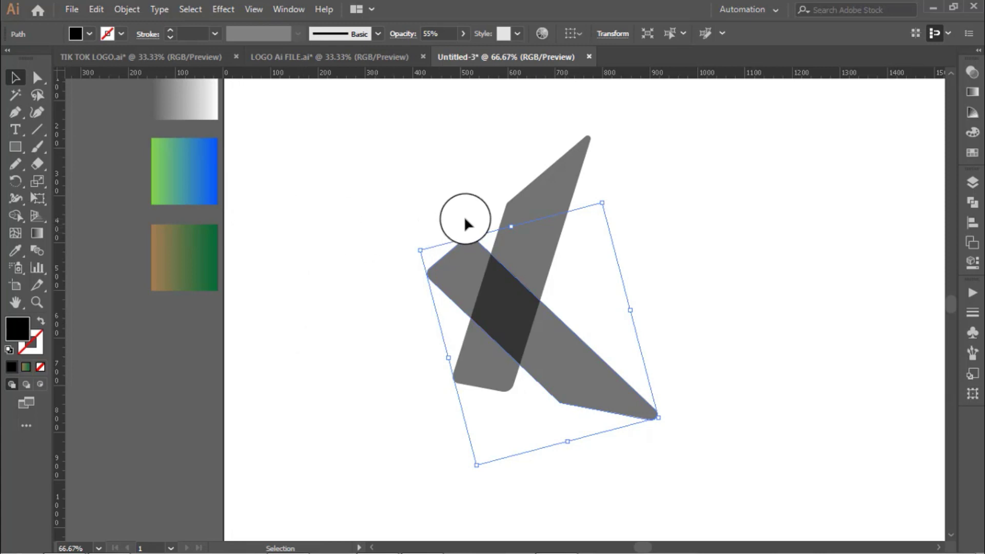
- Rotate both gray bars about 90° into an angled X, then select the lower-right bar
left_click(528, 307, "shift")
left_click_drag(595, 128, 632, 161)
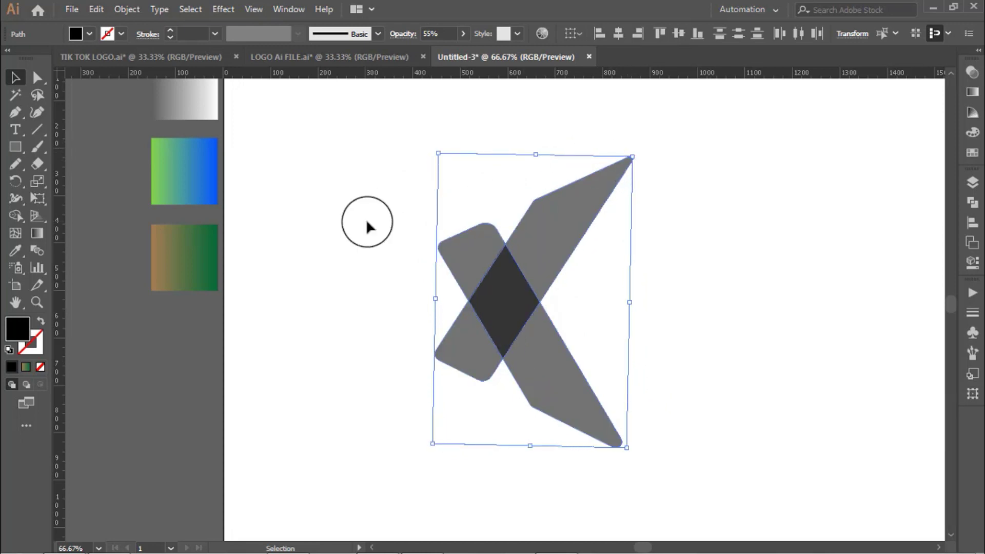
left_click(166, 326)
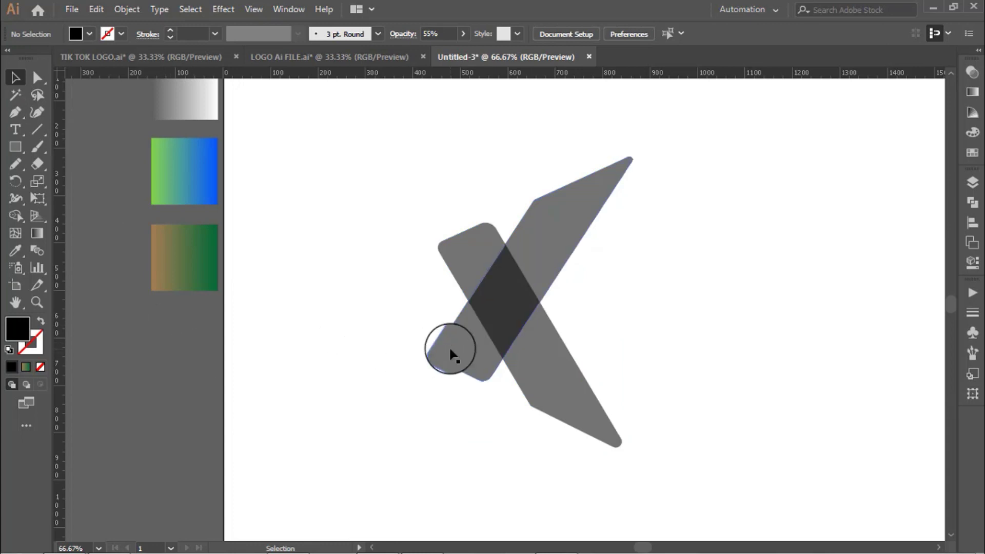
left_click(550, 365)
- Eyedrop the brown-green gradient onto the lower-right bar and green-blue onto the upper-right bar
left_click(20, 249)
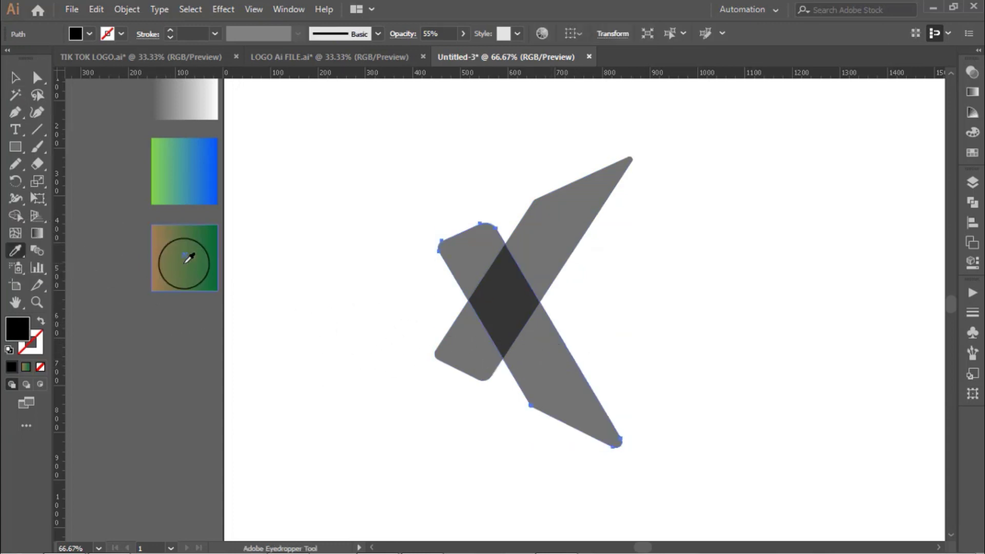
left_click(182, 258)
left_click(16, 78)
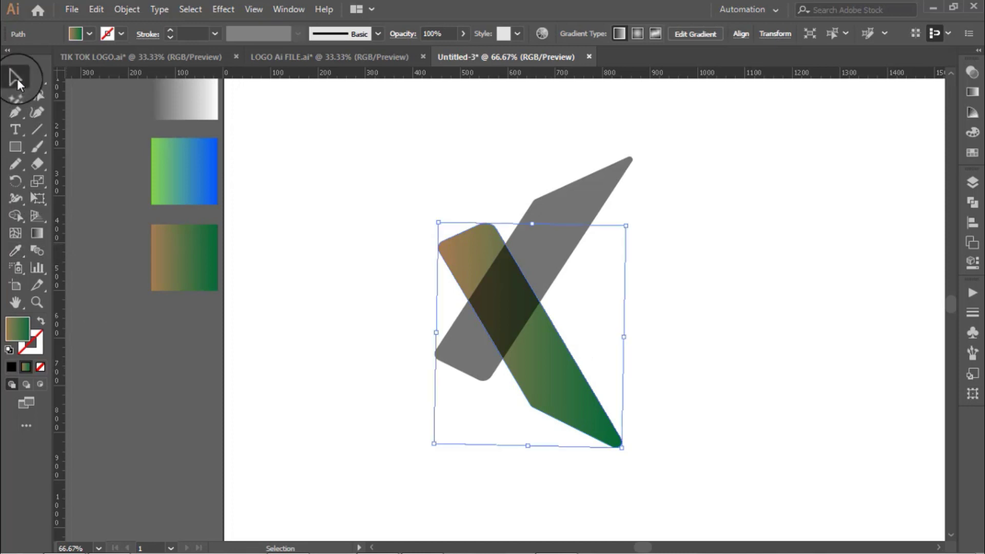
left_click(582, 204)
left_click(16, 249)
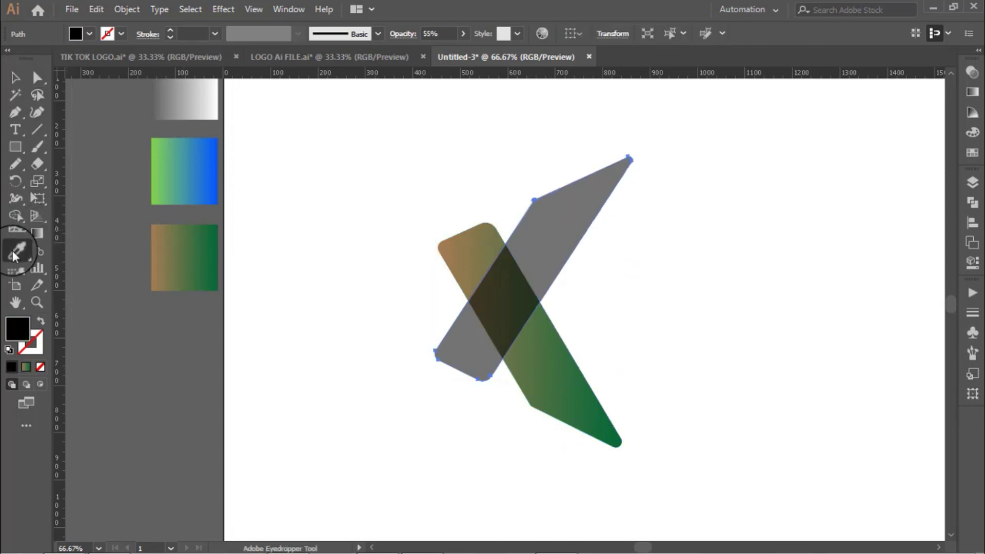
left_click(190, 166)
- Run the green-blue gradient diagonally along its bar, blue at bottom and green at the top tip
left_click(16, 82)
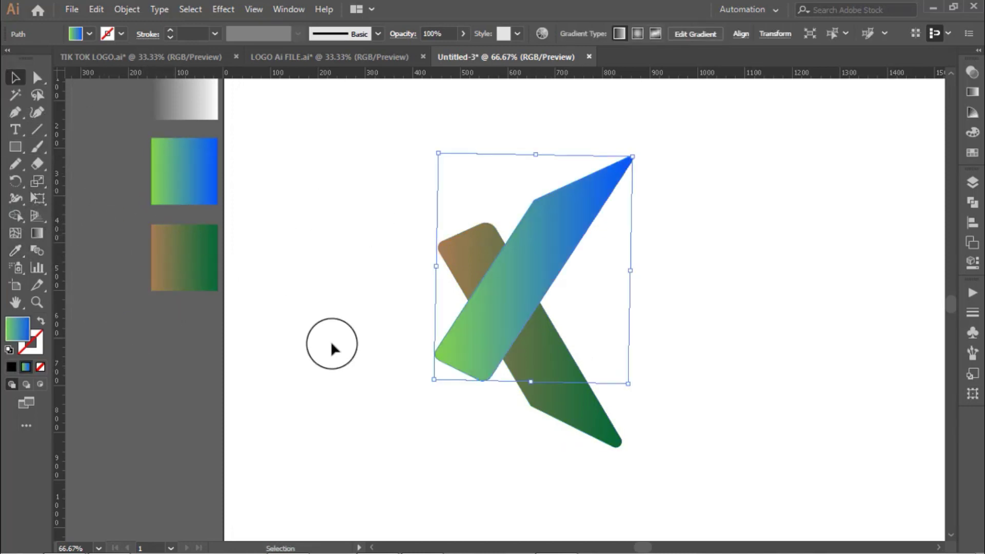
left_click(37, 233)
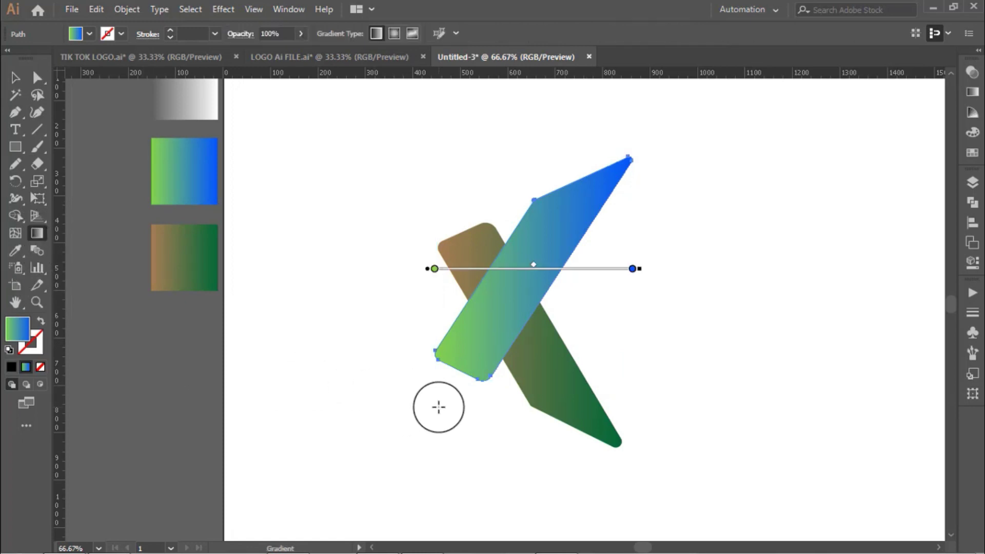
left_click_drag(605, 137, 405, 438)
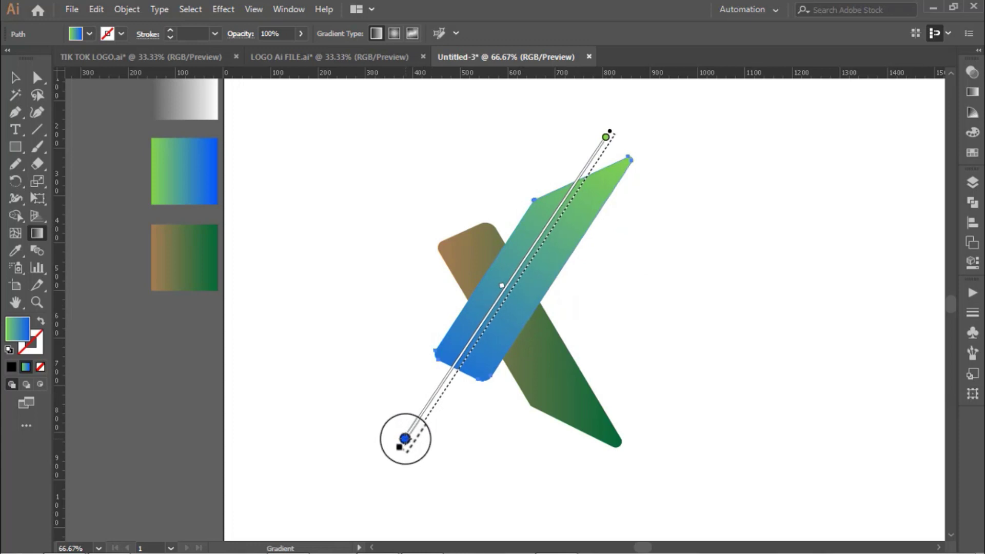
left_click(15, 77)
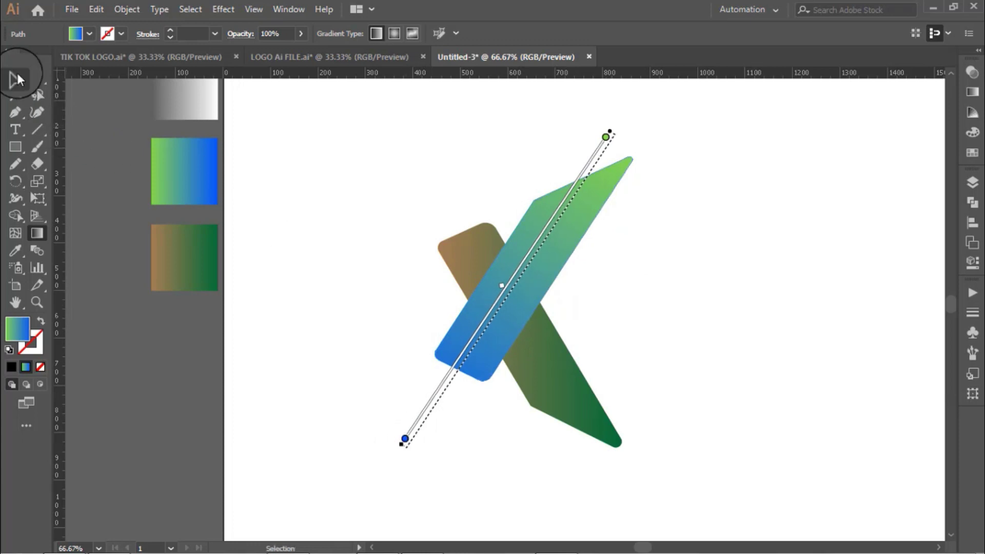
left_click(324, 285)
left_click(554, 367)
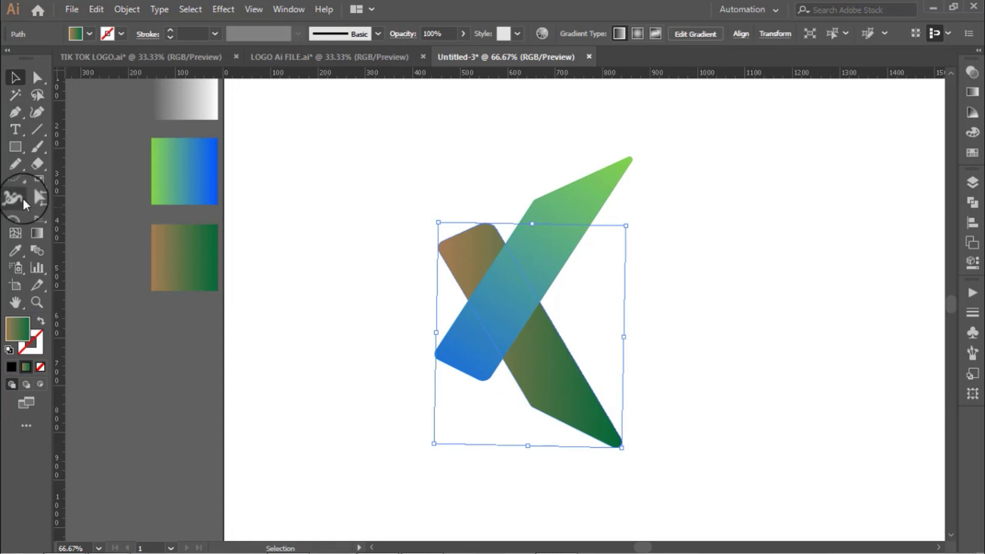
- Drag the brown-green gradient from lower-right tip to upper-left end, then deselect and zoom in
left_click(37, 233)
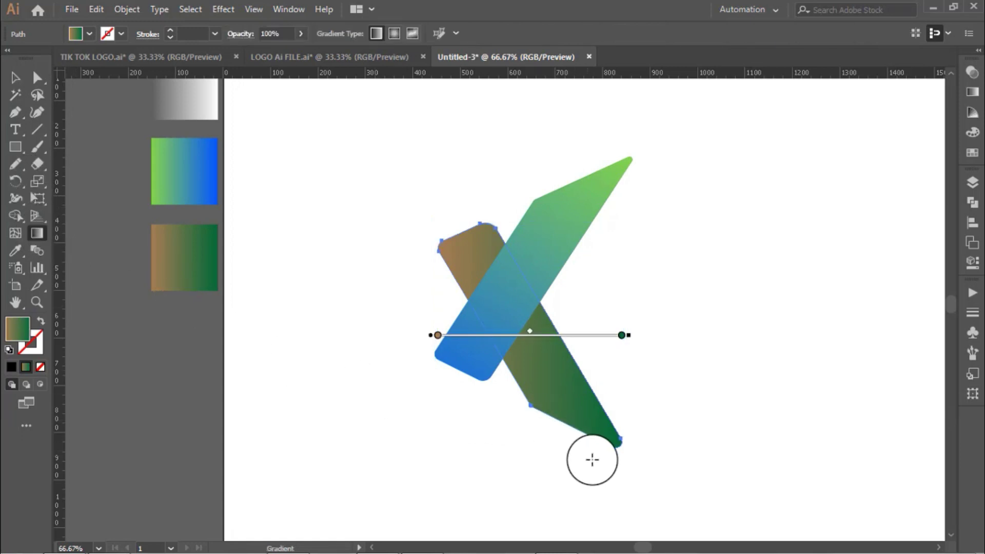
left_click_drag(592, 460, 466, 225)
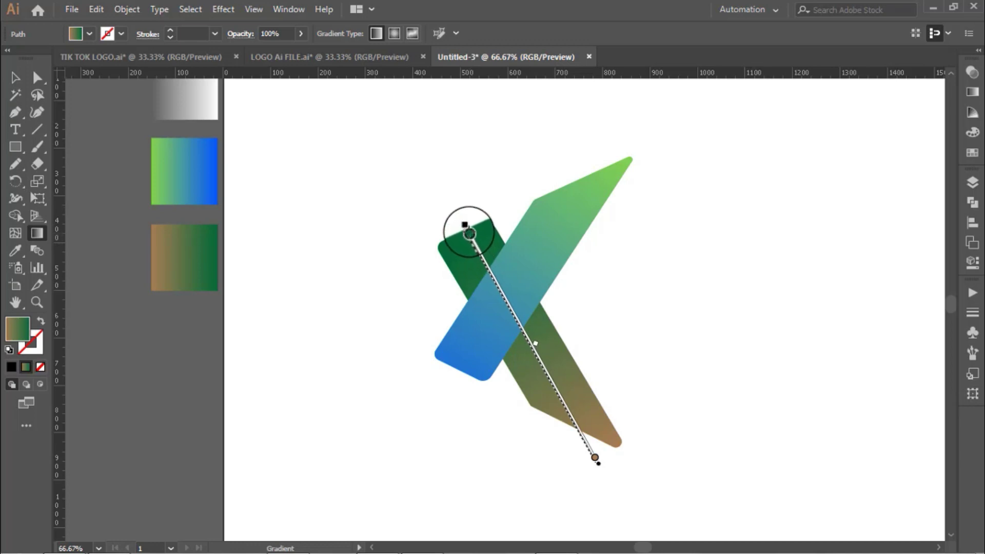
left_click(15, 78)
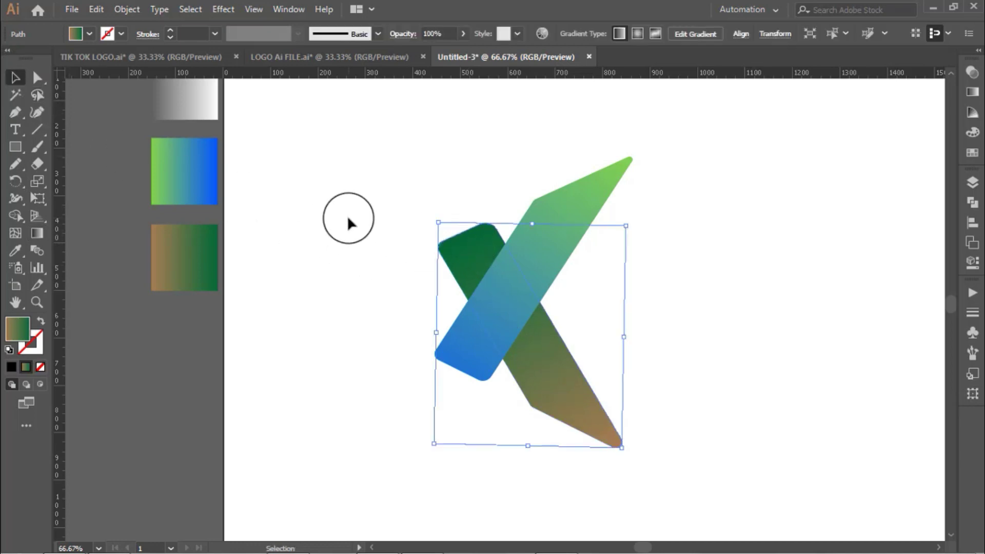
left_click(335, 228)
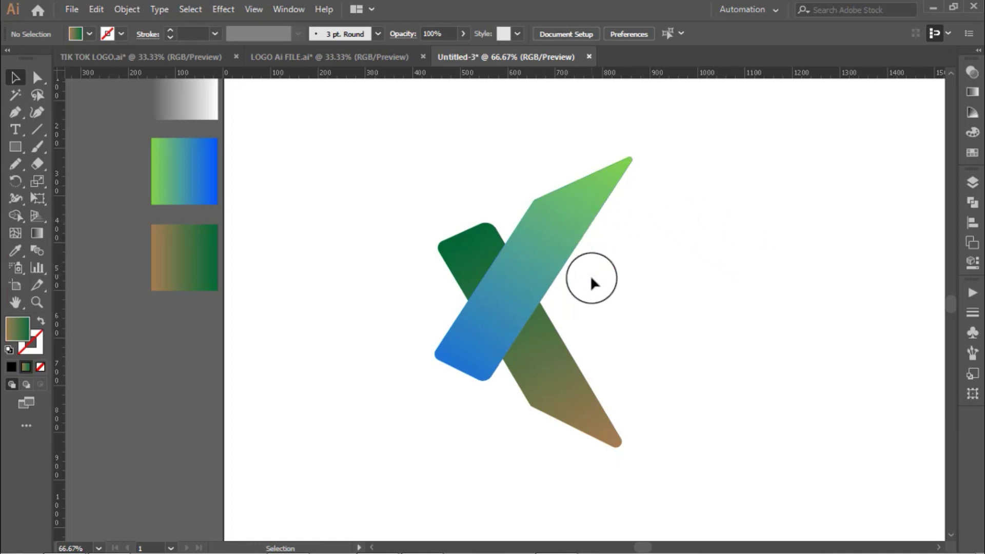
scroll(614, 283, "up", 1)
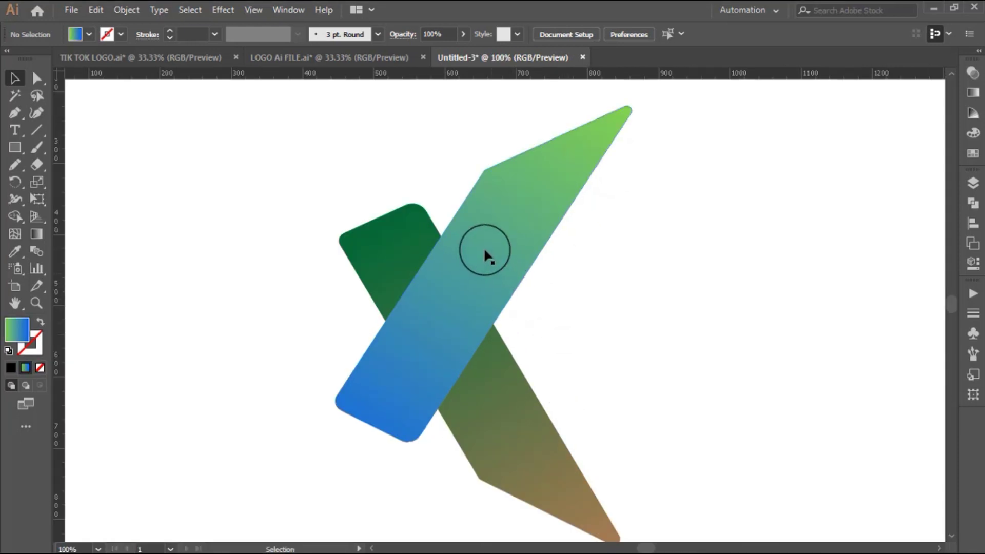
- Duplicate the blue-green bar's path in the Layers panel
left_click(498, 292)
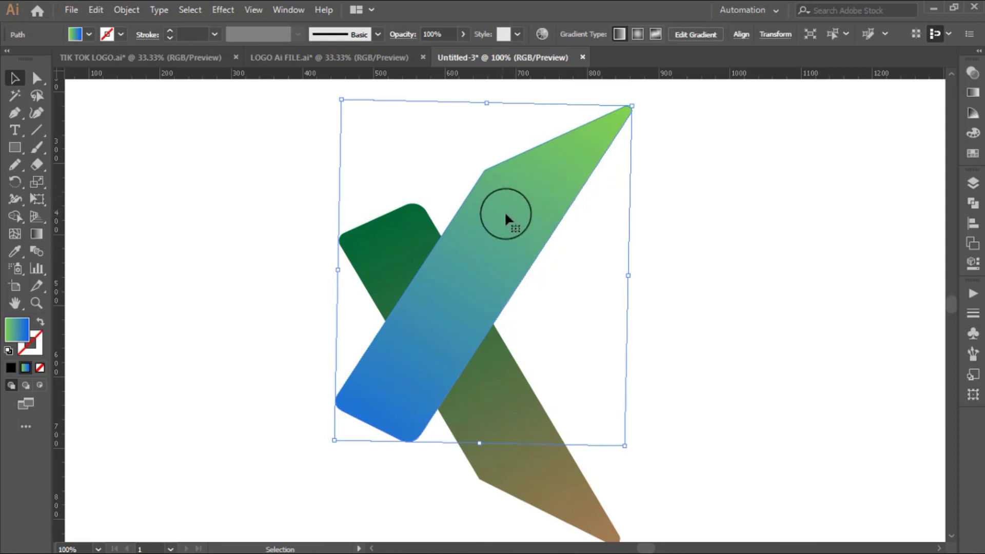
left_click_drag(971, 265, 975, 191)
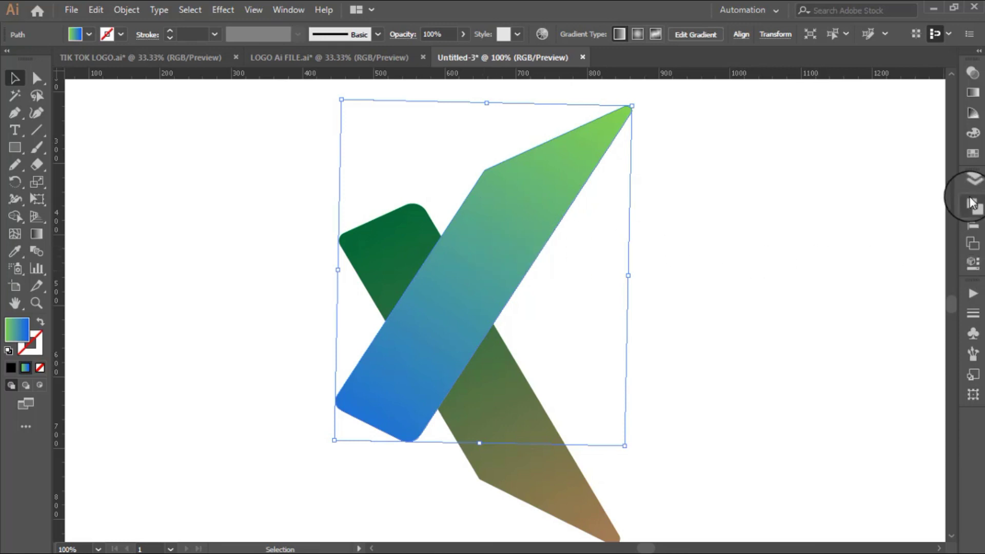
left_click(974, 185)
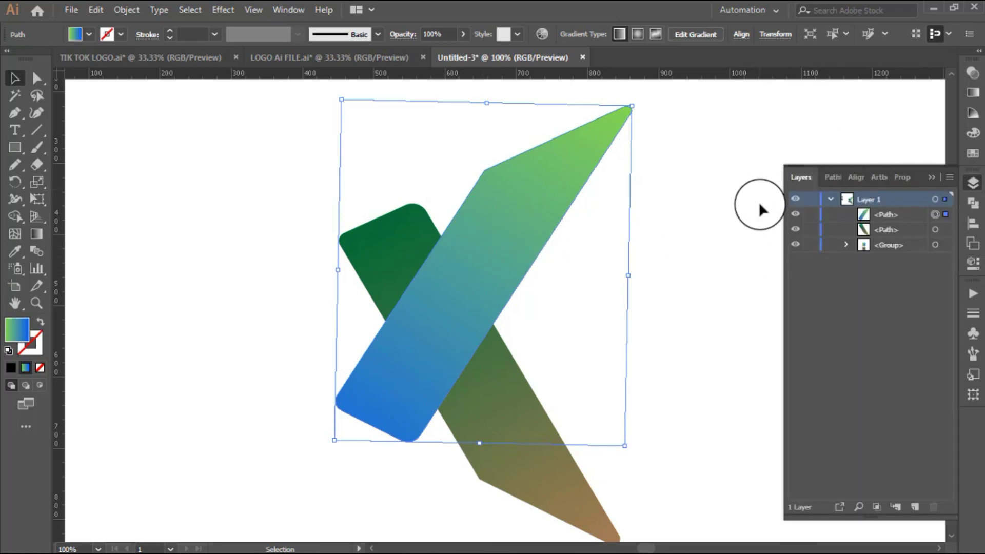
left_click(894, 215)
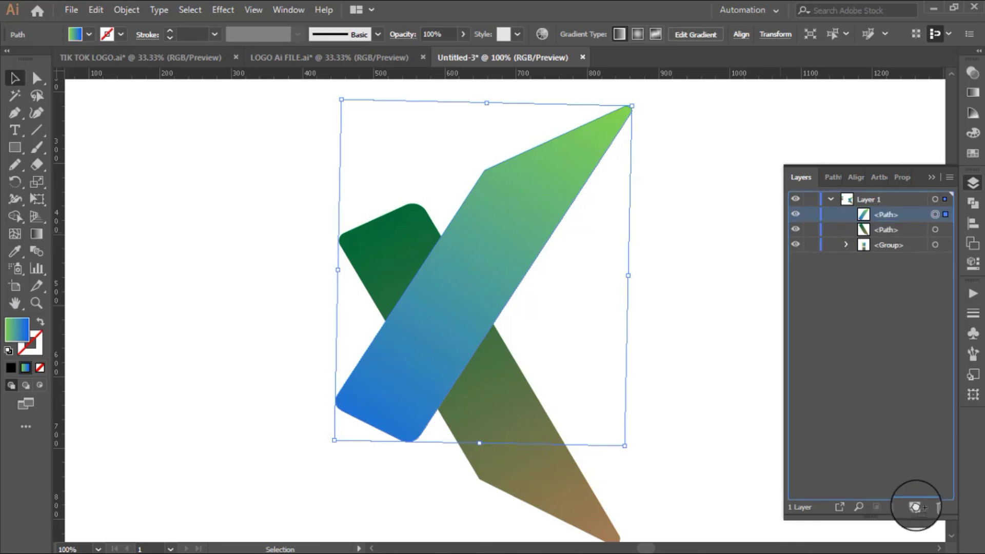
left_click_drag(915, 508, 915, 507)
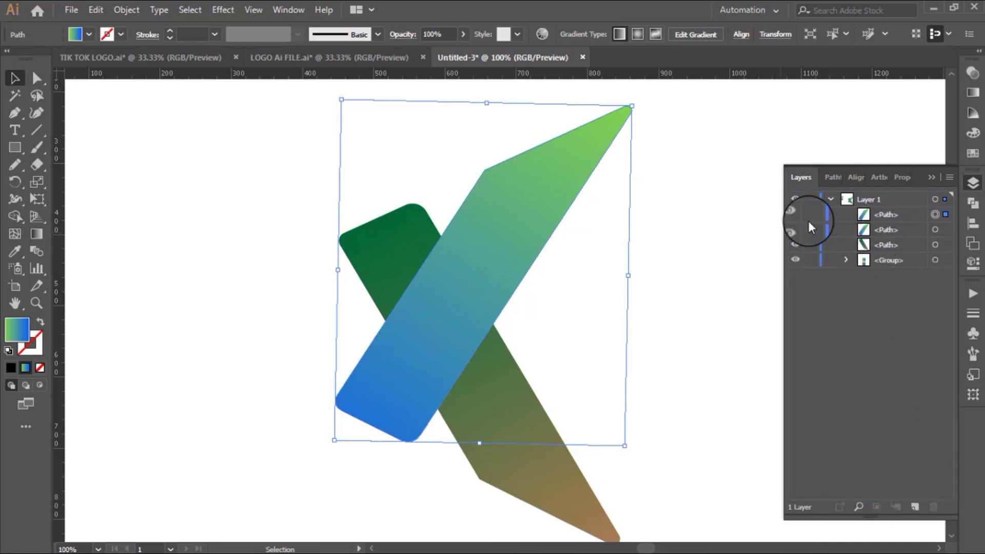
- Hide the duplicate bar, reselect the original path, and clear the selection
left_click(891, 229)
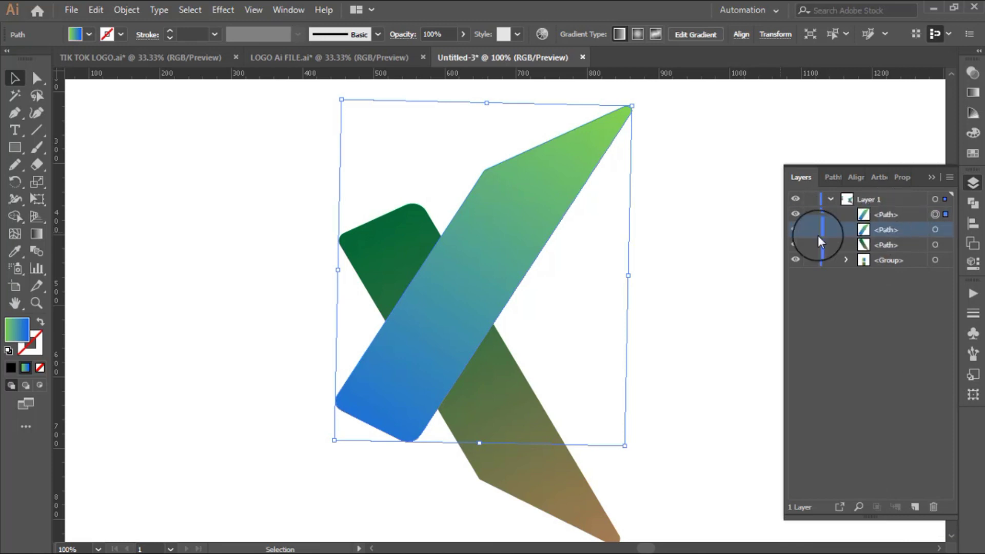
left_click(795, 231)
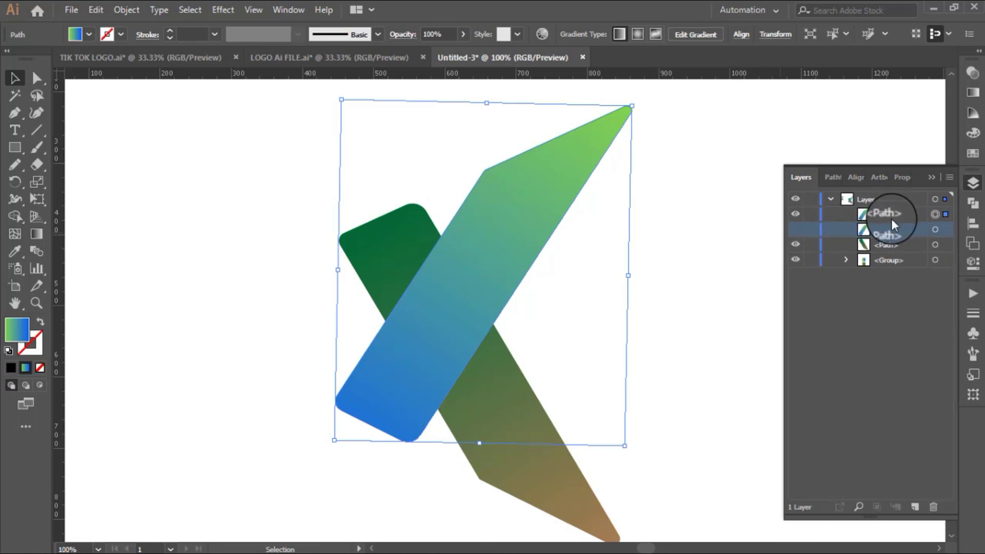
left_click(891, 214)
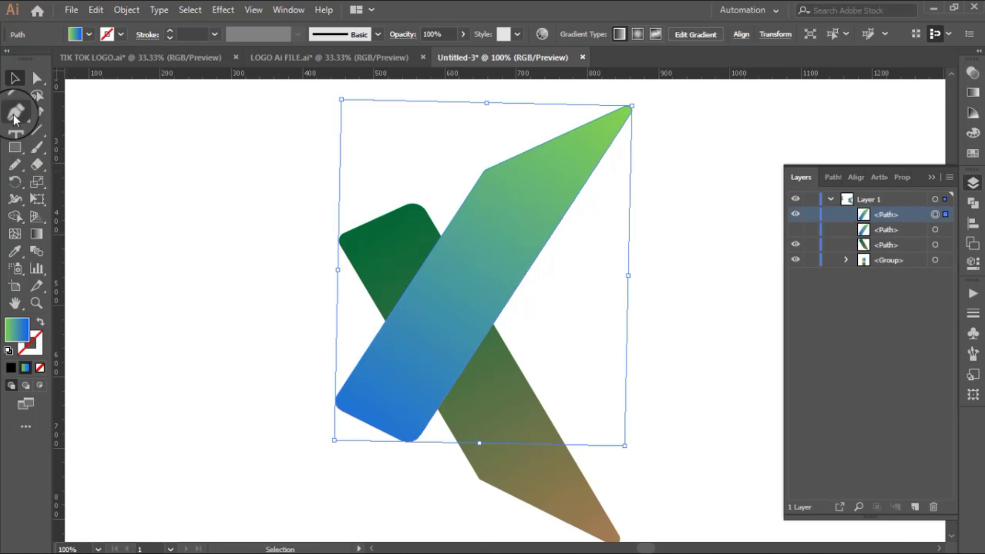
left_click(14, 114)
left_click(14, 82)
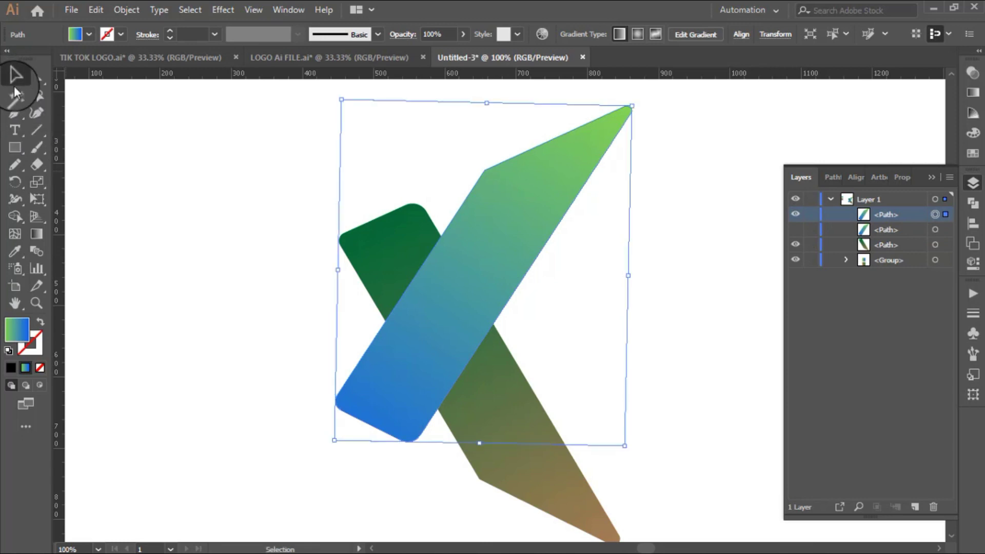
left_click(129, 180)
left_click(14, 113)
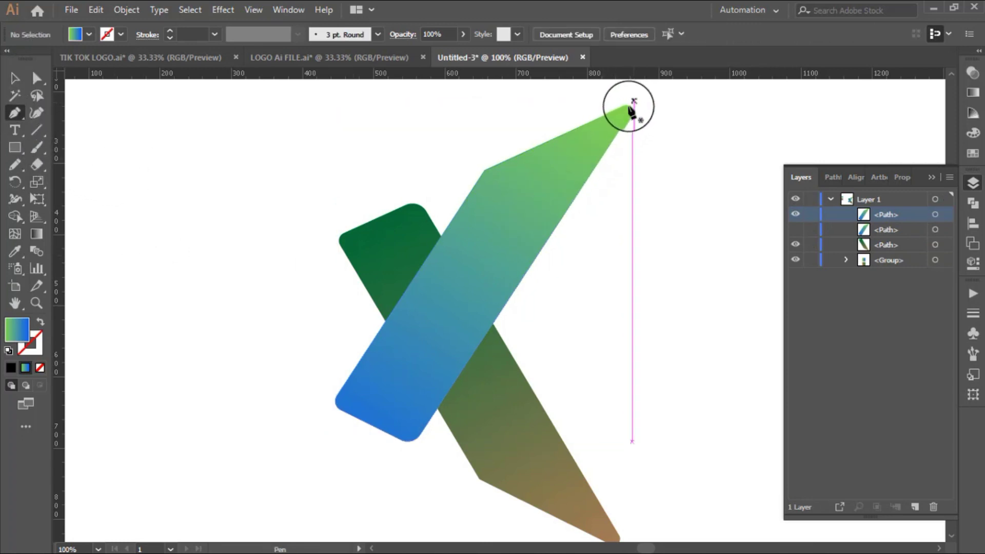
- Draw a closed Pen facet from the bar's lower-left corner to its top tip, selecting both
left_click(355, 423)
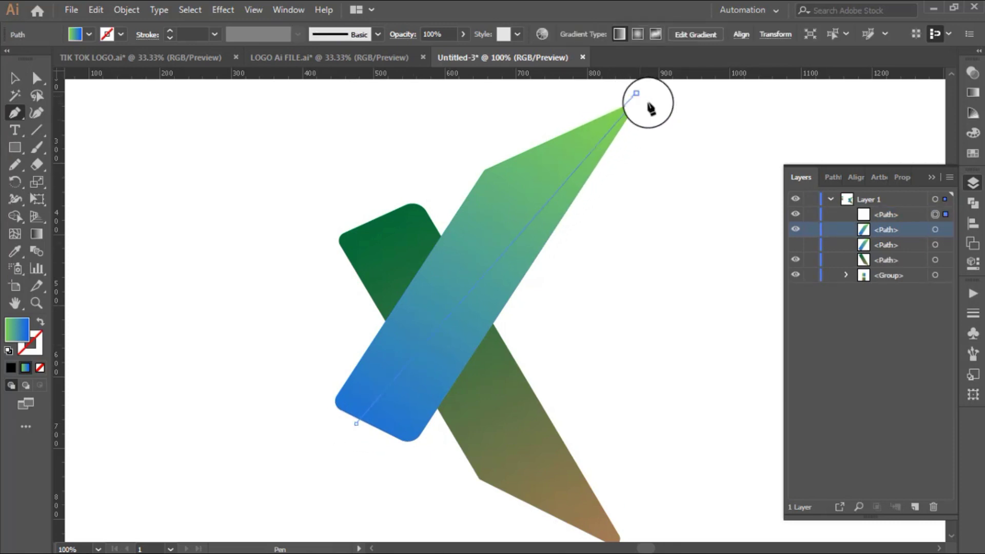
left_click(640, 96)
left_click(667, 128)
left_click(642, 236)
left_click(425, 475)
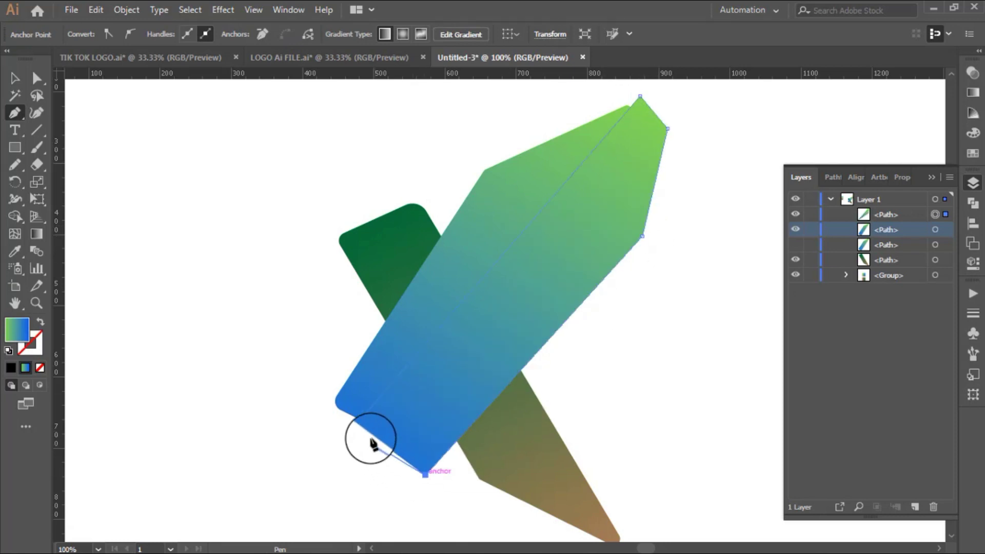
left_click(355, 423)
key("v")
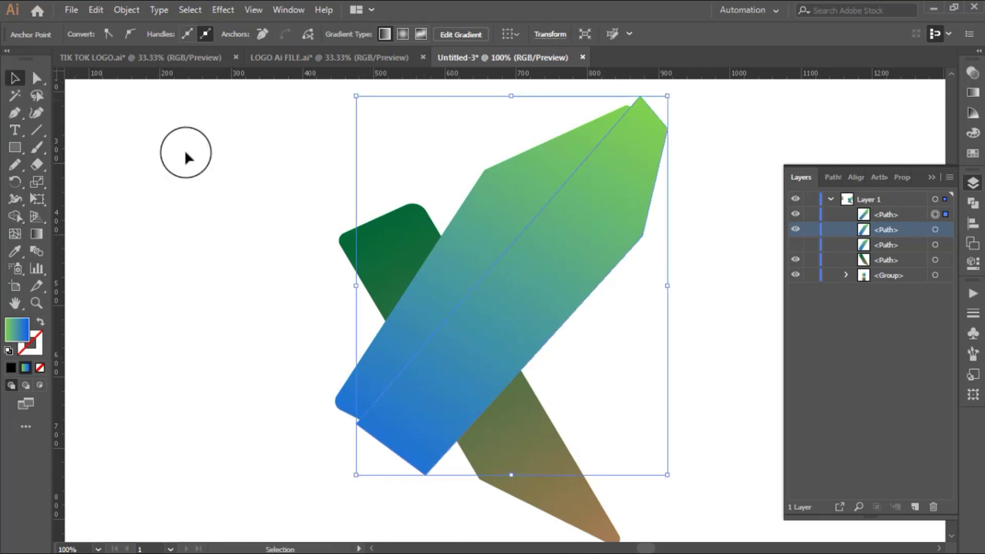
left_click_drag(598, 206, 598, 206)
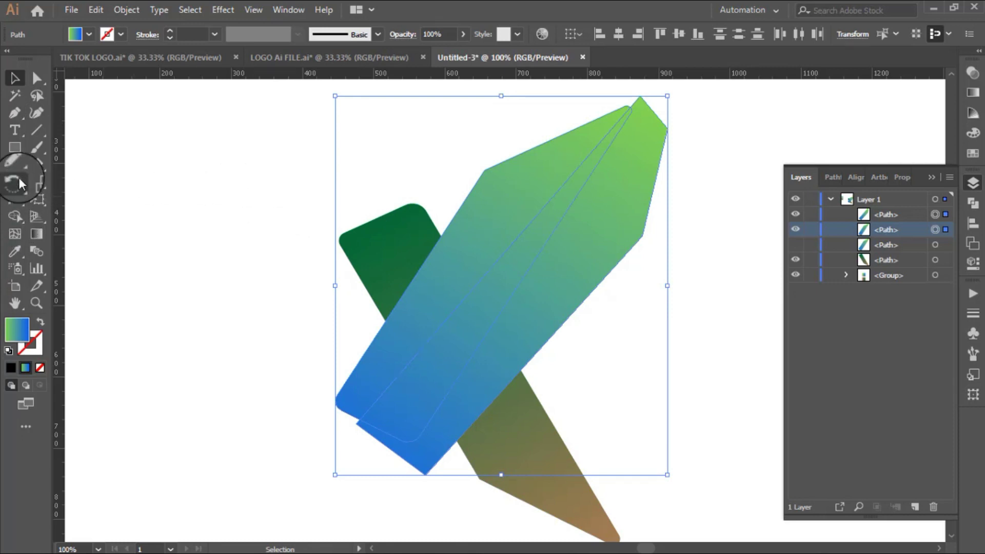
- Shape Builder-delete the left and right regions into a thin strip, then unhide the full bar
left_click(15, 216)
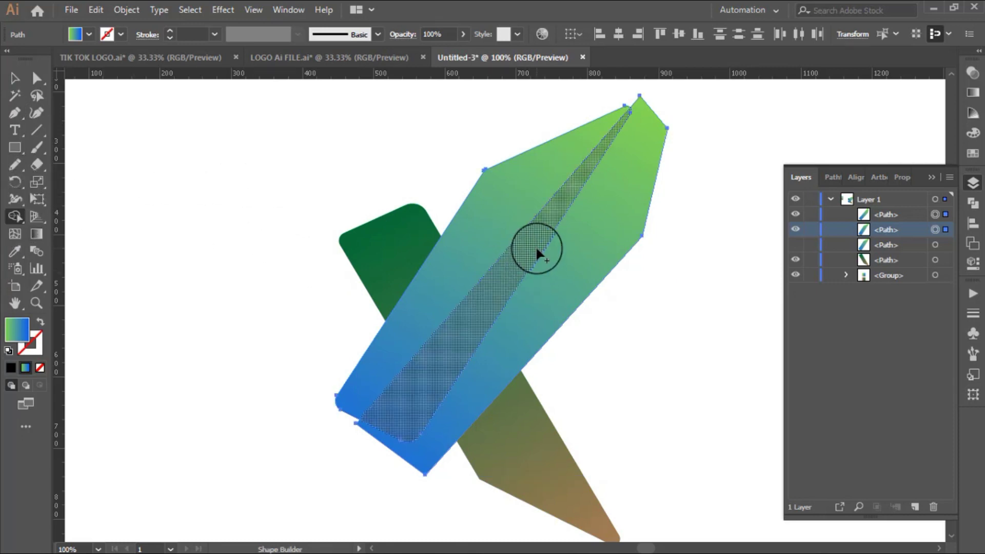
left_click(490, 231, "alt")
left_click(569, 264, "alt")
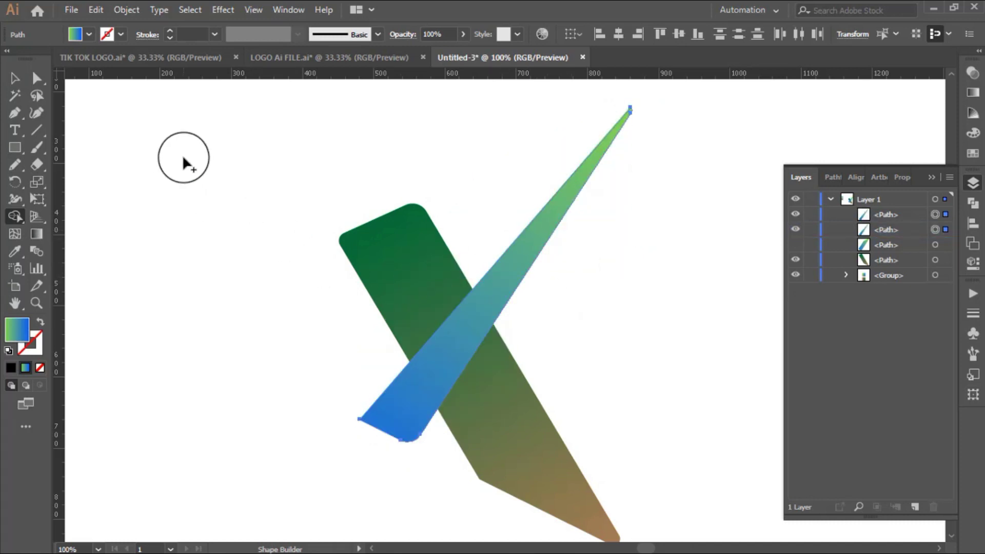
left_click(15, 78)
left_click(186, 180)
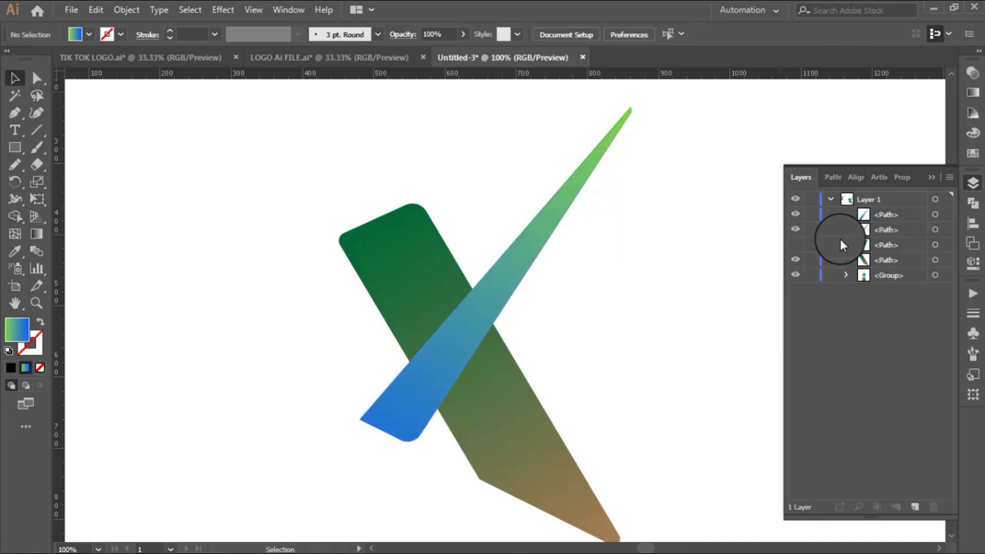
left_click(801, 245)
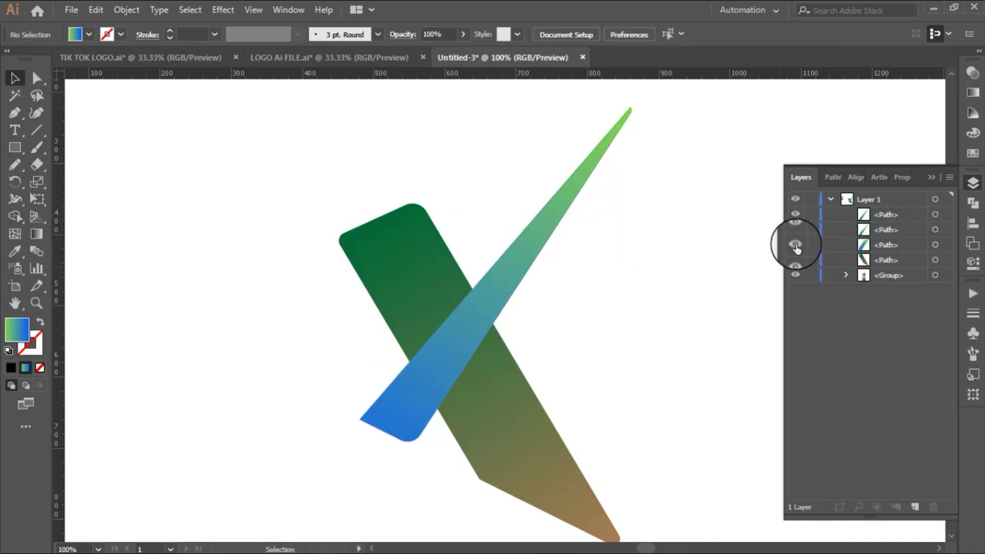
- Duplicate the green-brown bar's path in Layers and hide the copy
left_click(549, 213)
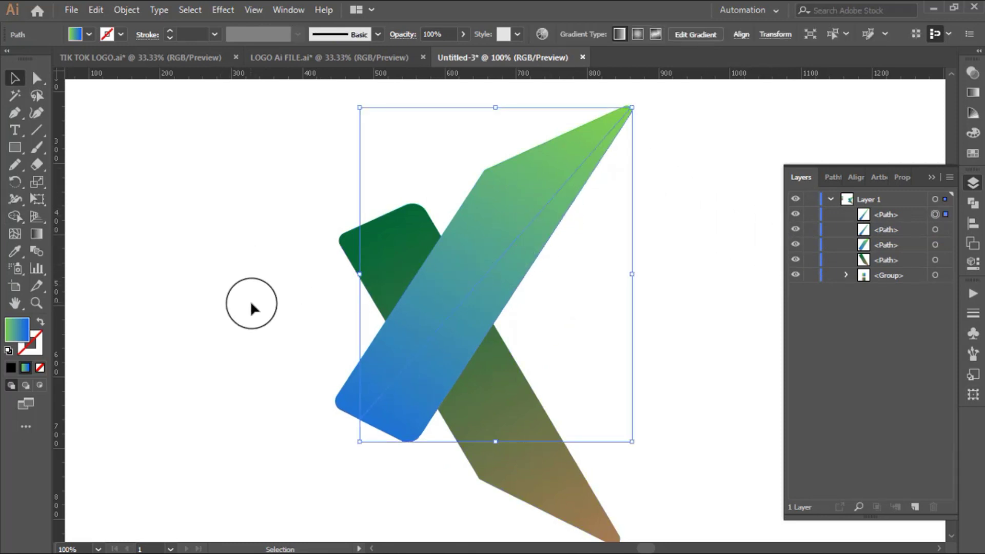
left_click(545, 485)
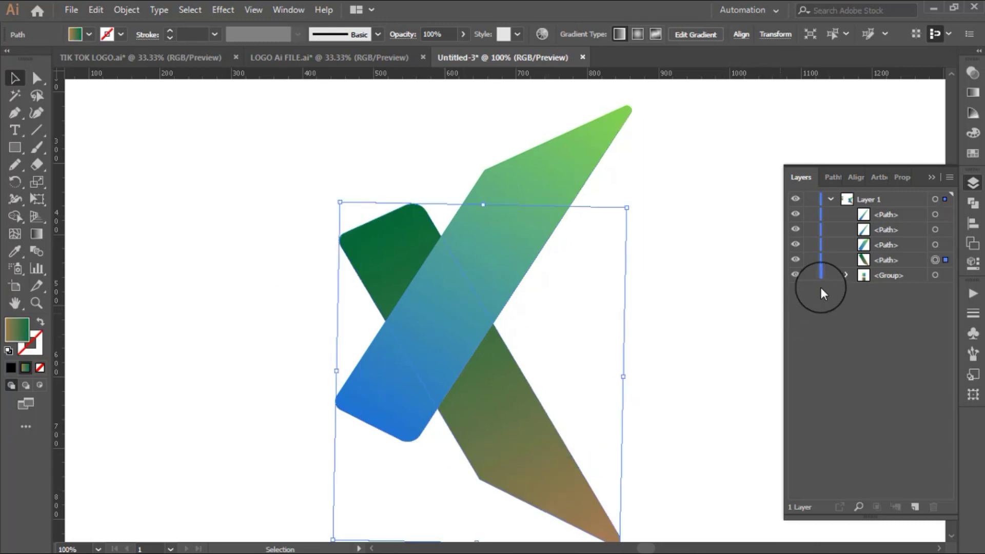
left_click(894, 259)
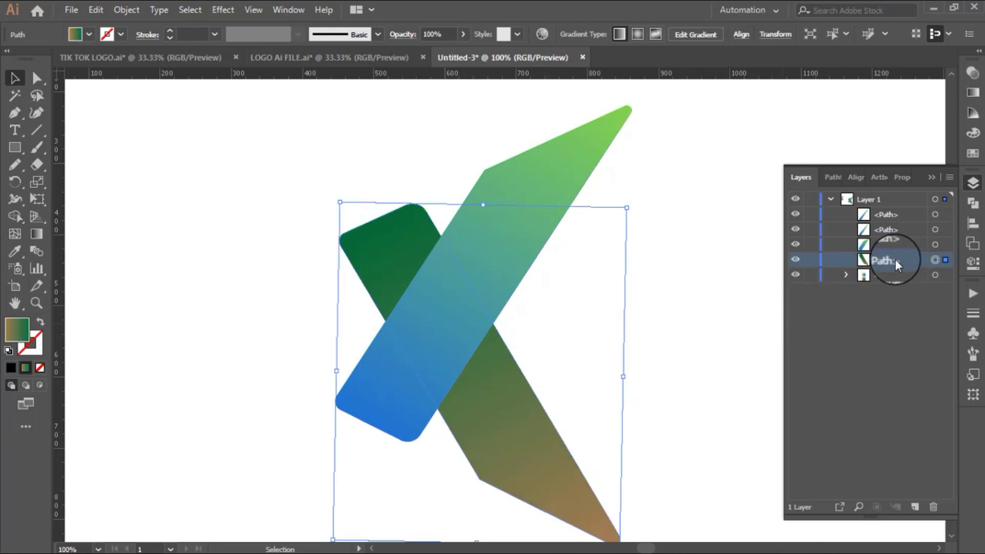
left_click(914, 507)
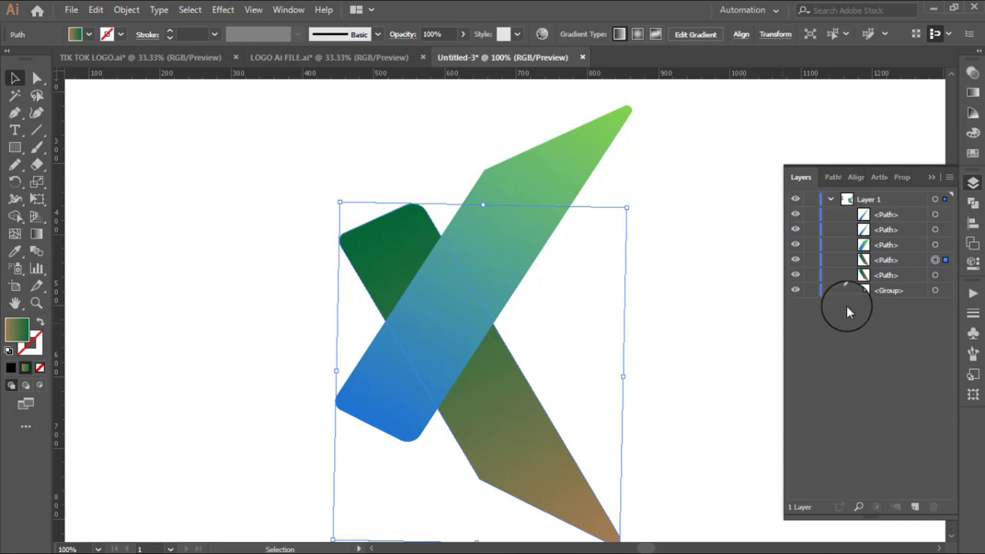
left_click(795, 275)
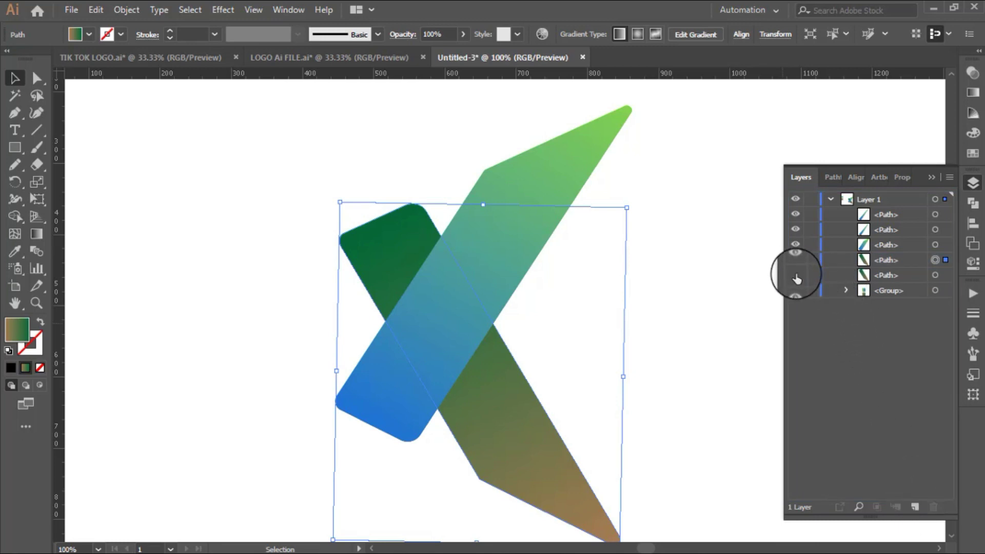
left_click(893, 260)
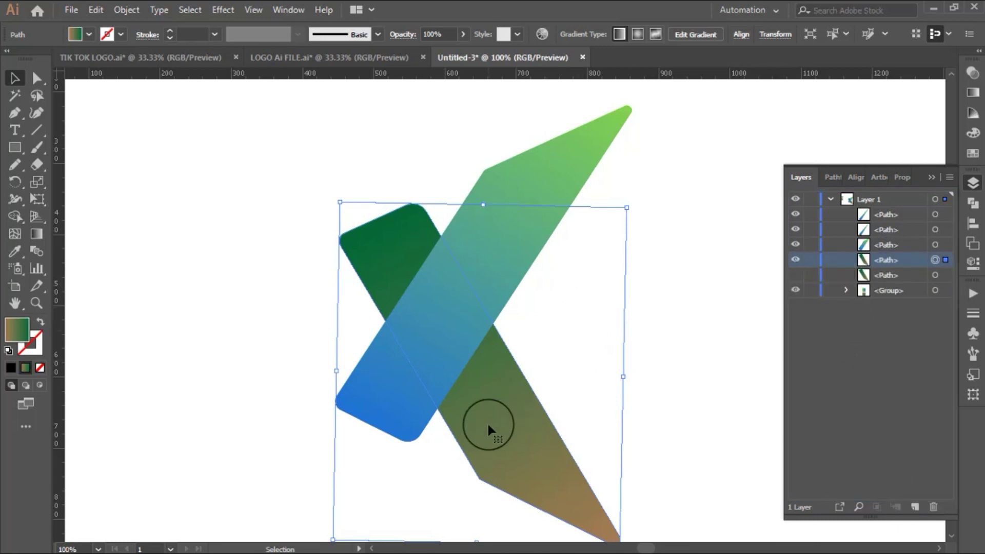
- Draw a closed Pen shape from the bar's top-left corner past its bottom tip
left_click(15, 113)
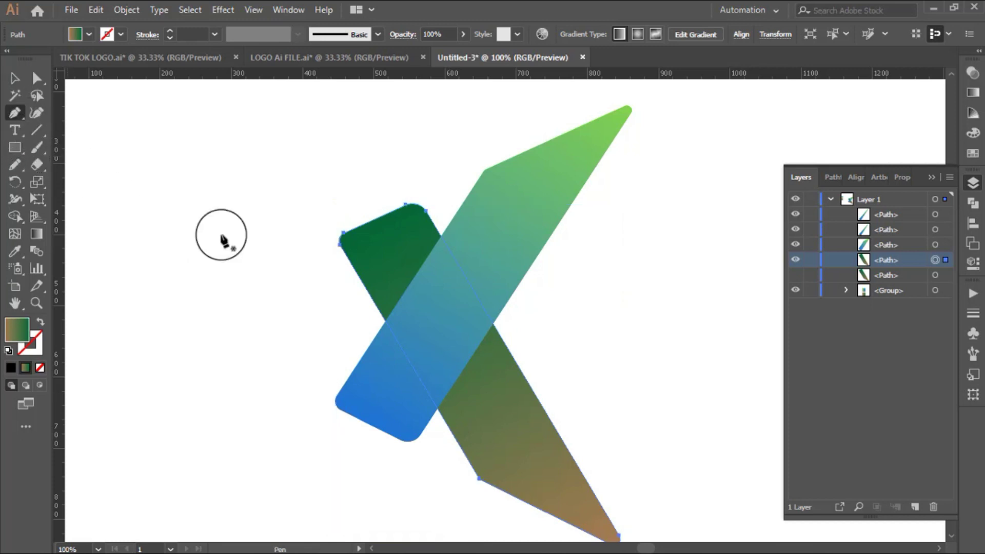
left_click(14, 78)
left_click(224, 155)
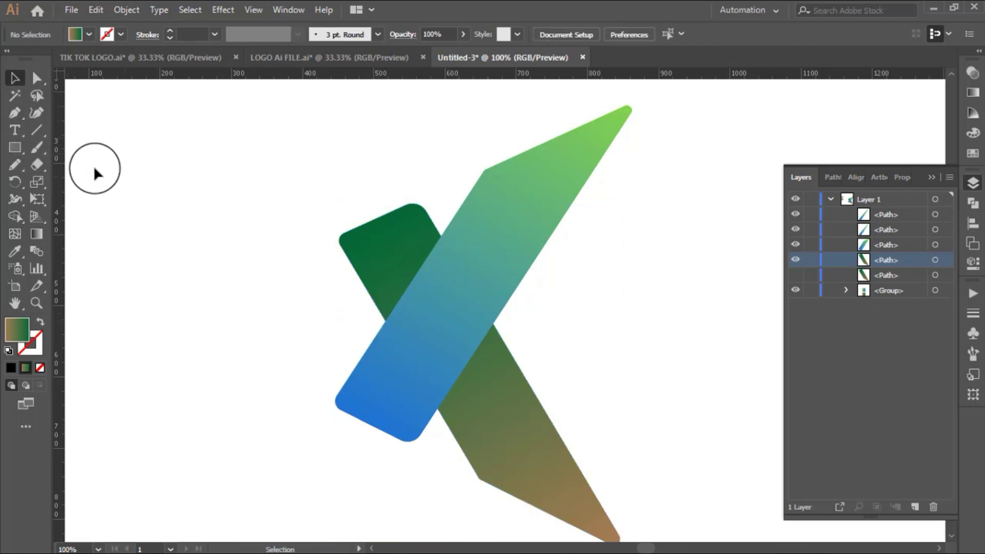
left_click(14, 112)
left_click_drag(257, 281, 180, 211)
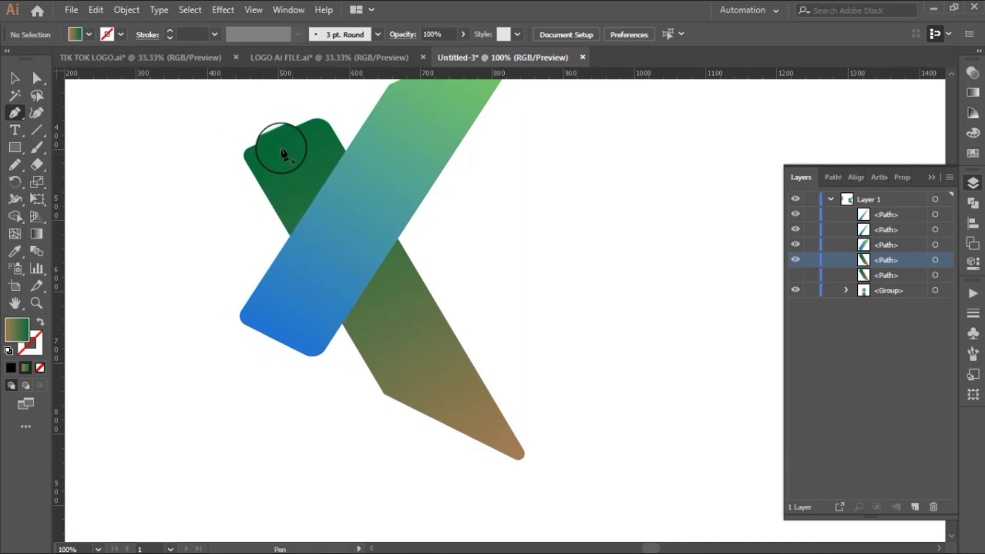
left_click(252, 125)
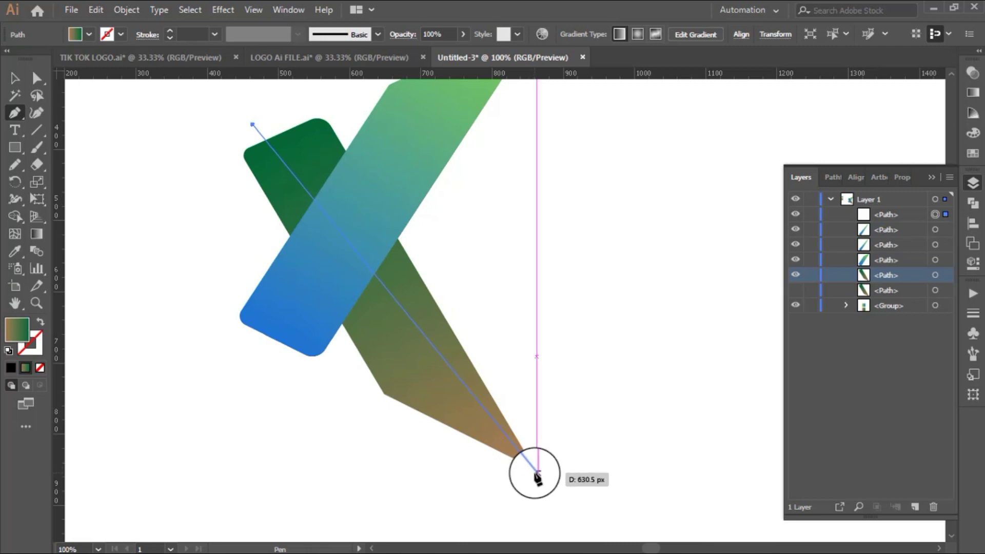
left_click(537, 472)
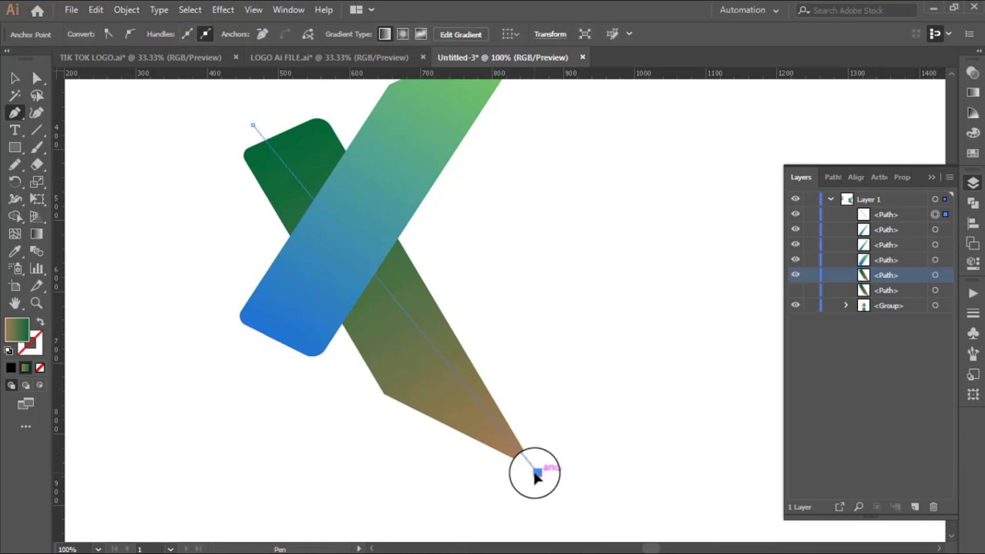
left_click(565, 409)
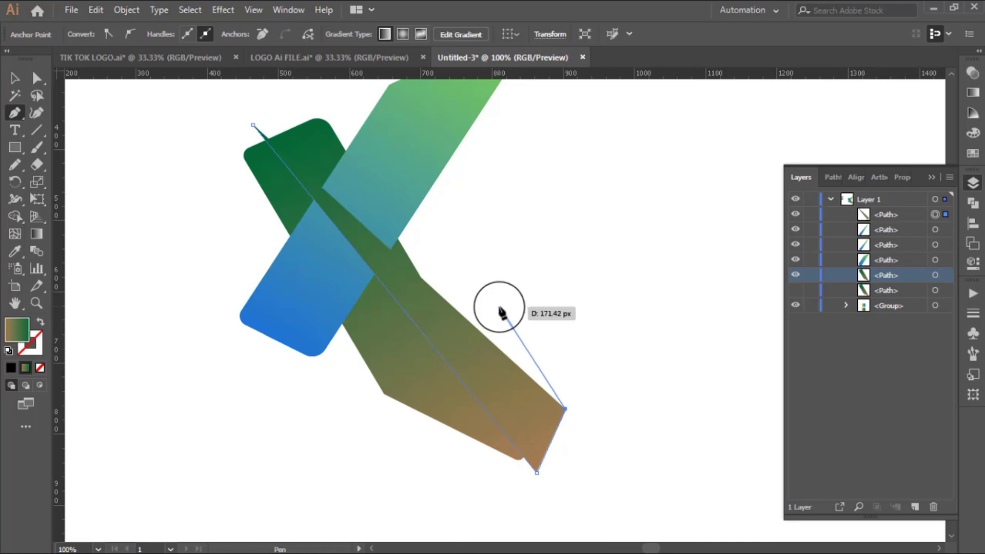
left_click(499, 306)
left_click(334, 103)
left_click(252, 125)
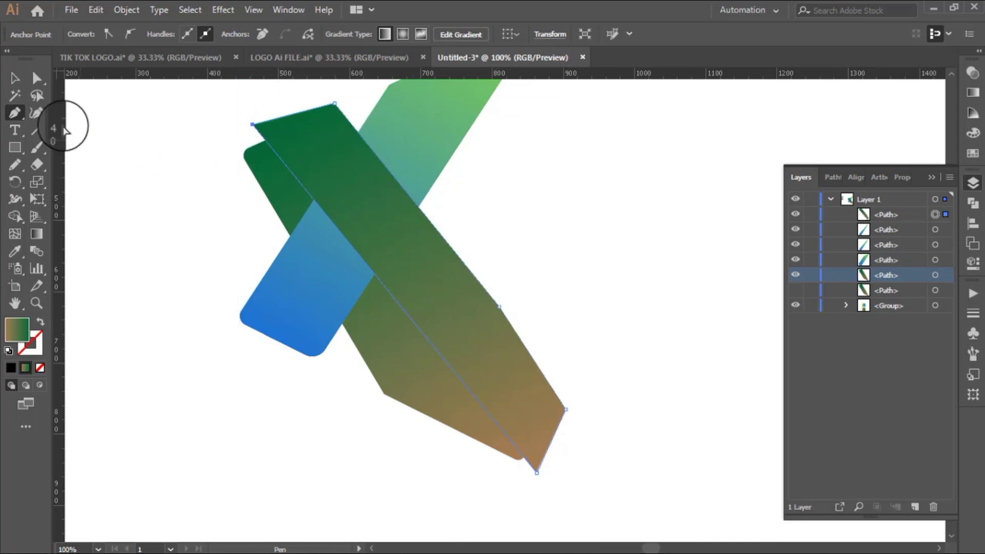
- Shape Builder away the right sliver and top cap into a tapered strip, then unhide the full bar
key("v")
left_click_drag(209, 110, 281, 170)
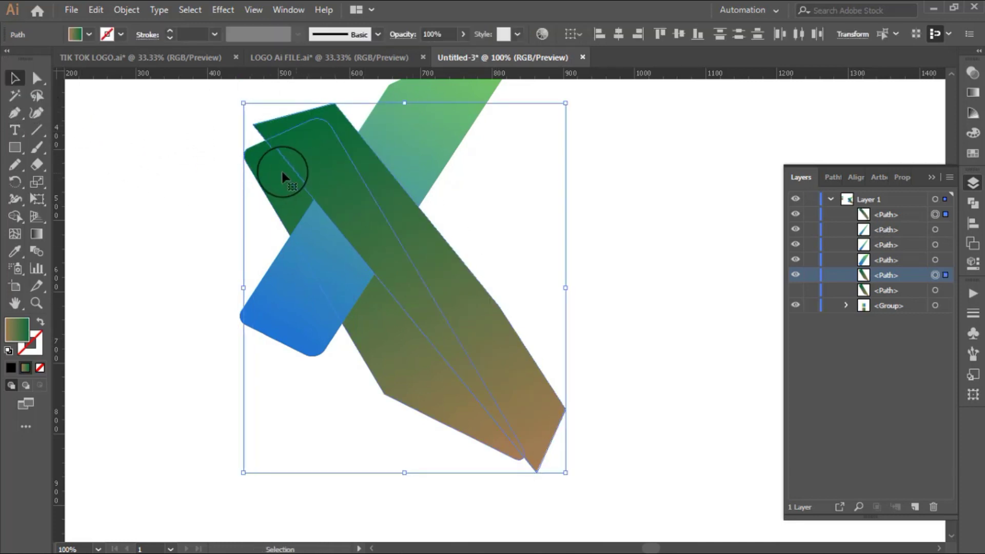
left_click(15, 223)
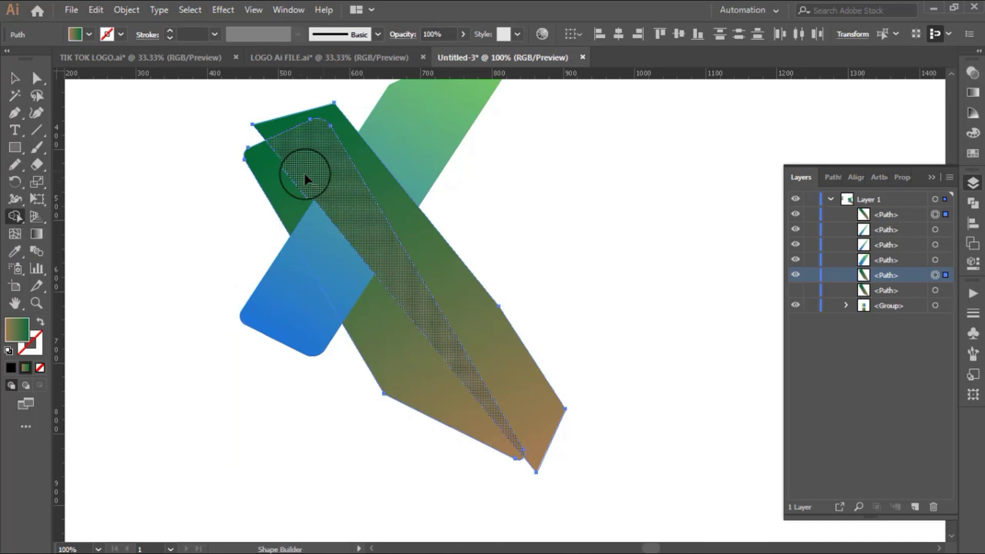
left_click_drag(278, 181, 343, 133)
left_click(349, 138, "alt")
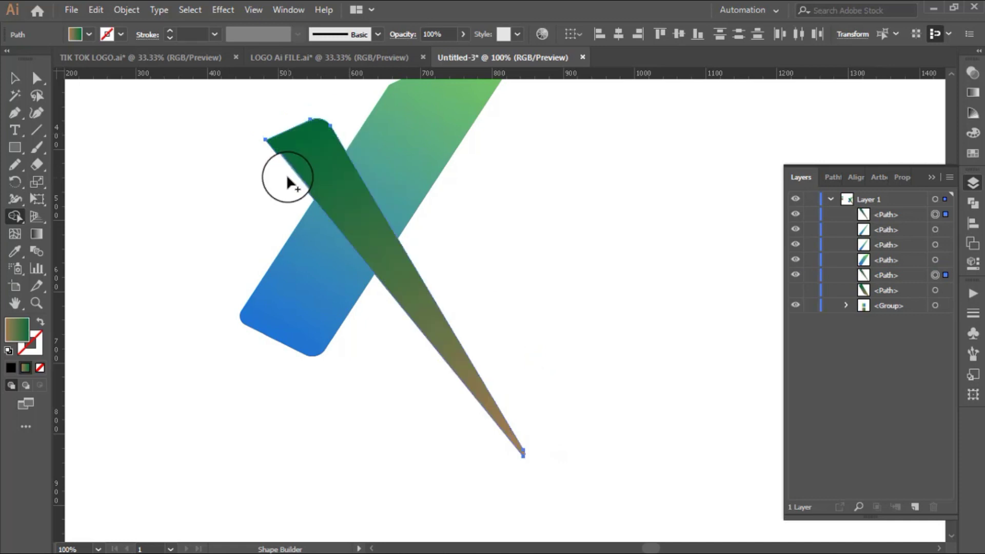
left_click(14, 78)
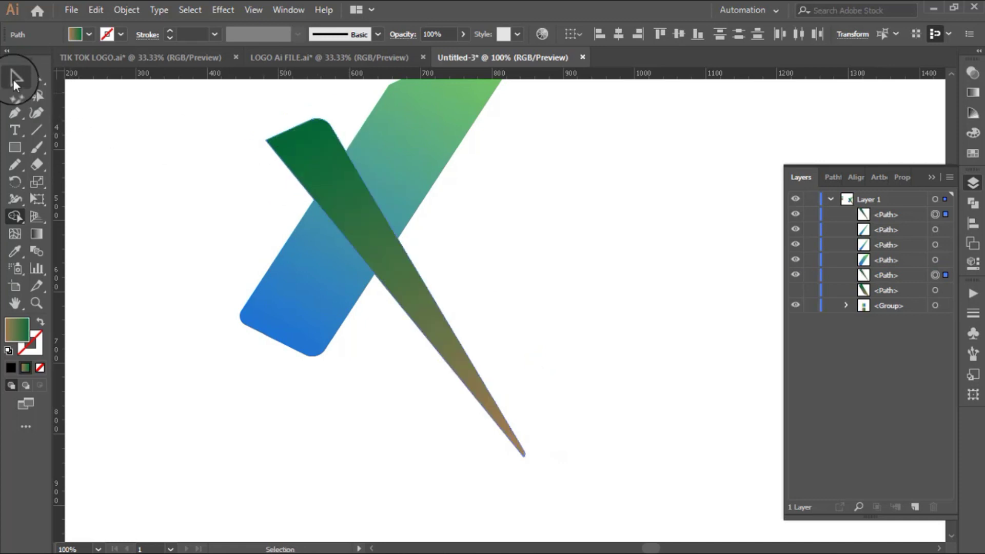
left_click(795, 290)
- Select the tapered strip and bring up the Gradient panel and gradient swatches
left_click(609, 320)
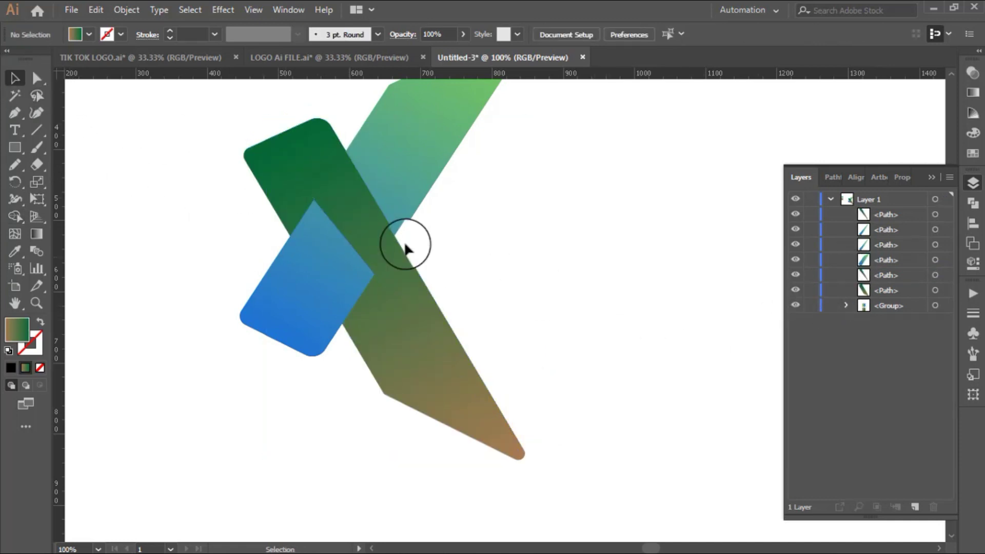
left_click(368, 224)
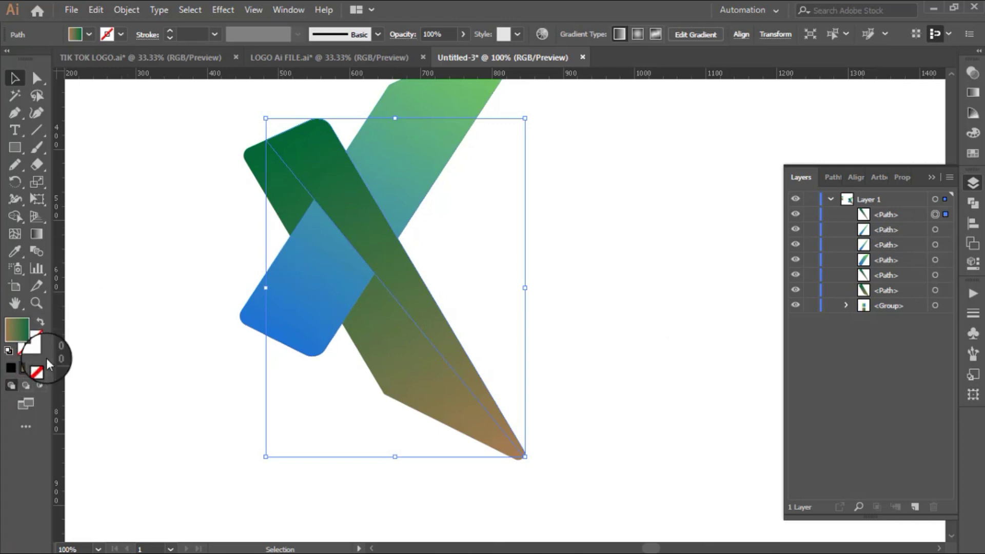
scroll(145, 302, "down", 1, "alt")
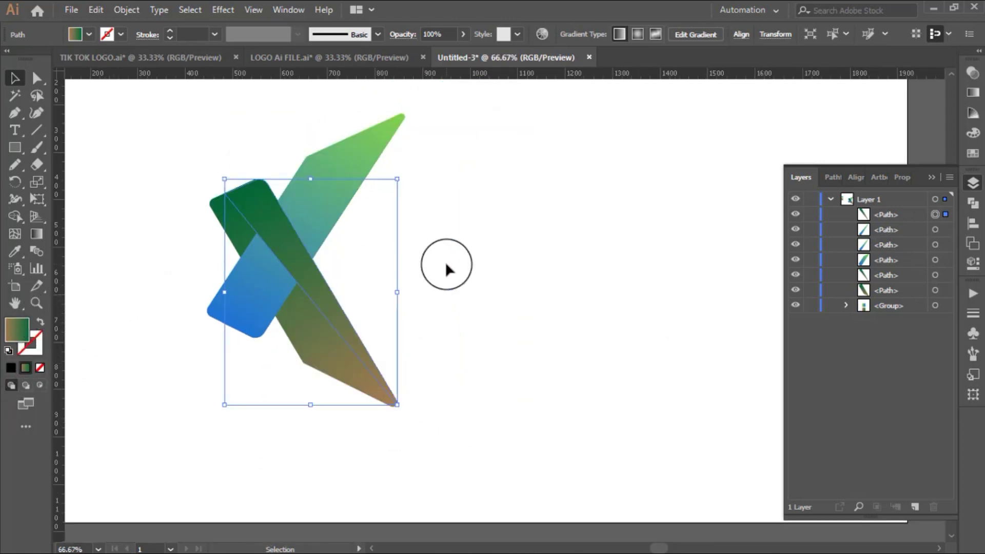
left_click(973, 183)
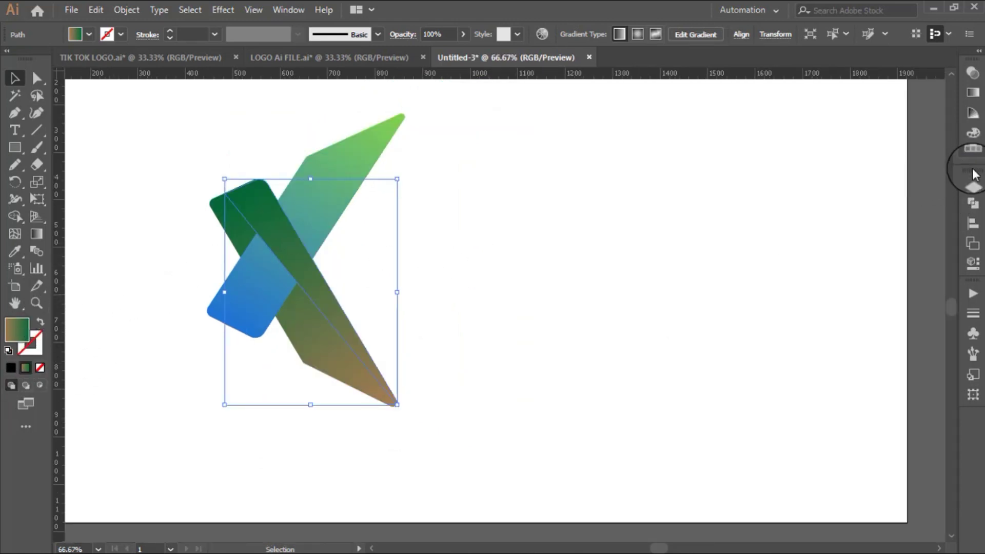
left_click(973, 93)
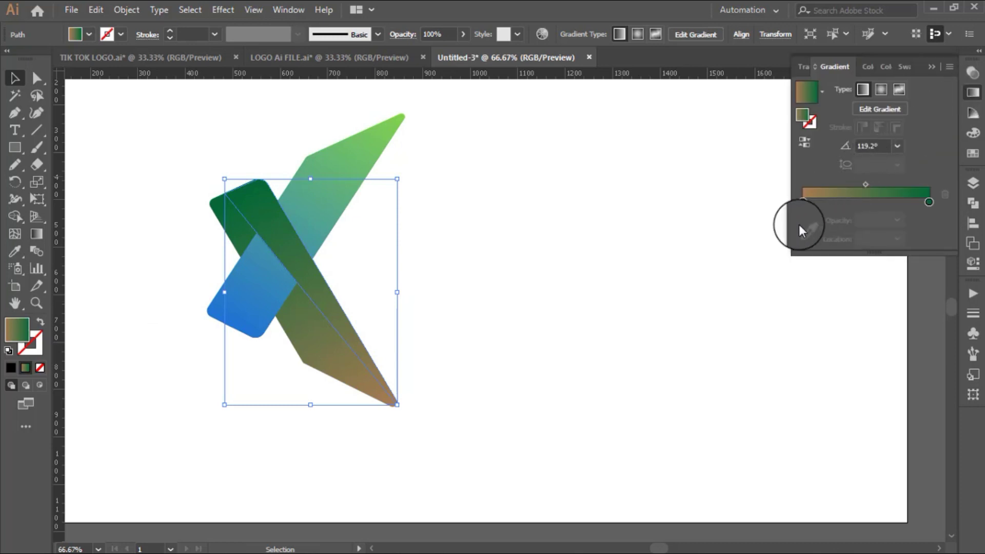
left_click_drag(803, 205, 240, 239)
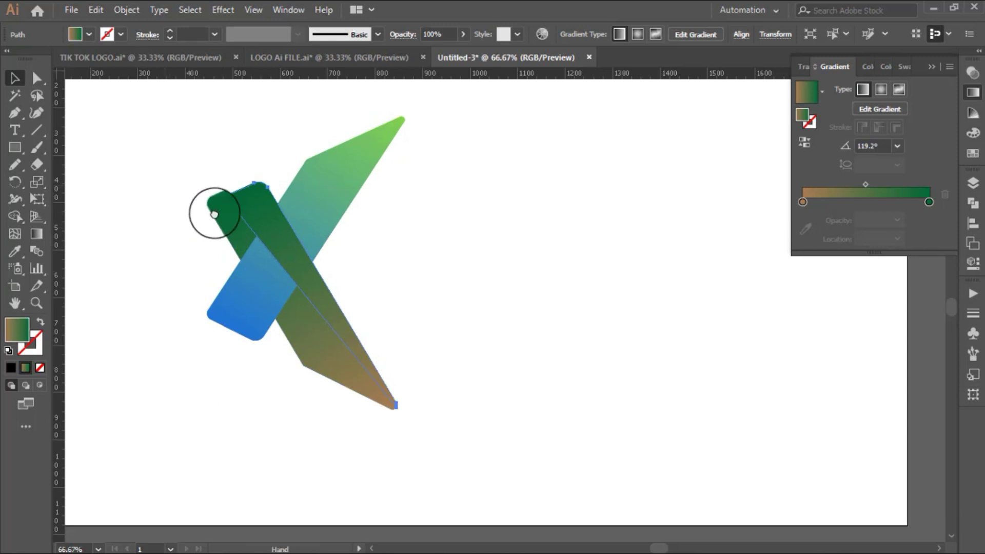
left_click_drag(162, 183, 316, 231)
scroll(318, 240, "down", 1)
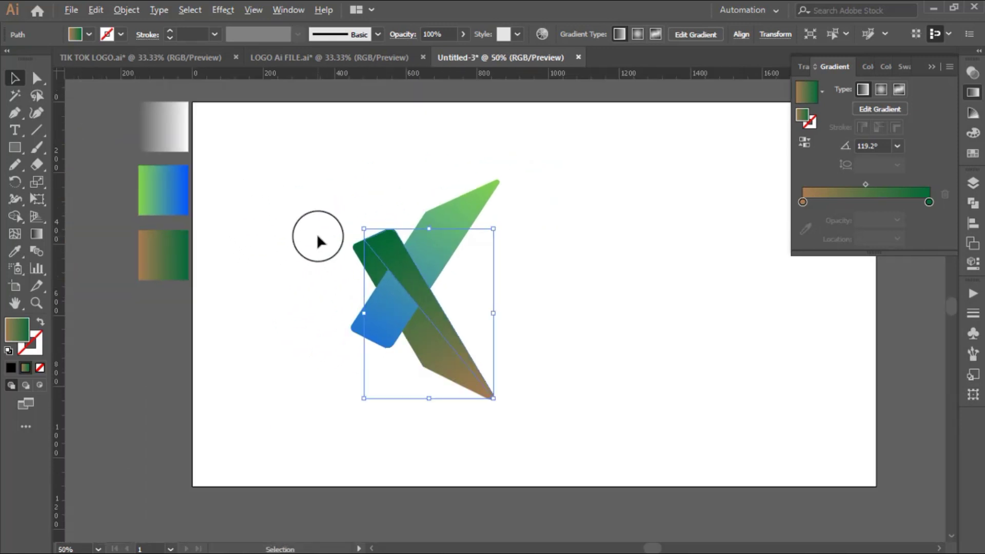
- Eyedrop the grey-to-white gradient swatch onto the highlight strip
left_click(14, 252)
left_click(164, 135)
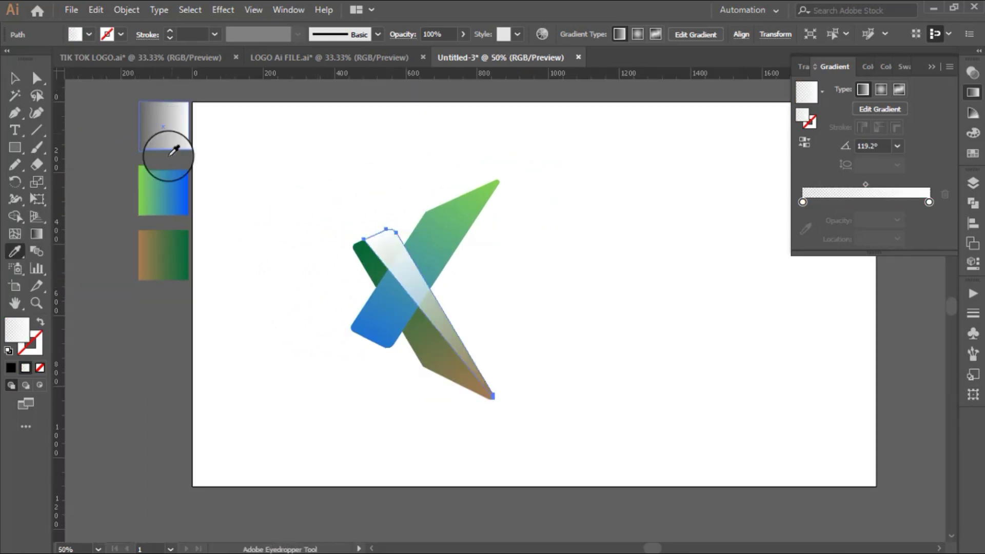
left_click(15, 78)
left_click(287, 181)
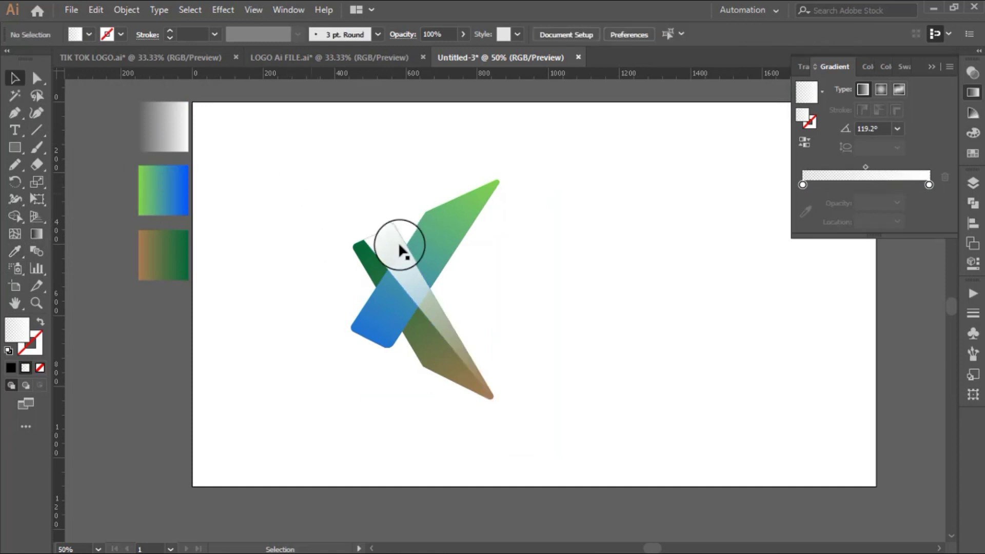
scroll(424, 257, "up", 1)
left_click(441, 345)
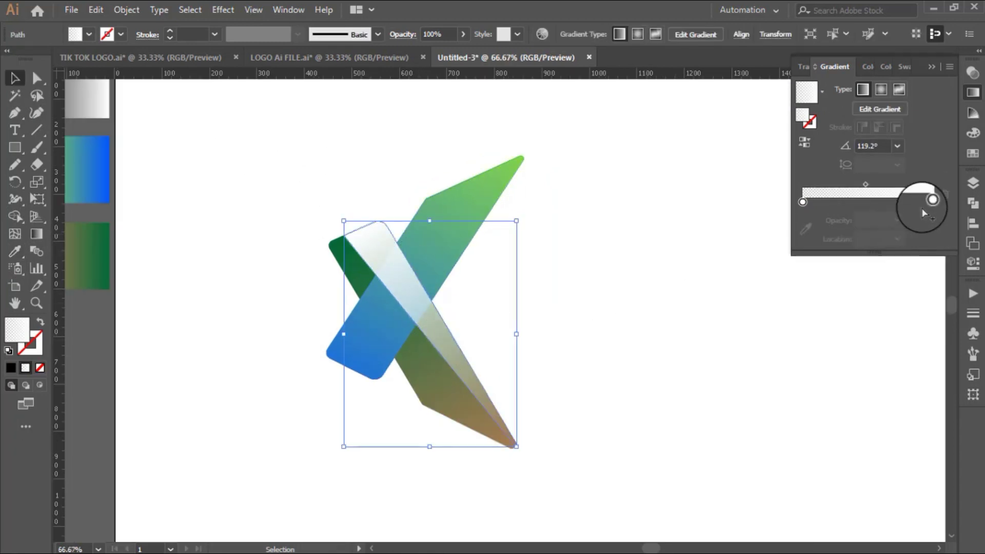
- Run the strip's gradient from upper left to lower right, shifting its midpoint toward the start
left_click(35, 235)
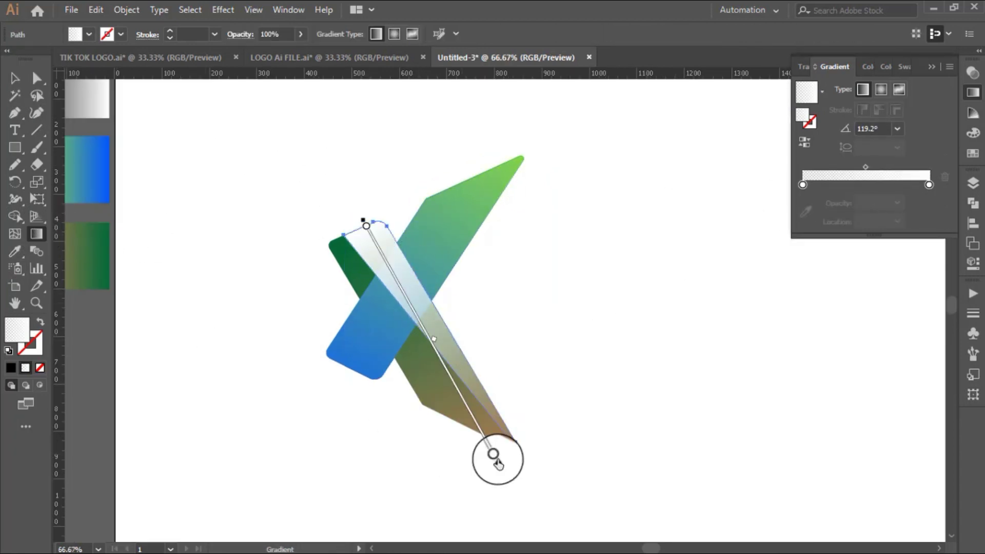
mouse_move(545, 464)
left_mouse_down()
mouse_move(451, 352)
mouse_move(393, 256)
left_mouse_up()
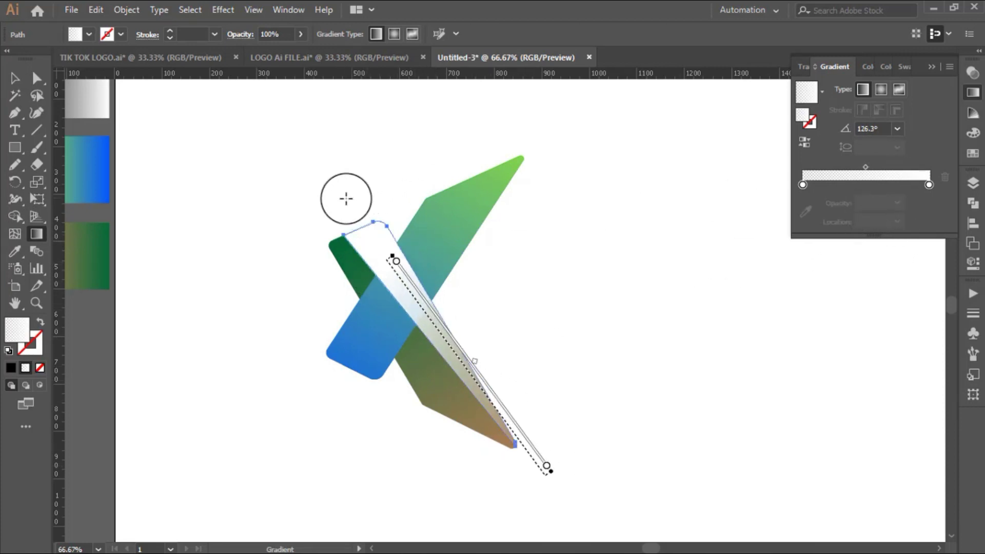
mouse_move(351, 200)
left_mouse_down()
mouse_move(510, 402)
mouse_move(534, 468)
mouse_move(547, 479)
left_mouse_up()
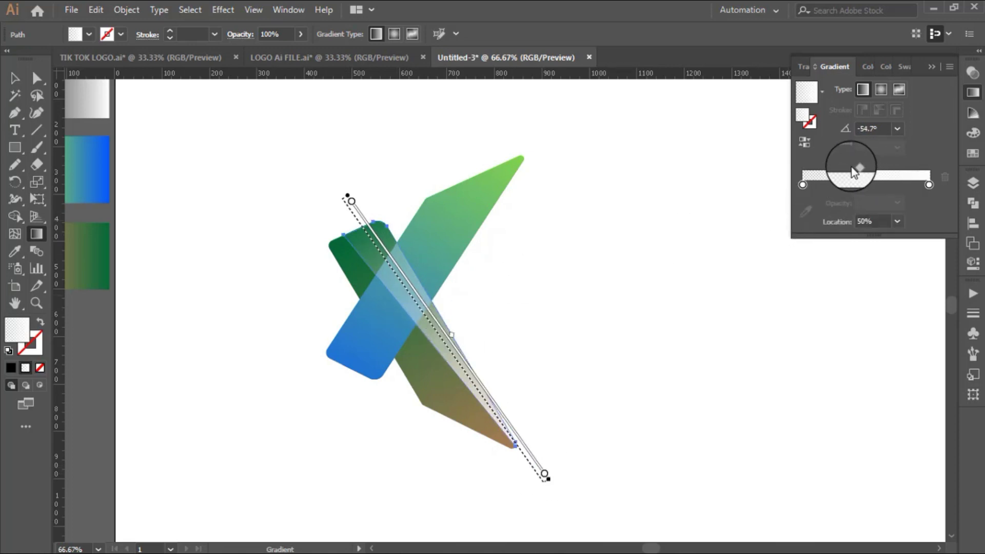
left_click_drag(866, 168, 882, 173)
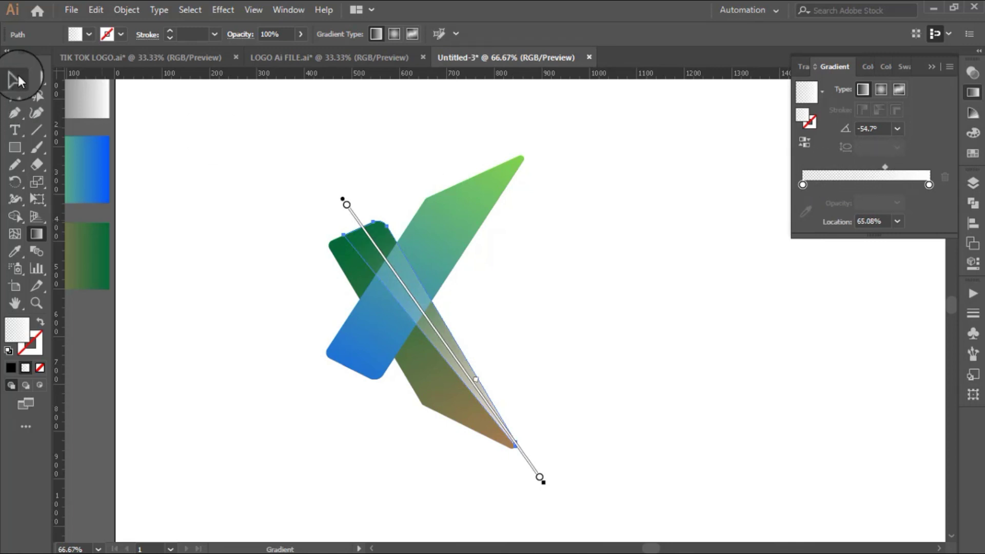
key("v")
left_click(260, 169)
- Send the overlapping shape backward two levels via Object > Arrange
left_click(419, 306)
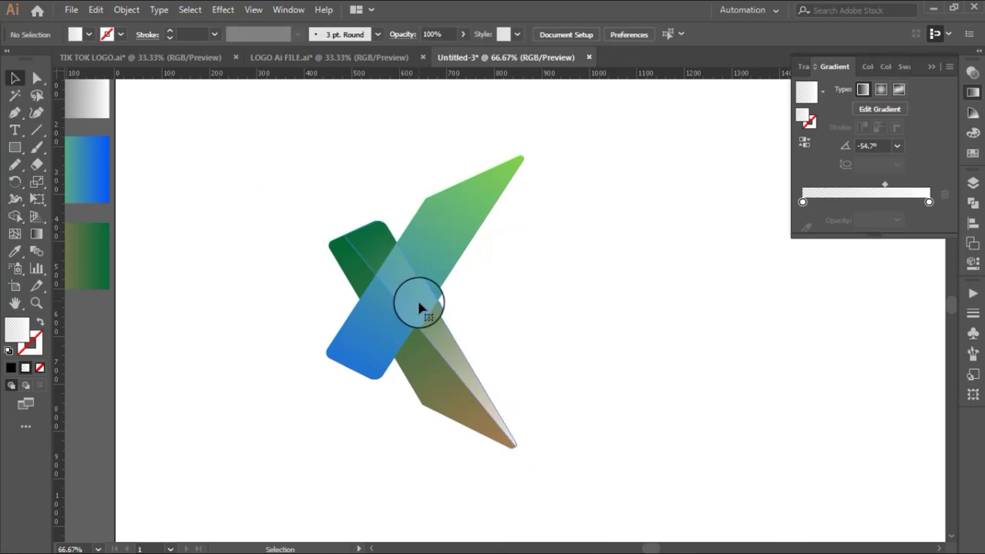
left_click(125, 11)
mouse_move(185, 53)
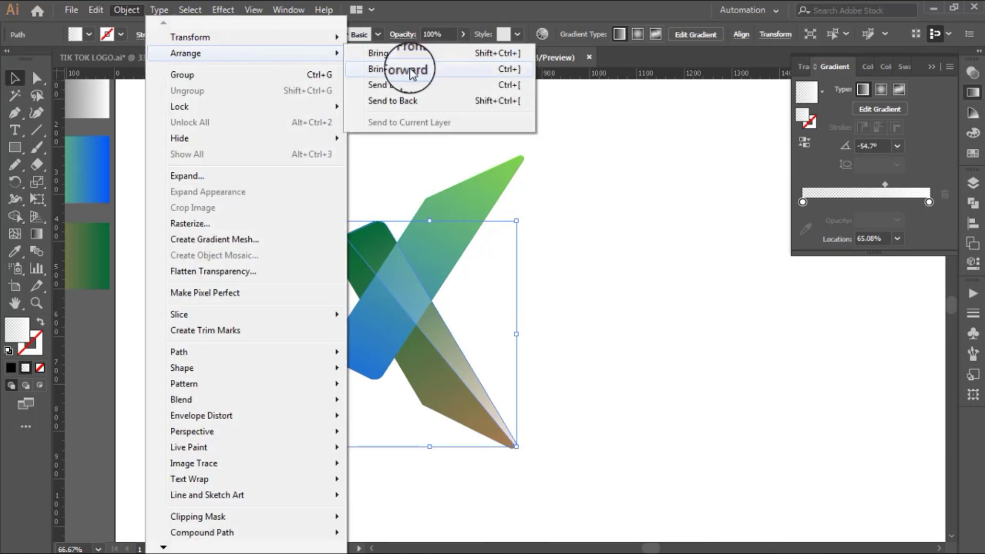
left_click(424, 85)
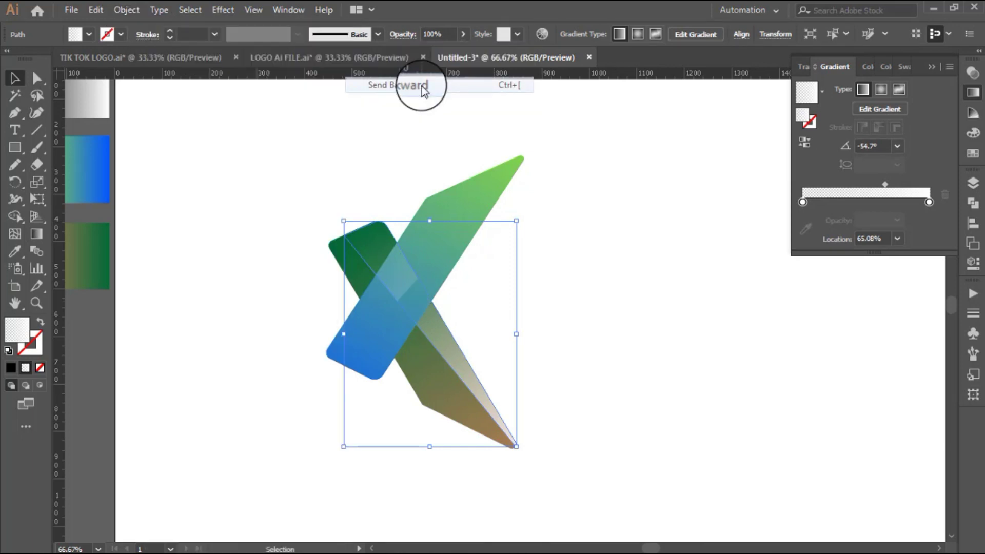
left_click(125, 10)
mouse_move(186, 53)
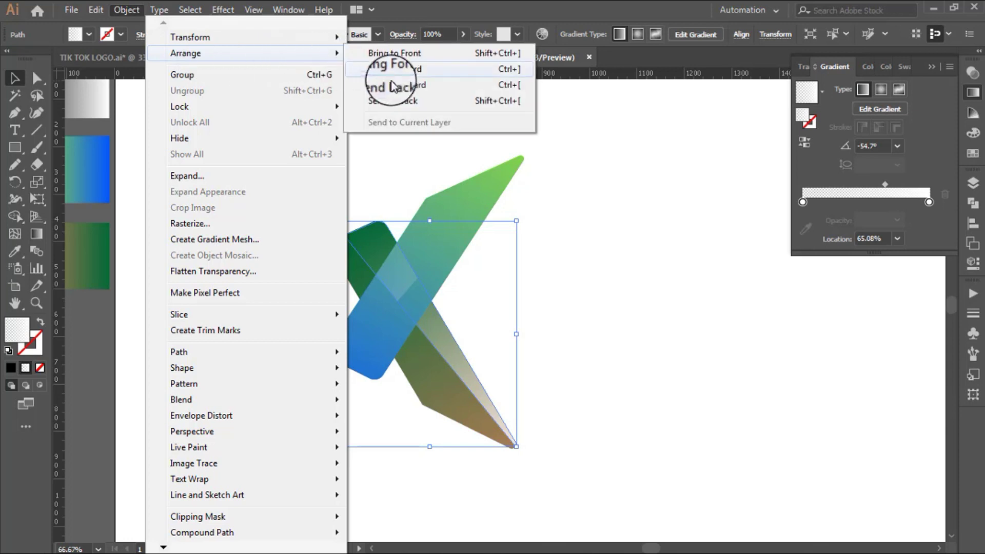
left_click(392, 86)
left_click(333, 237)
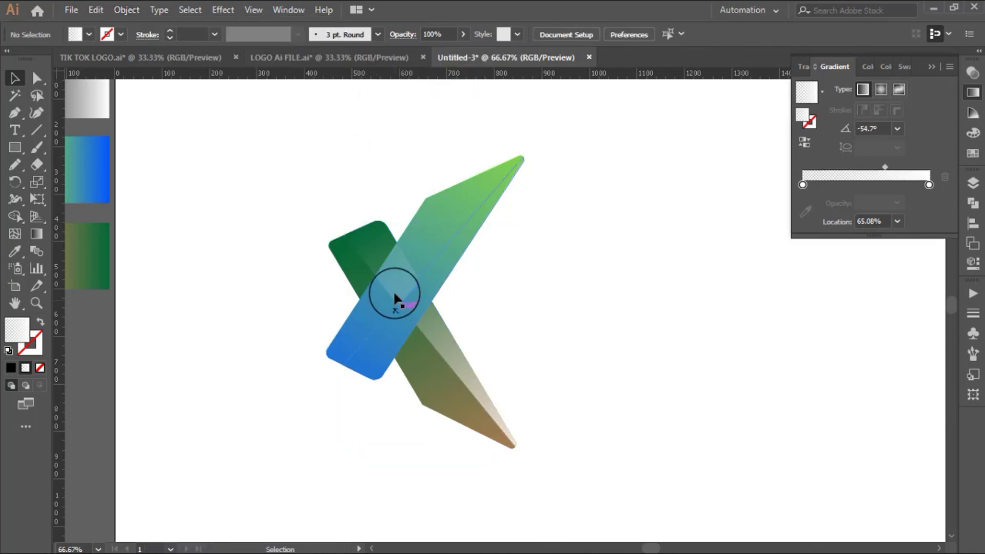
- Bring the blue bar forward in front of the white highlight strip
left_click(392, 279)
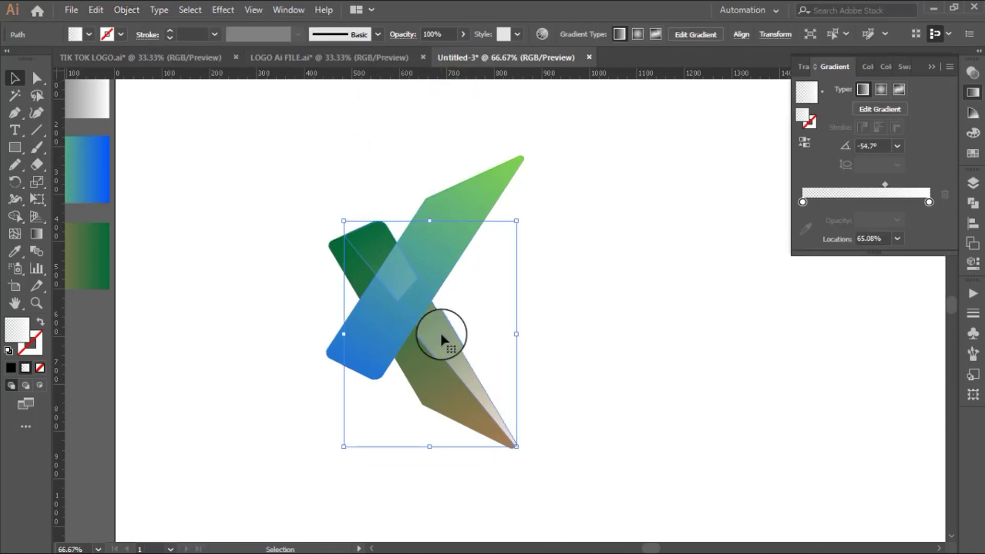
left_click(467, 338)
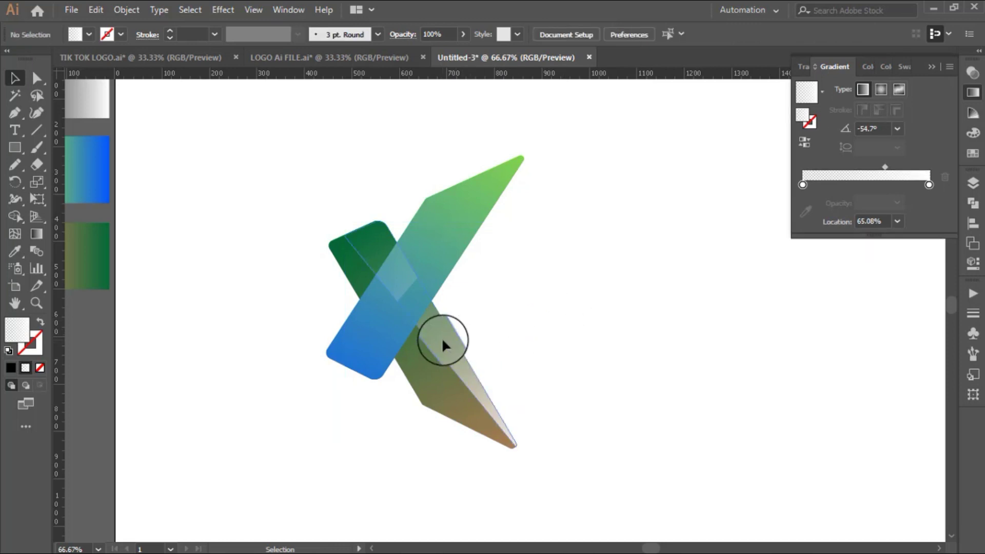
scroll(463, 320, "up", 1)
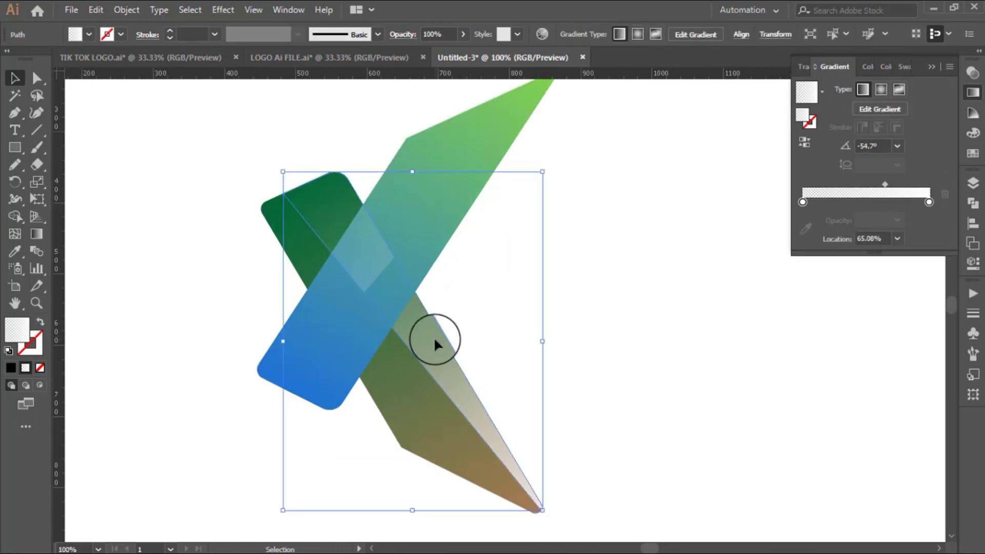
left_click(126, 10)
mouse_move(183, 54)
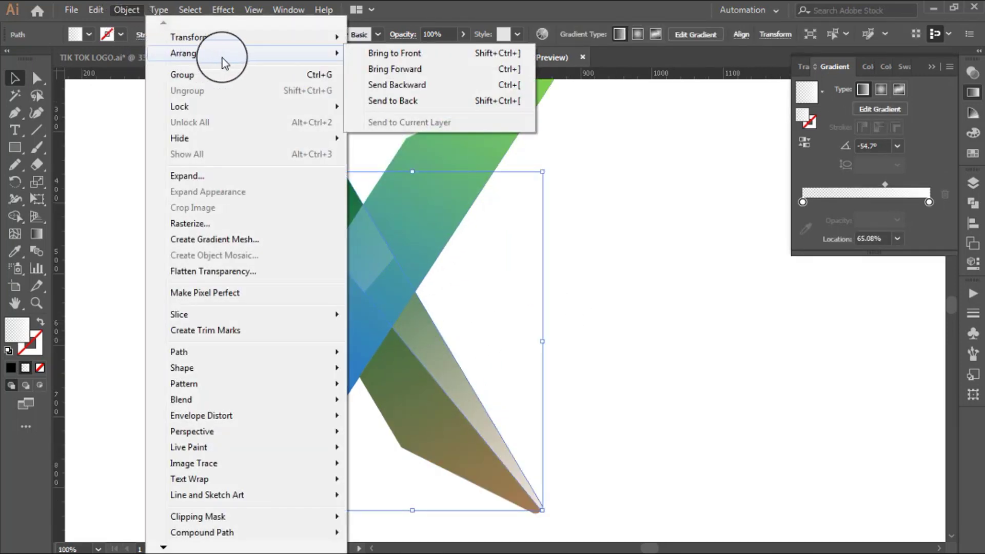
left_click(414, 72)
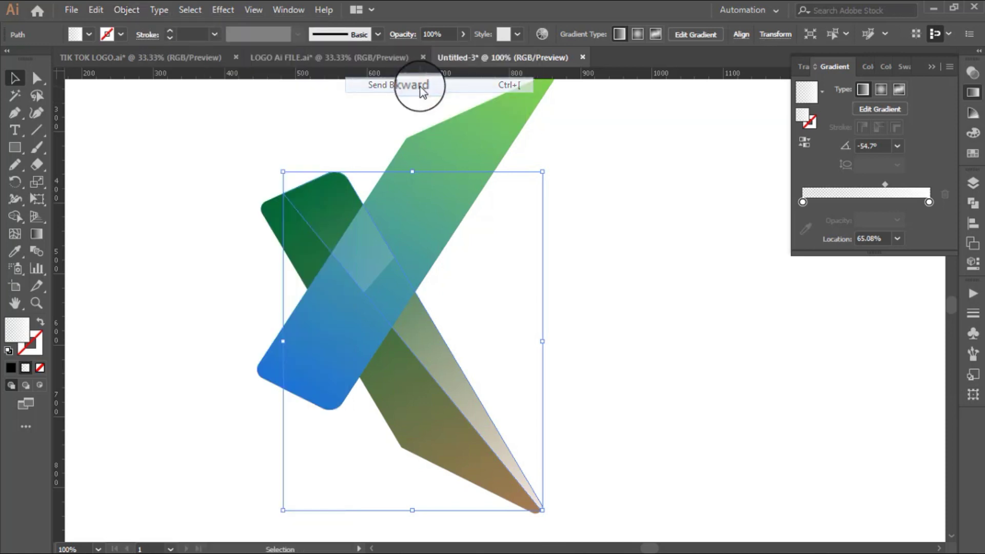
left_click(509, 243)
- Open the Layers list with the blue gradient bar selected and try reordering a path
left_click(398, 199)
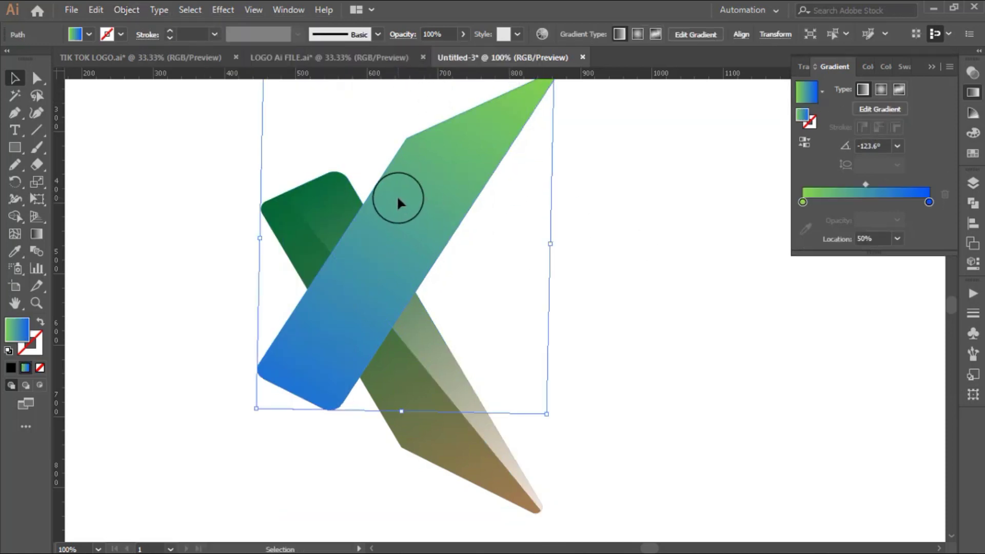
left_click(973, 183)
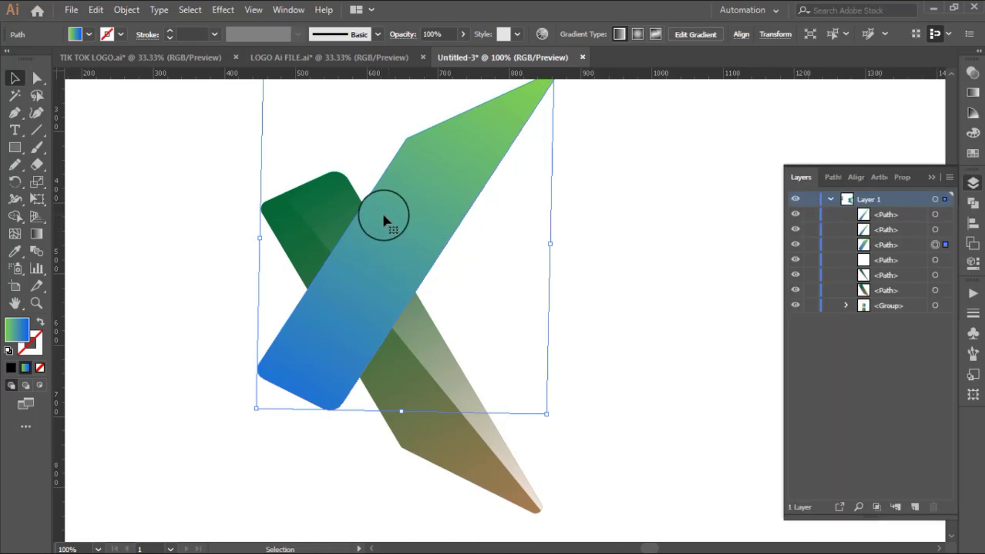
left_click(187, 215)
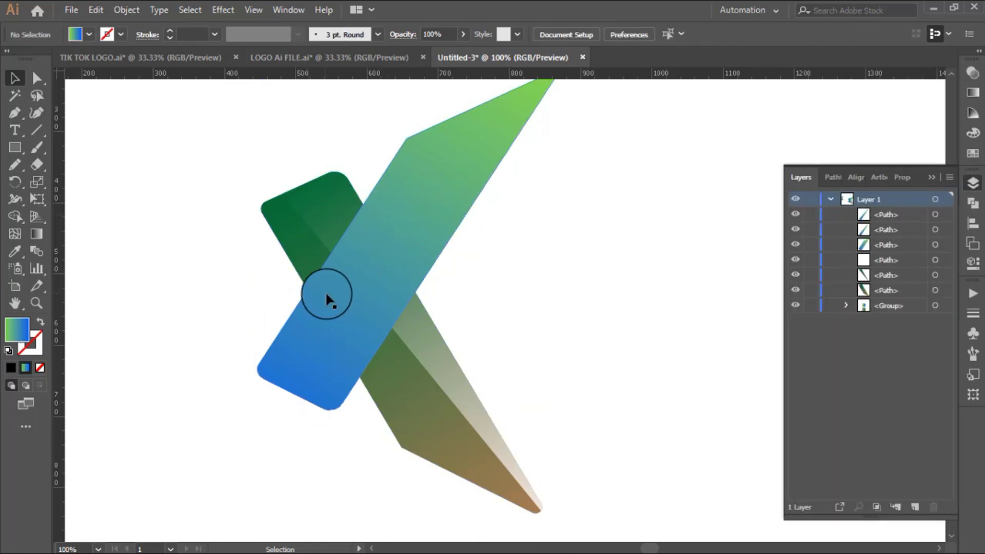
left_click(437, 162)
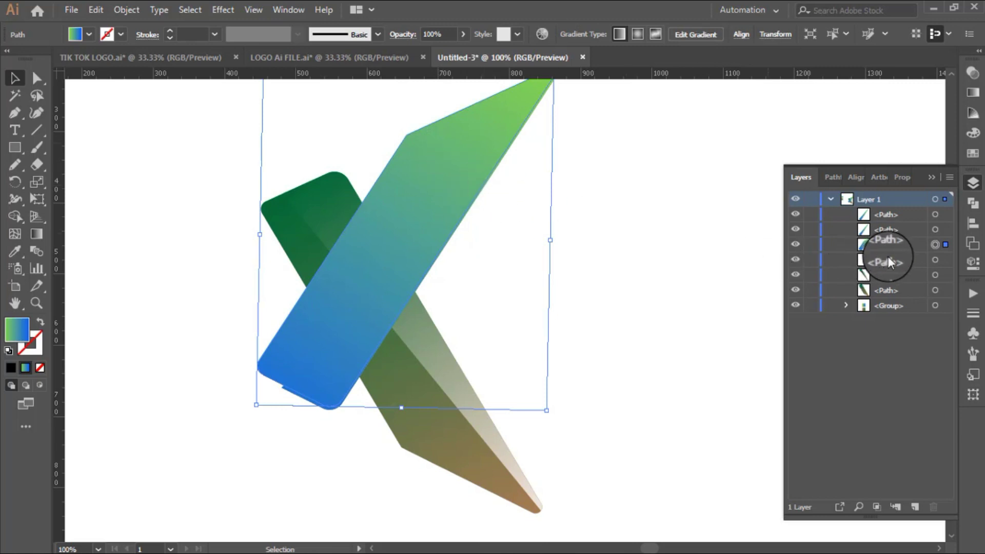
left_click(875, 233)
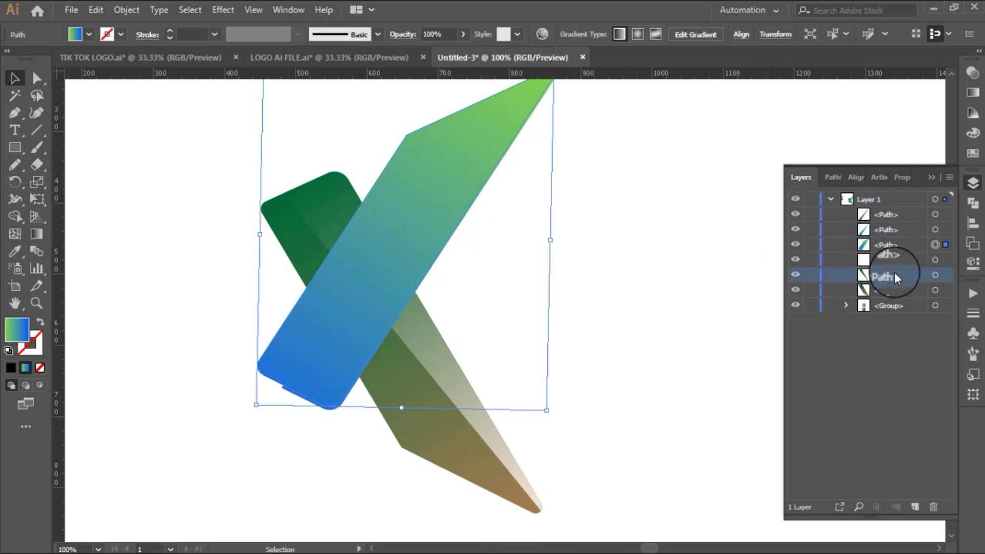
left_click_drag(882, 275, 894, 242)
- Delete the redundant second blue-green path, leaving five paths and a group
left_click(867, 215)
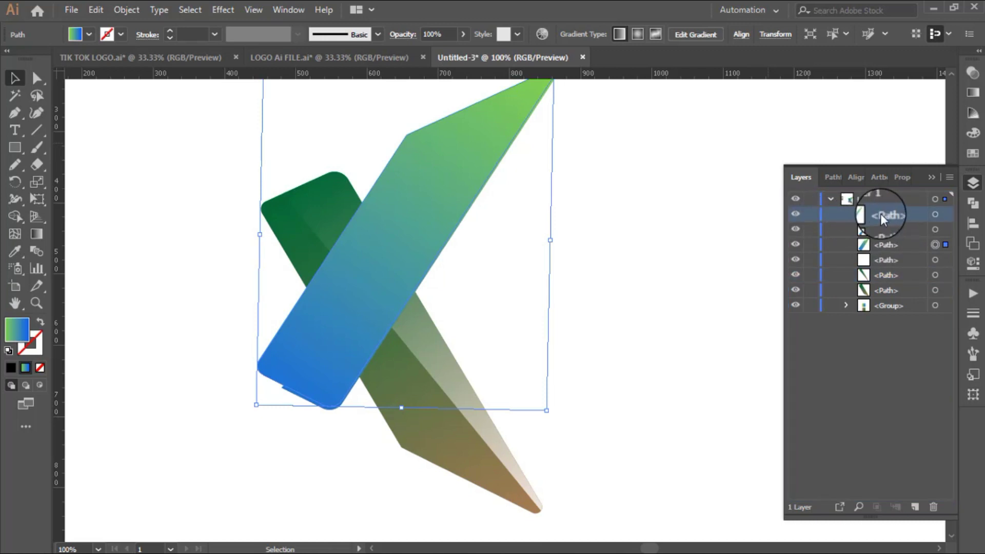
left_click(945, 215)
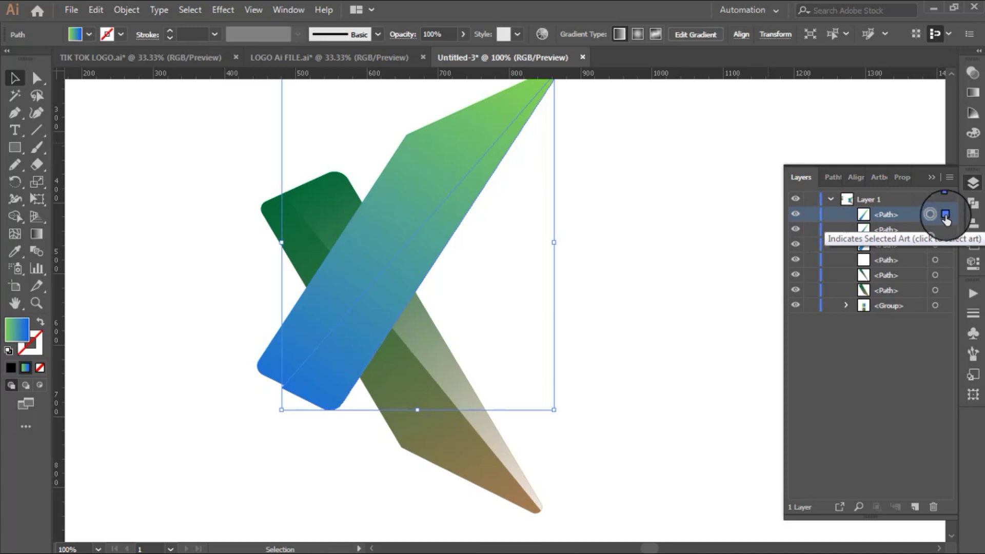
left_click(662, 228)
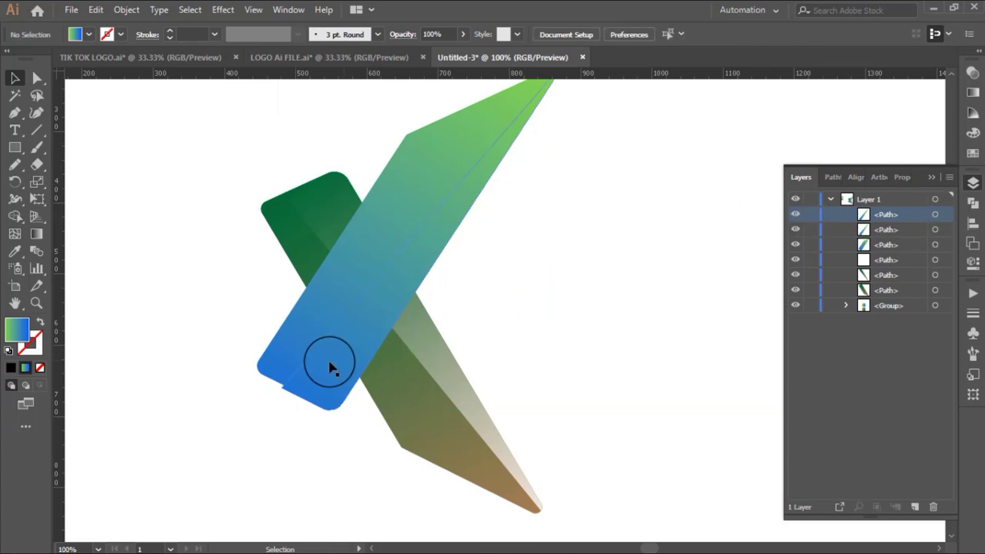
left_click(327, 363)
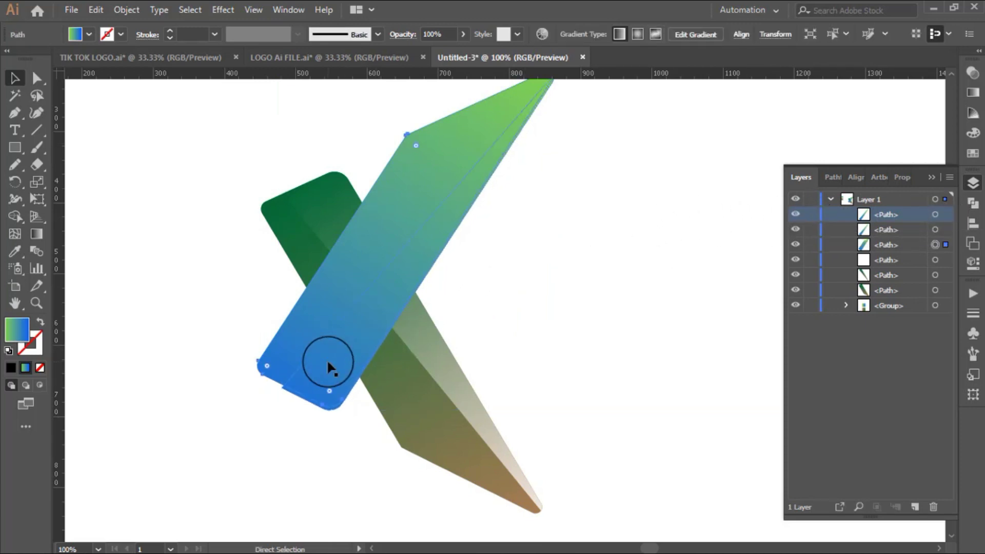
left_click(639, 370)
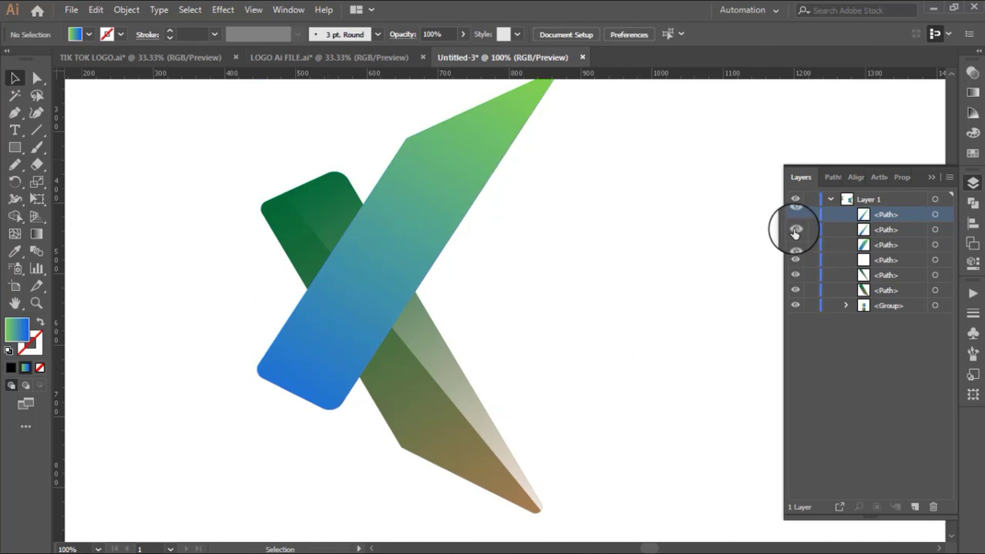
left_click_drag(891, 228, 891, 238)
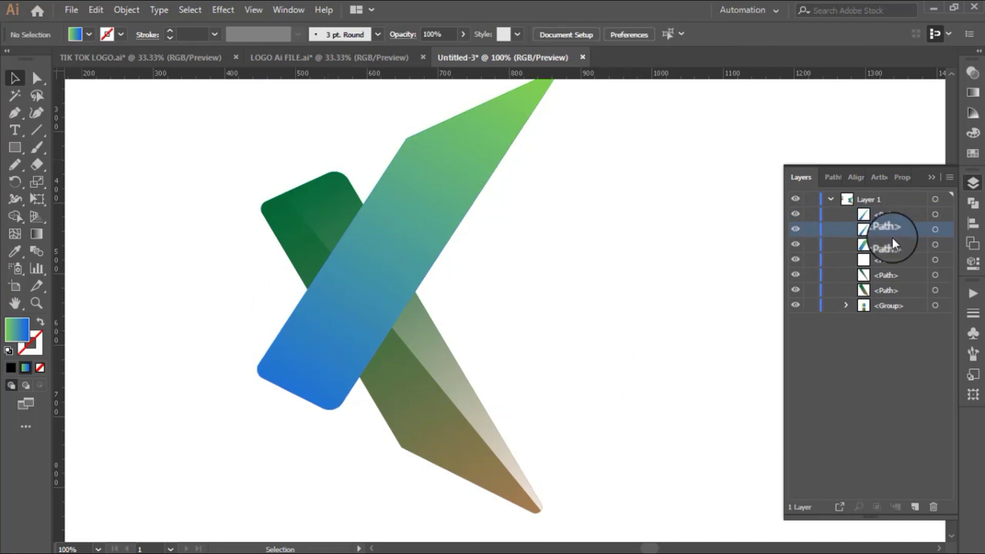
left_click(934, 507)
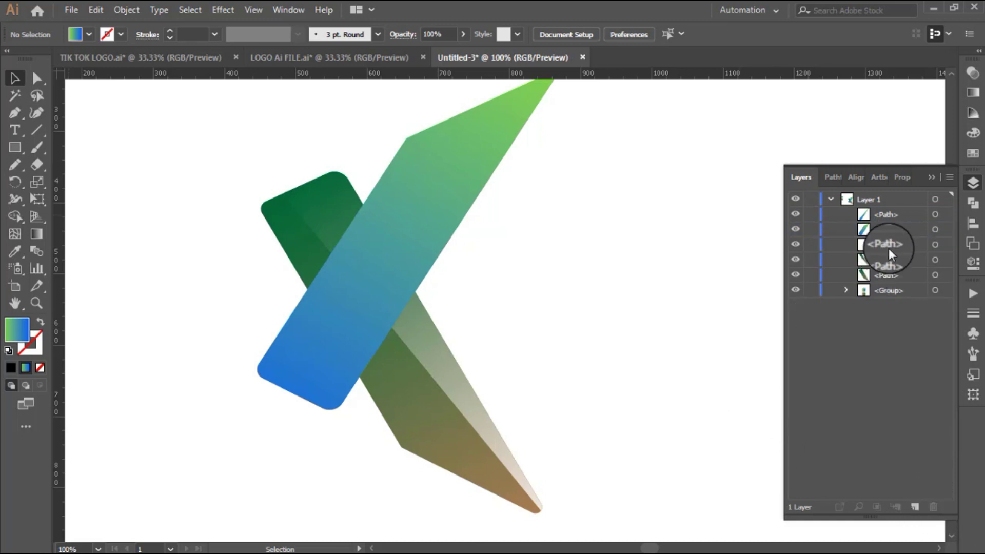
- Fill the upper bar's highlight half with a sampled light gradient, reversed so white sits at the top tip
left_click(935, 218)
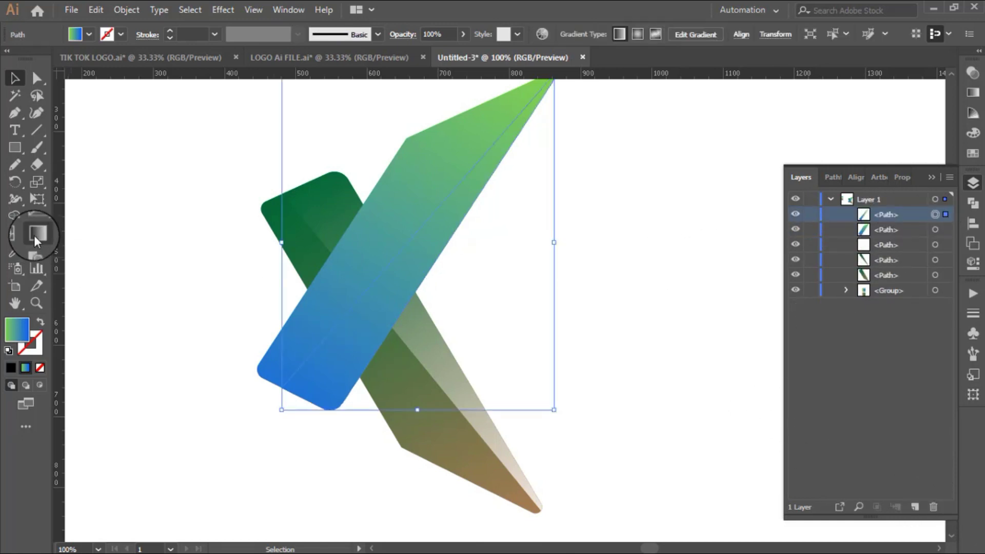
left_click(16, 253)
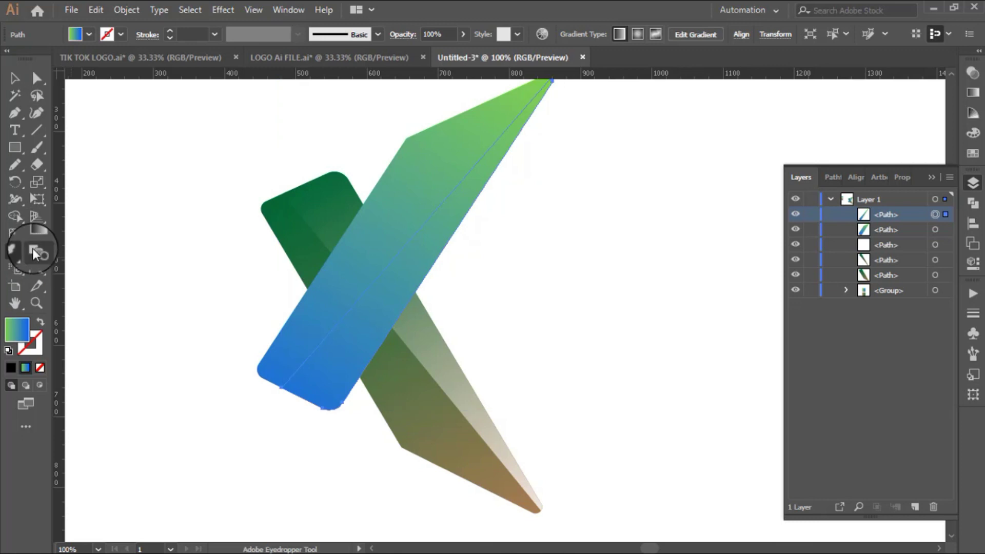
left_click(444, 368)
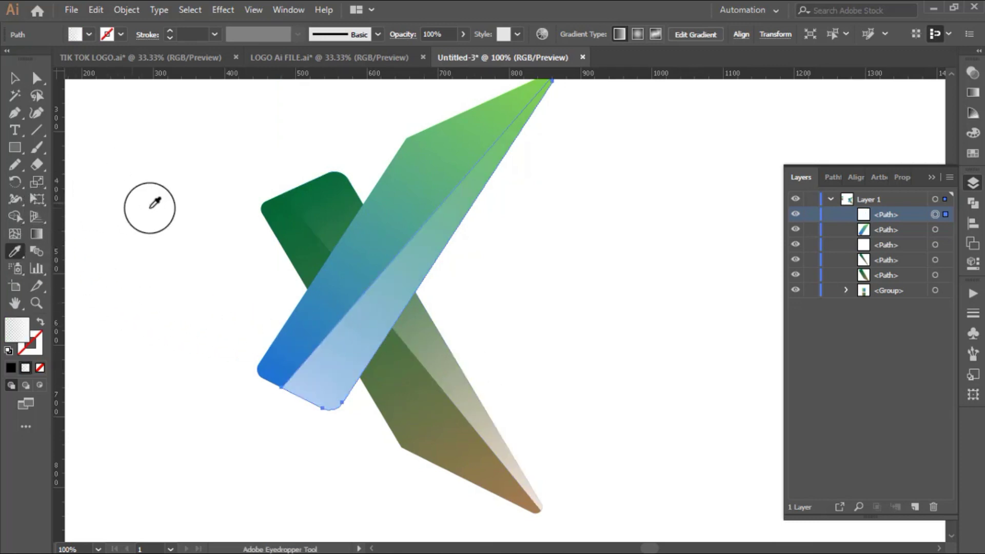
scroll(229, 205, "up", 2)
left_click(39, 236)
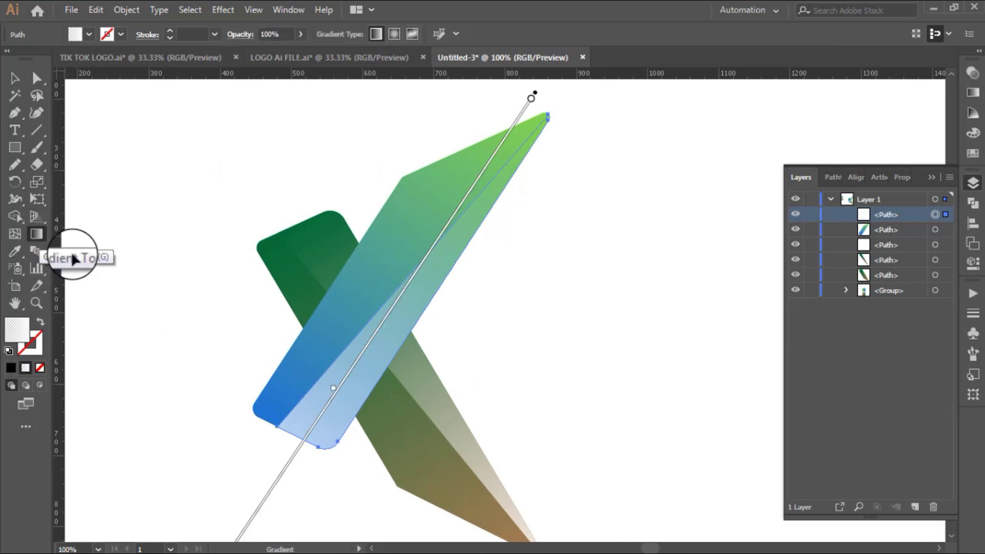
left_click_drag(569, 105, 383, 340)
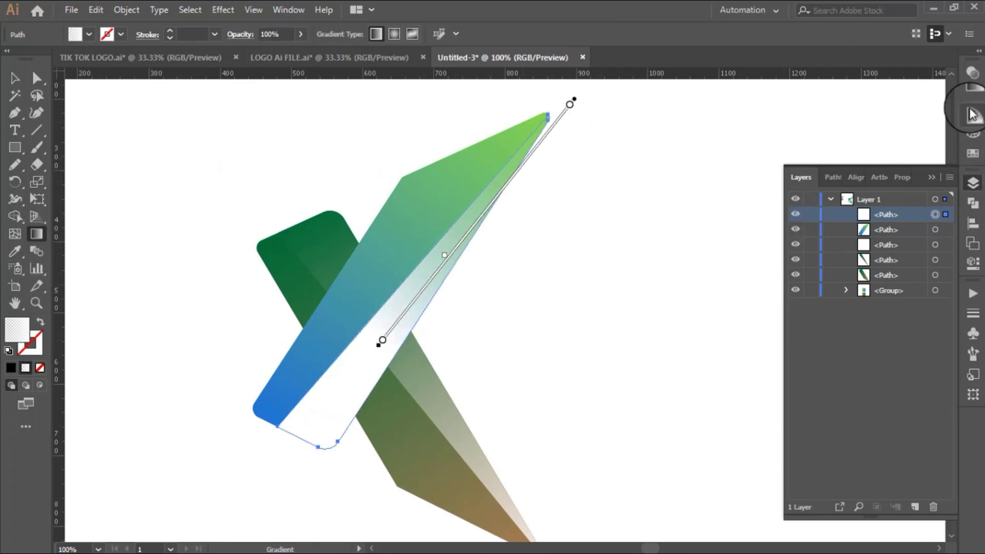
left_click(973, 92)
left_click(805, 147)
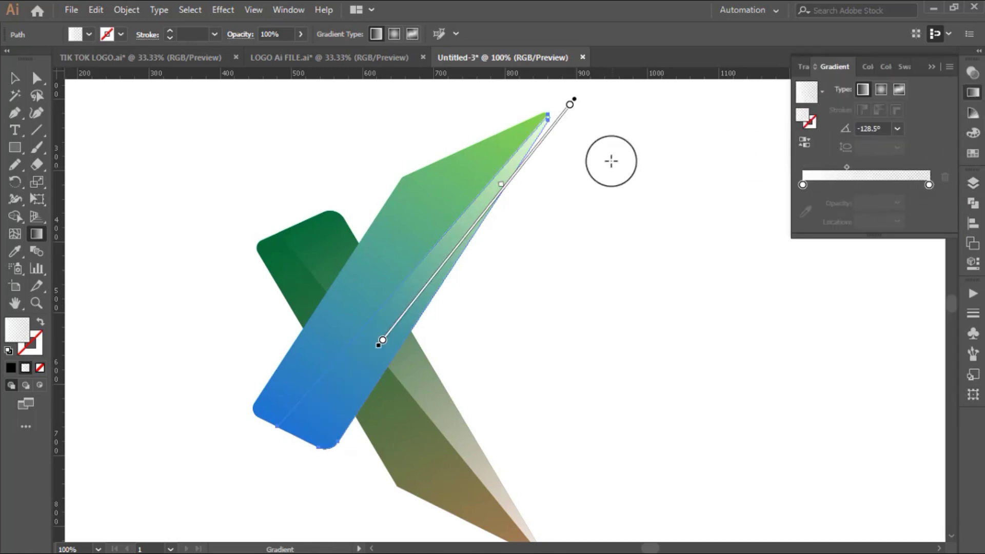
left_click(14, 79)
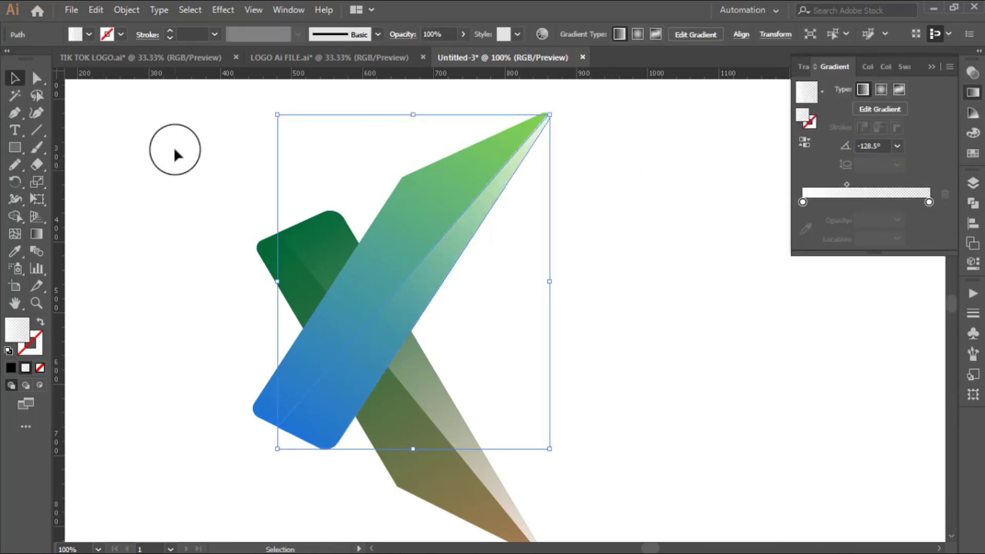
left_click(173, 149)
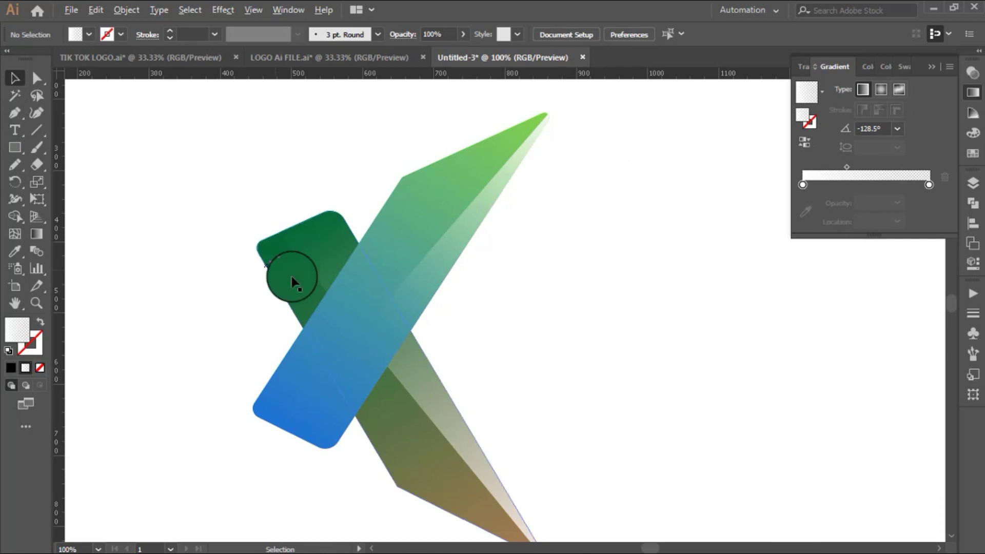
- Reverse and stretch the lower bar's highlight gradient from top-left down to the bottom tip
scroll(294, 282, "down", 1)
scroll(294, 282, "up", 1)
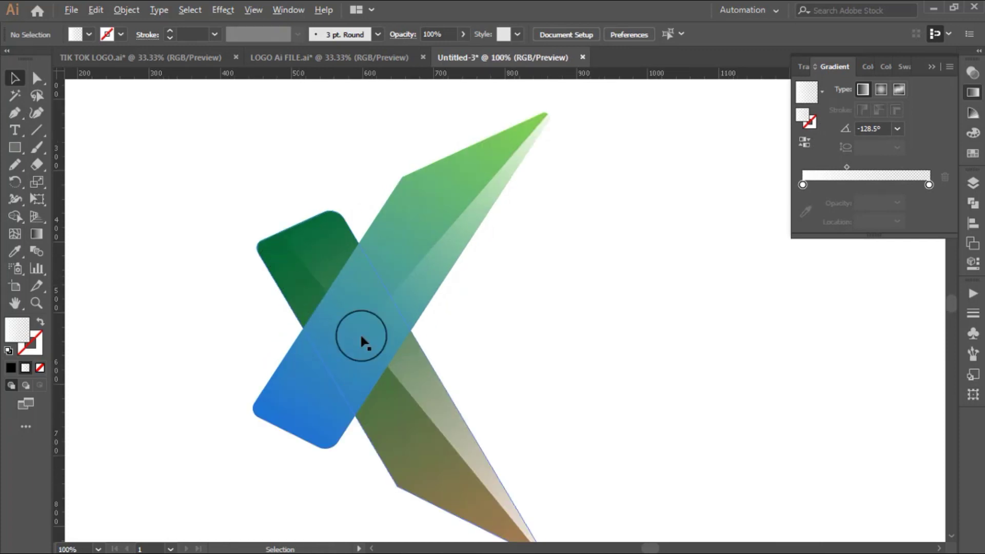
scroll(521, 374, "down", 1)
left_click(456, 398)
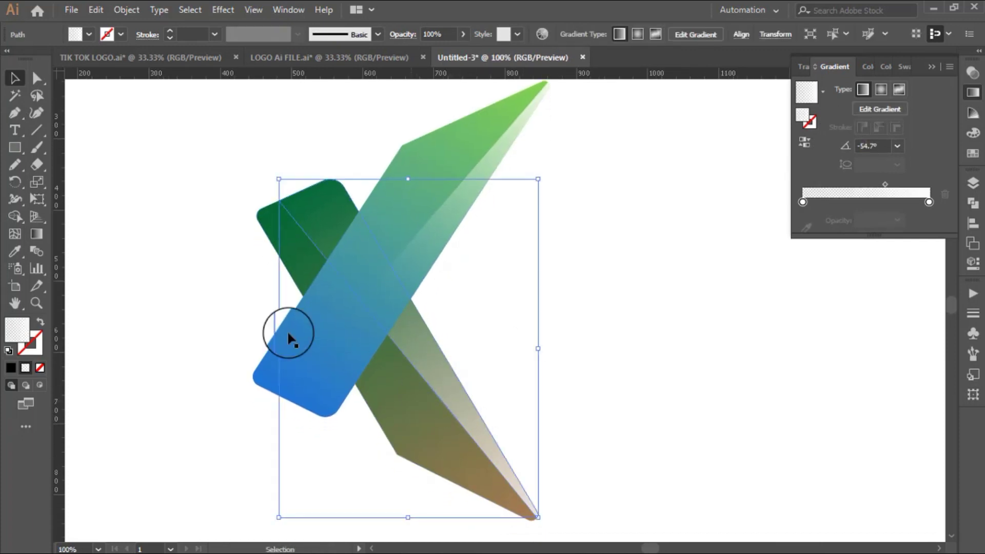
left_click(807, 145)
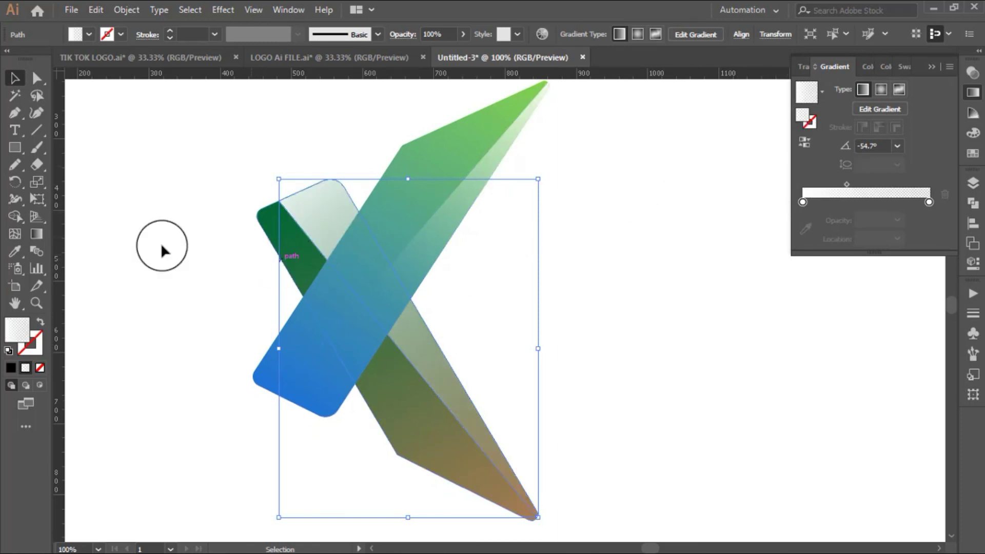
left_click(35, 233)
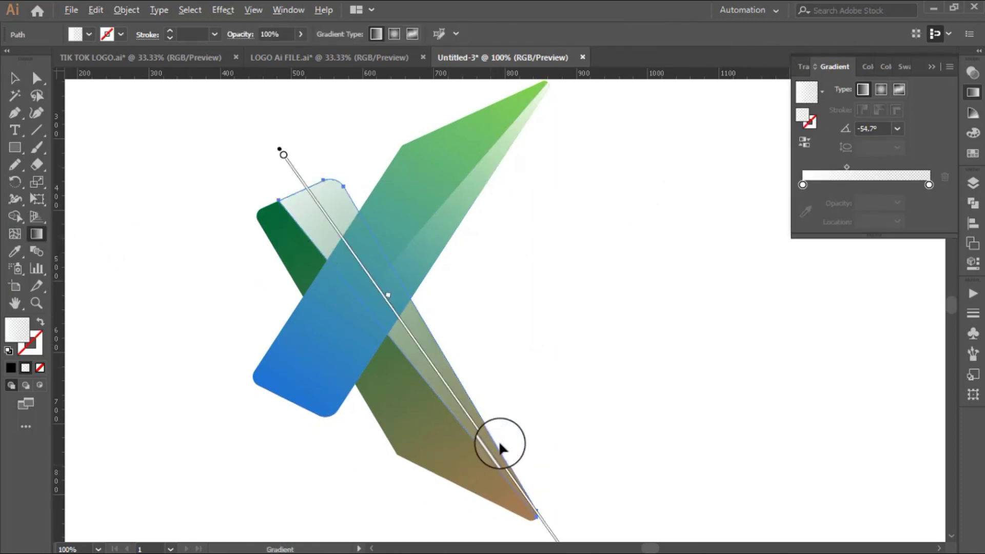
scroll(501, 450, "down", 1)
left_click_drag(555, 511, 369, 247)
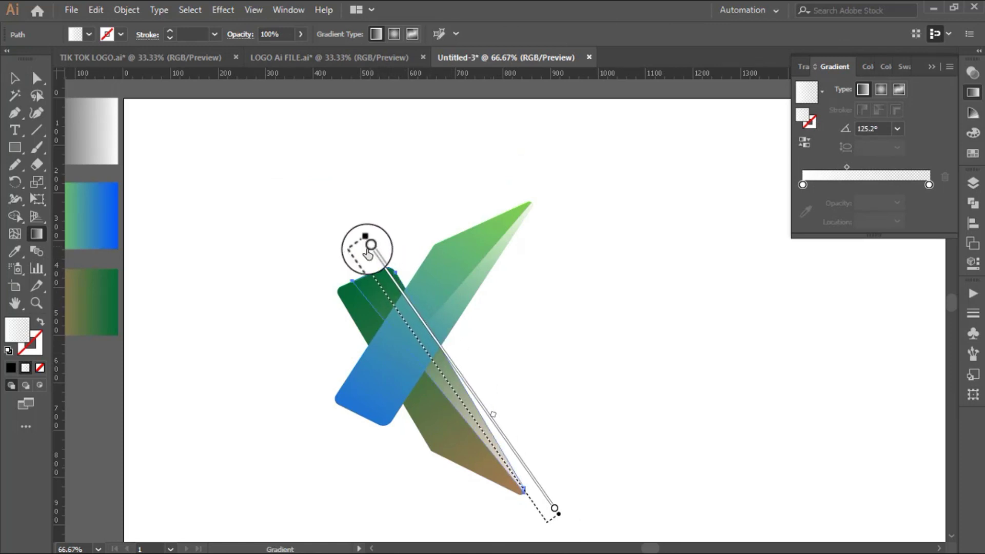
left_click(15, 78)
left_click(284, 294)
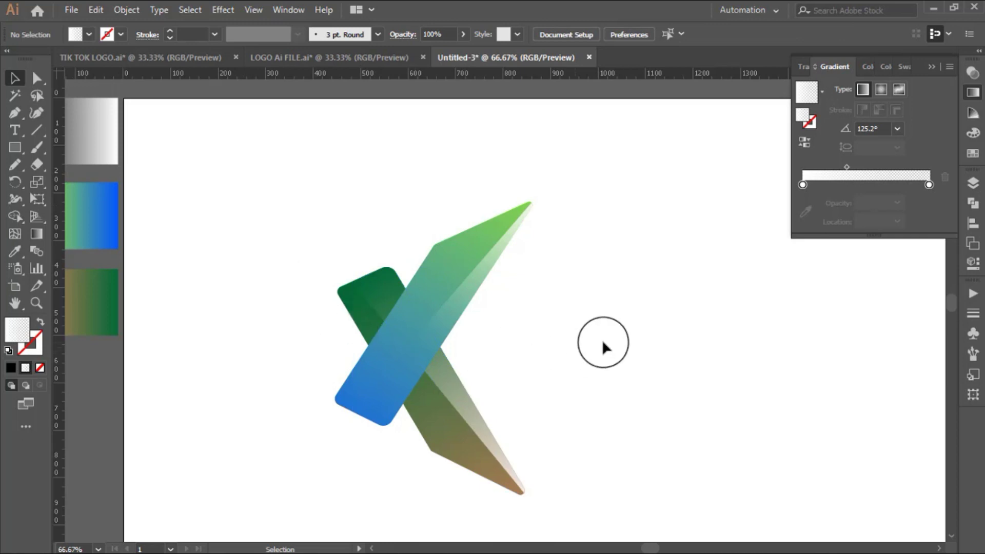
scroll(524, 380, "down", 1)
scroll(527, 390, "up", 1)
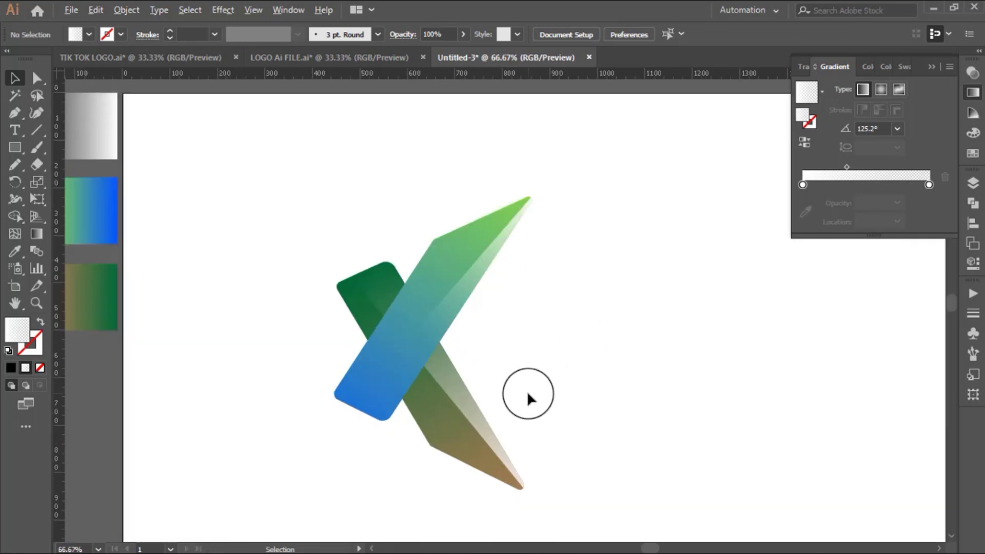
- Set the lower highlight gradient's left stop to 80% opacity
left_click(472, 410)
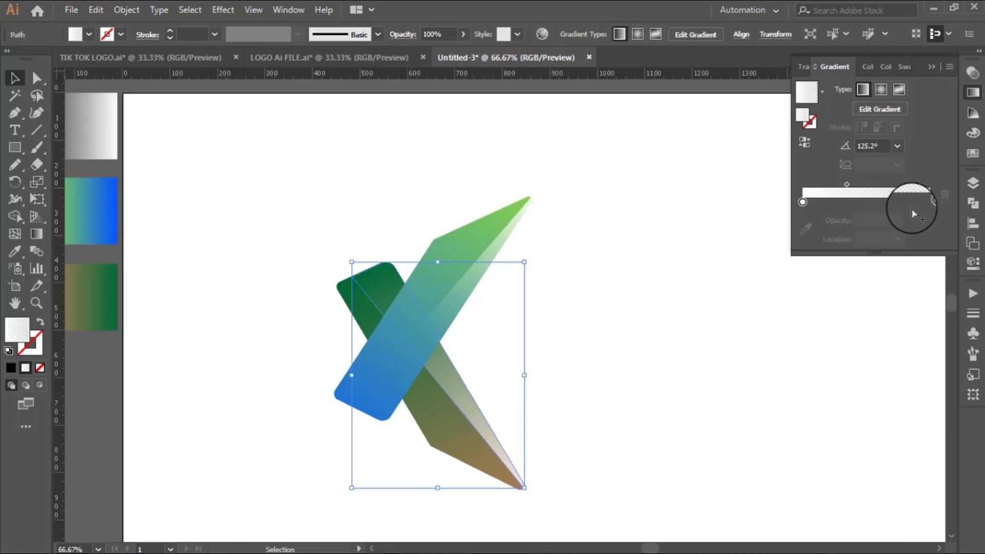
left_click(803, 198)
left_click(897, 220)
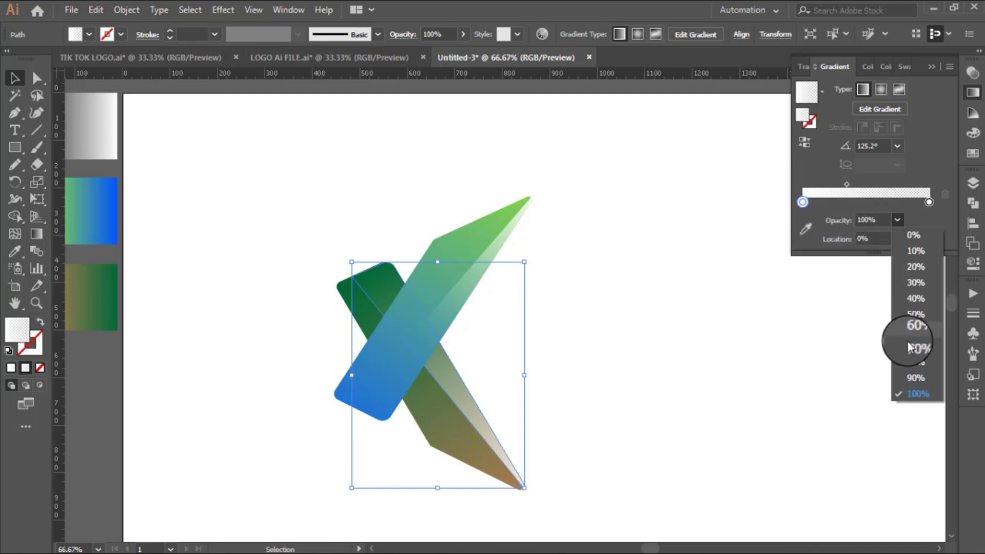
left_click(913, 364)
left_click(643, 360)
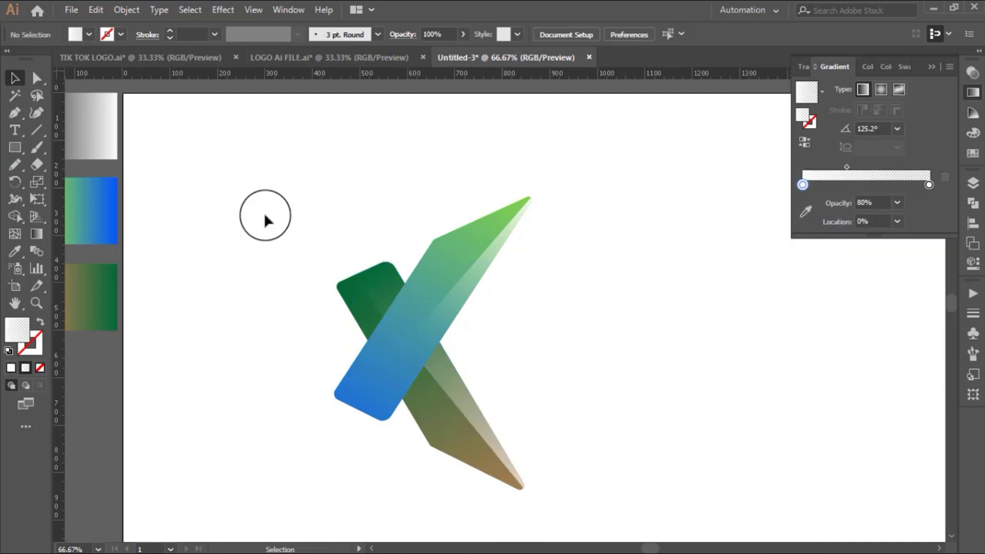
- Bring up the Layers panel listing the paths
scroll(265, 250, "down", 1)
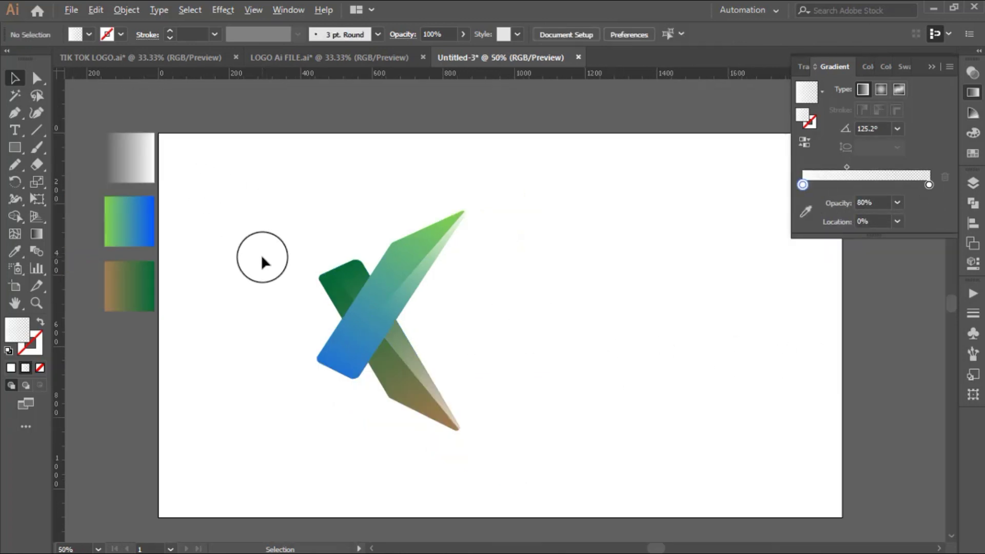
scroll(264, 260, "up", 1)
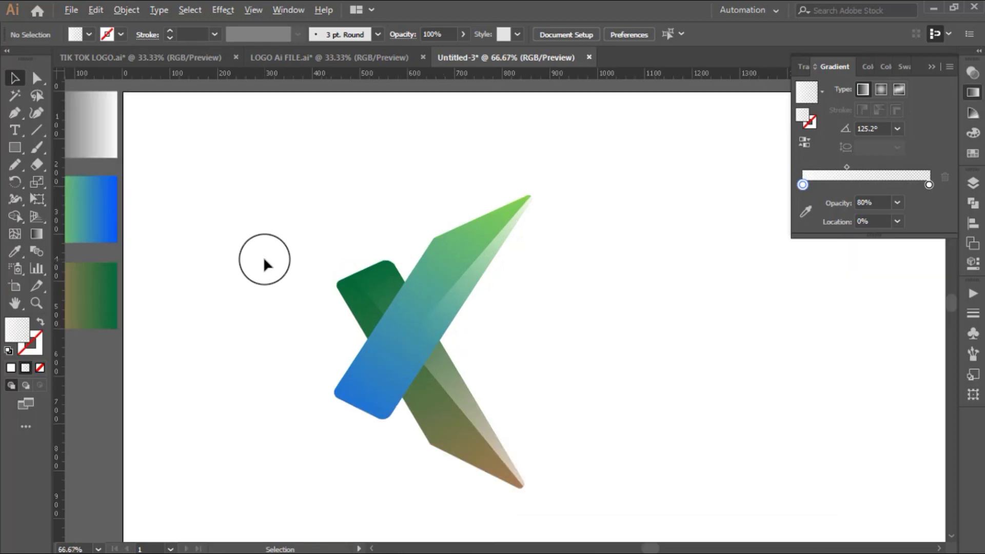
scroll(263, 256, "down", 1)
scroll(264, 257, "down", 1)
scroll(455, 294, "up", 1)
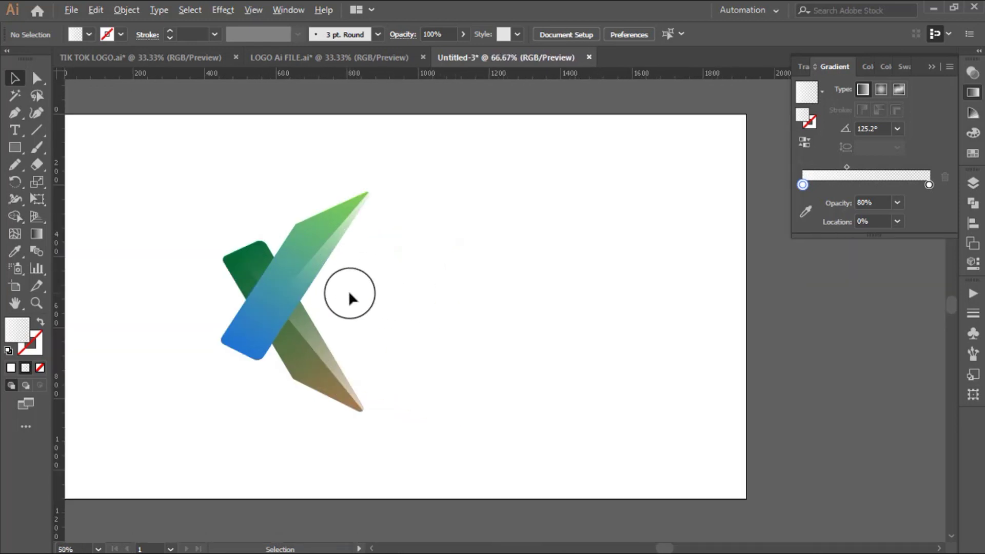
scroll(348, 290, "up", 1)
left_click(973, 186)
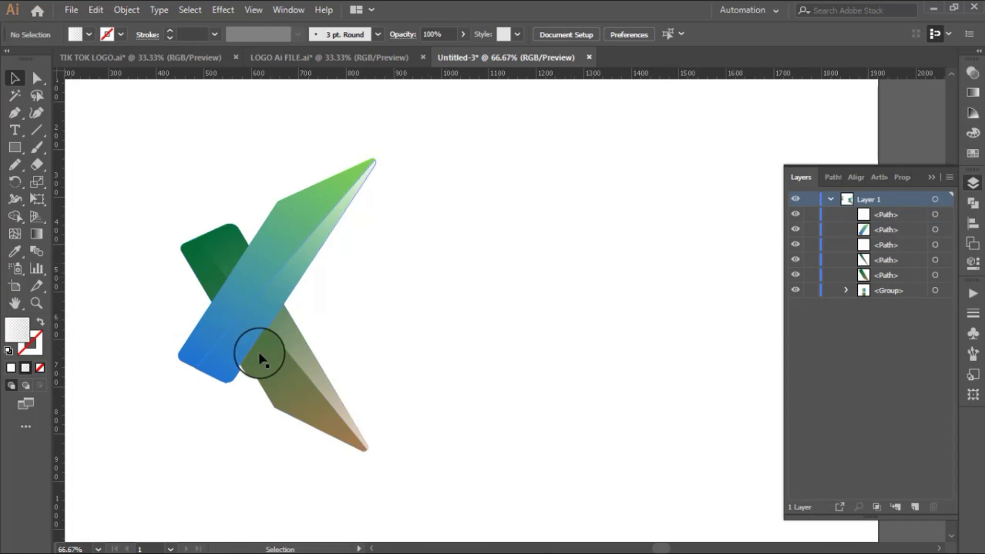
- Select the lower green-to-brown bar and rearrange its paths in Layers, deleting one extra path
left_click(267, 385)
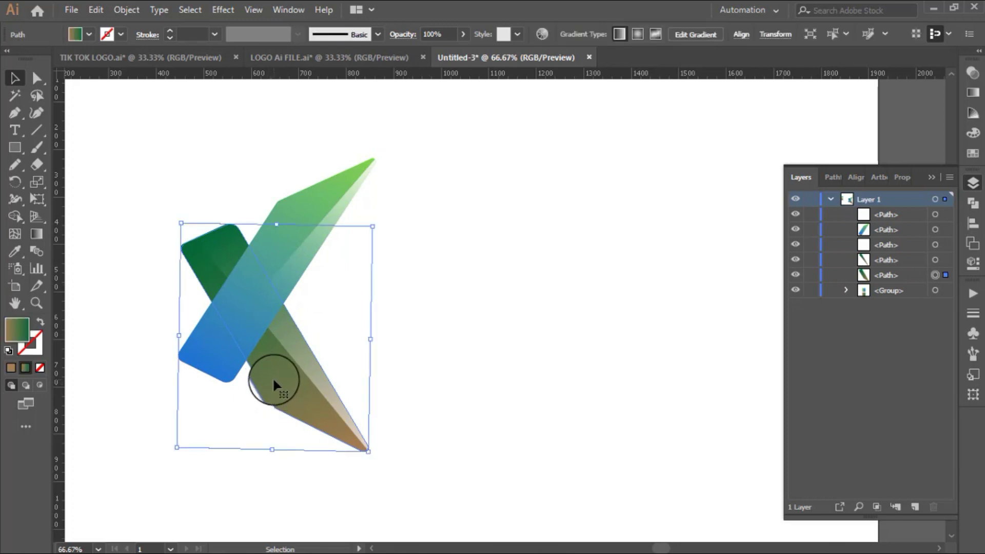
mouse_move(883, 248)
left_mouse_down()
mouse_move(891, 234)
mouse_move(887, 251)
left_mouse_up()
left_click(865, 247)
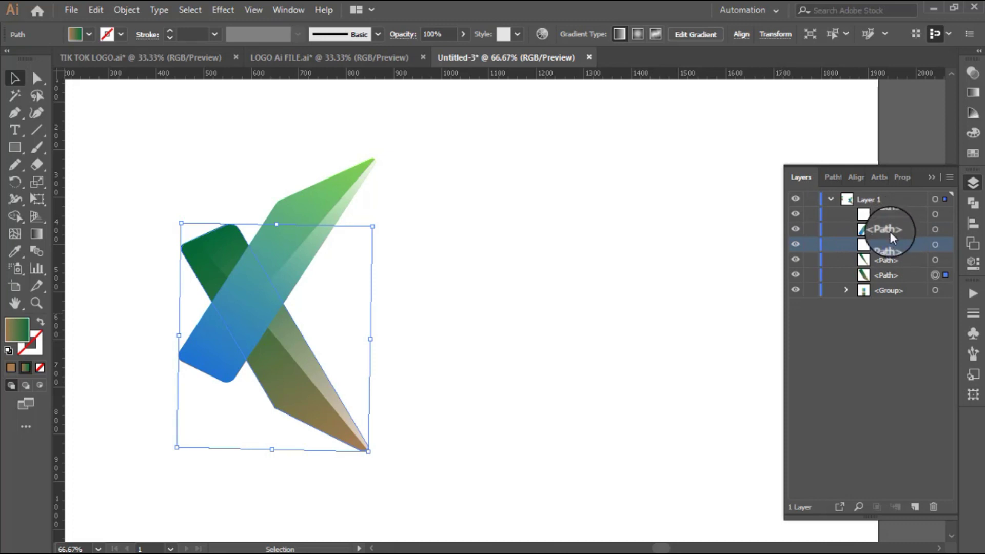
mouse_move(889, 232)
left_mouse_down()
mouse_move(889, 272)
mouse_move(889, 261)
left_mouse_up()
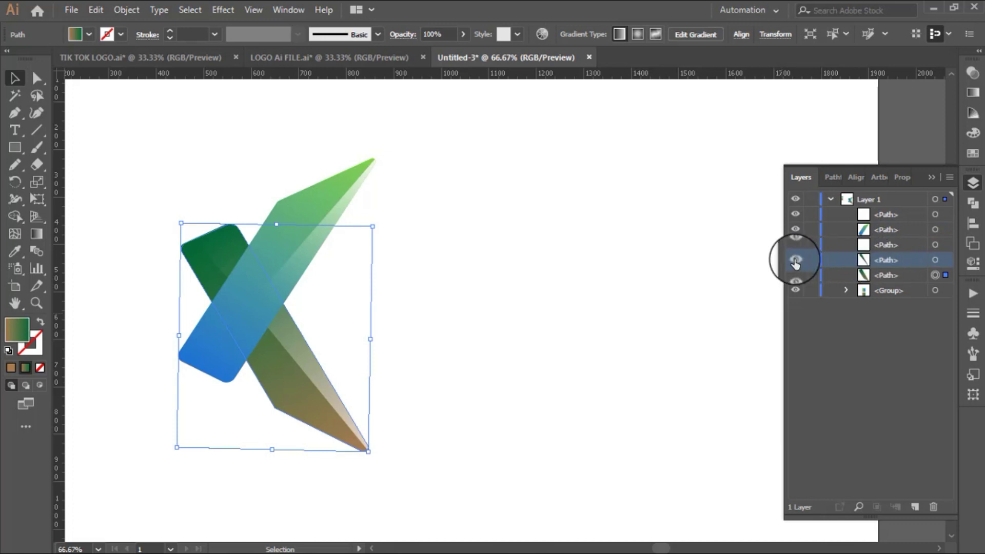
left_click(929, 507)
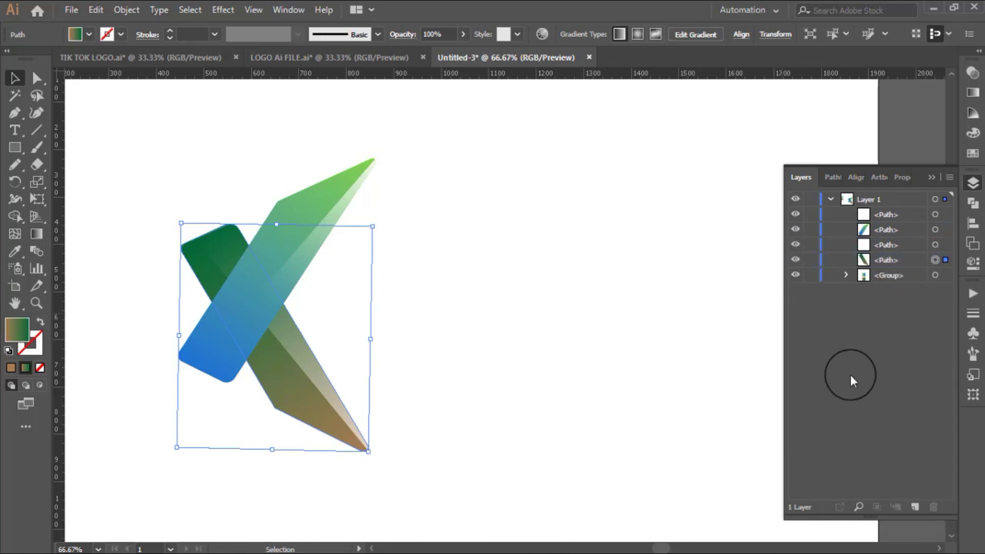
- Duplicate the lower bar's path, with the copy below hidden and the original kept selected
left_click(879, 260)
left_click_drag(891, 267, 914, 506)
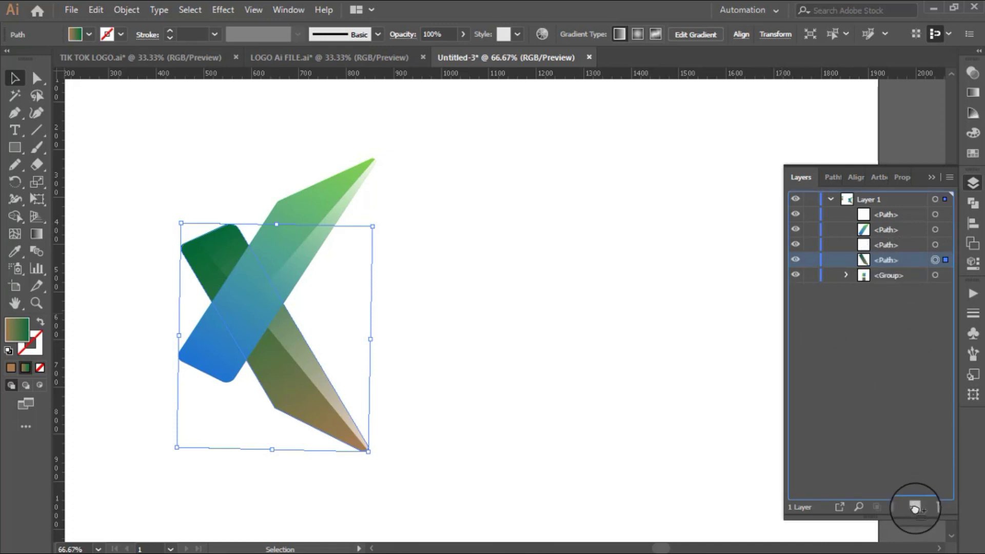
left_click(889, 261)
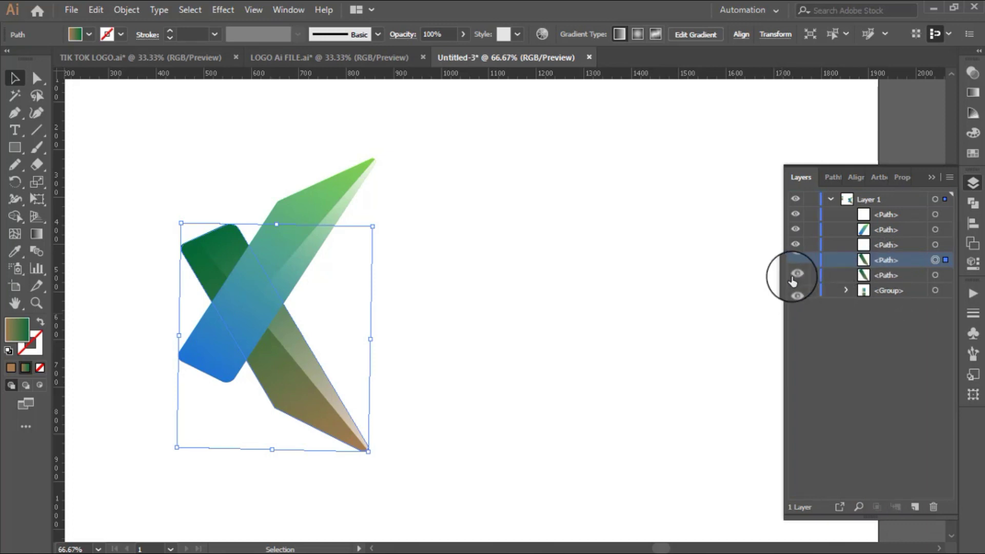
left_click(889, 261)
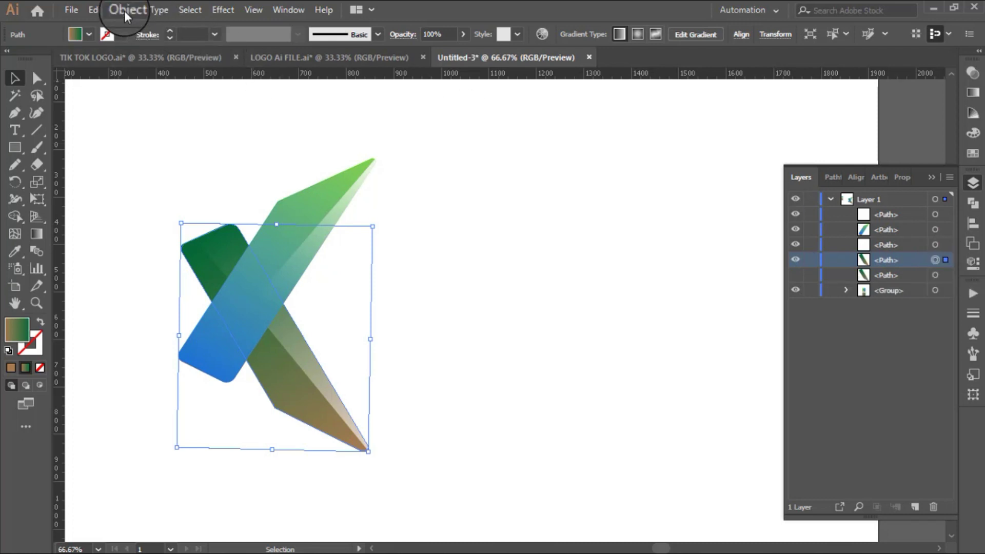
- Make a -2 px Offset Path copy of the green-to-brown bar
left_click(96, 10)
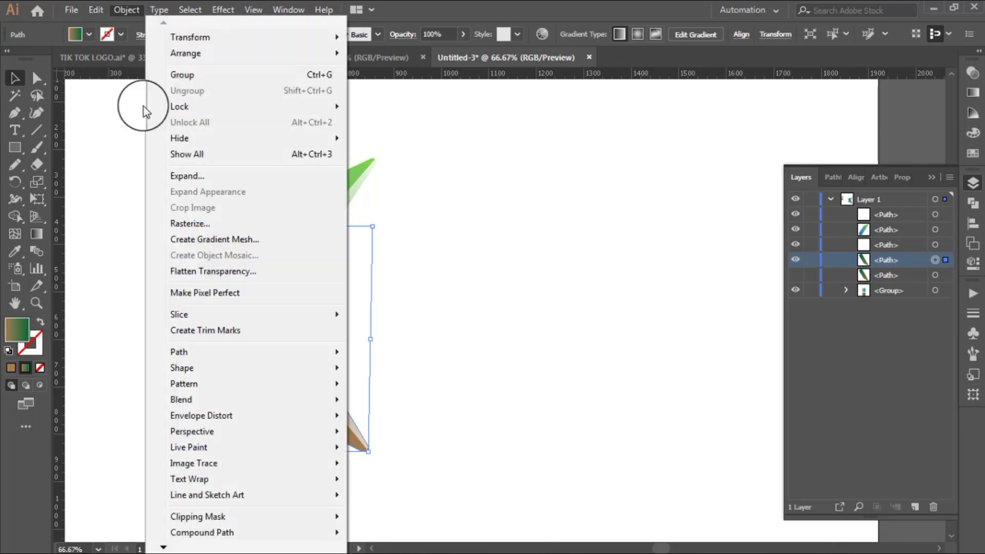
mouse_move(178, 352)
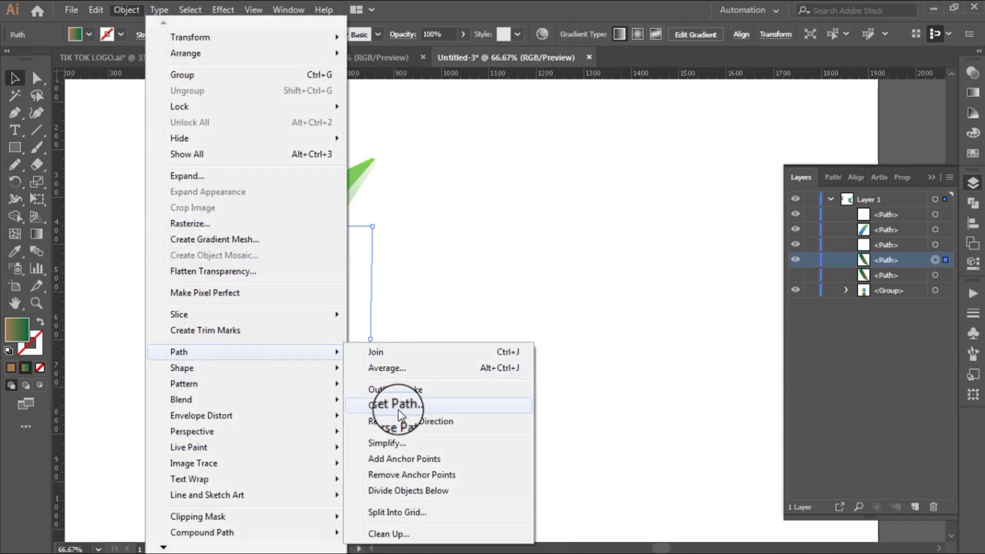
left_click(399, 407)
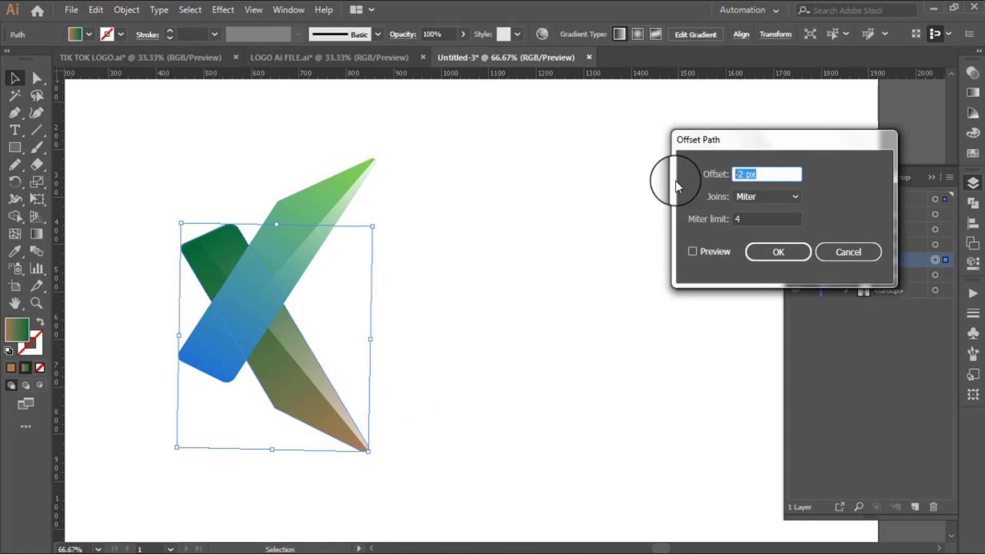
type("-")
type("2")
left_click(779, 251)
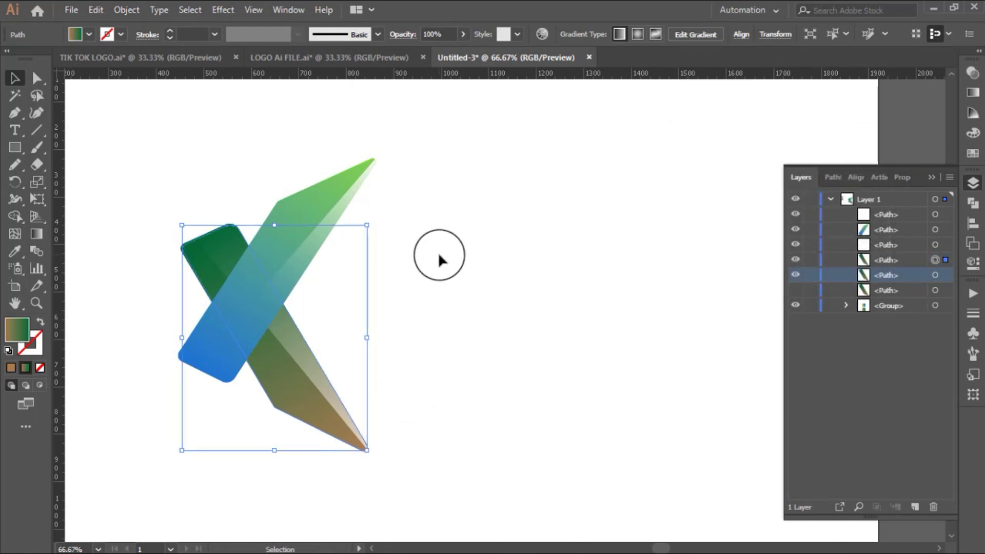
- Zoom in on the bar's rounded end and try selecting the stacked outer and inset outlines
left_click(36, 303)
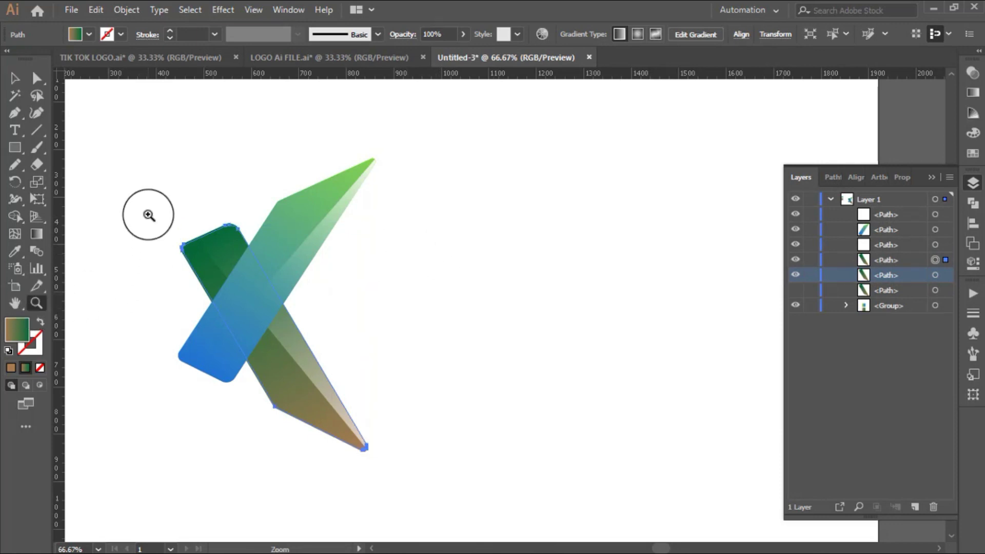
left_click_drag(148, 213, 263, 290)
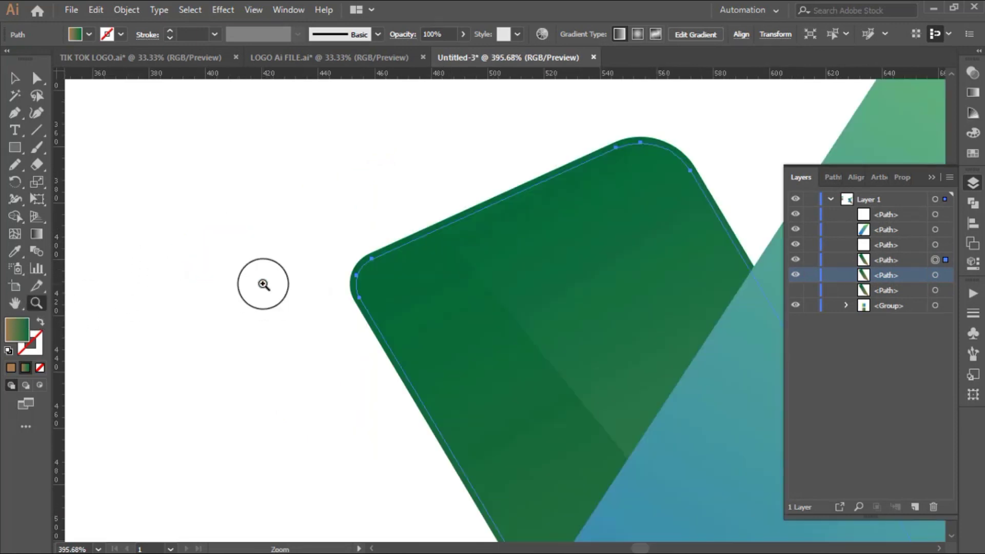
left_click(433, 262, "alt")
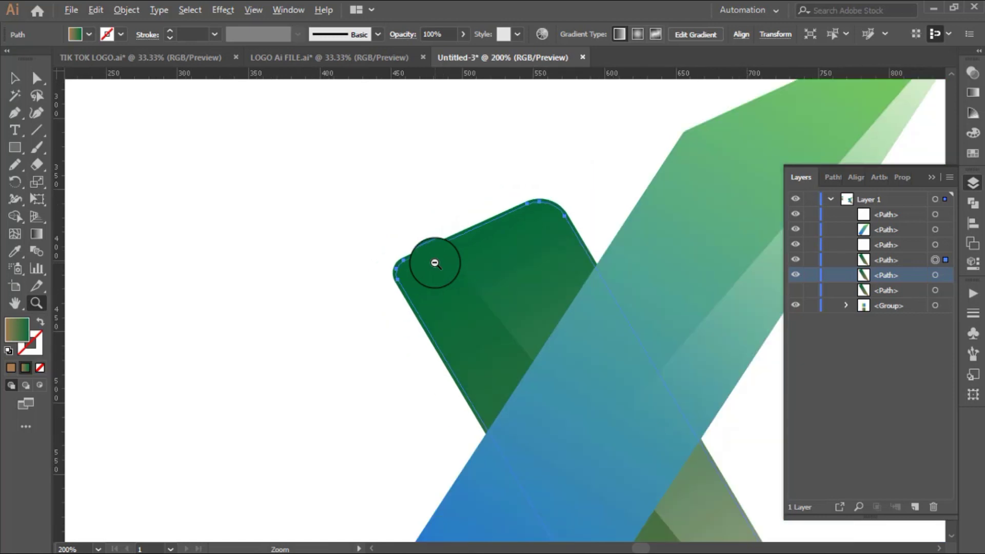
left_click(14, 78)
left_click_drag(378, 202, 446, 285)
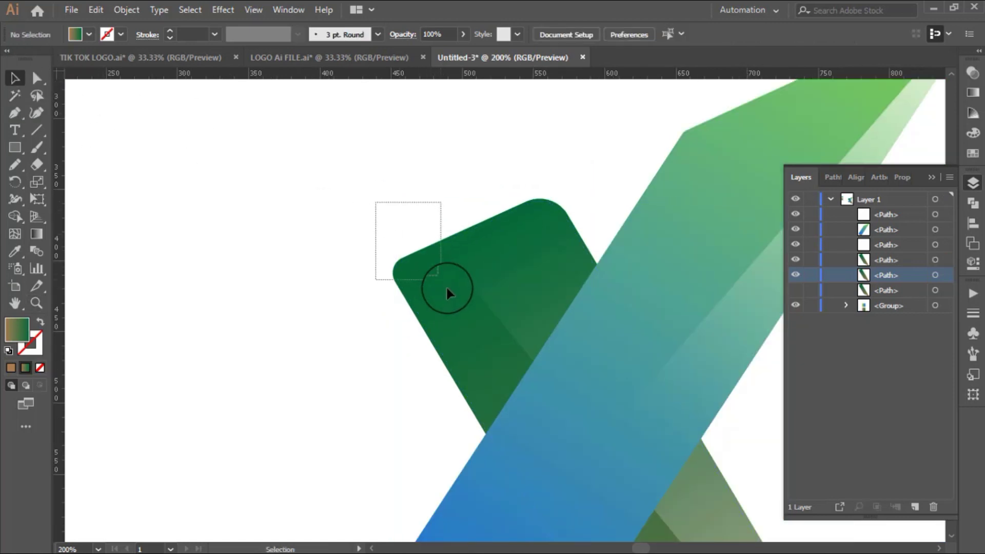
key("shift+m")
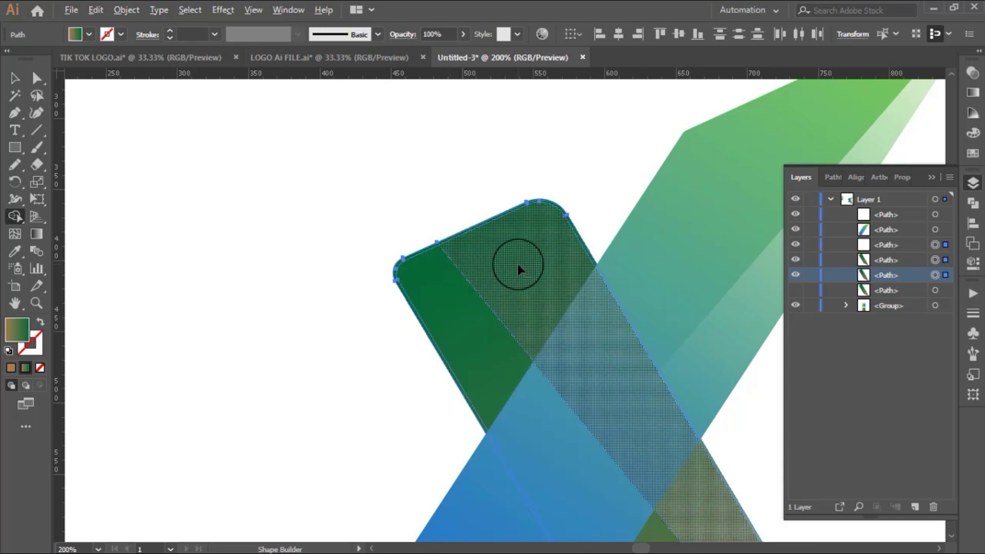
left_click(16, 79)
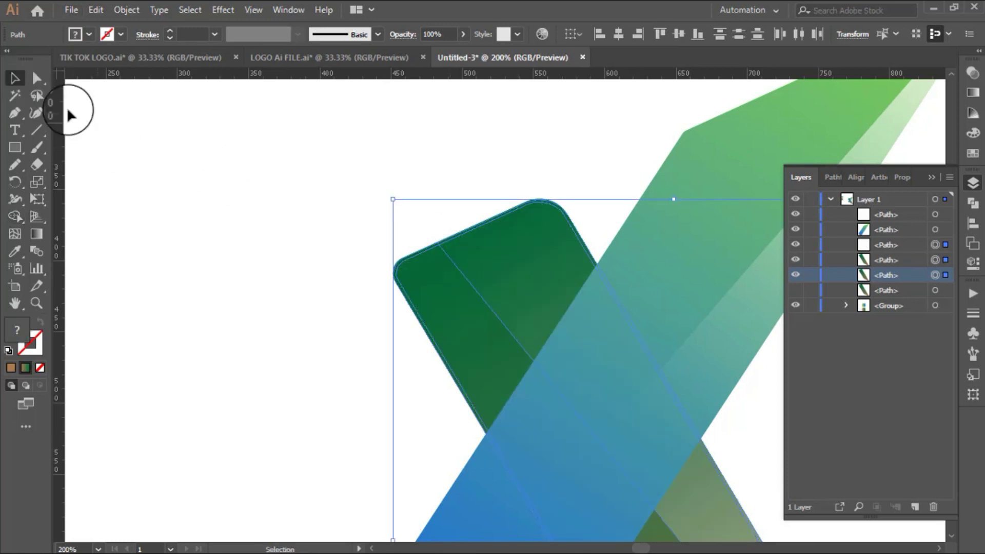
left_click(408, 221)
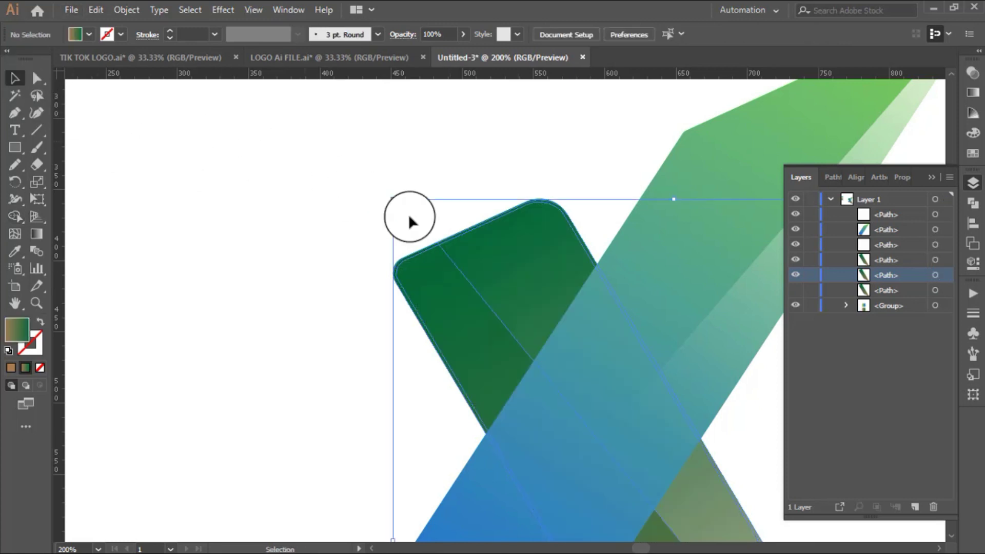
- Select both outlines and delete the inner region with Shape Builder, leaving a thin rim
left_click(426, 297)
left_click(330, 280)
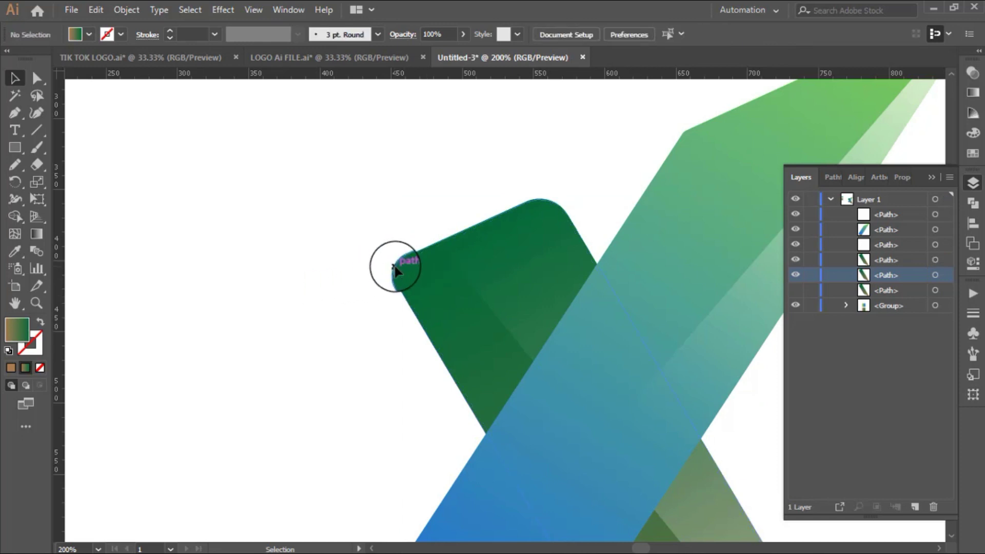
left_click(395, 266)
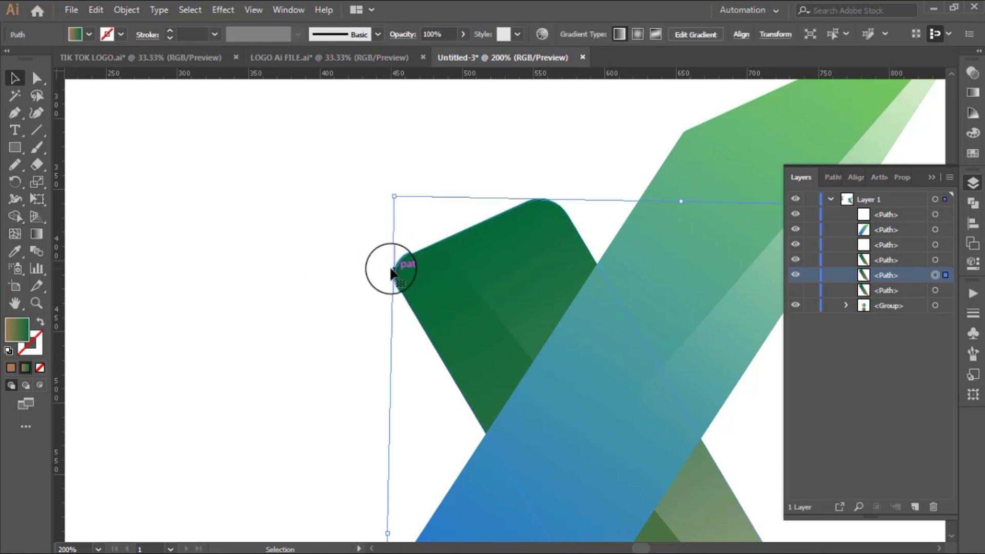
left_click(439, 315, "shift")
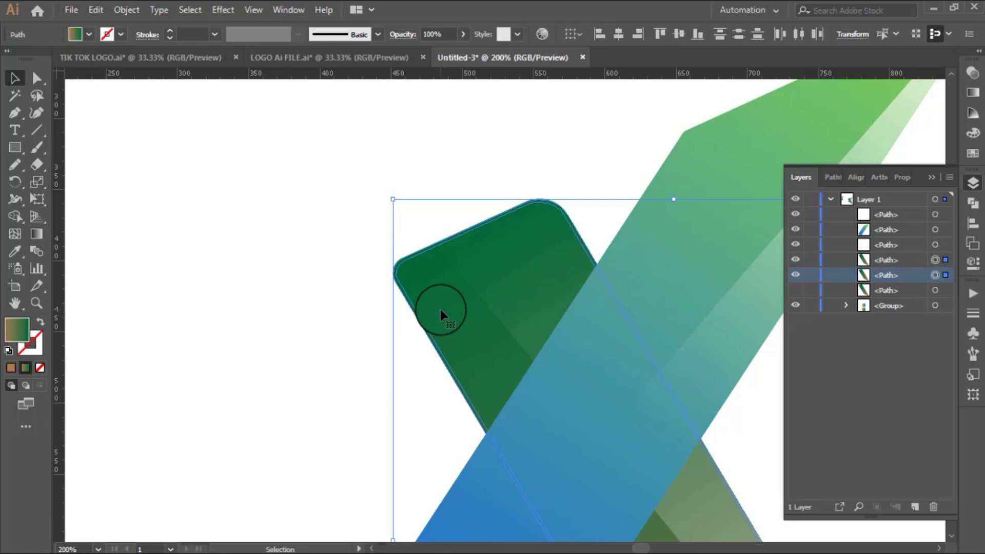
left_click(15, 216)
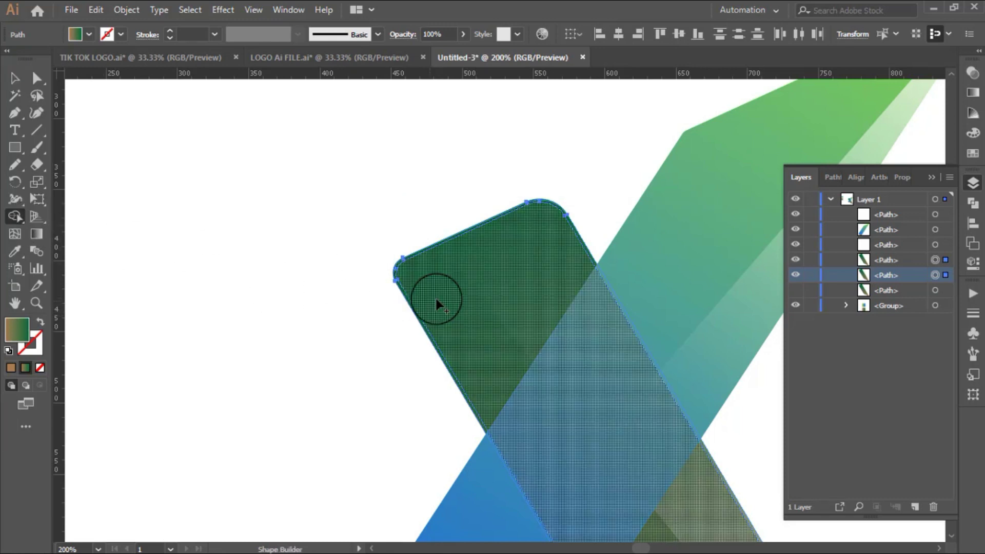
left_click(436, 303)
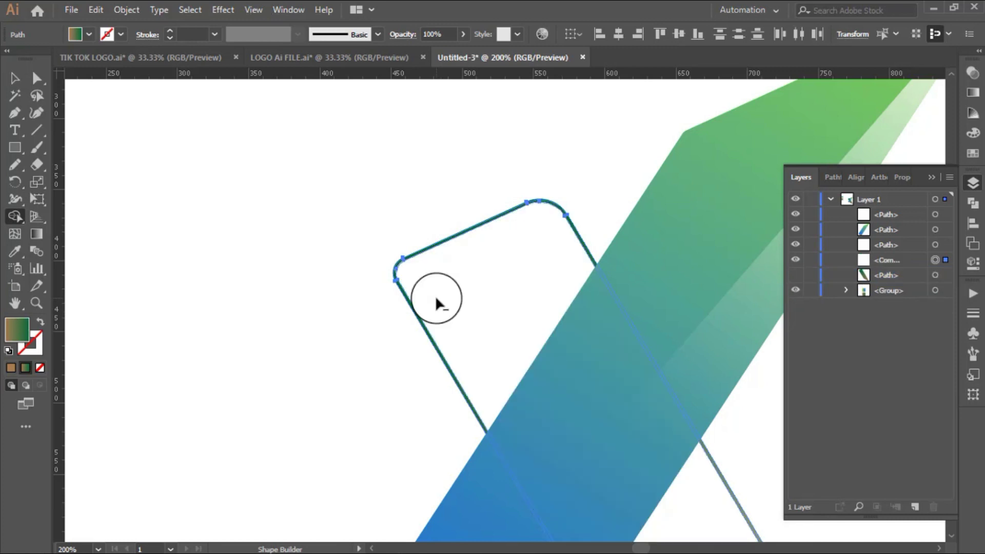
left_click_drag(258, 310, 115, 249)
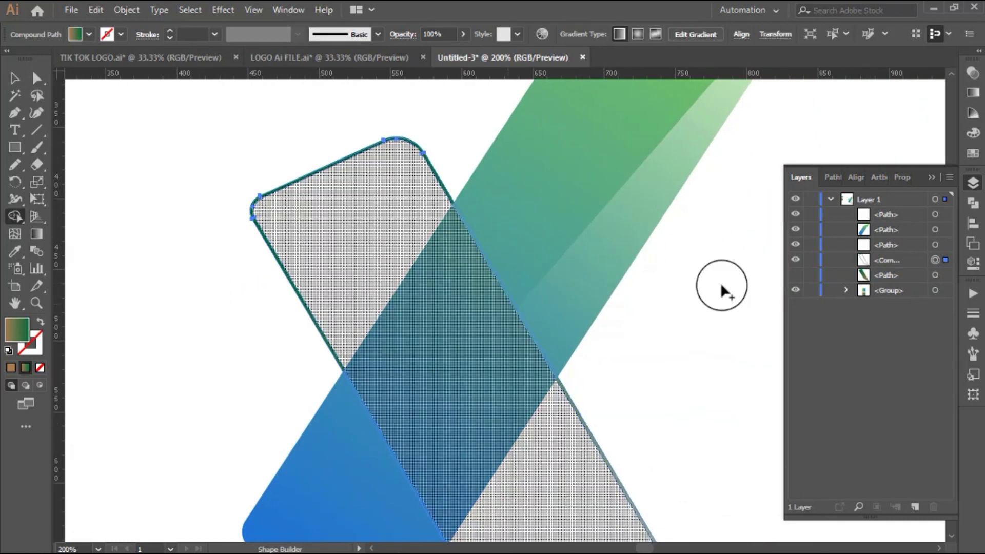
- Make the hidden green bar visible again and select the rim compound path
left_click(795, 274)
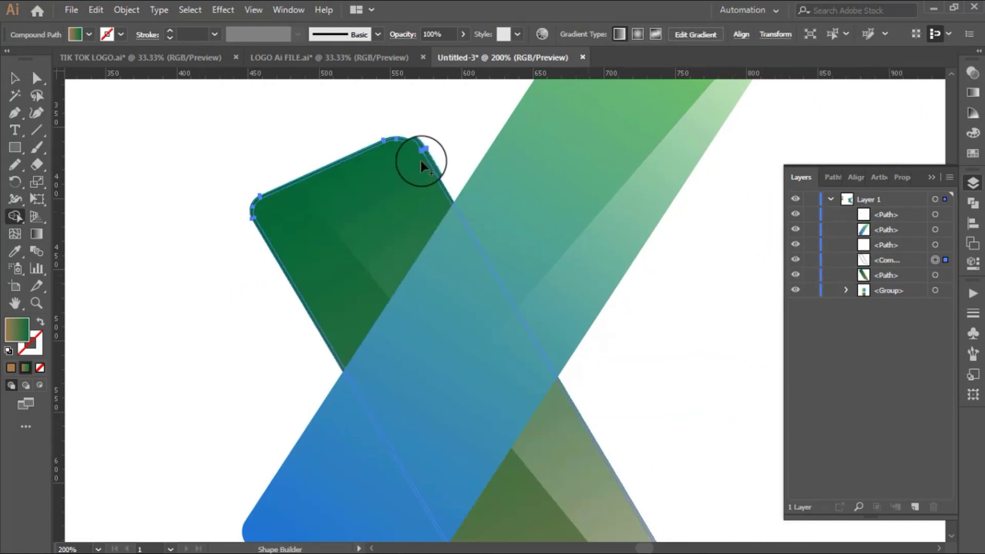
left_click(16, 77)
left_click(134, 116)
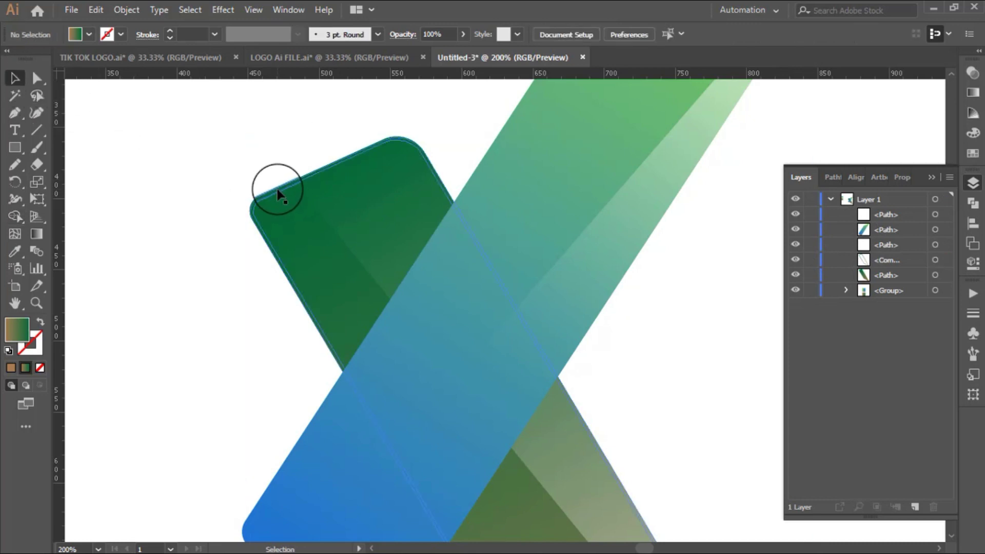
left_click(272, 192)
- Eyedrop the white-to-transparent gradient from a highlight shape onto the rim
scroll(182, 170, "down", 2, "alt")
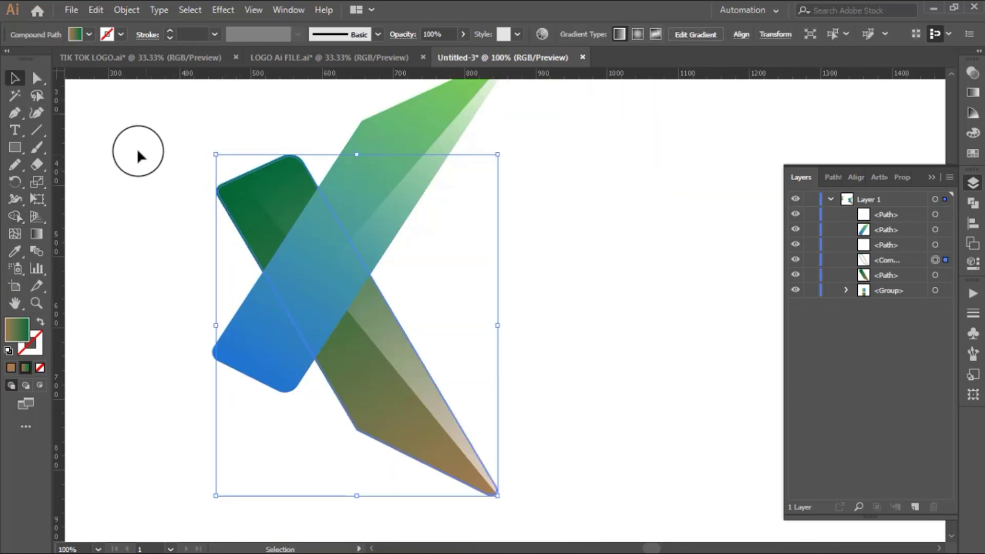
left_click_drag(139, 157, 193, 172)
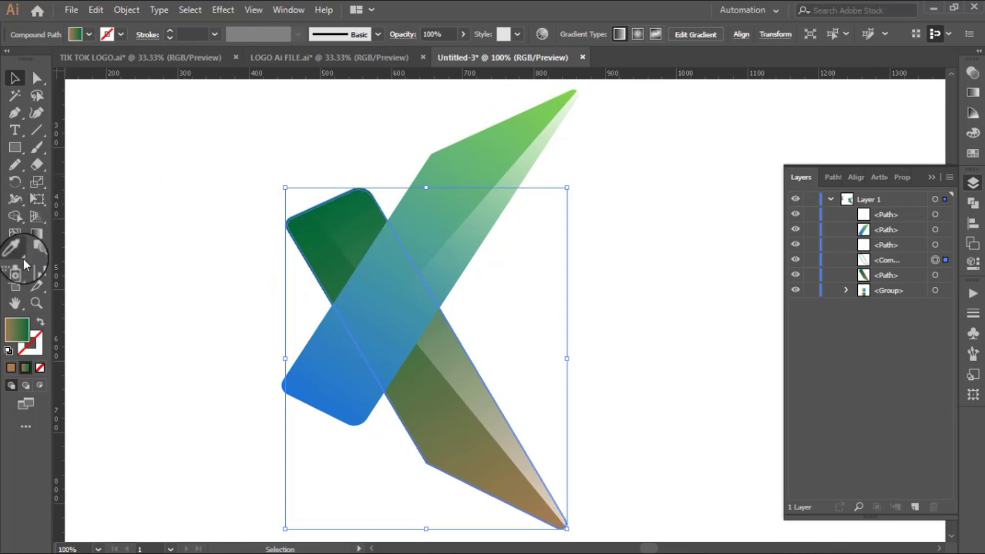
left_click(15, 254)
left_click(482, 227)
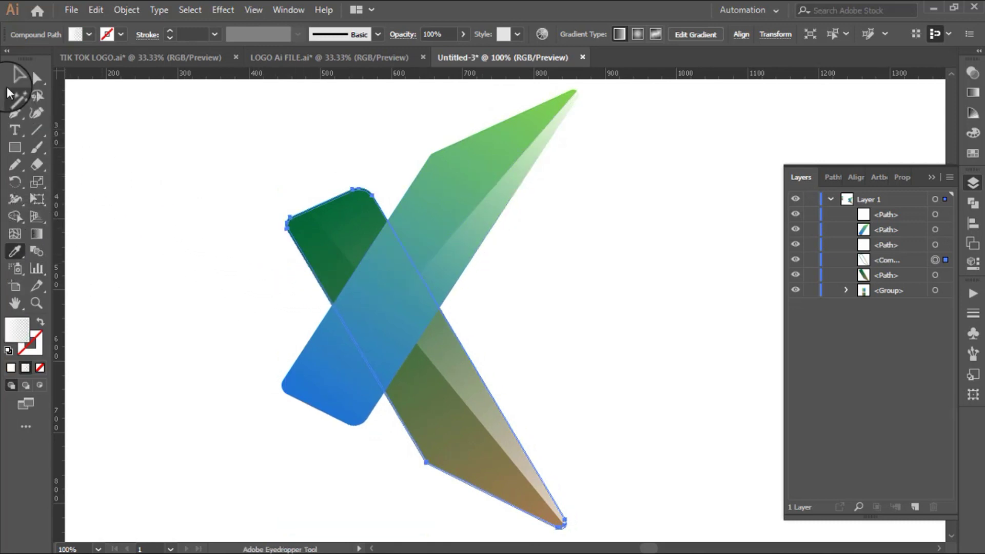
left_click(15, 80)
left_click(146, 151)
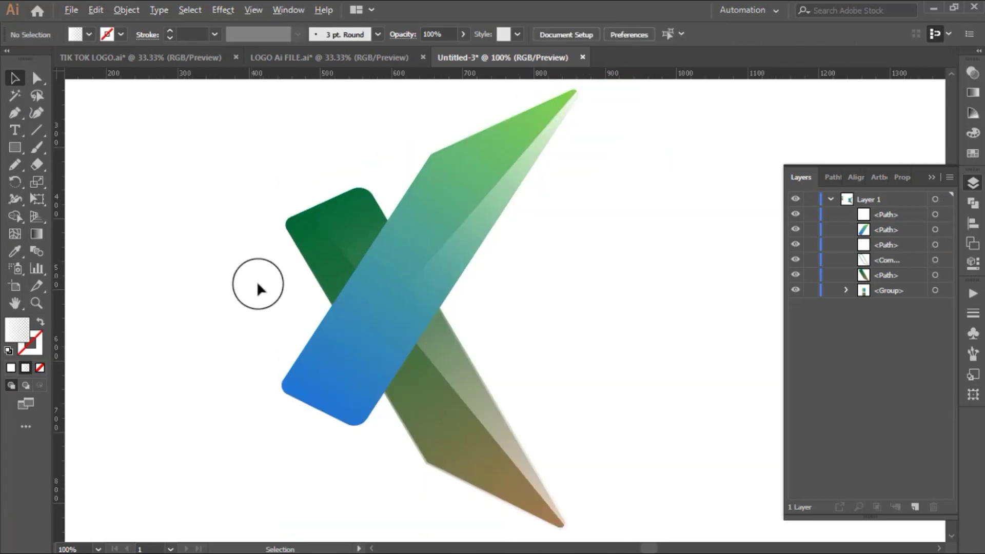
- Inspect the logo's lower half and reselect the green-to-brown bar
left_click_drag(425, 384, 362, 327)
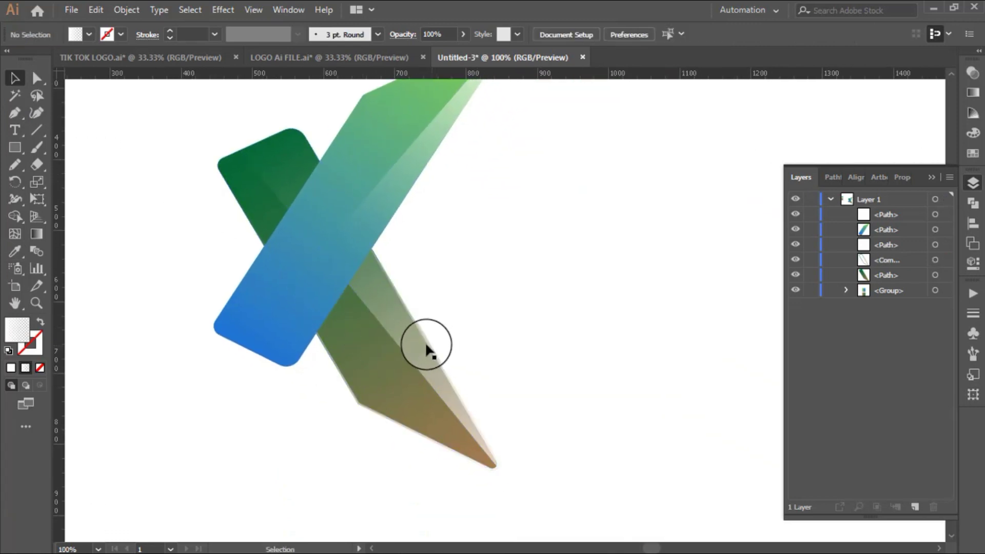
scroll(413, 342, "up", 1)
left_click(36, 233)
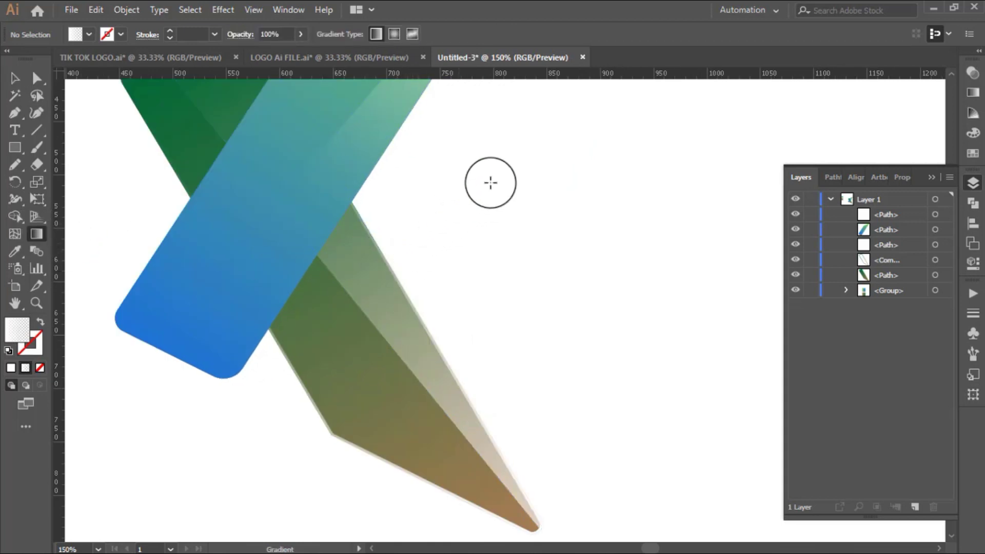
left_click(15, 78)
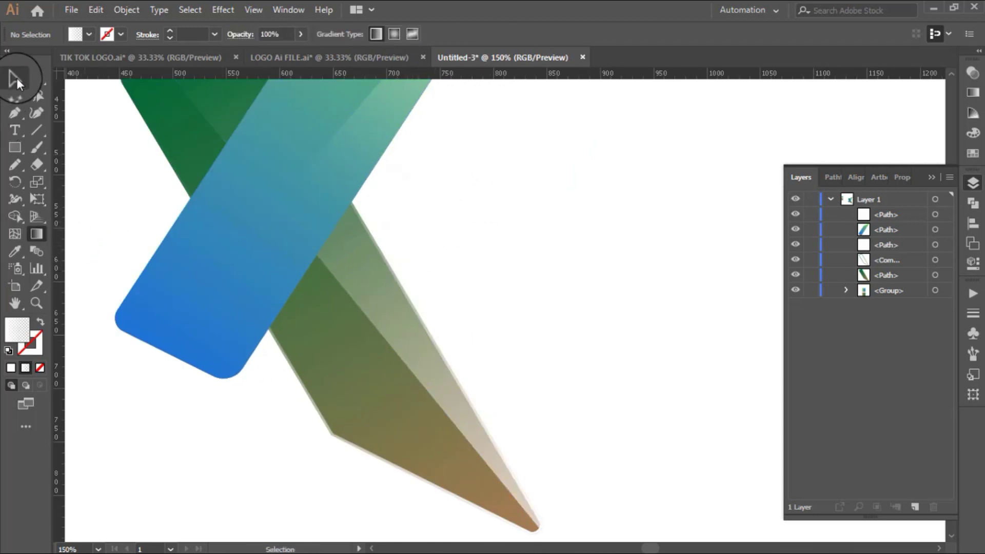
left_click(399, 321)
scroll(402, 328, "down", 1)
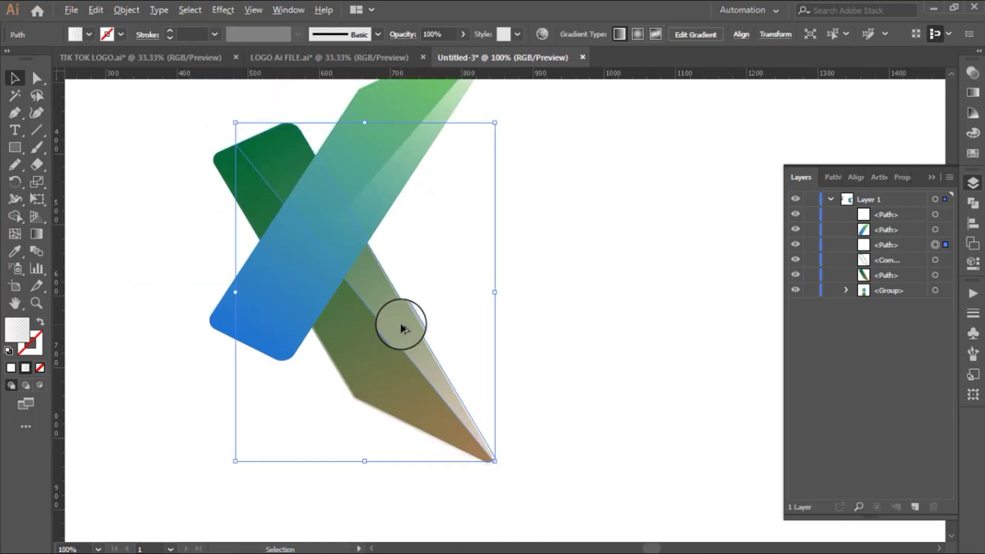
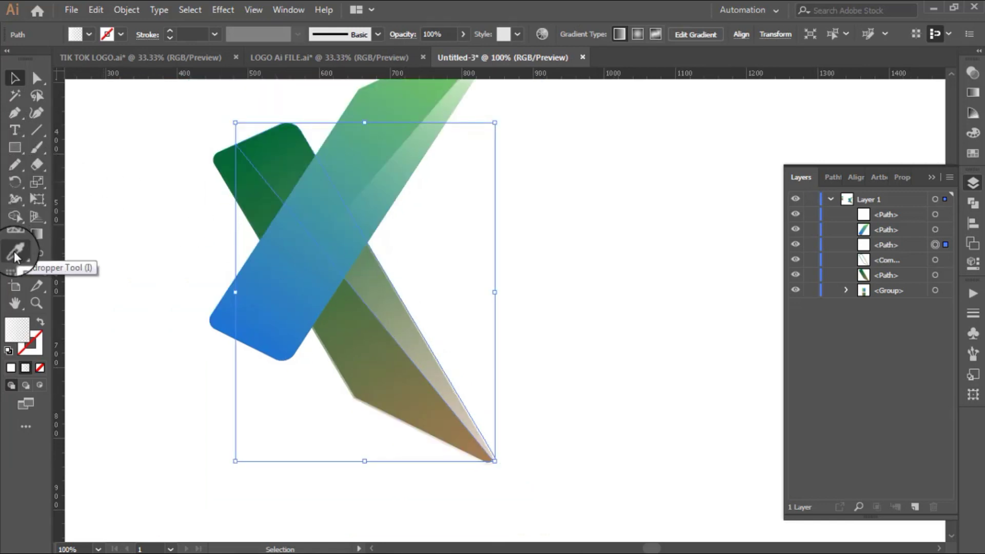
- Stretch the white highlight gradient from the blade's upper left down to its pointed tip
left_click(34, 235)
mouse_move(481, 236)
left_mouse_down()
mouse_move(382, 277)
mouse_move(346, 313)
left_mouse_up()
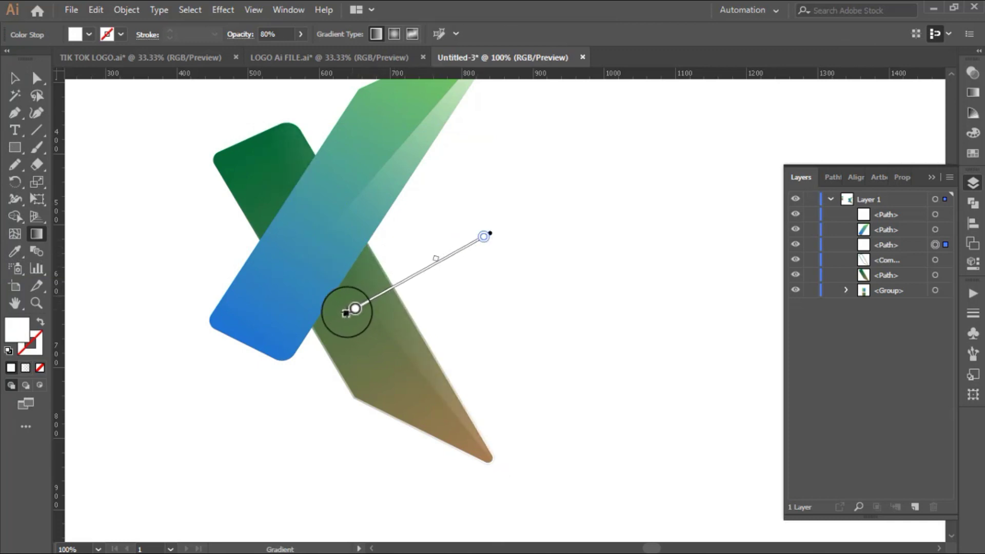
left_click_drag(242, 100, 521, 496)
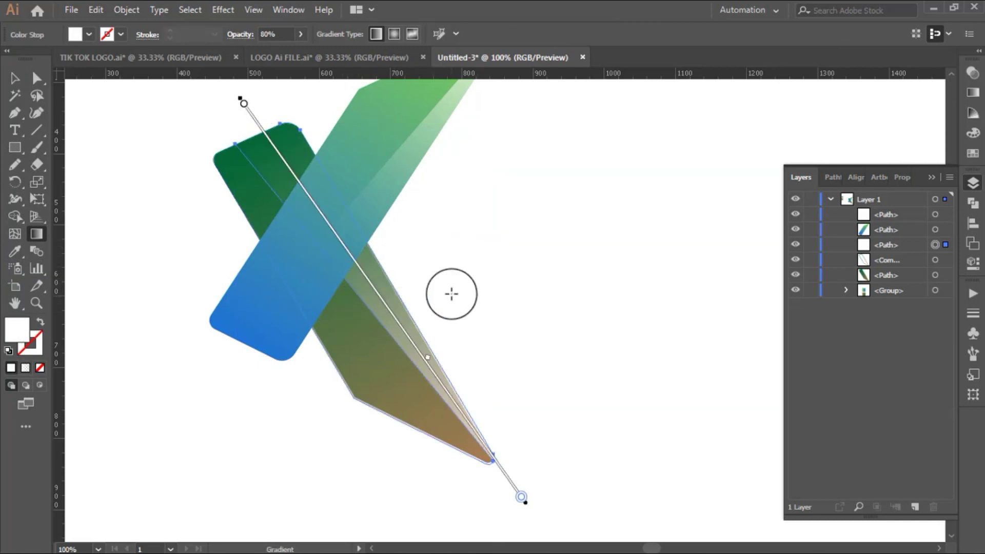
- Deselect everything and pick the compound shape's entry in the Layers panel
key("v")
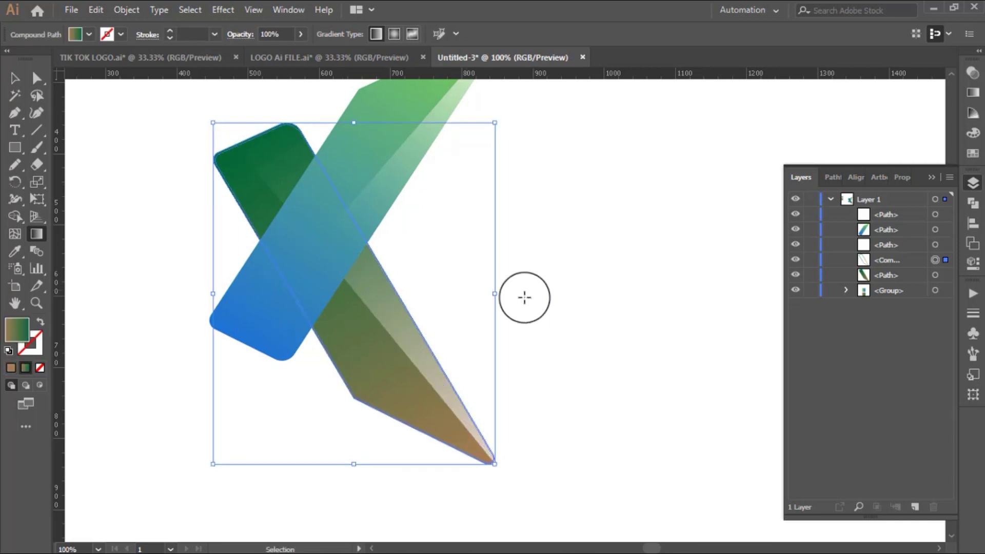
key("v")
key("ctrl+shift+a")
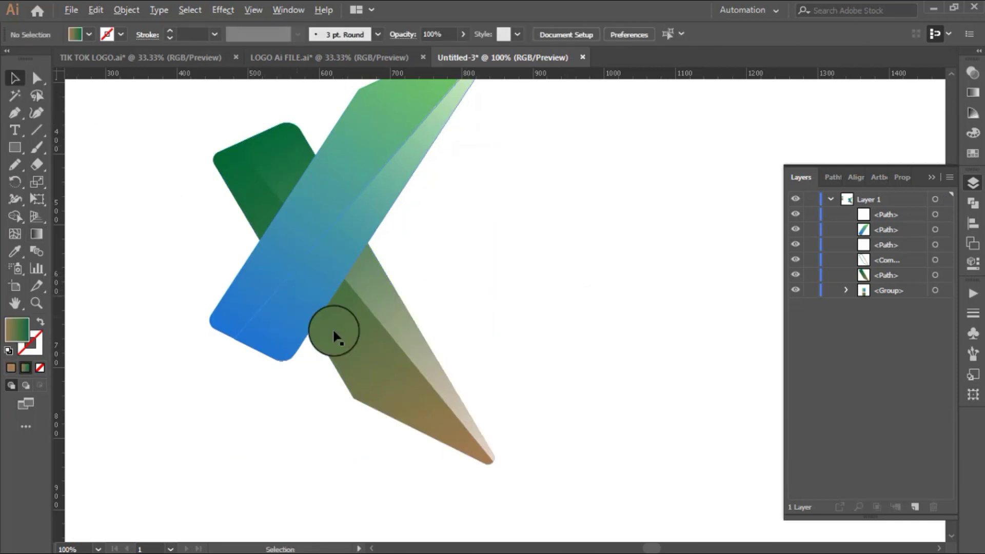
scroll(357, 331, "up", 1)
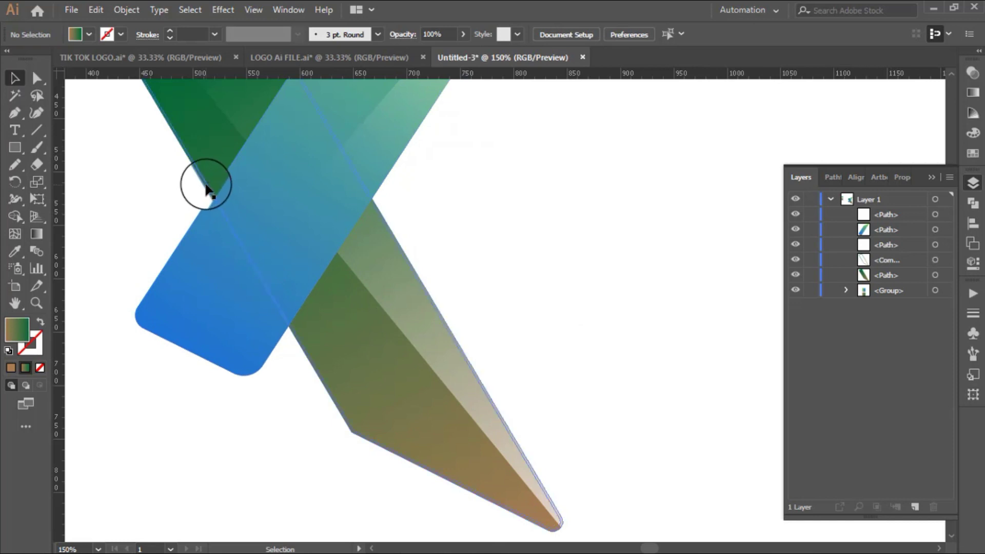
left_click(867, 263)
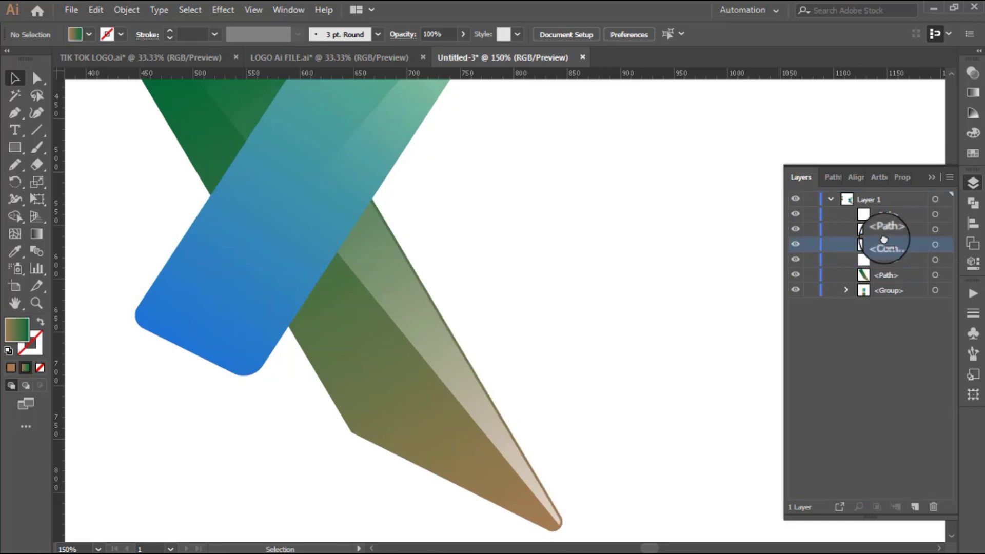
- Move the Compound Path up one row in the Layers panel
left_click_drag(888, 262, 887, 245)
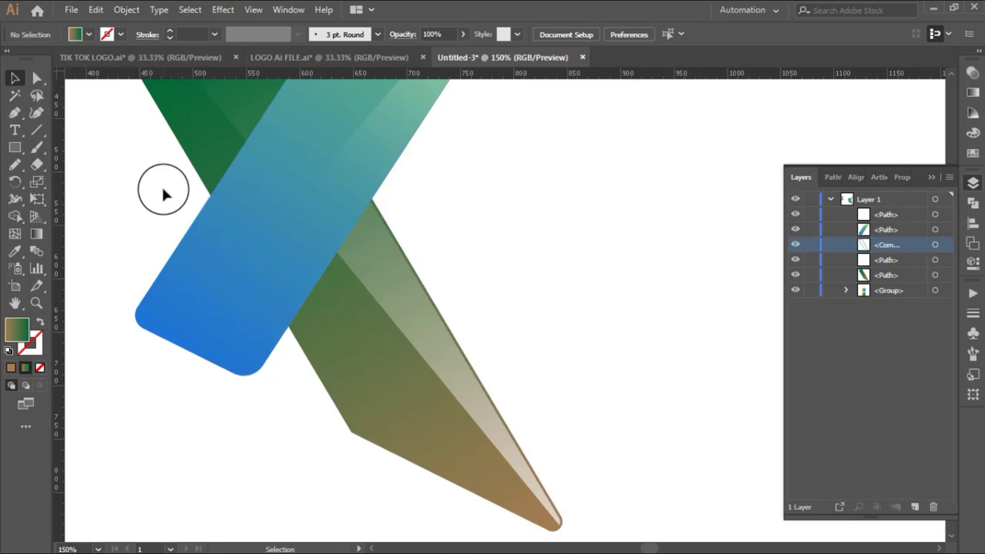
scroll(152, 219, "down", 1)
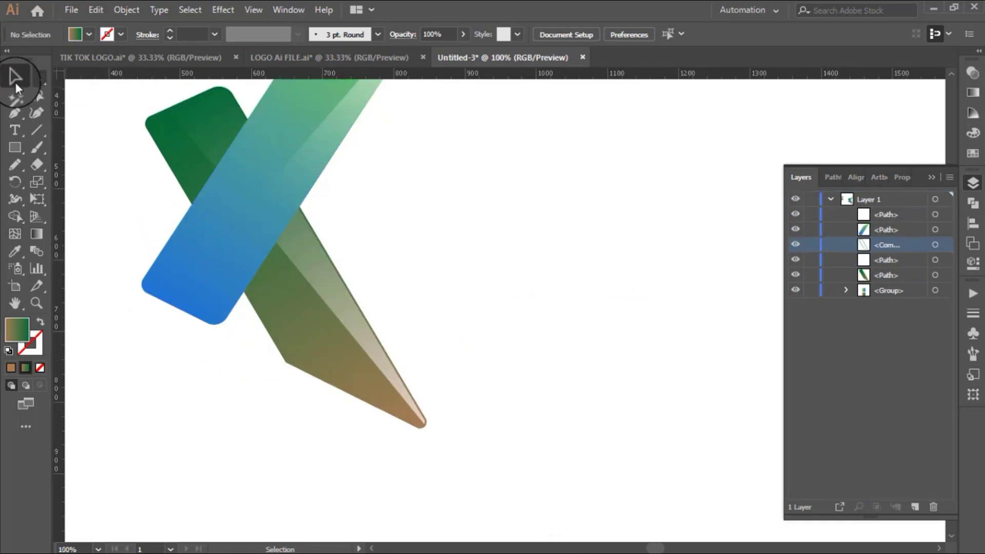
scroll(354, 303, "up", 1)
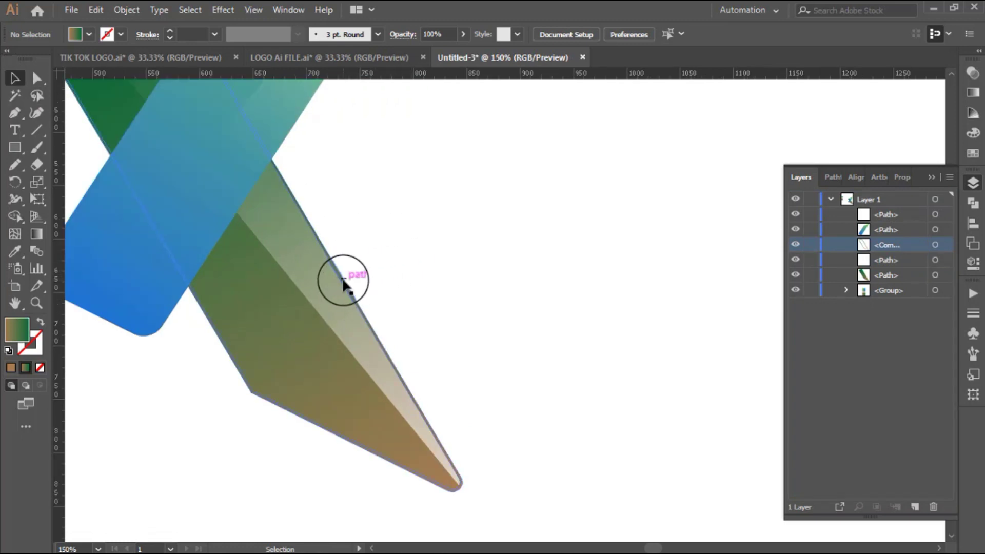
- Angle the compound blade's gradient across the blade's width
left_click(314, 276)
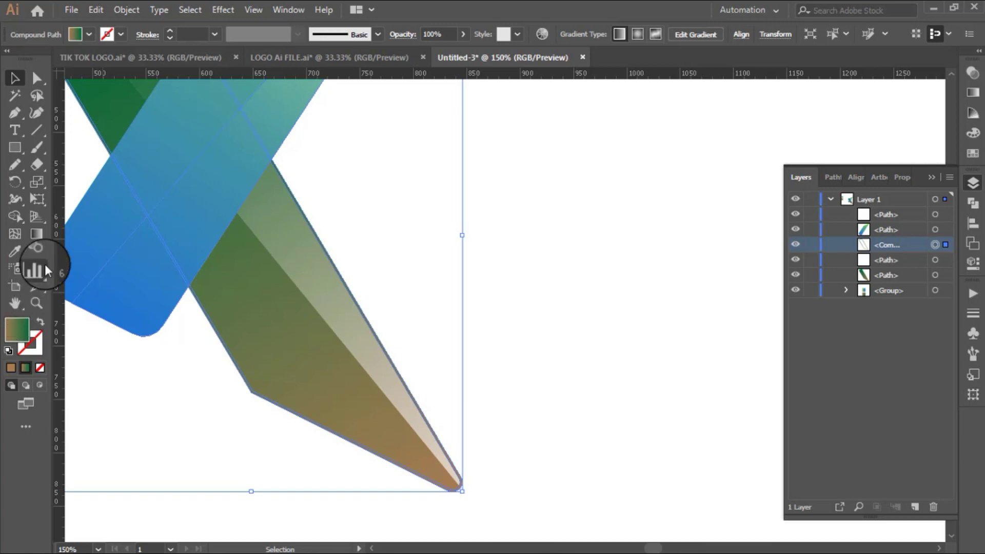
left_click(39, 235)
left_click(396, 517)
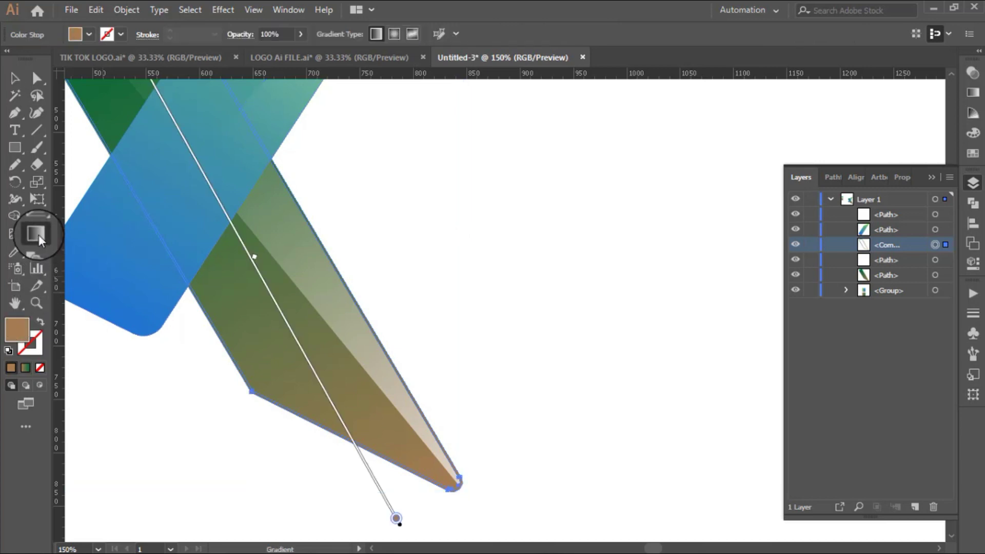
left_click_drag(393, 240, 255, 290)
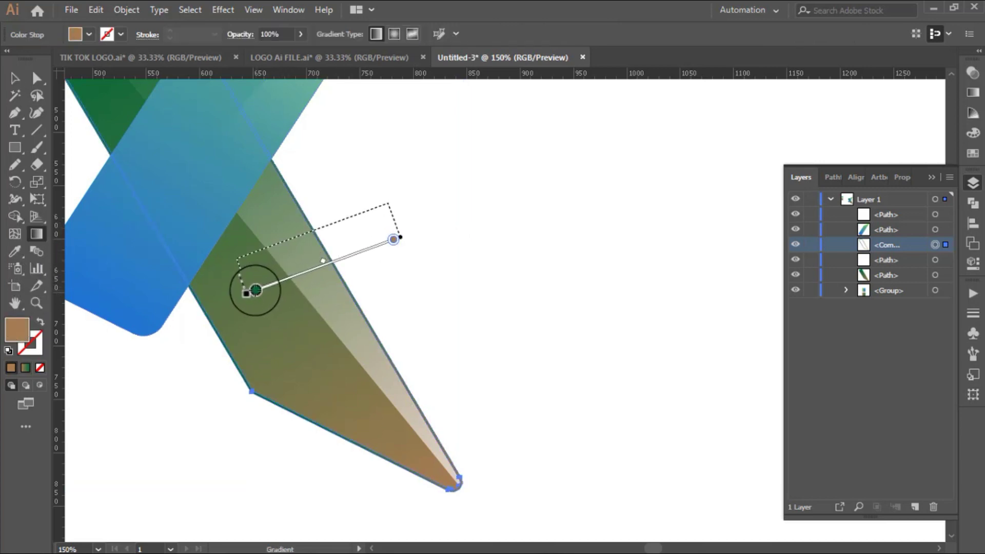
- Eyedrop the white fading gradient onto the blade and draw a short vector across it
left_click(20, 251)
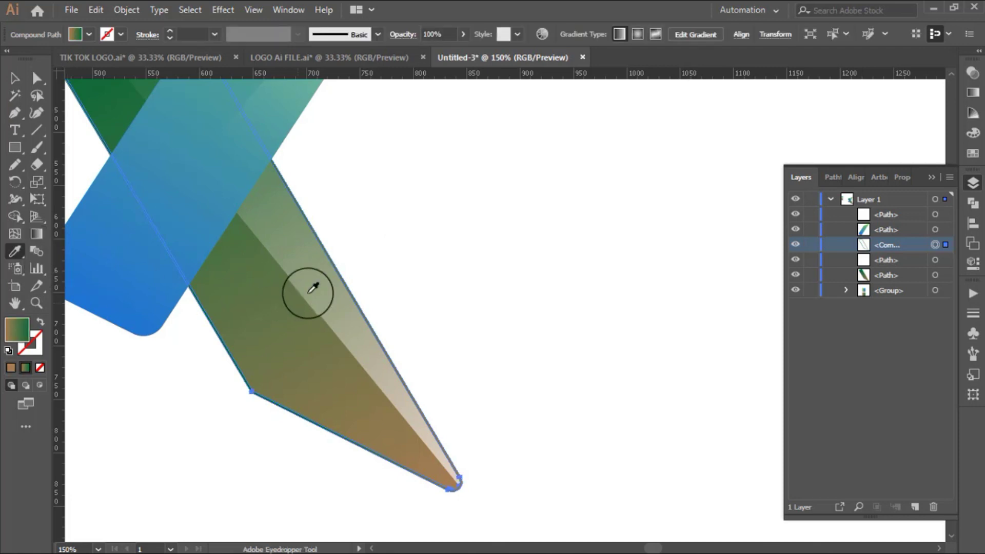
left_click(314, 263)
left_click(37, 233)
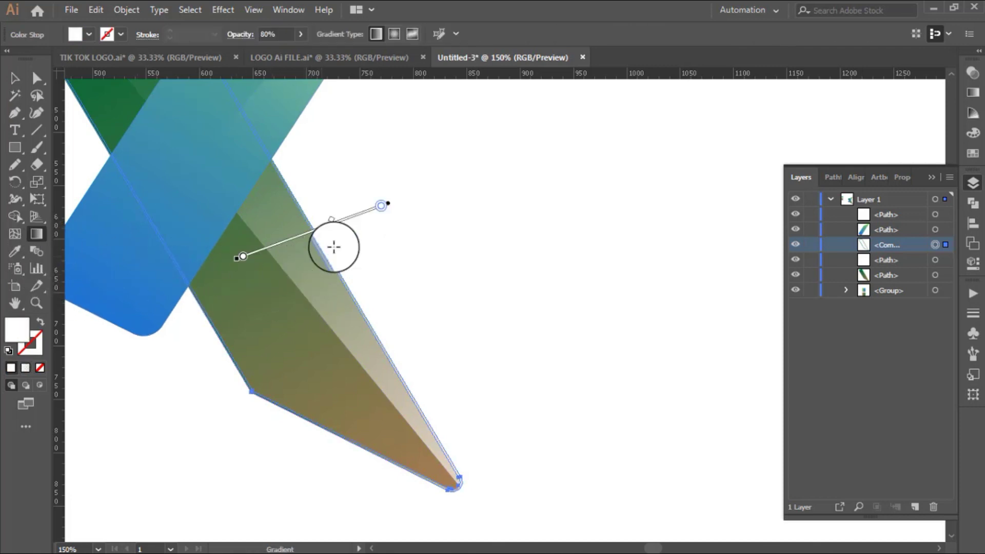
left_click_drag(351, 166, 254, 218)
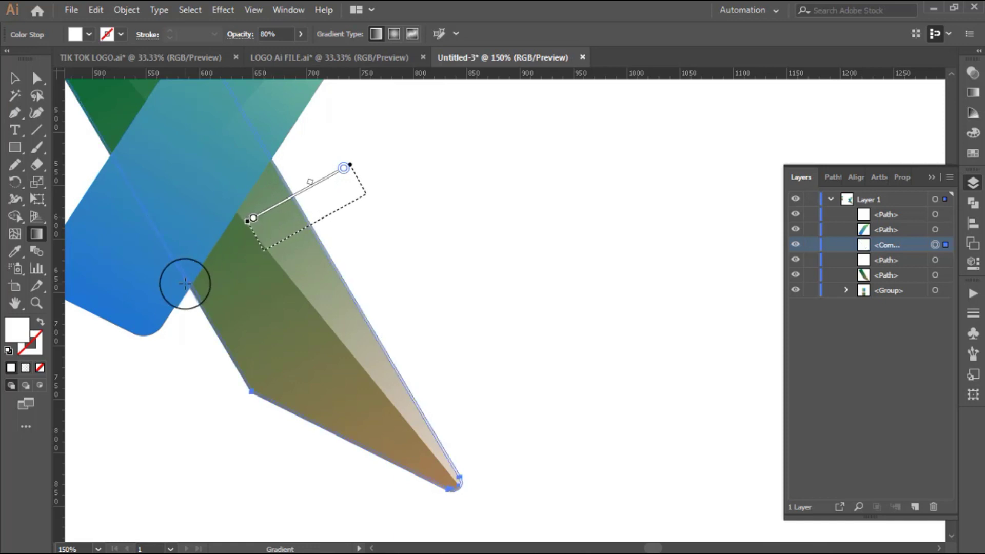
left_click_drag(202, 200, 271, 369)
- Redraw the blade's gradient across the crossing and shorten it for a tighter fade
left_click(14, 77)
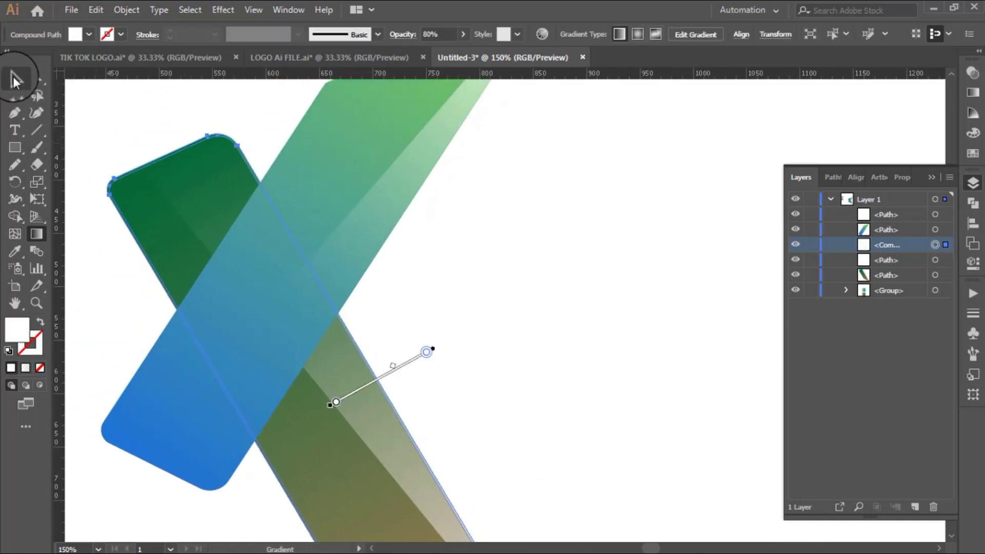
left_click(593, 239)
scroll(390, 308, "down", 5)
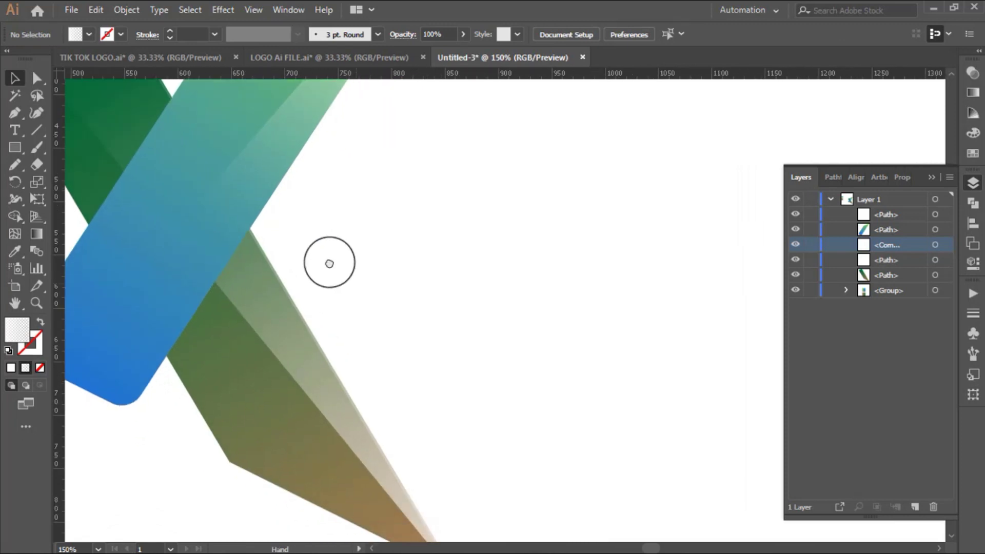
scroll(369, 348, "right", 5)
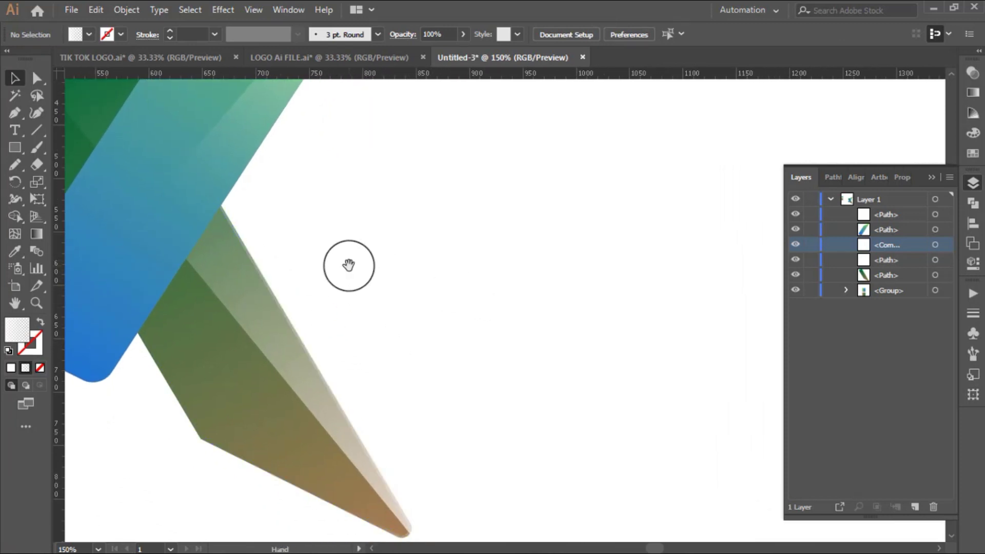
mouse_move(349, 264)
left_mouse_down()
mouse_move(384, 228)
mouse_move(415, 304)
left_mouse_up()
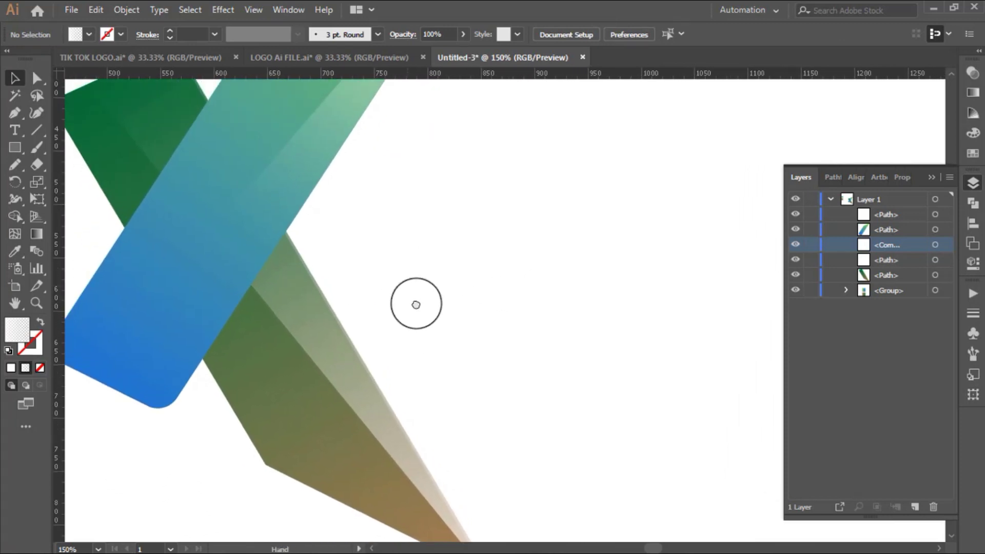
left_click(344, 327)
left_click(34, 233)
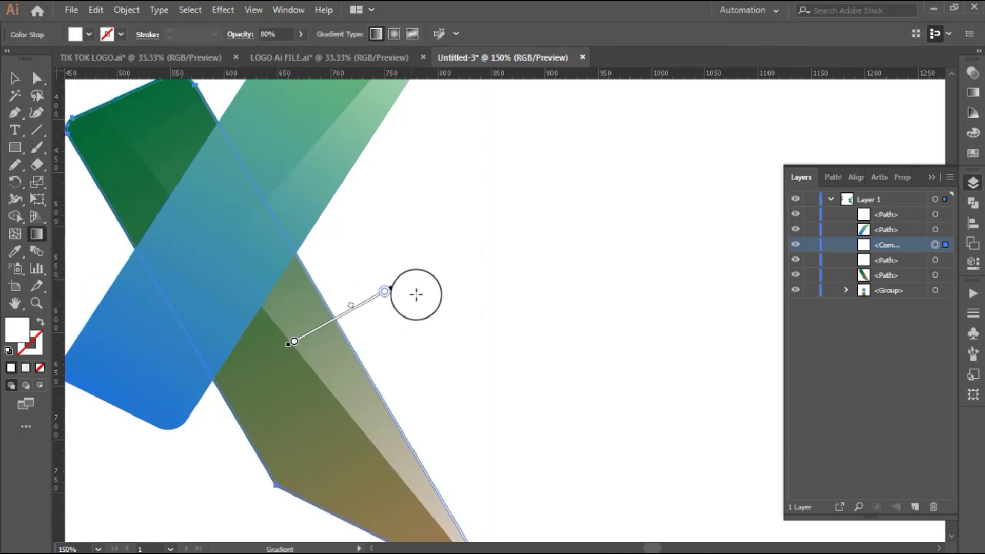
mouse_move(418, 281)
left_mouse_down()
mouse_move(302, 351)
mouse_move(260, 422)
left_mouse_up()
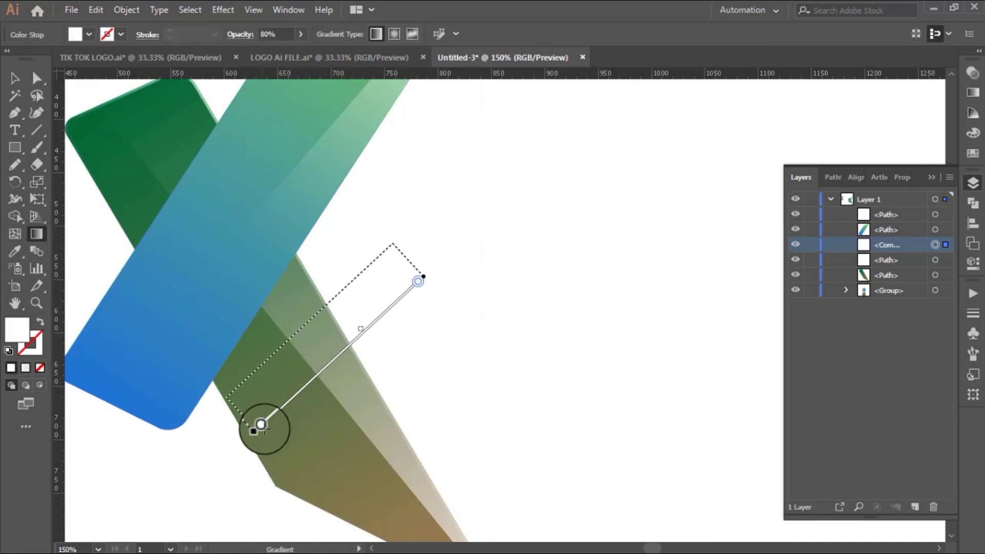
left_click_drag(260, 422, 301, 365)
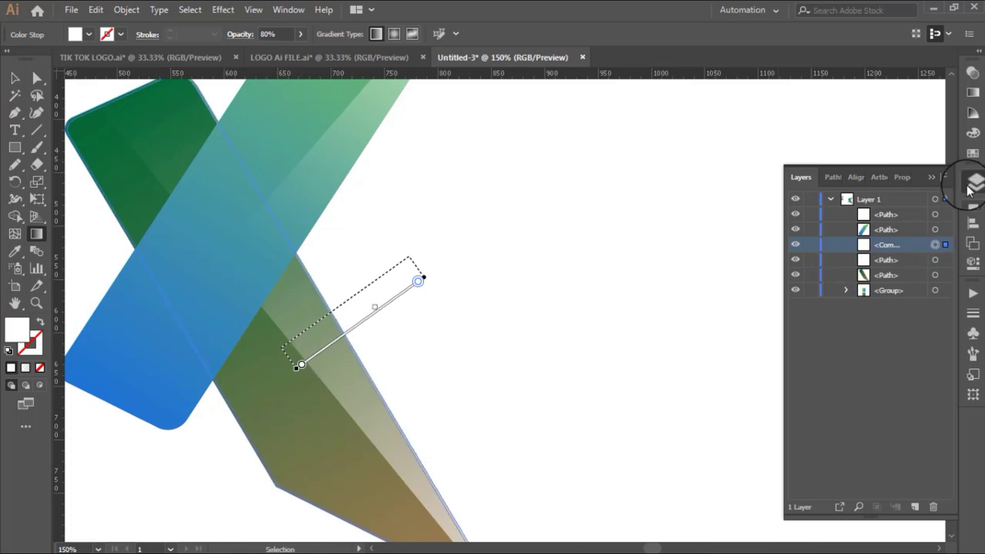
- Push the gradient midpoint toward the transparent end in the Gradient panel, then deselect
left_click(973, 92)
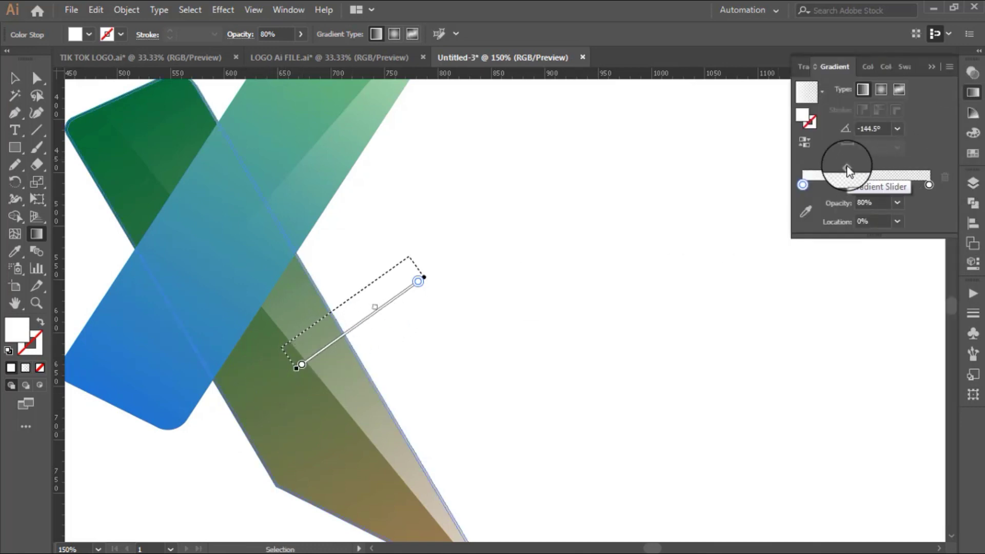
left_click_drag(846, 169, 873, 171)
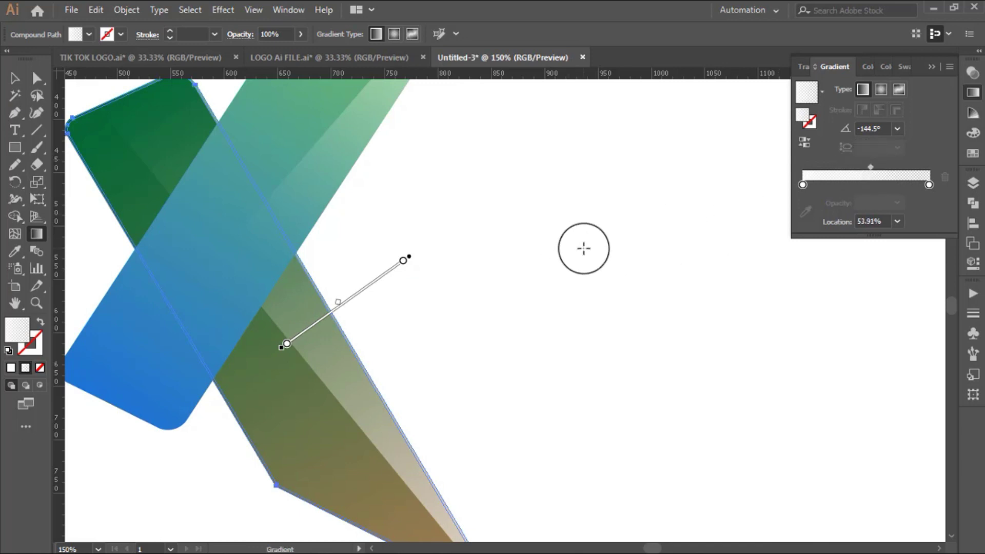
left_click(13, 79)
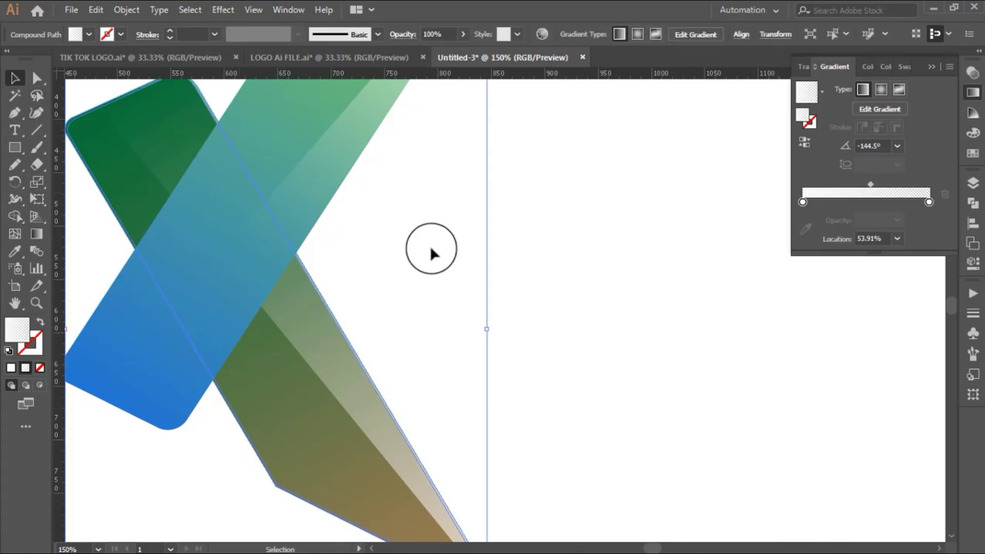
left_click(553, 255)
scroll(356, 303, "down", 1)
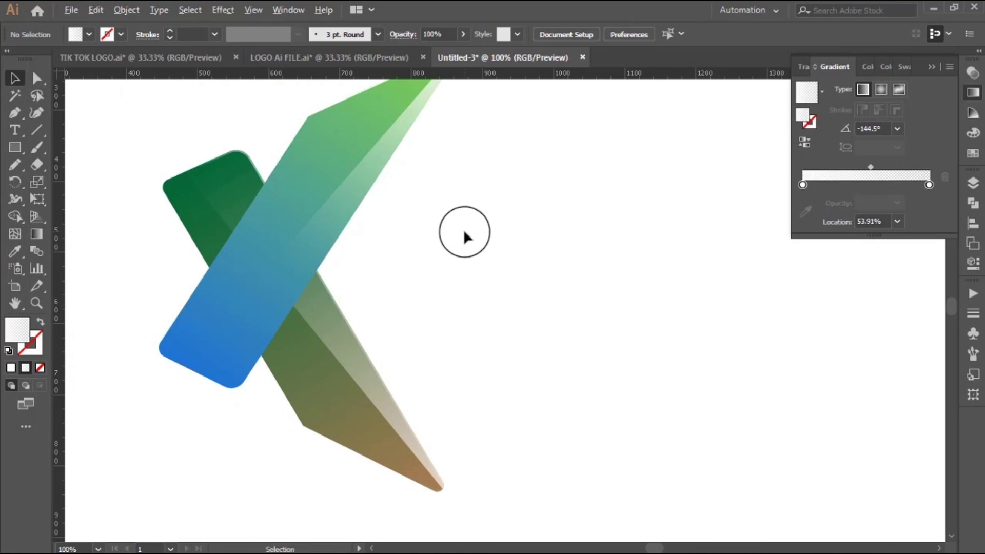
- Switch from the Gradient panel to Layers and undo the last change to the light facet
scroll(437, 233, "up", 1)
scroll(406, 236, "down", 1)
scroll(390, 237, "up", 1)
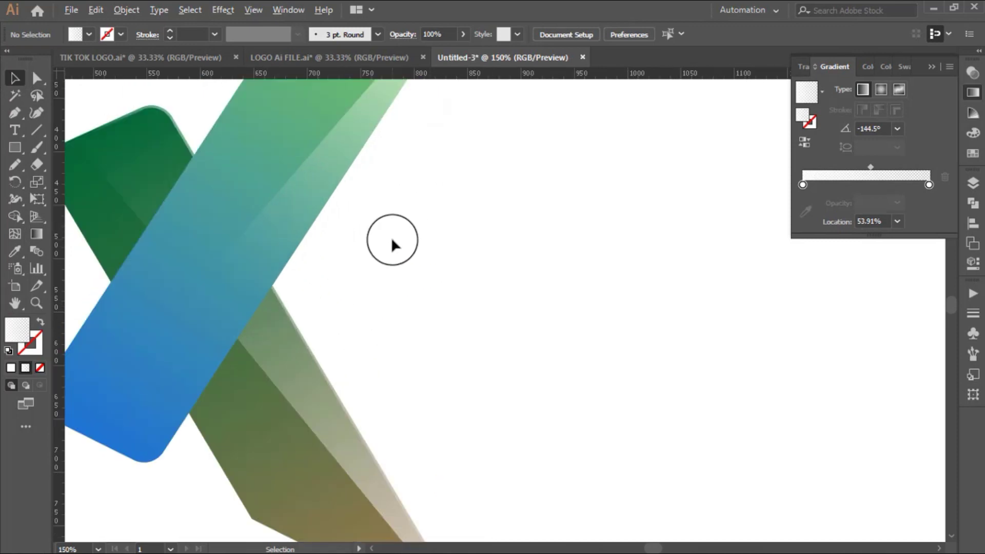
scroll(391, 237, "down", 1)
left_click(939, 184)
left_click(973, 183)
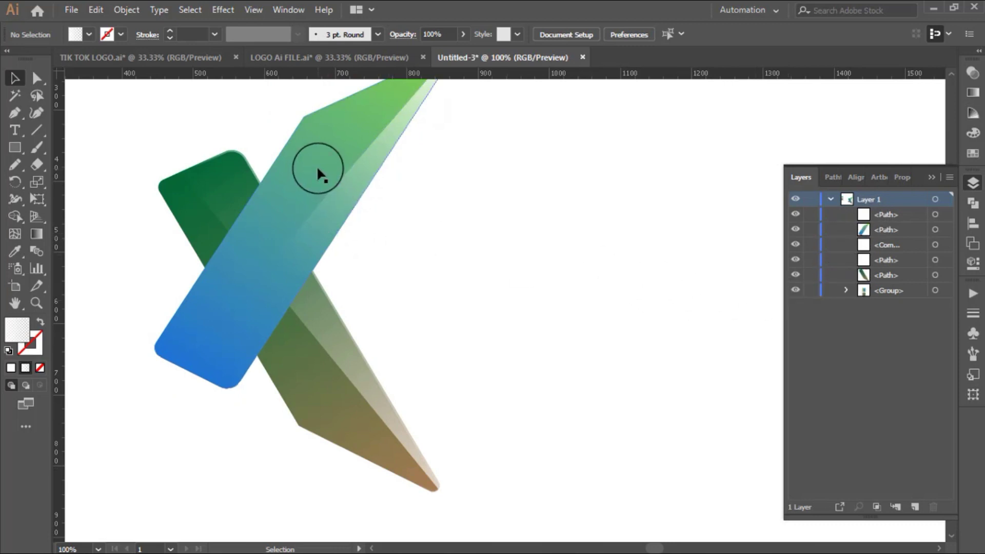
key("ctrl+z")
- Duplicate the blue-green bar's path in Layers and hide the copy and the Compound Path
left_click(325, 127)
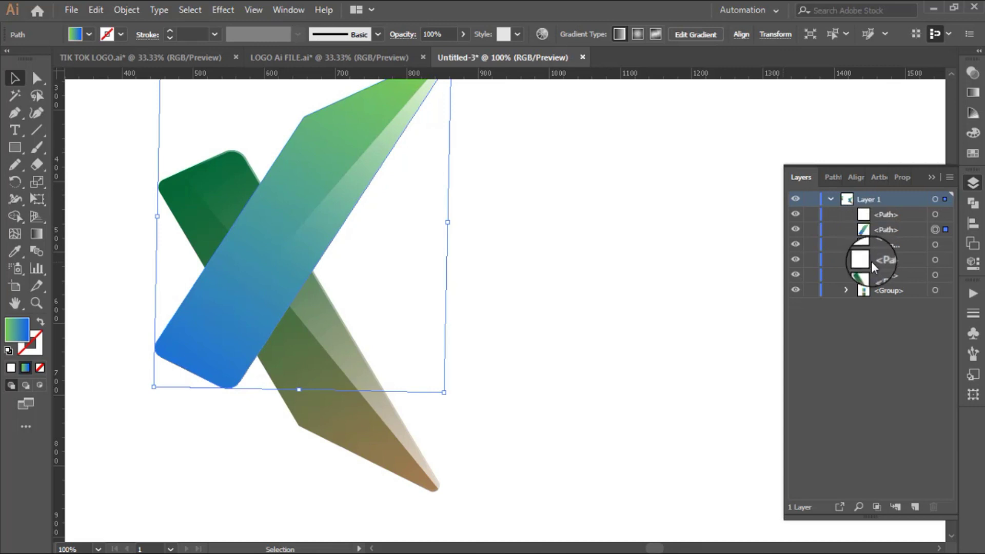
left_click(883, 231)
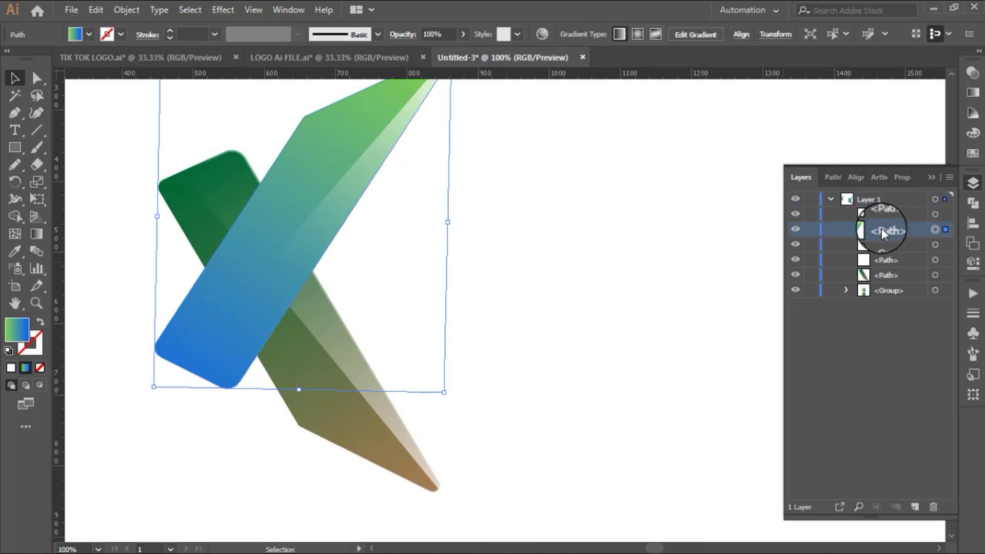
left_click_drag(947, 233, 915, 508)
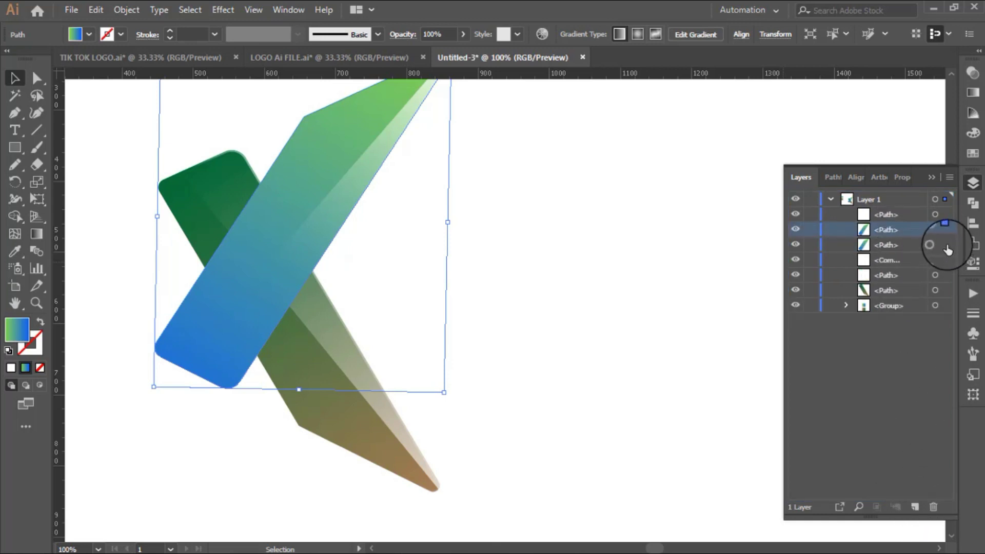
left_click_drag(795, 261, 892, 236)
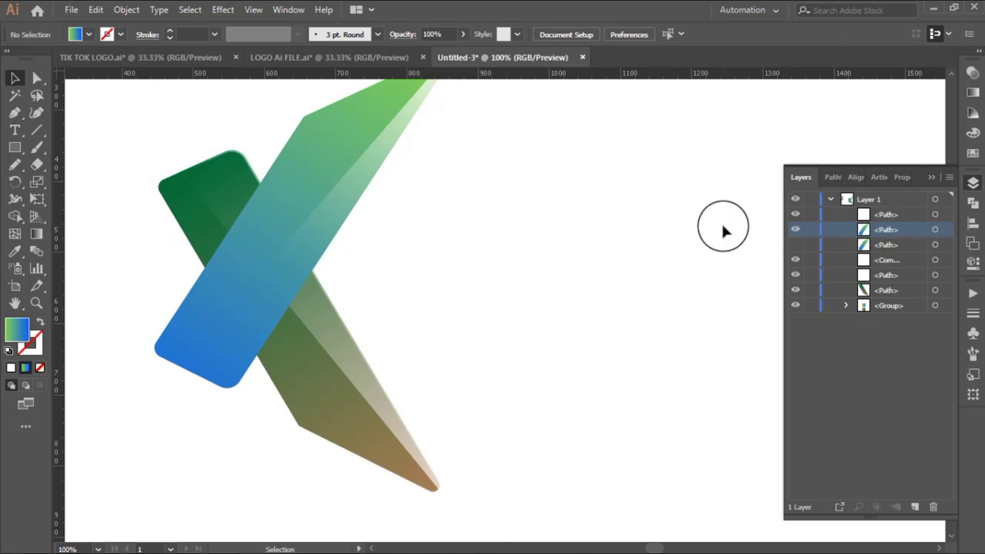
- Create a -2 px Offset Path copy of the blue-green bar
left_click(936, 236)
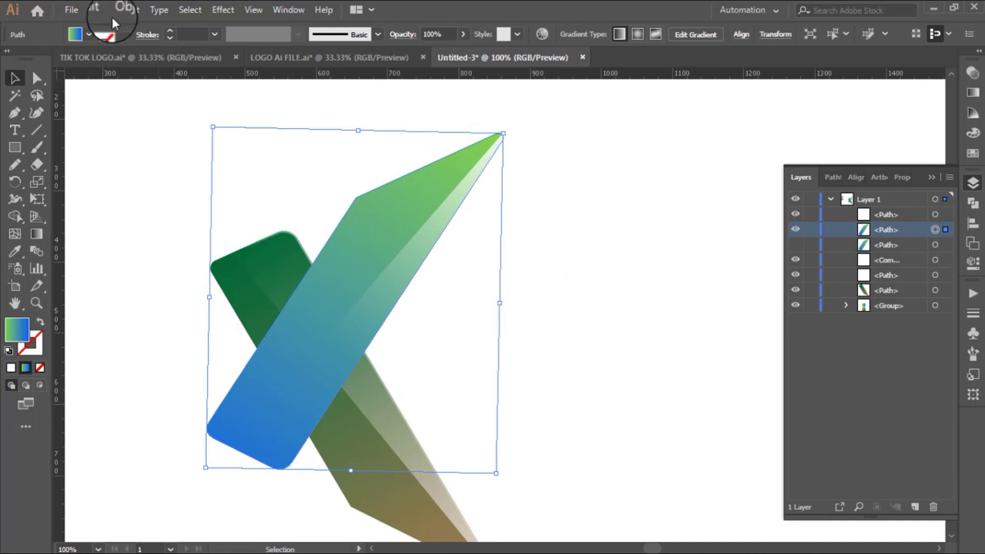
left_click(124, 10)
mouse_move(179, 352)
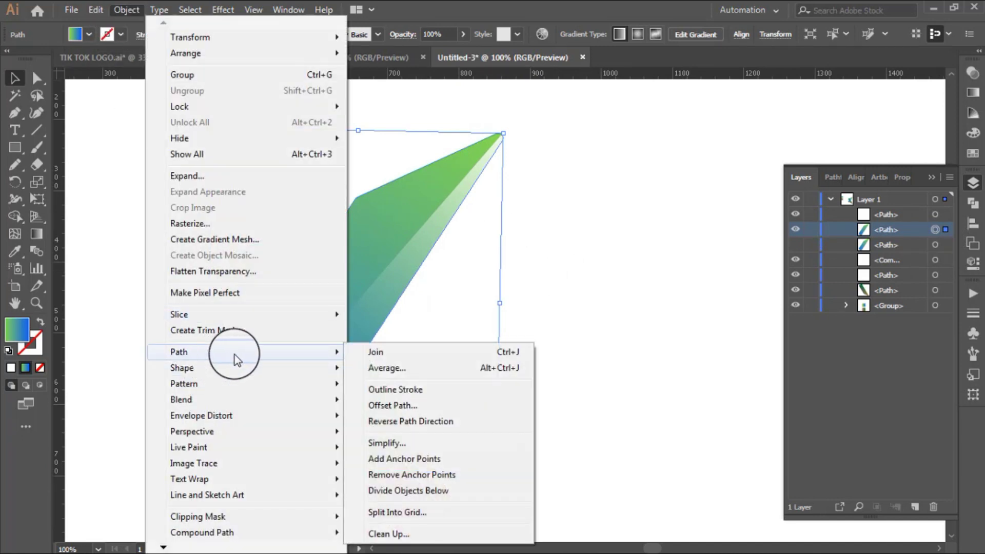
left_click(403, 408)
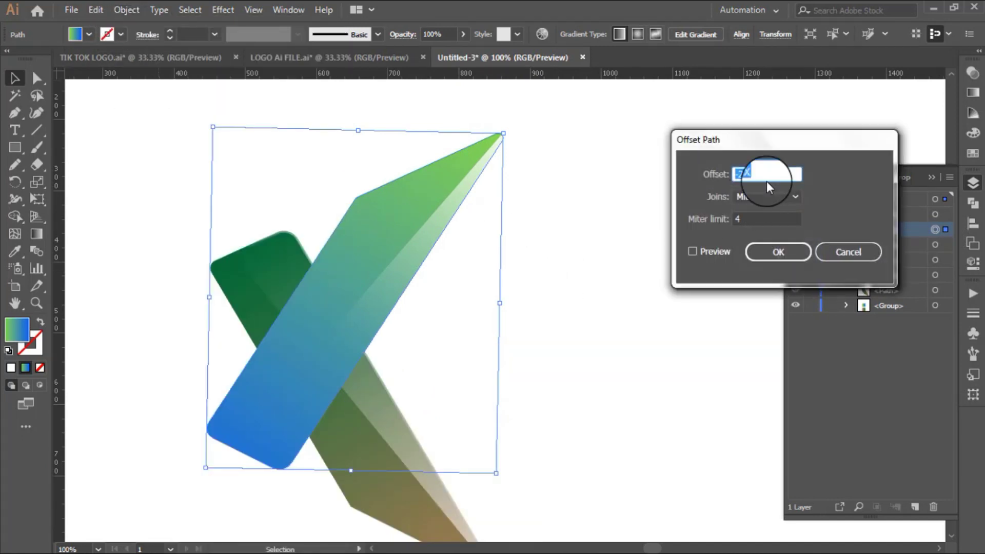
left_click(780, 252)
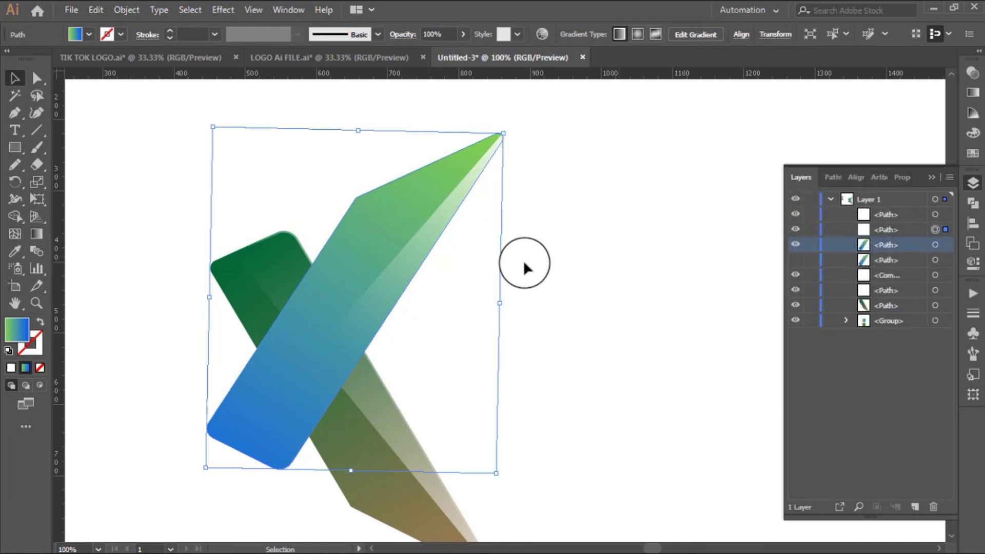
- Zoom in and marquee-select the bar together with its inset copy
left_click(574, 198)
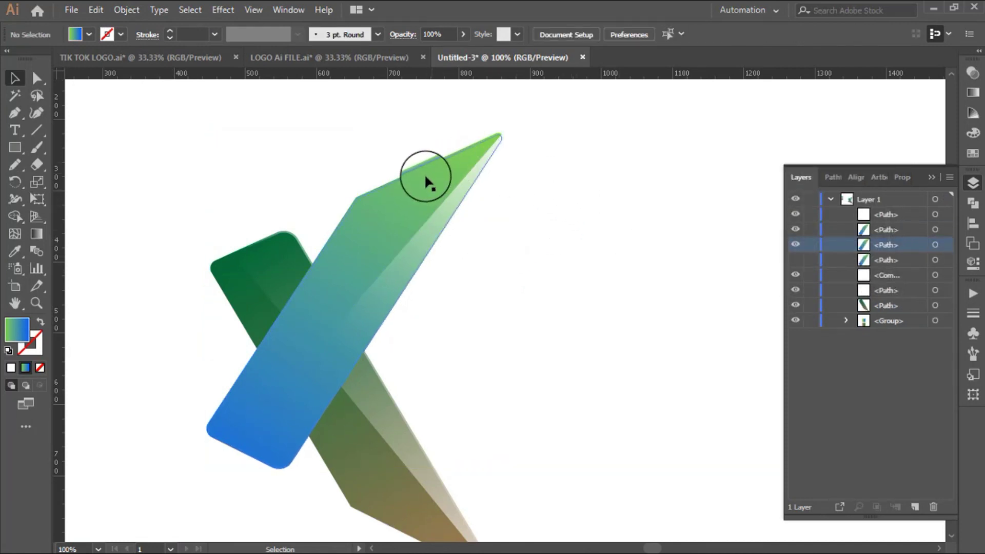
scroll(364, 234, "up", 1)
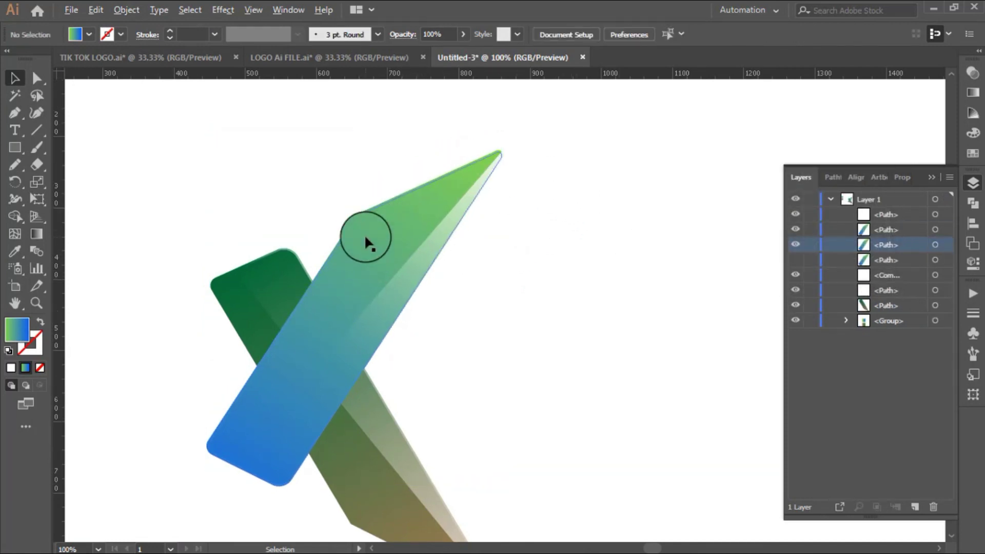
scroll(364, 234, "up", 1)
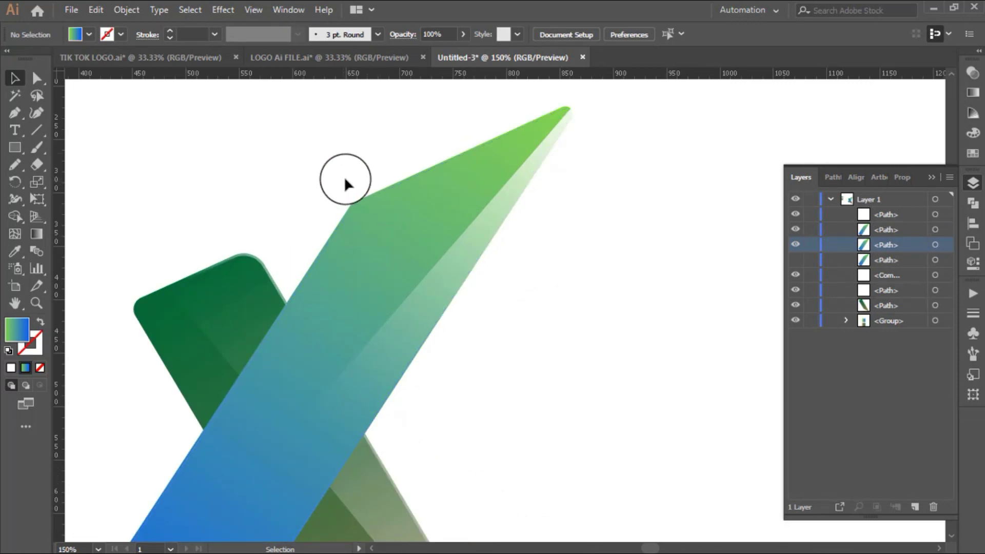
left_click_drag(372, 204, 359, 209)
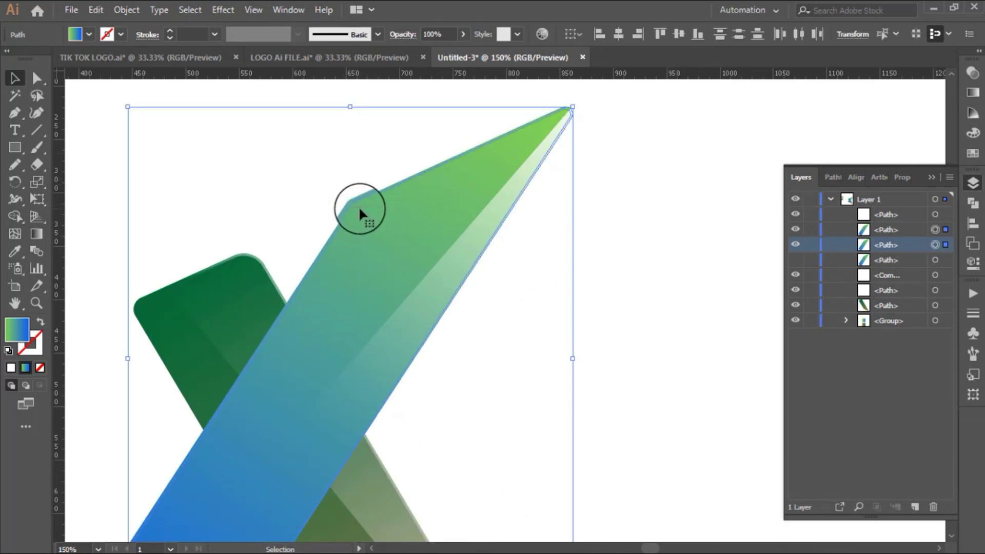
left_click(14, 251)
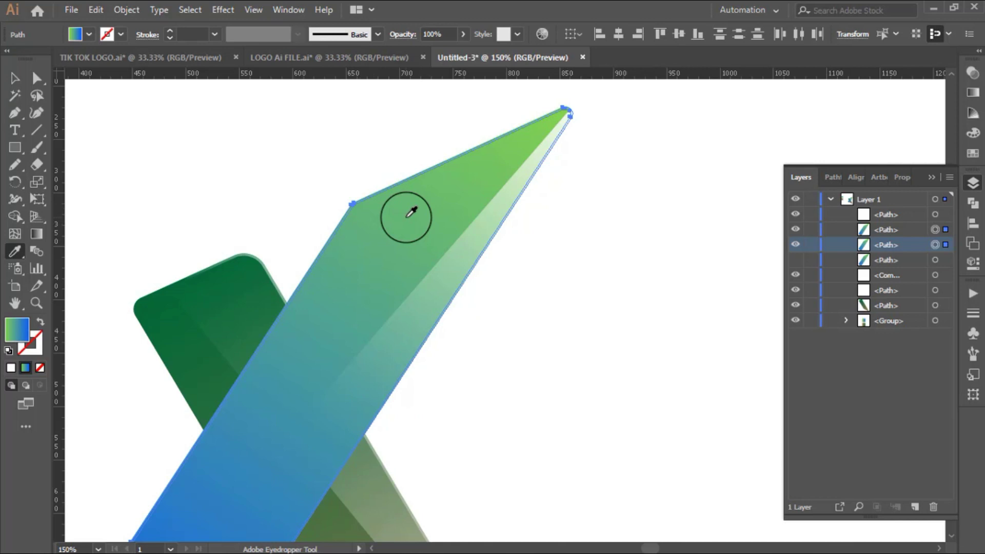
- Carve out the inset area with Shape Builder, leaving a thin rim shape
left_click(15, 216)
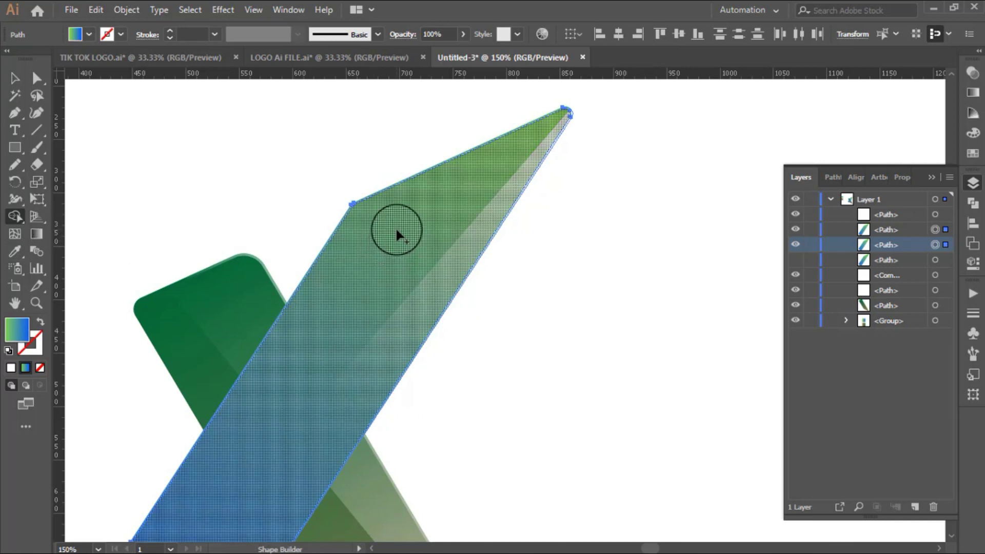
left_click(396, 226)
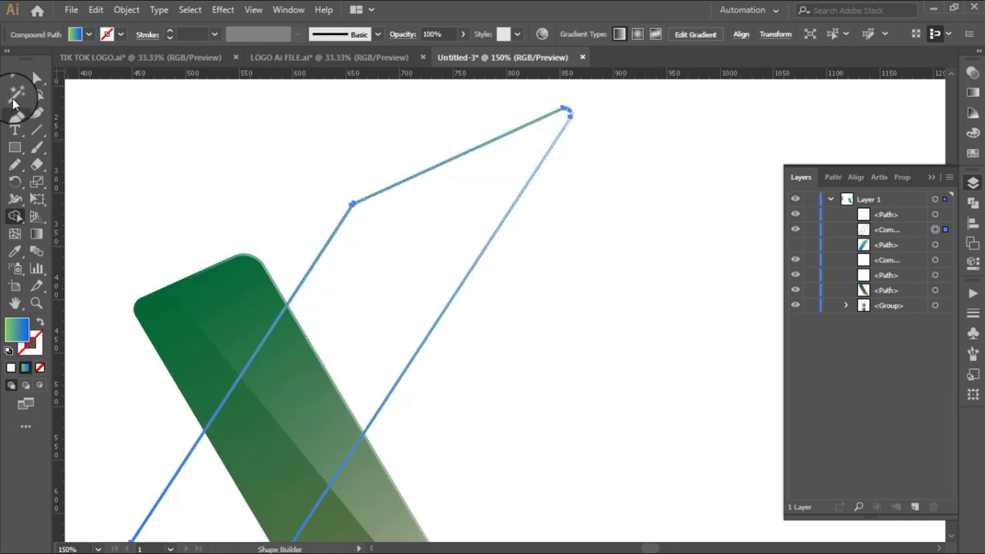
left_click(15, 78)
left_click(216, 151)
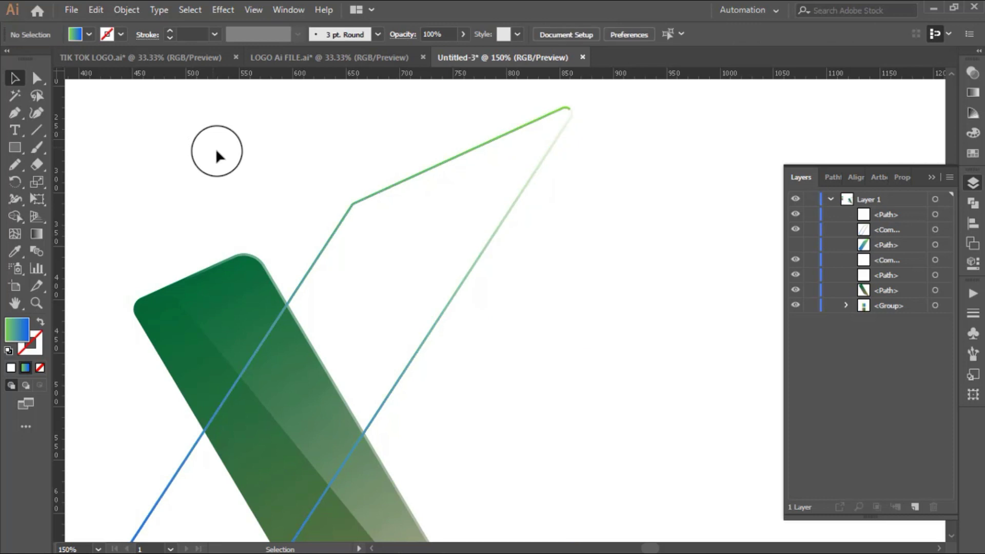
- Fill the rim shape with sampled white
left_click(361, 205)
left_click(15, 250)
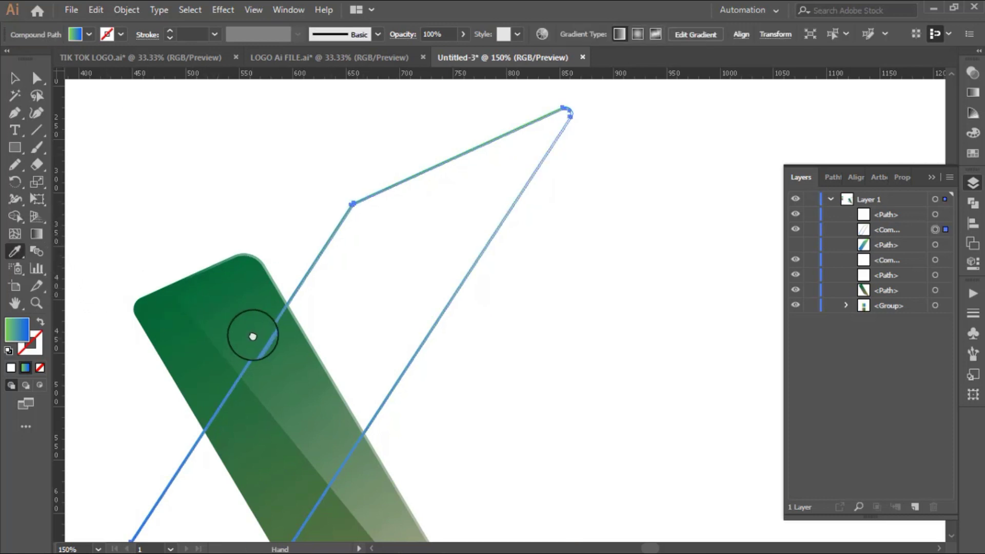
scroll(288, 323, "down", 5)
left_click(388, 394)
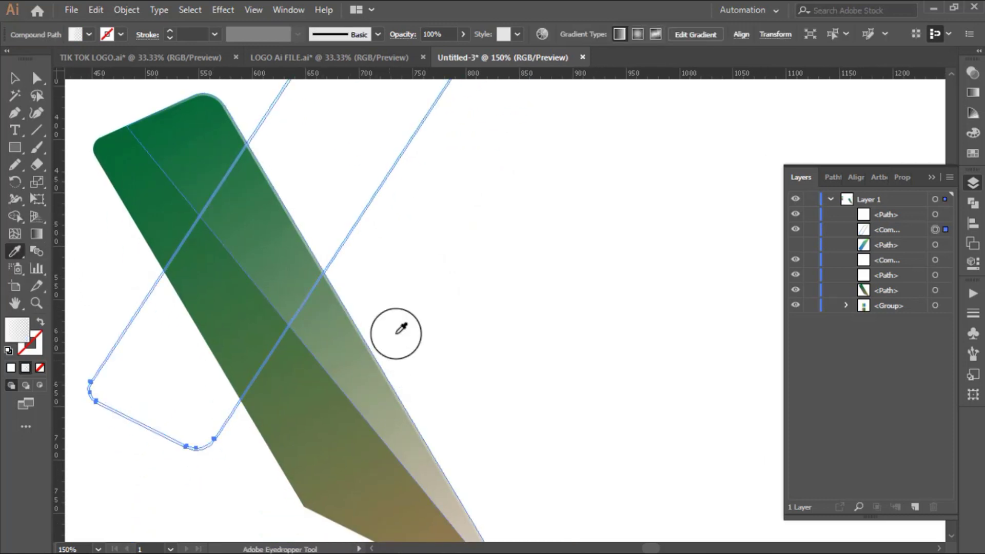
- Show the hidden blue-green bar again and move the rim to the top of the stack
left_click_drag(413, 264, 410, 366)
left_click(15, 75)
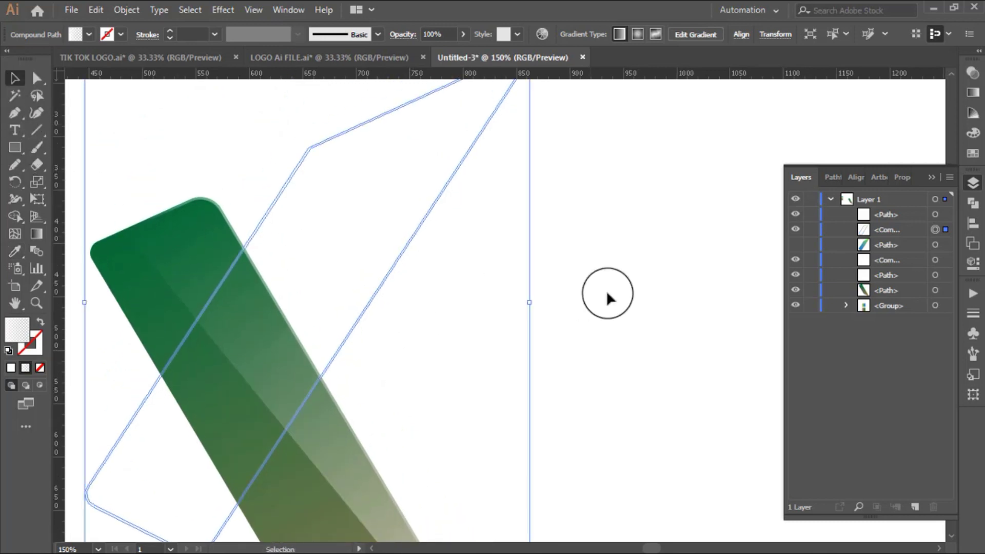
left_click(559, 290)
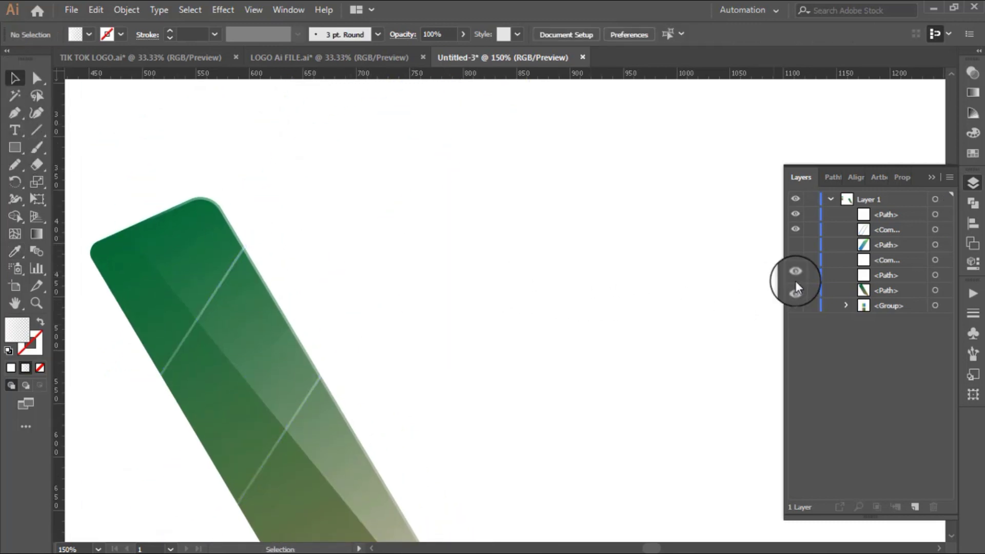
left_click(795, 245)
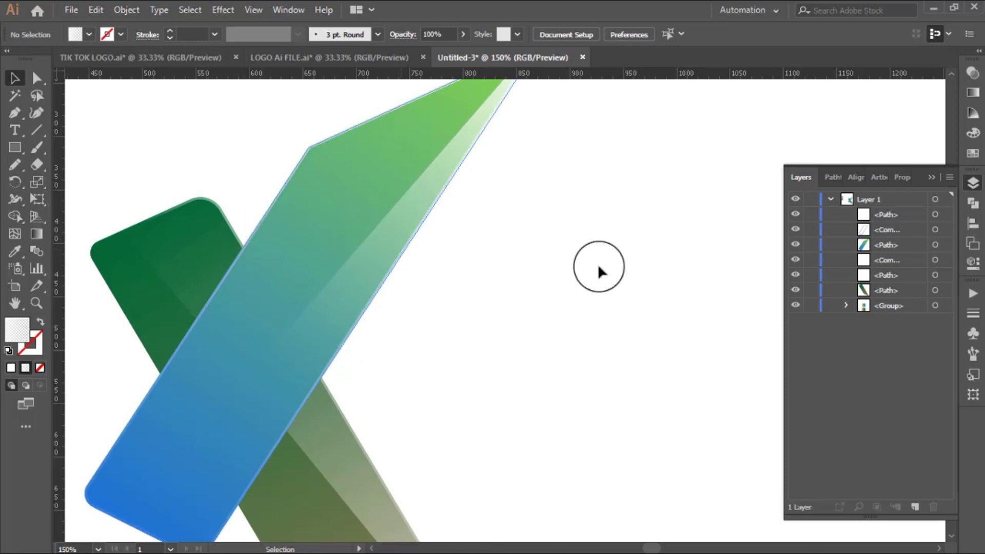
left_click_drag(882, 226, 884, 209)
left_click(376, 300)
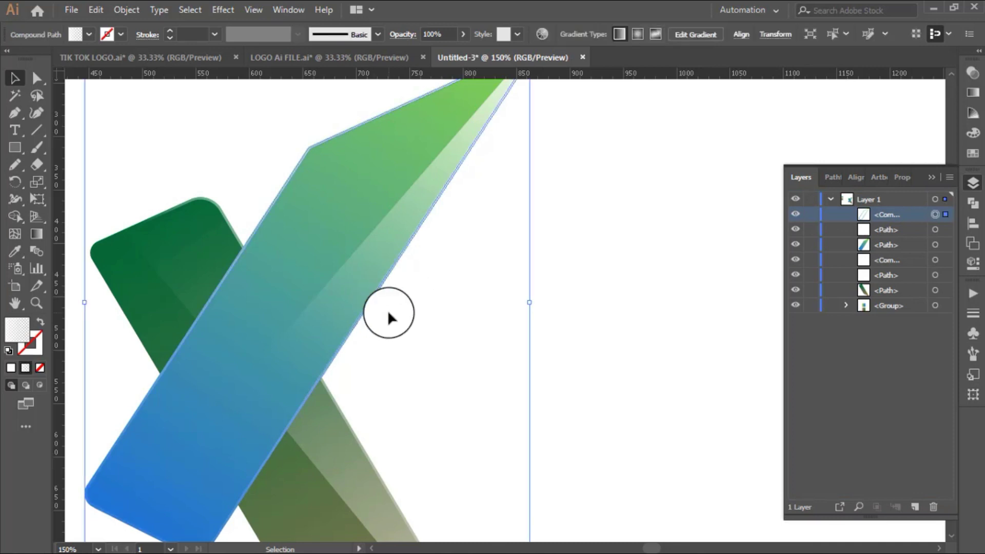
left_click(36, 234)
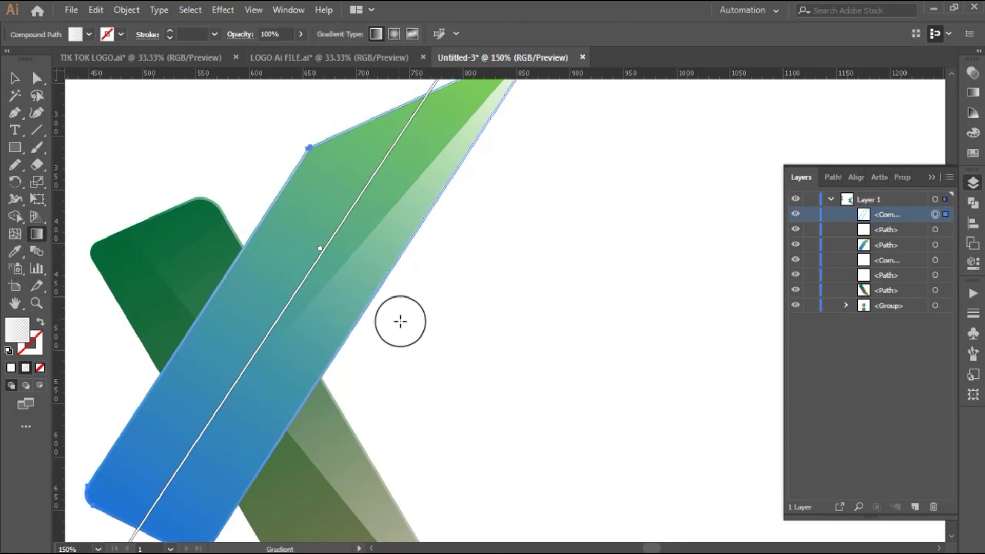
left_click_drag(390, 336, 326, 296)
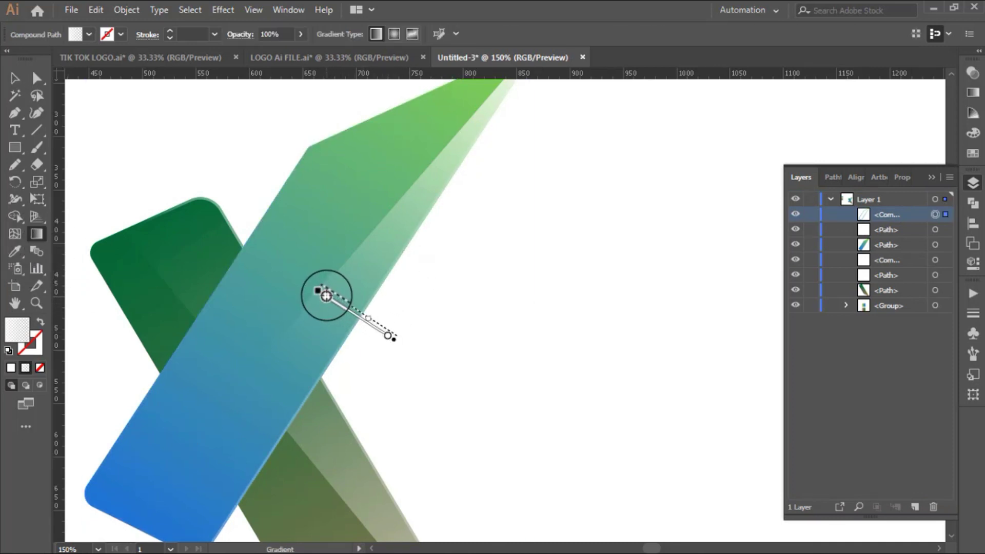
left_click(14, 81)
left_click(201, 143)
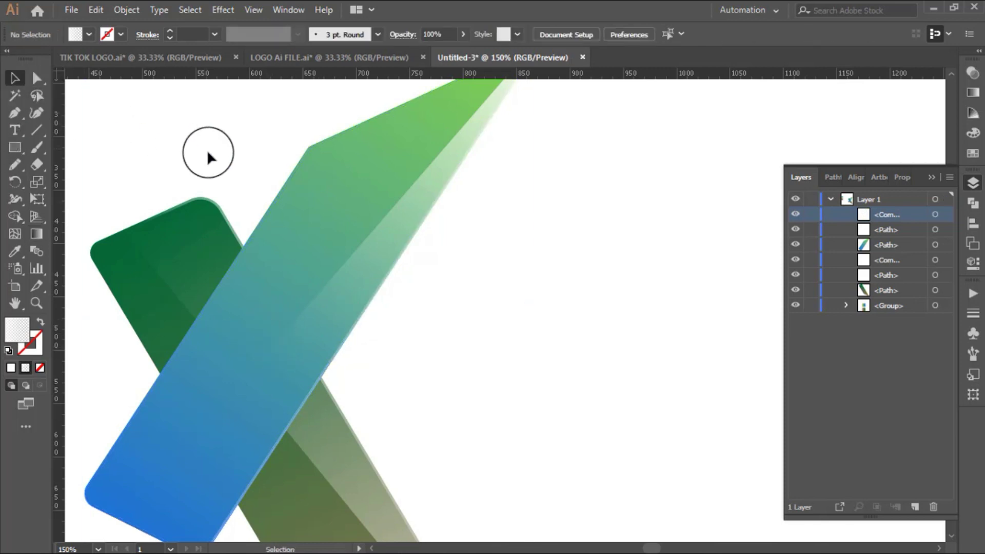
scroll(139, 248, "down", 1)
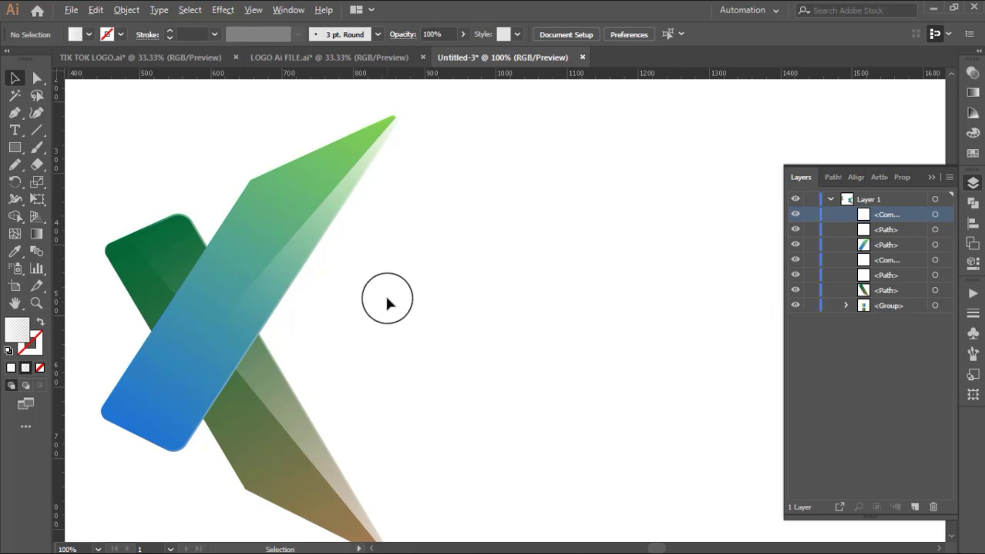
scroll(386, 296, "down", 1)
scroll(411, 290, "up", 1)
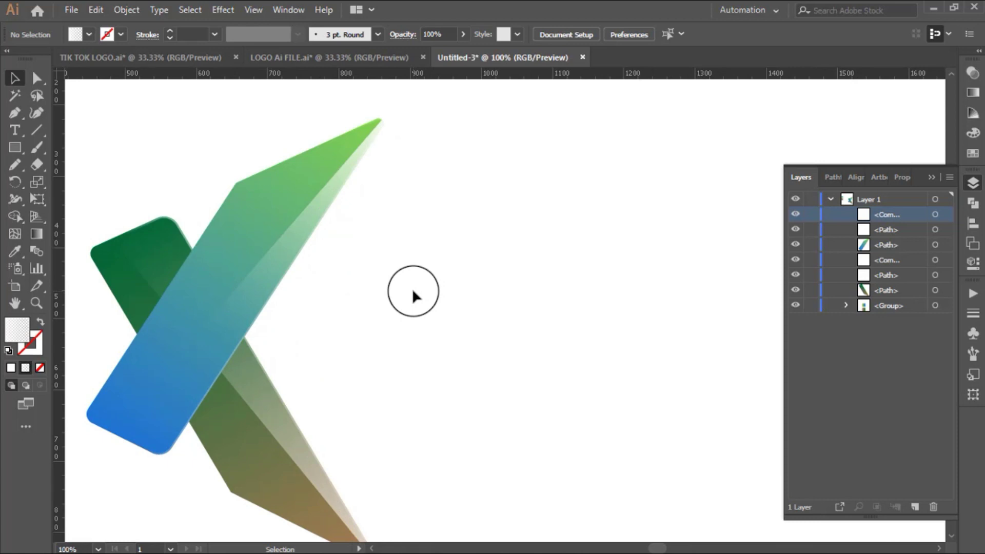
scroll(376, 303, "down", 1)
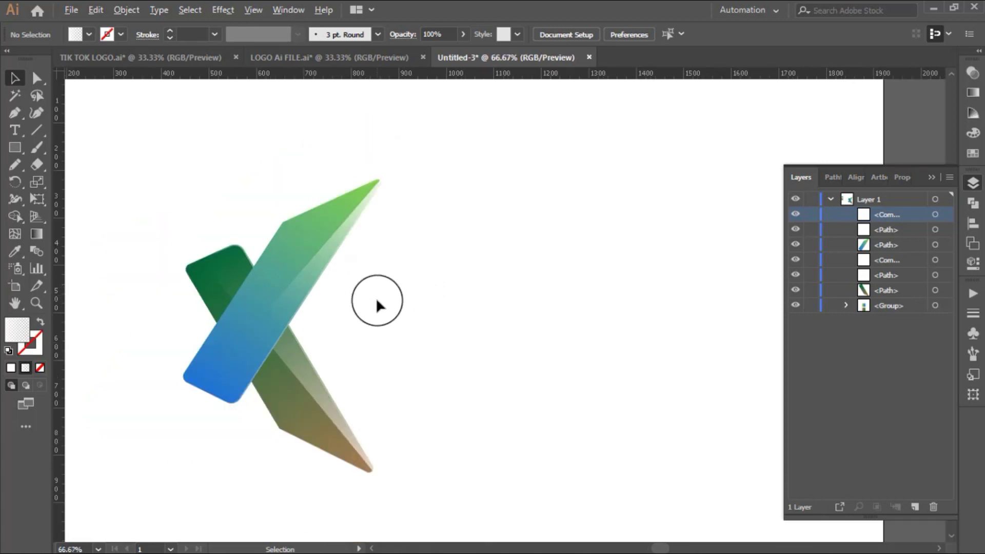
scroll(340, 293, "down", 1)
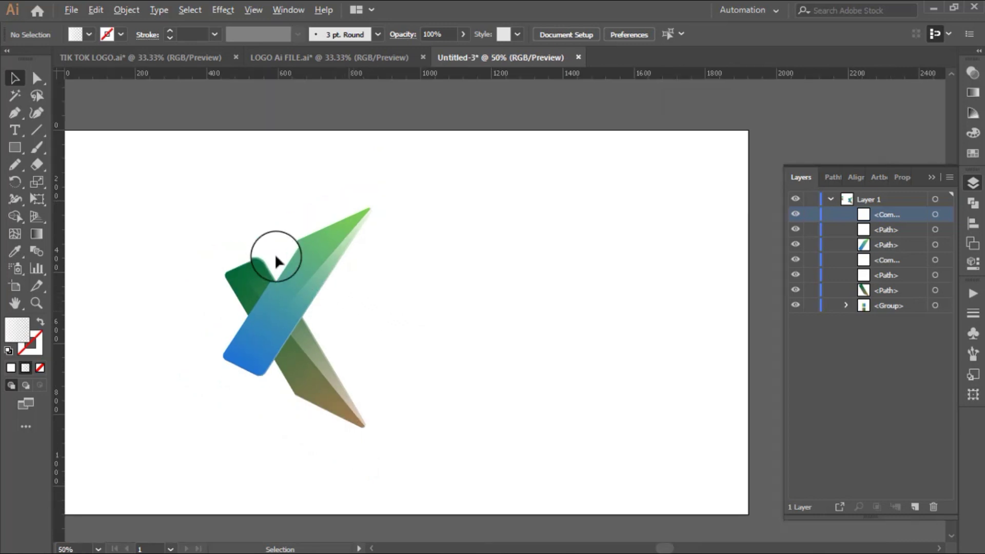
- Move the whole X logo right and rotate it about 8° clockwise
left_click_drag(232, 263, 396, 437)
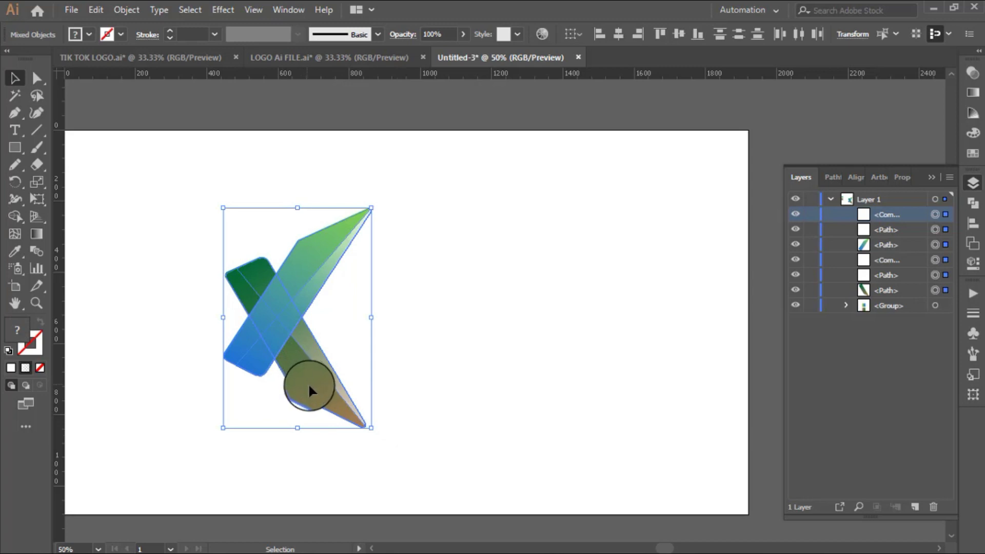
left_click_drag(314, 385, 382, 395)
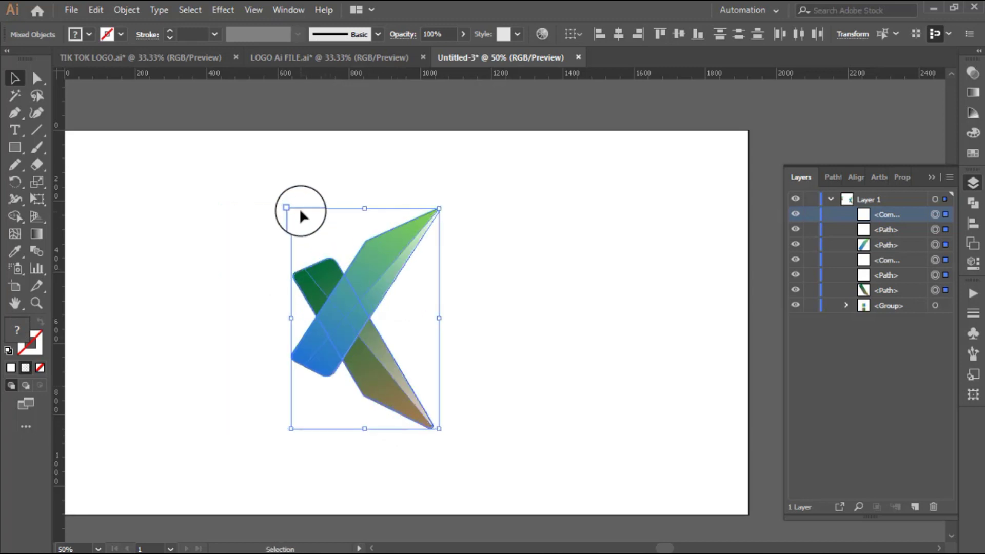
left_click_drag(281, 201, 288, 229)
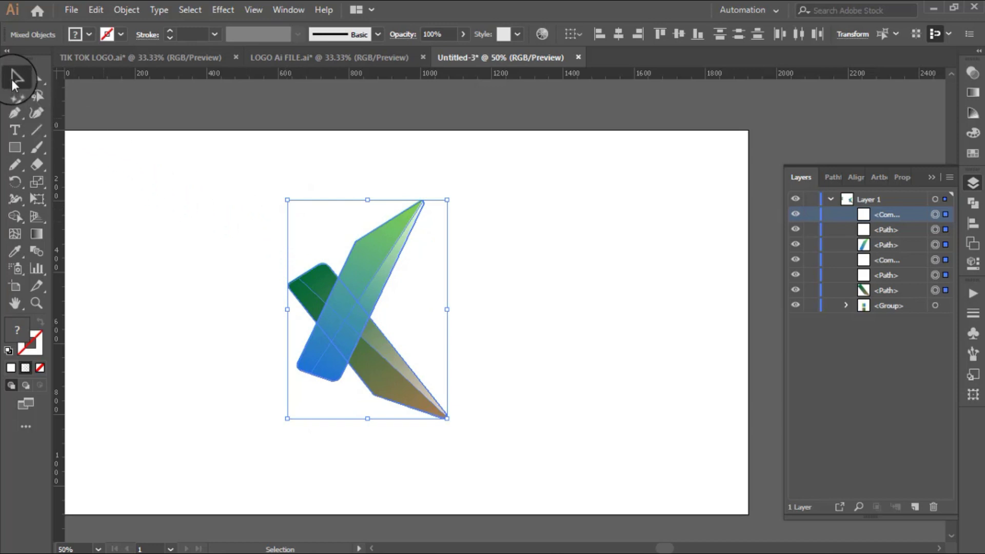
left_click(154, 230)
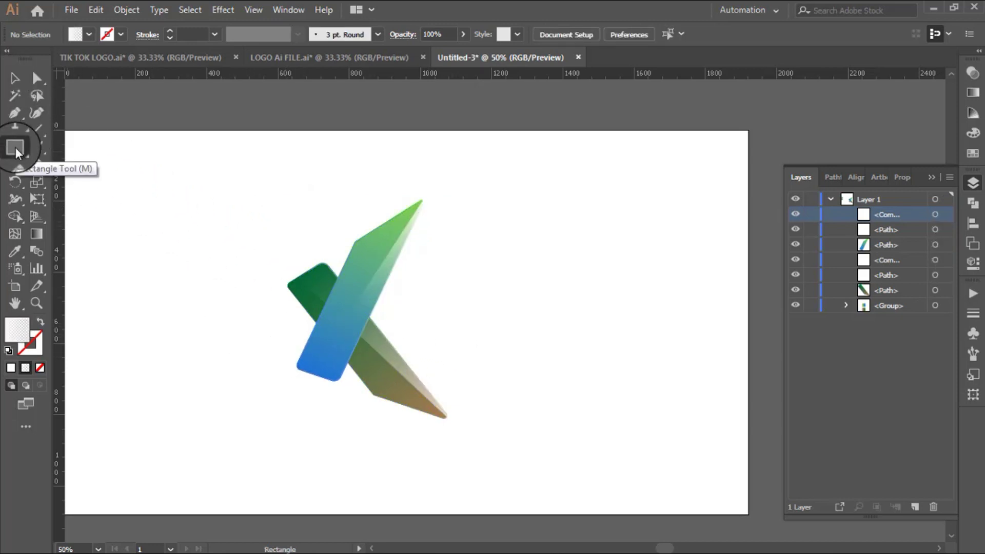
left_click_drag(16, 146, 54, 162)
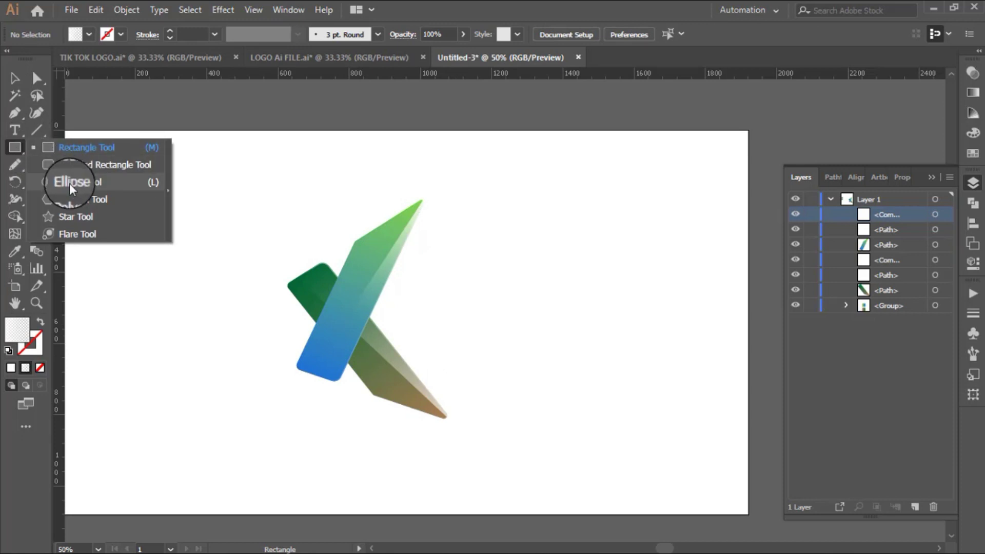
- Draw a long flat ellipse below the X logo
left_click(69, 183)
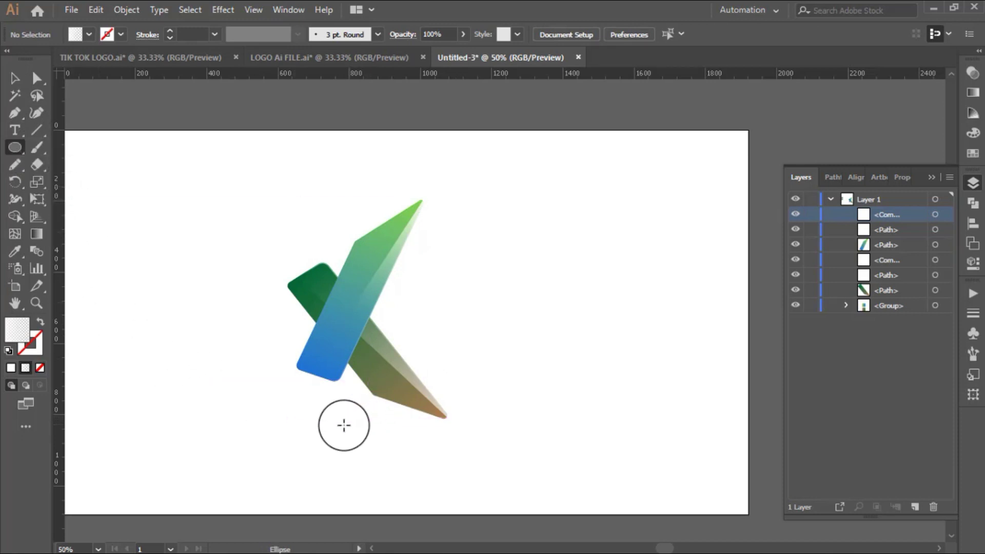
left_click_drag(267, 404, 461, 427)
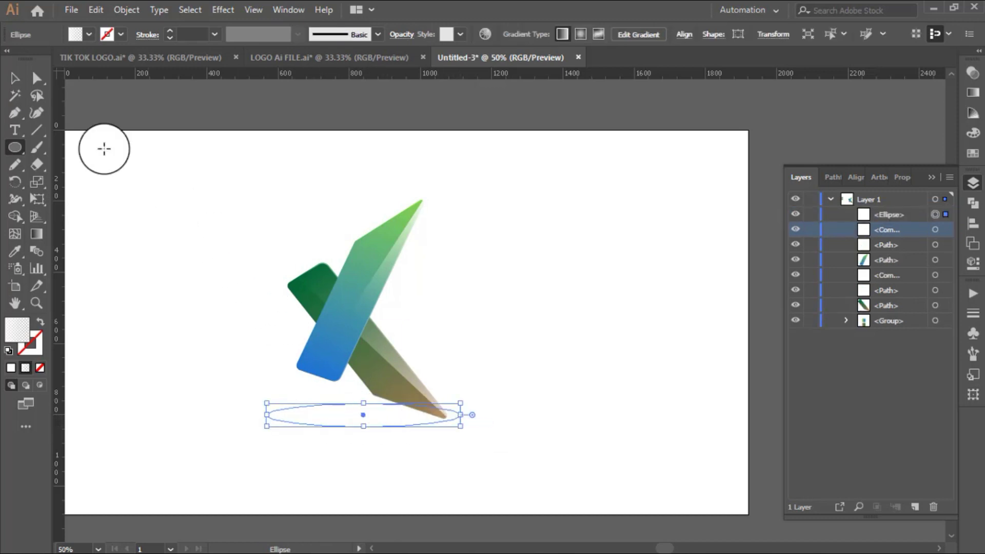
left_click(15, 78)
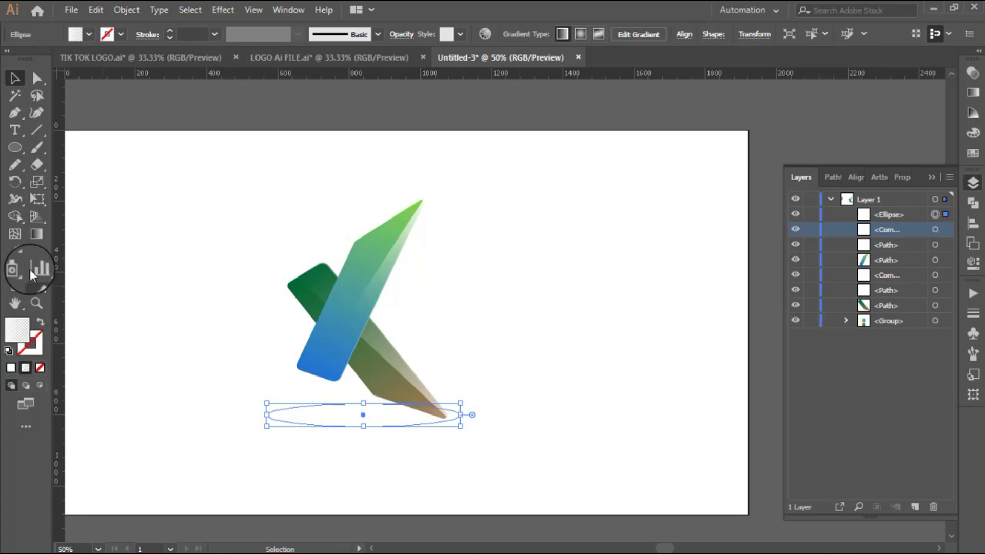
- Sample the gray gradient fill and move the Compound Path to the bottom of the layer
left_click(14, 251)
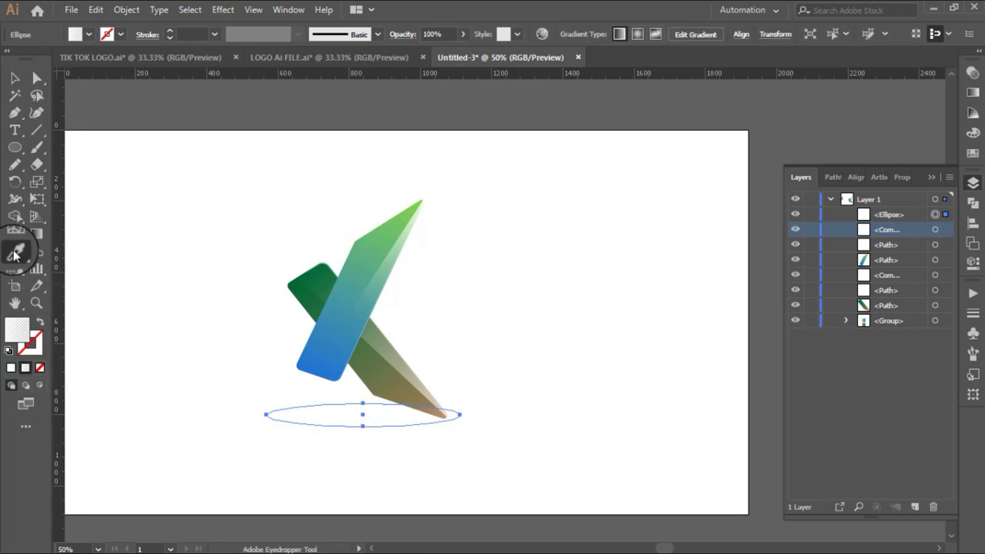
left_click_drag(140, 266, 273, 289)
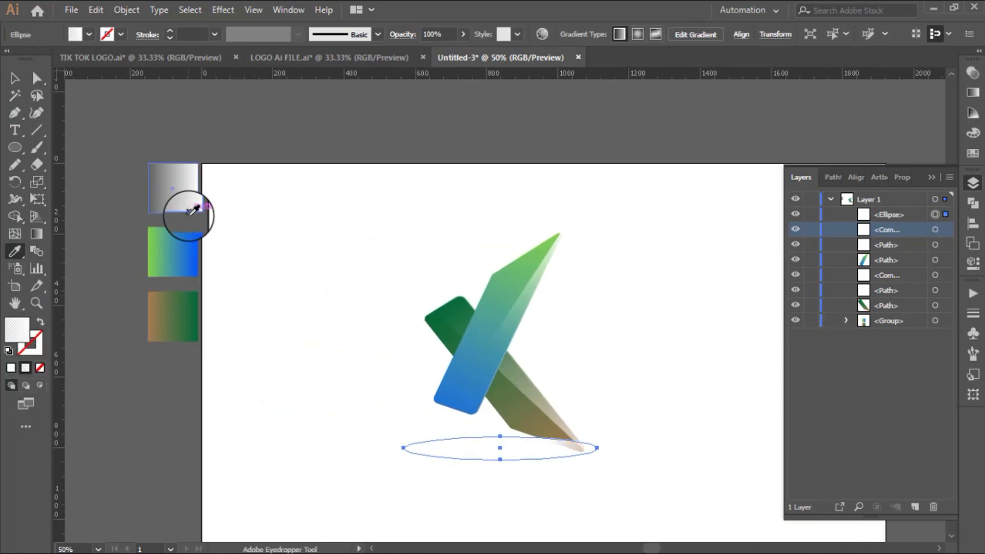
left_click(16, 81)
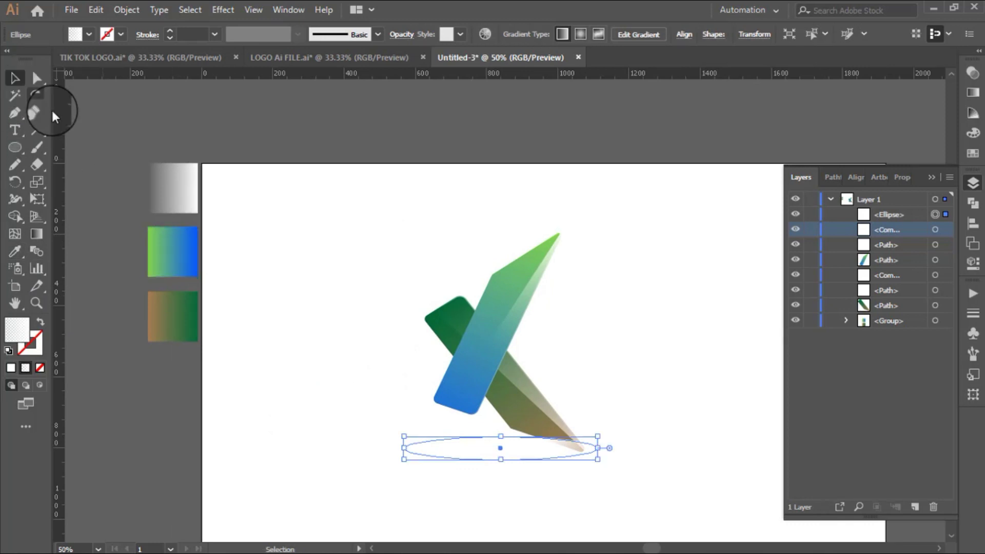
left_click_drag(894, 231, 890, 329)
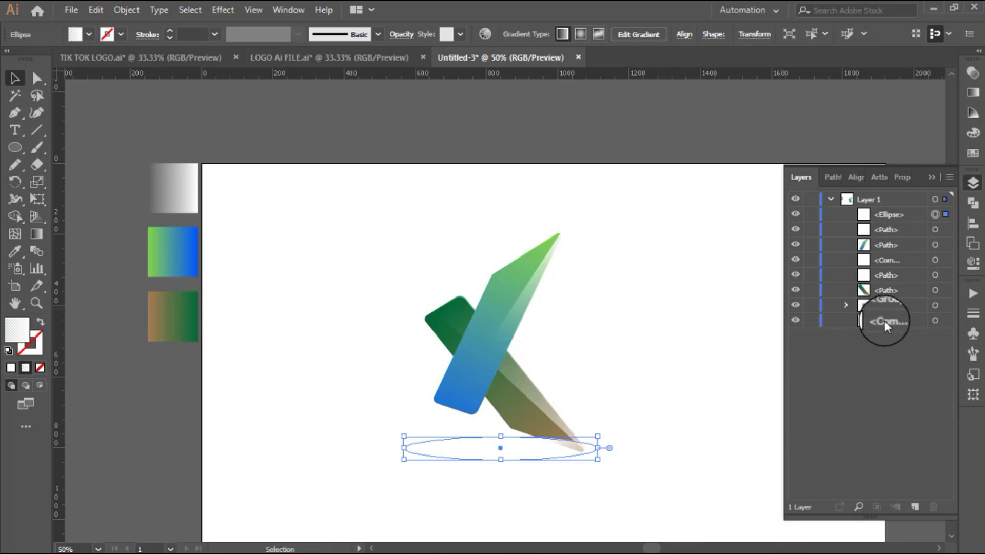
left_click(884, 321)
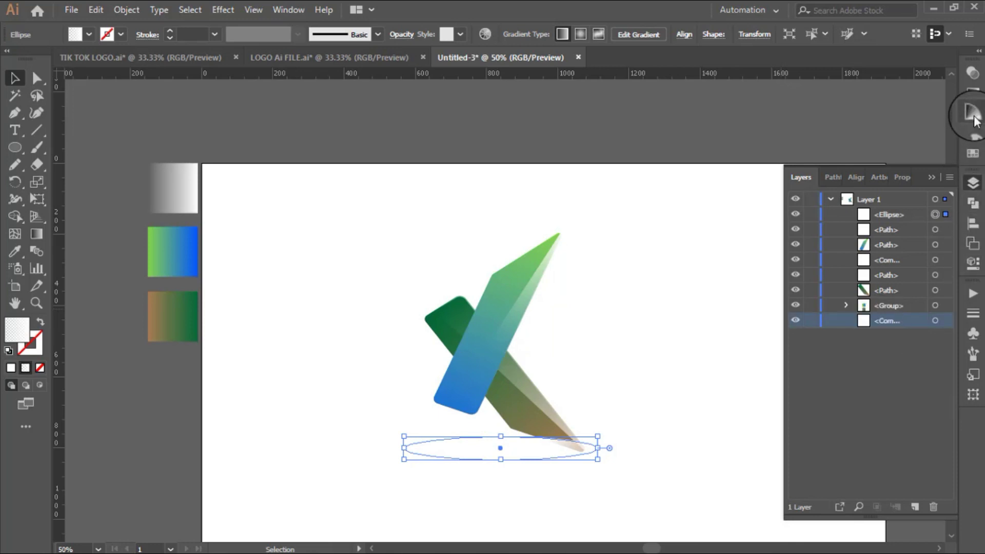
- Make the ellipse gradient's end stop black
left_click(974, 92)
left_click(929, 203)
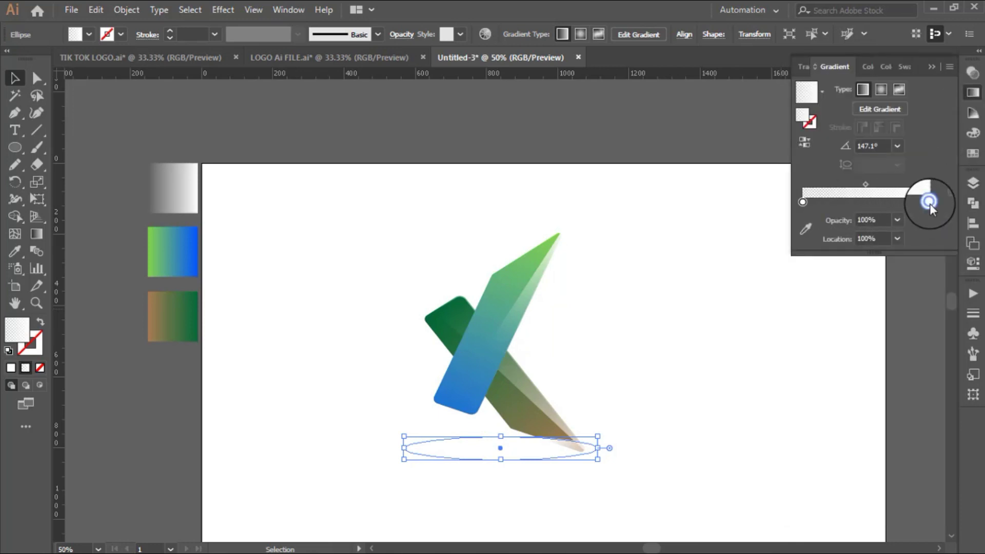
double_click(929, 202)
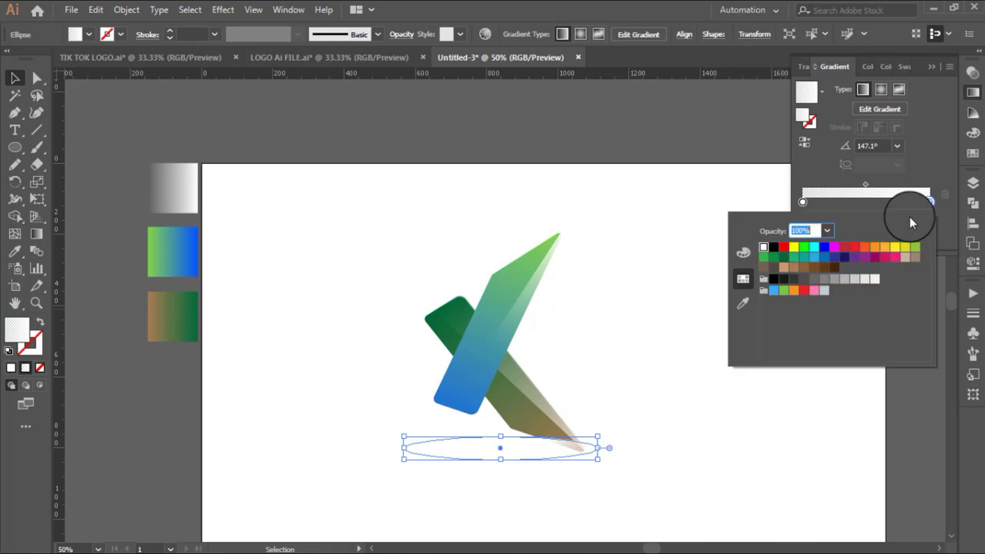
left_click(775, 247)
key("Escape")
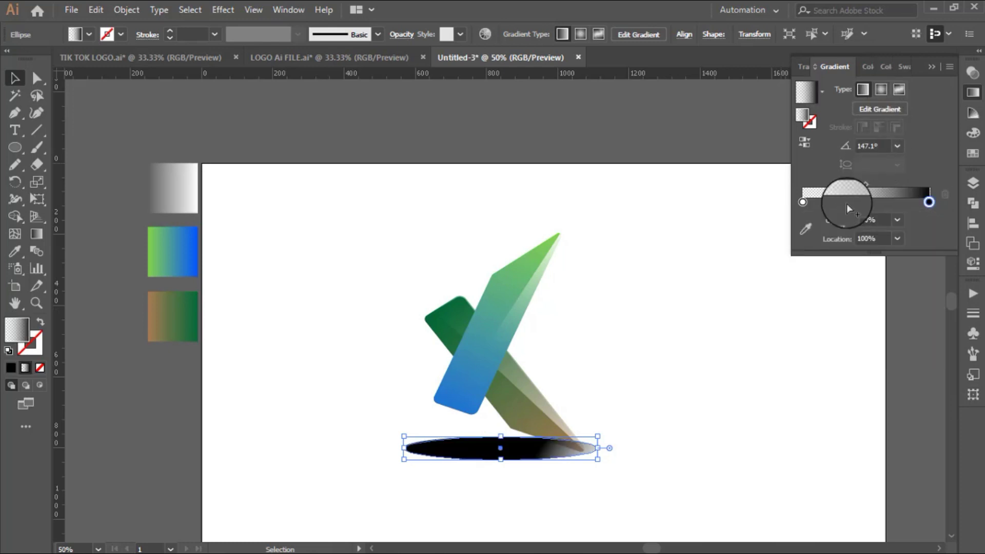
- Make the gradient radial, reversed to a dark centre, with the midpoint adjusted
left_click(878, 89)
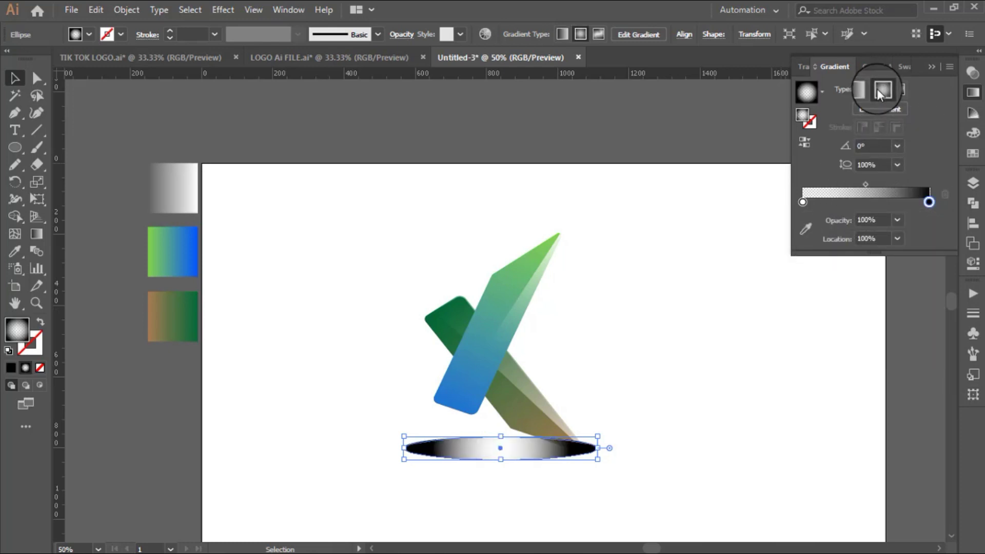
left_click(806, 144)
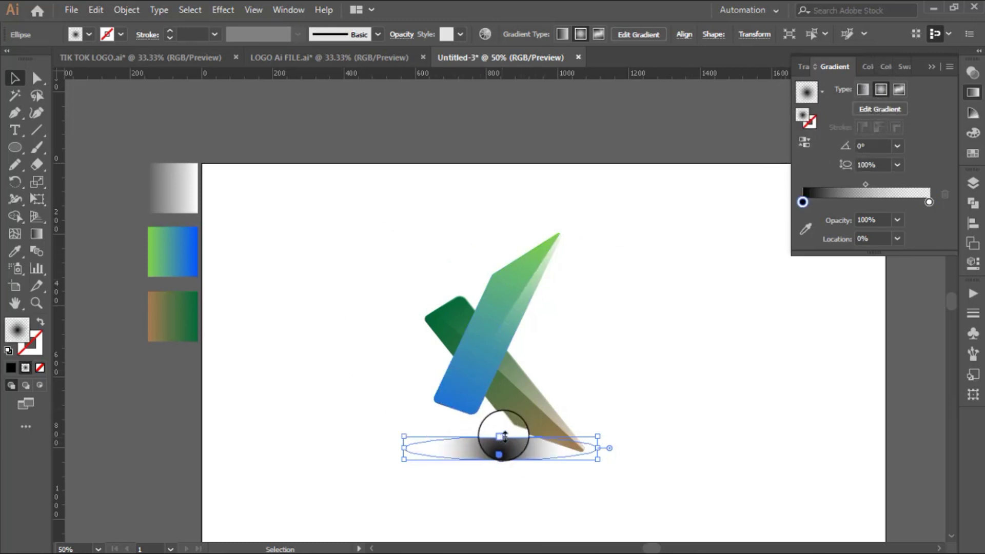
left_click_drag(870, 187, 854, 195)
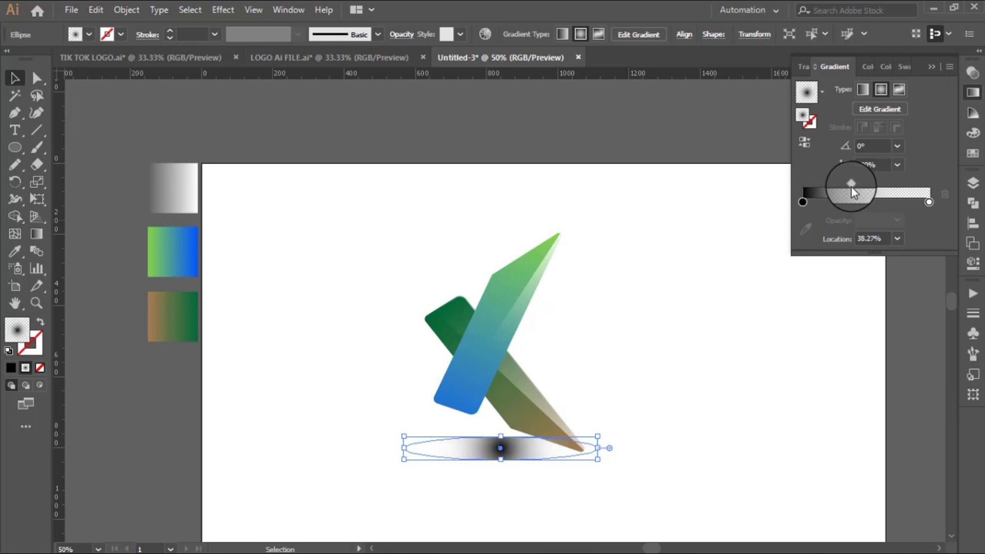
left_click(314, 267)
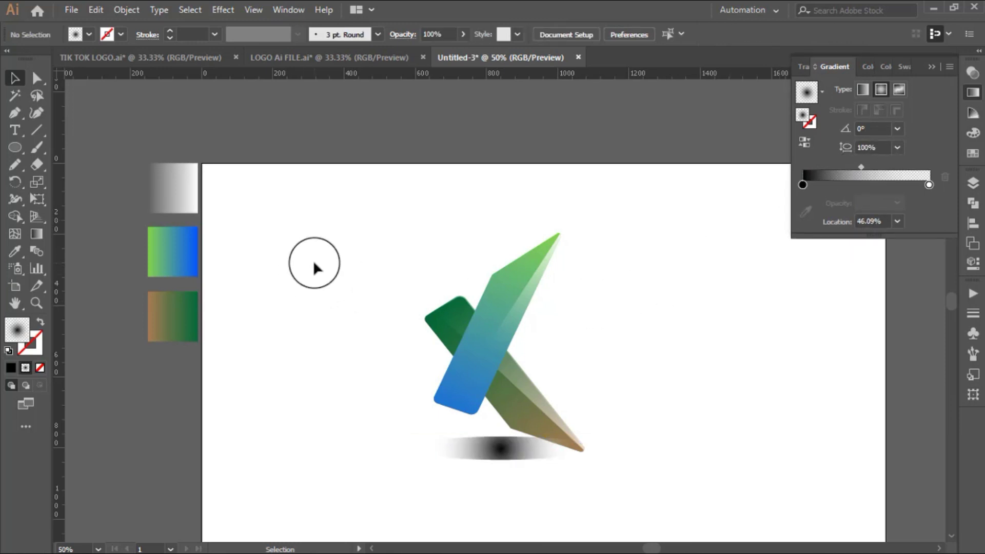
left_click(574, 445)
mouse_move(862, 185)
left_mouse_down()
mouse_move(853, 183)
mouse_move(871, 183)
left_mouse_up()
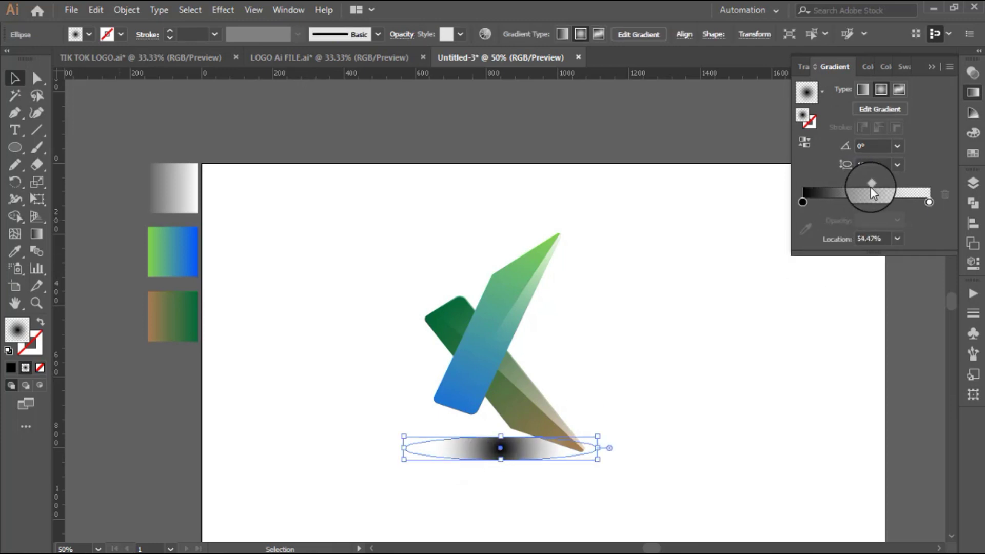
- Set the dark starting stop's opacity to 70%
left_click(801, 202)
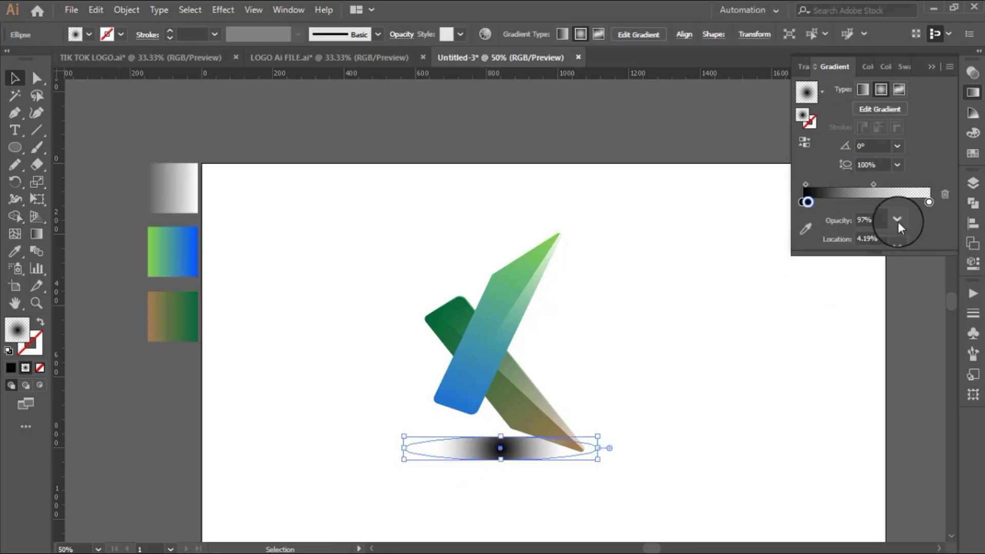
left_click(897, 219)
left_click(809, 202)
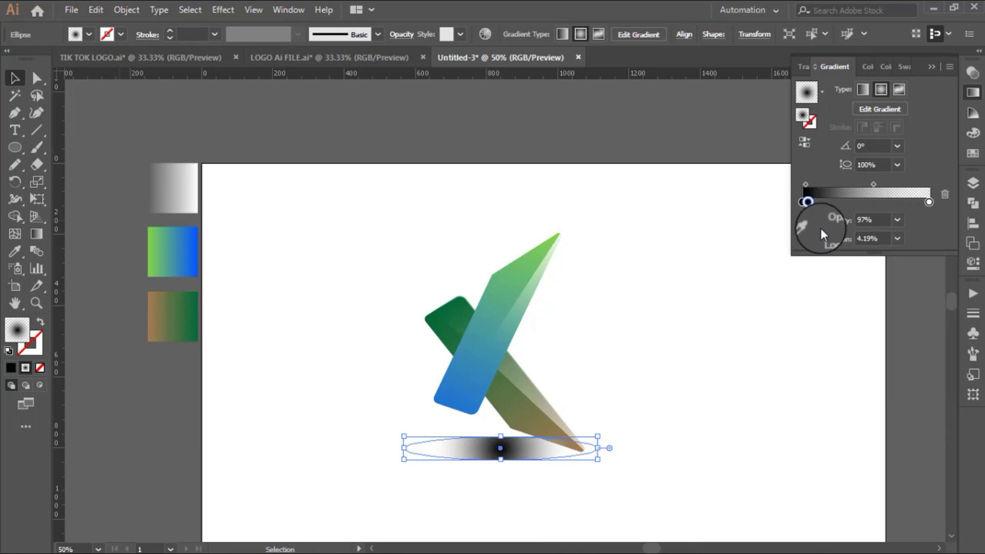
double_click(807, 202)
left_click(807, 200)
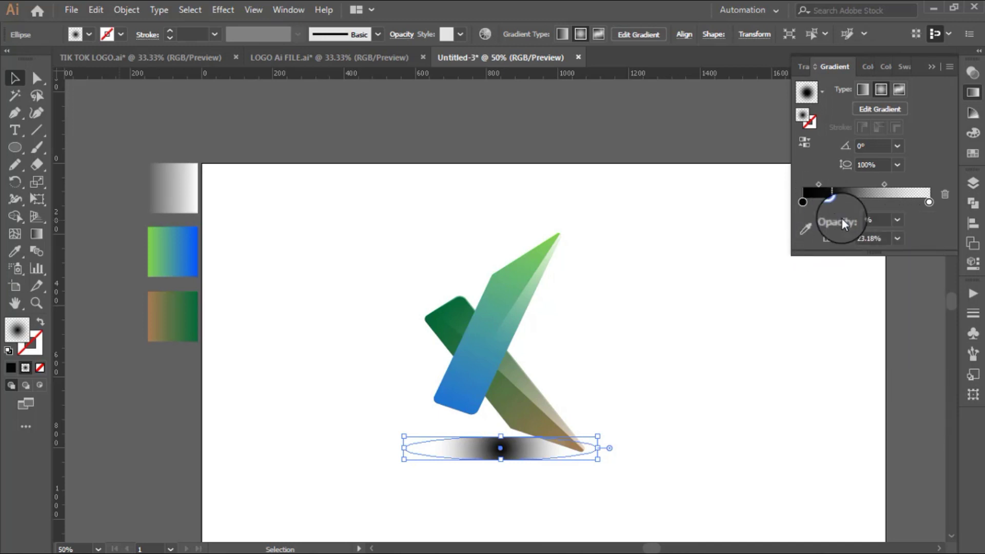
left_click(803, 202)
left_click(897, 220)
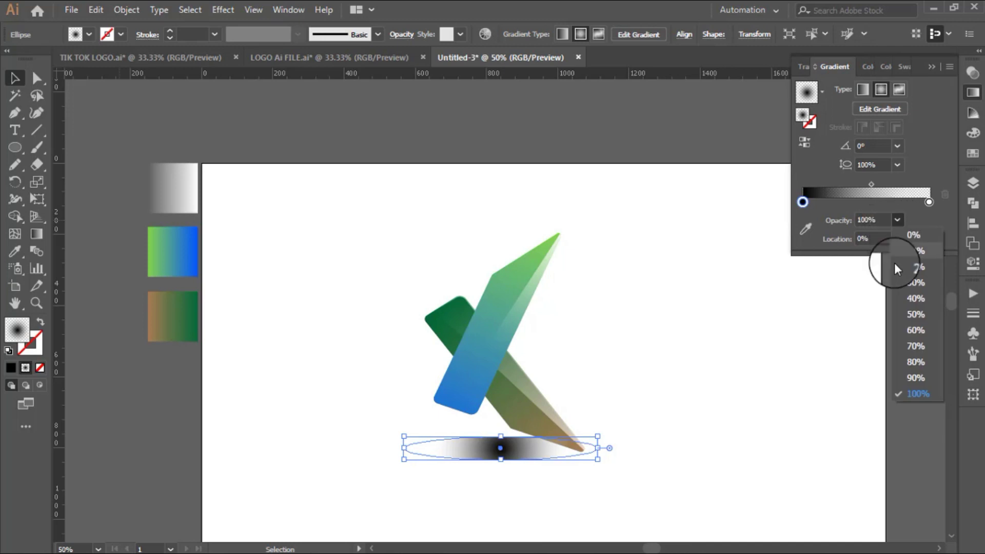
left_click(921, 347)
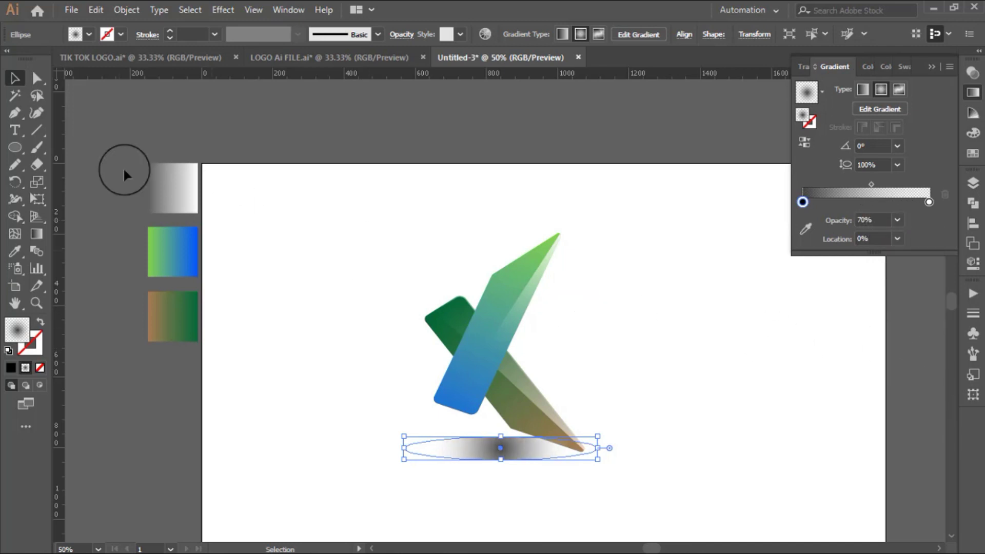
left_click(376, 262)
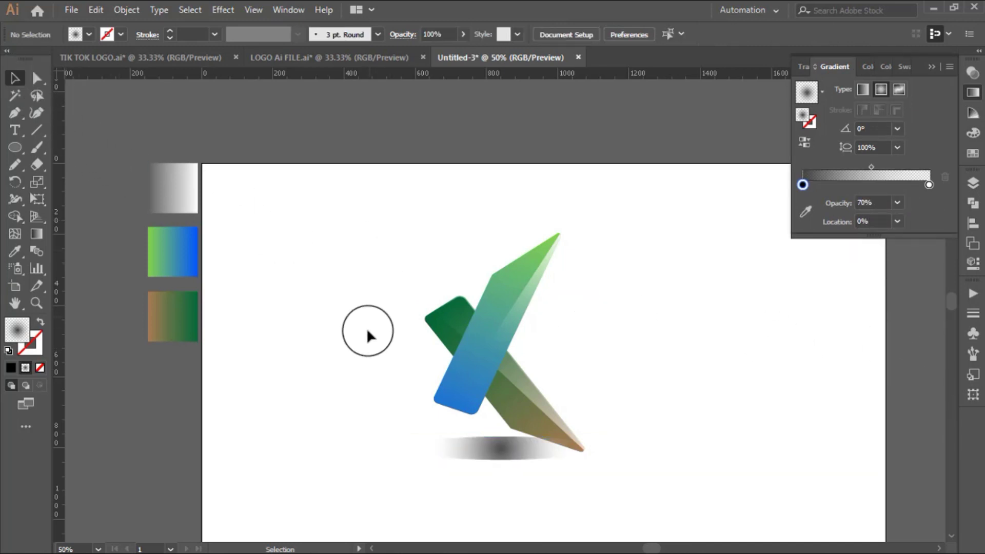
left_click(477, 455)
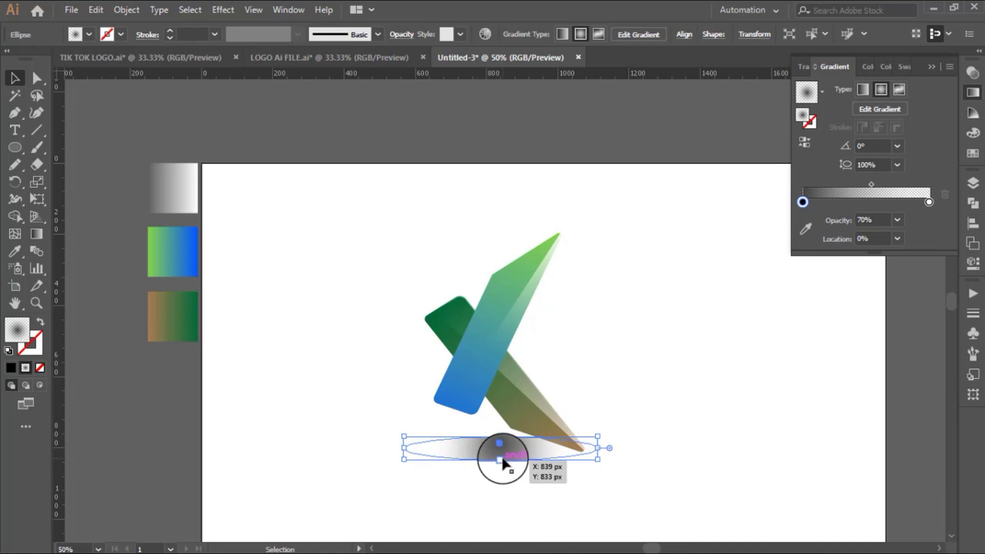
- Apply a 5.4 px Gaussian Blur to the shadow ellipse and squash it into a thin sliver
left_click(223, 8)
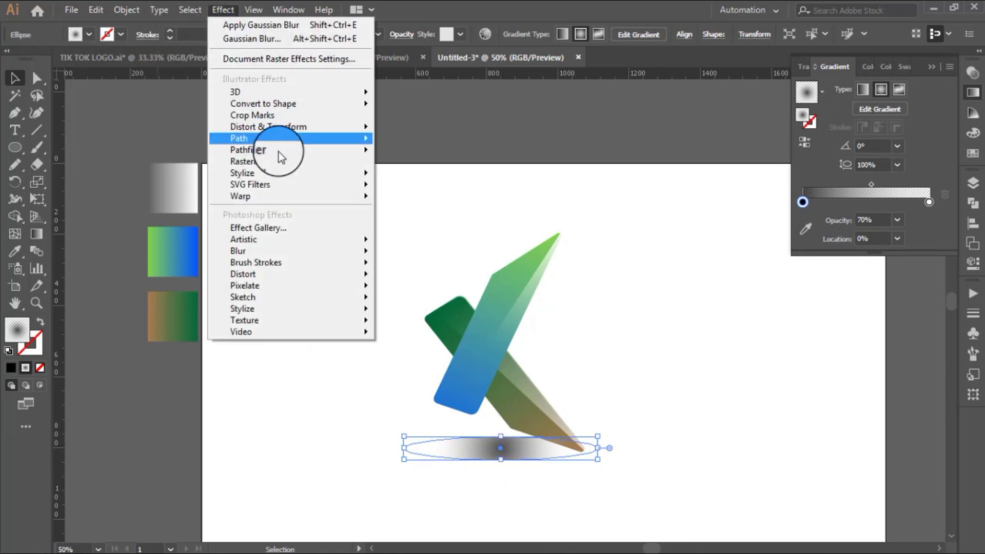
mouse_move(239, 251)
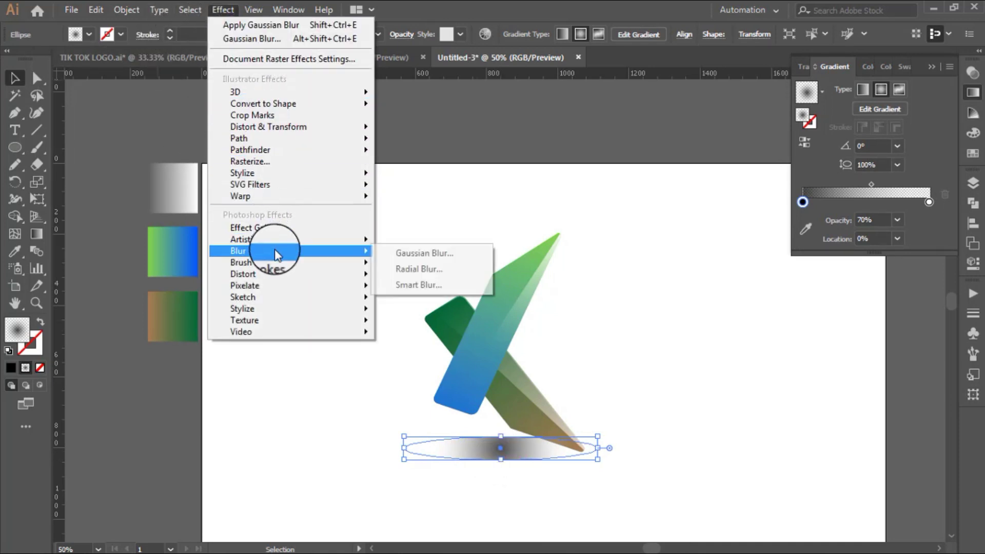
left_click(410, 251)
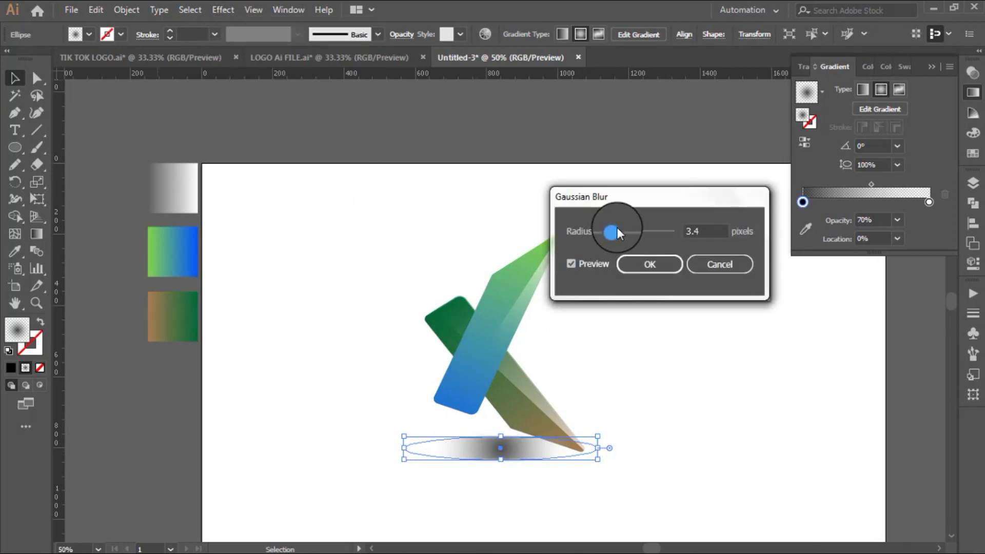
left_click_drag(616, 226, 623, 230)
left_click(638, 267)
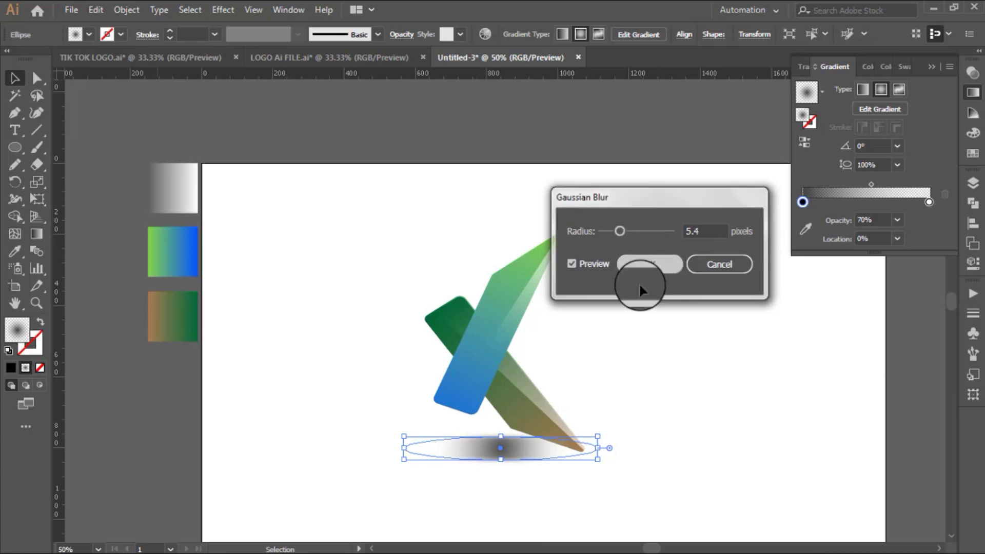
left_click_drag(502, 460, 505, 444)
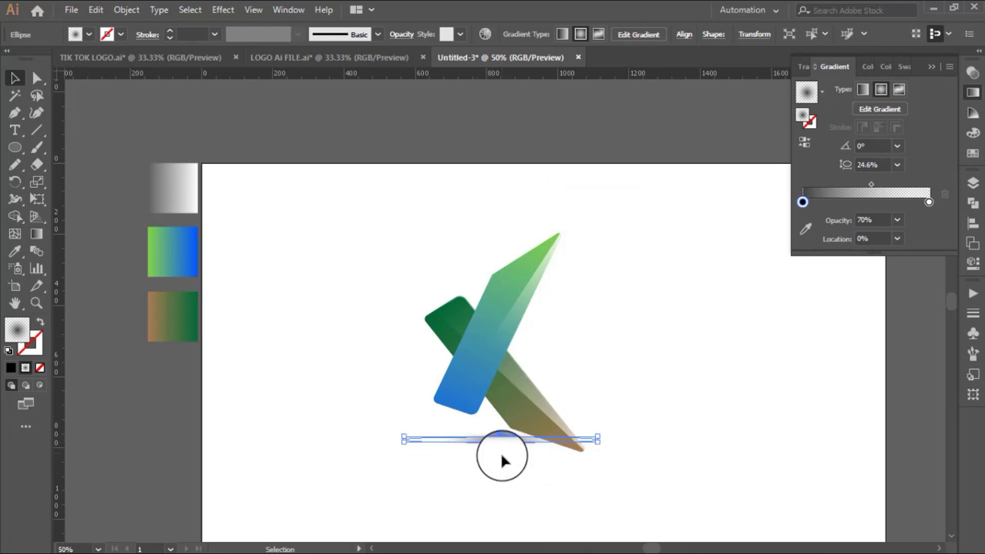
- Widen the shadow by extending its left end, then lower it slightly beneath the logo
left_click(355, 293)
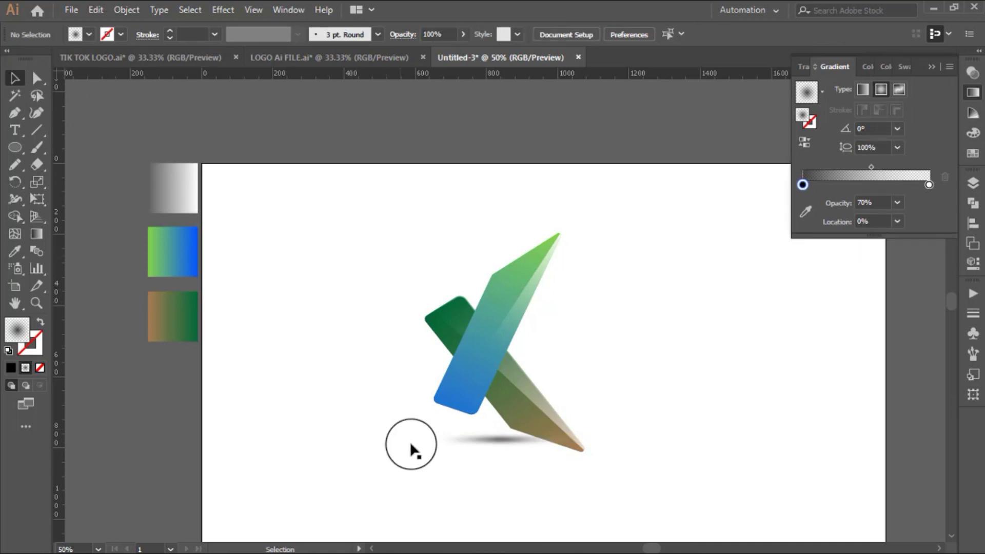
left_click(475, 442)
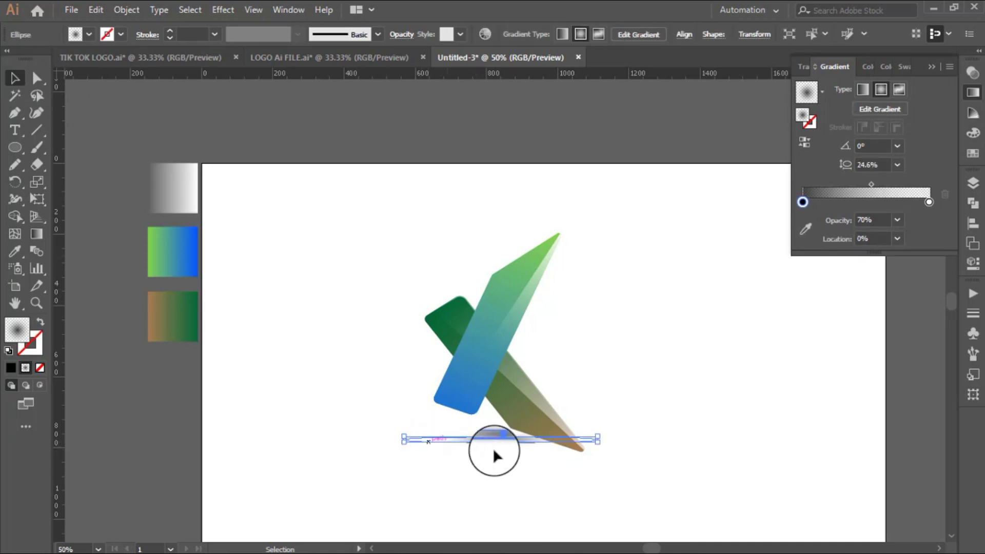
scroll(496, 460, "up", 1)
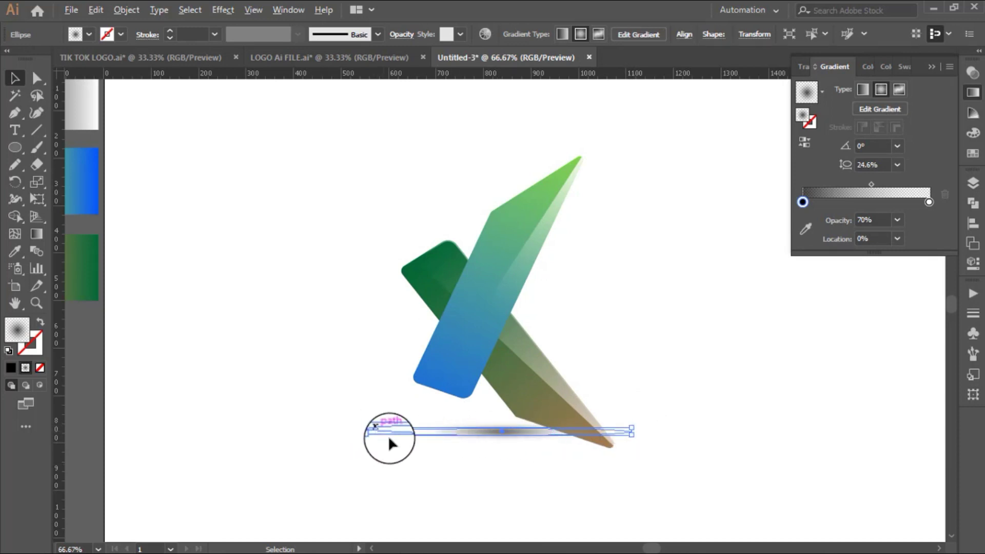
scroll(368, 432, "up", 1)
scroll(367, 431, "up", 1)
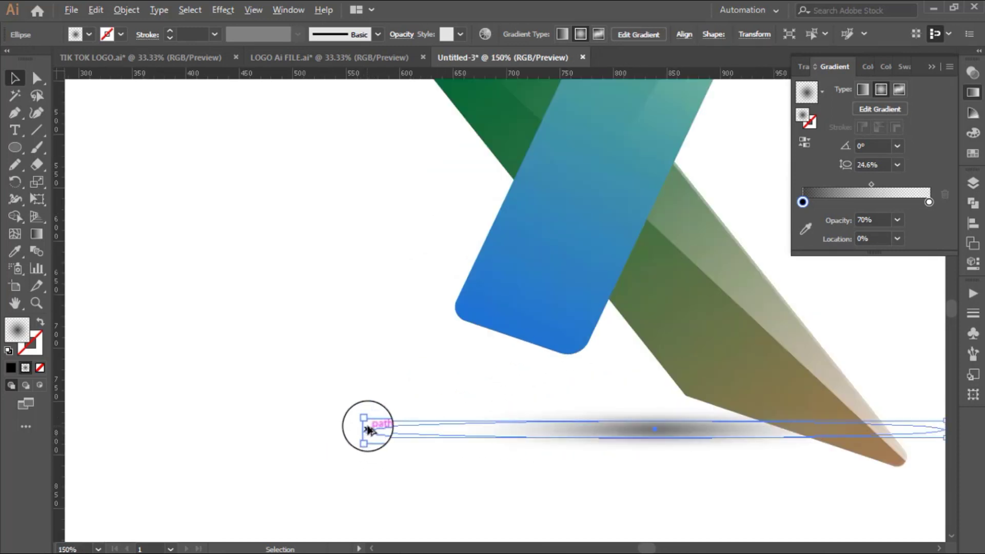
scroll(372, 432, "up", 1)
left_click_drag(358, 430, 179, 430)
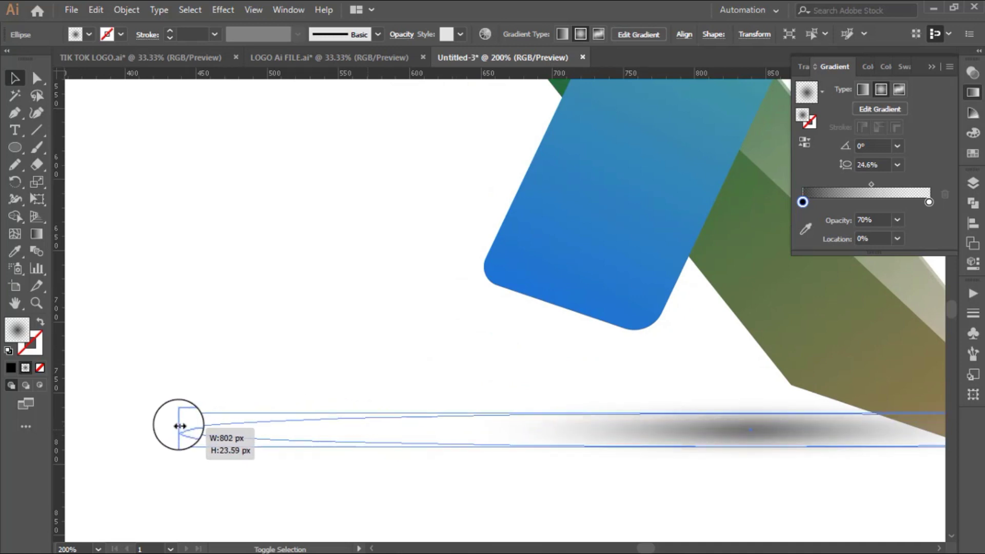
scroll(411, 444, "down", 2)
scroll(444, 447, "down", 1)
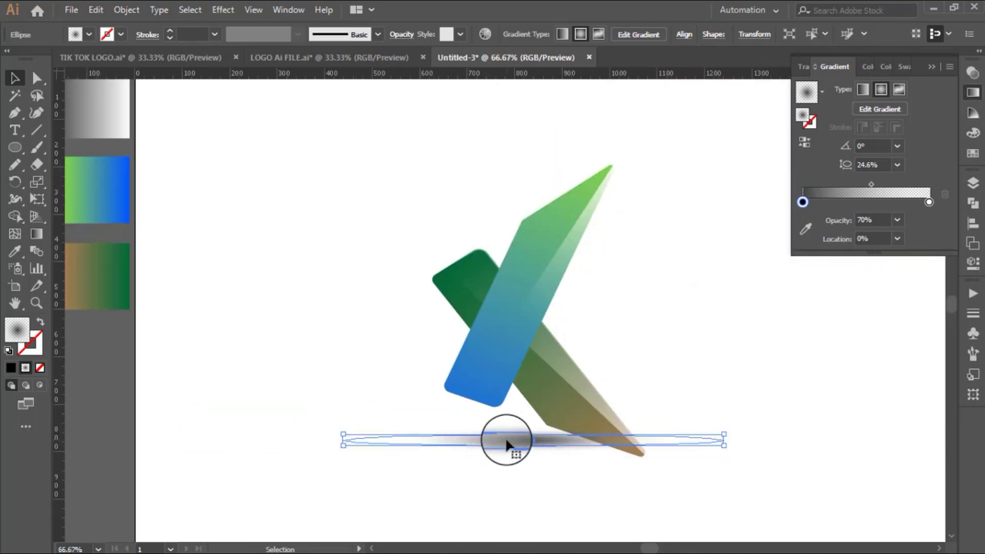
left_click_drag(507, 442, 501, 458)
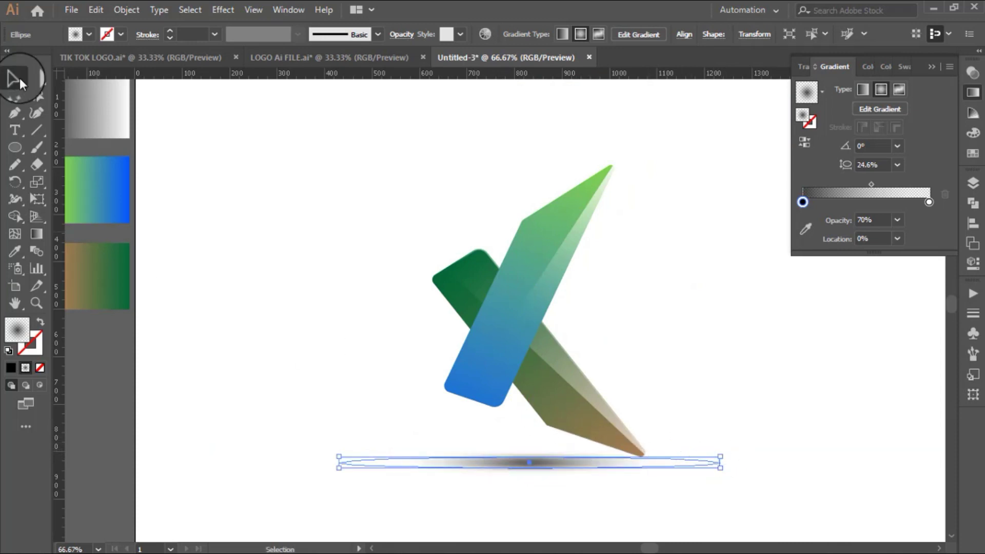
- Rotate the shadow about -10° so it slopes down to the right
left_click(275, 350)
left_click(391, 461)
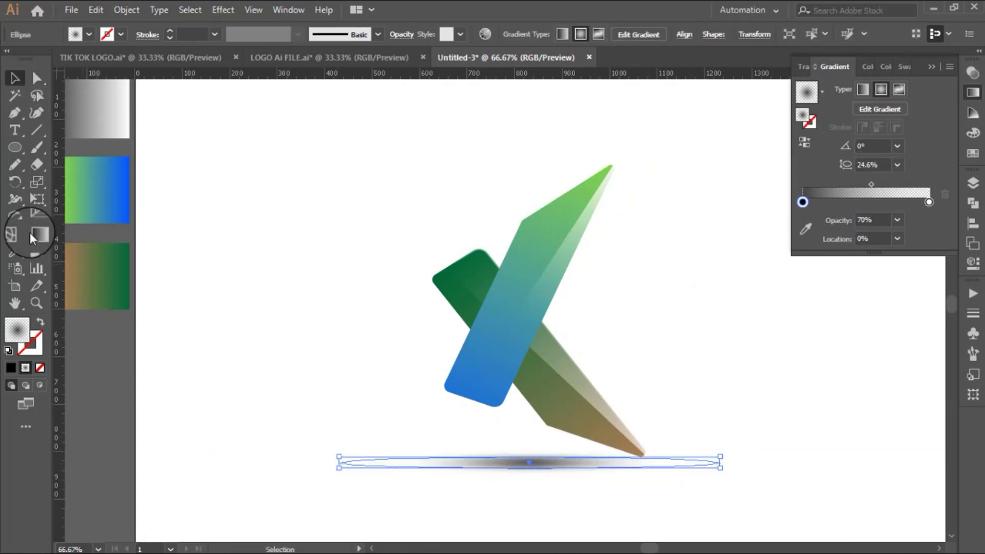
left_click(15, 182)
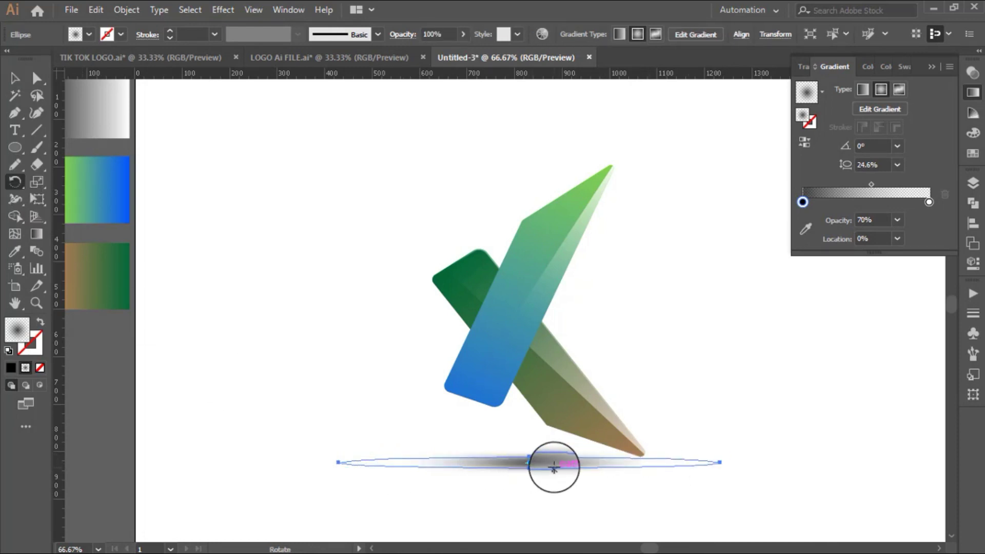
left_click_drag(413, 462, 411, 442)
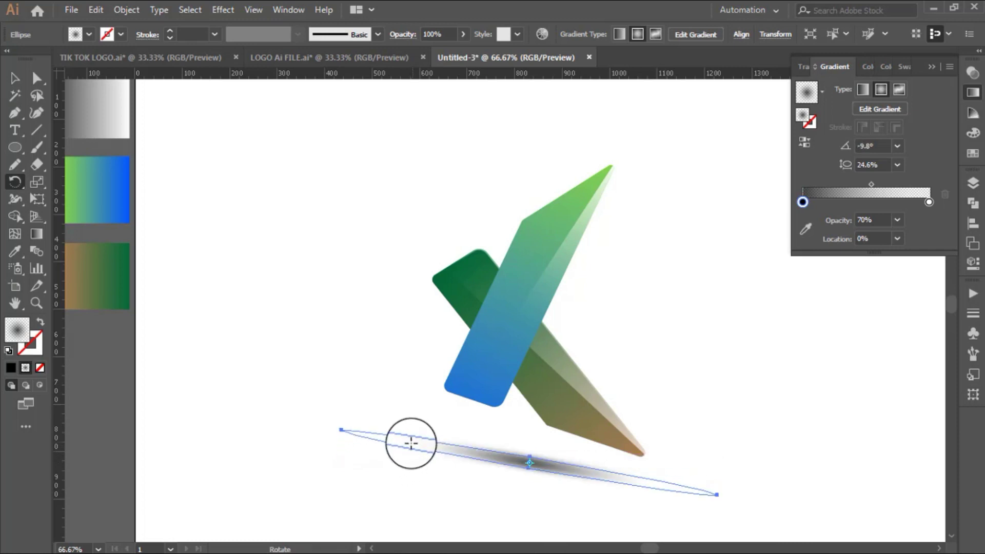
left_click(23, 81)
left_click(337, 309)
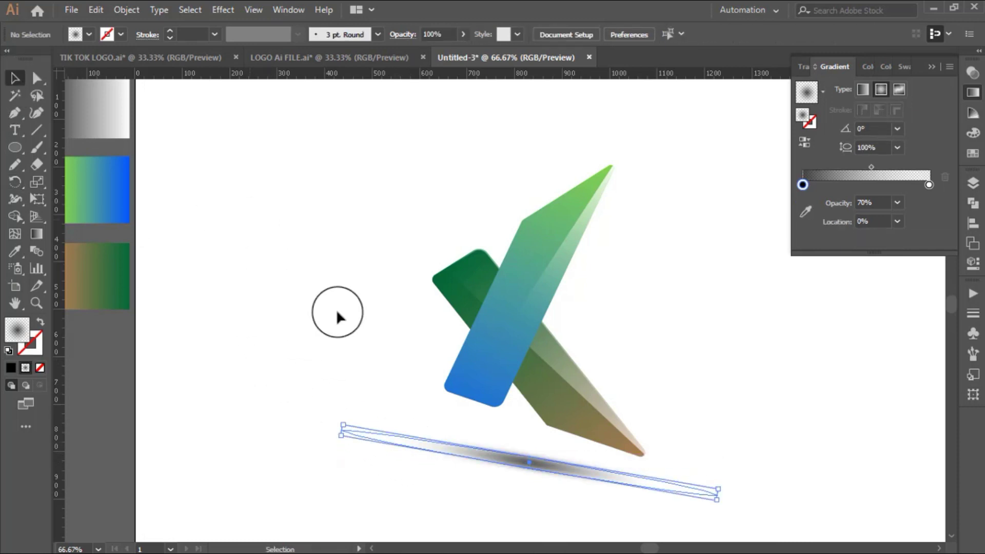
- Lower the shadow ellipse's opacity to 79% in the Transparency panel
scroll(336, 317, "down", 1)
scroll(338, 325, "down", 1)
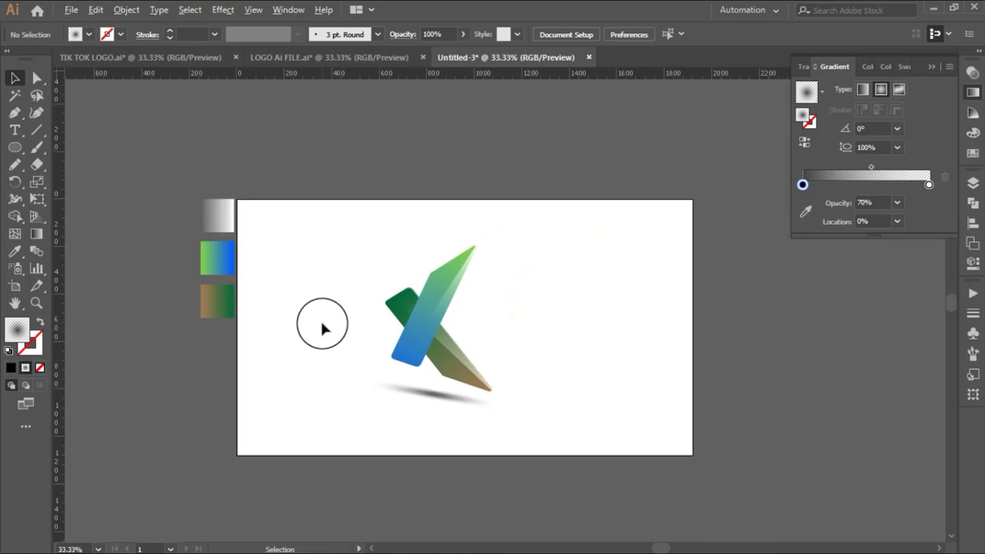
left_click(452, 397)
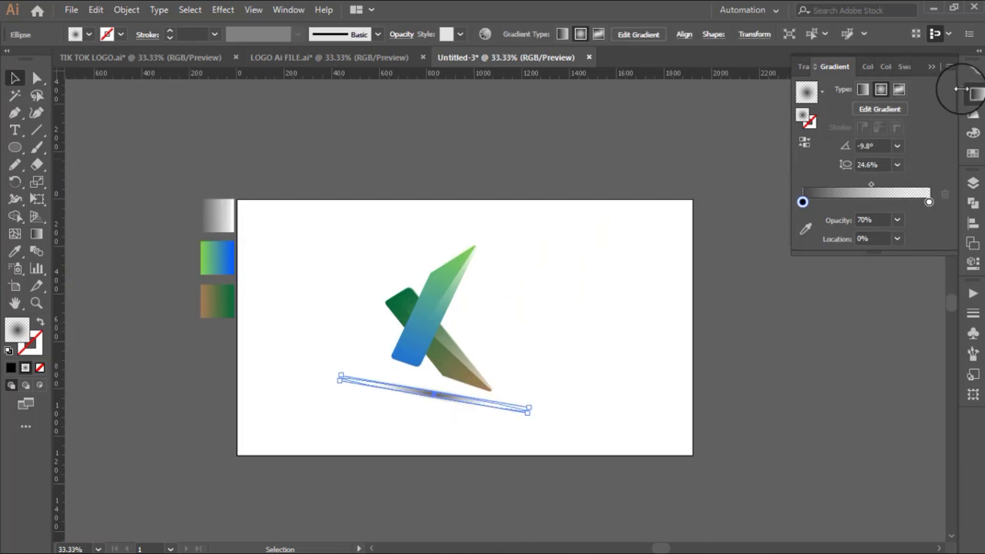
left_click(973, 72)
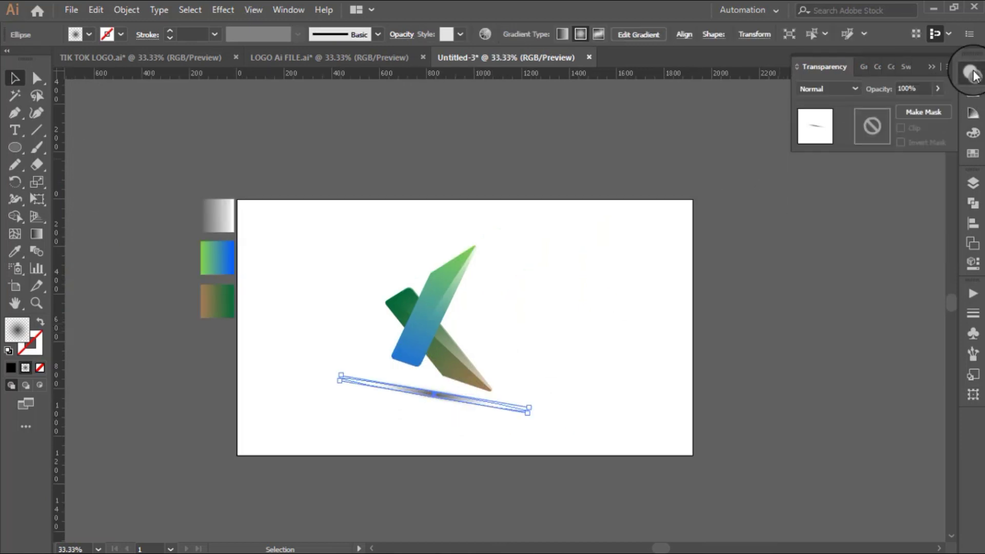
left_click(943, 88)
left_click_drag(942, 106, 930, 108)
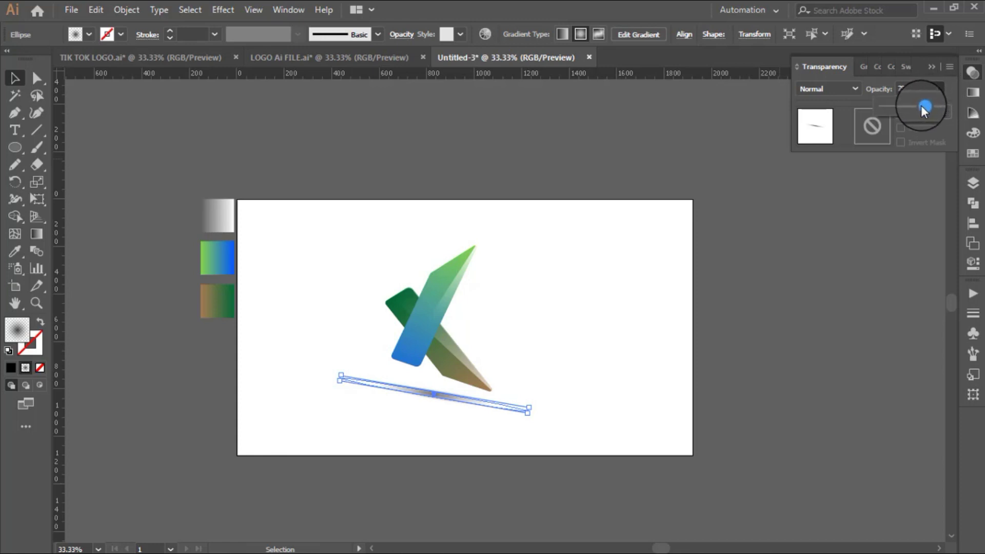
- Deselect and pan the view to recenter the logo and preview the softer shadow
left_click(328, 251)
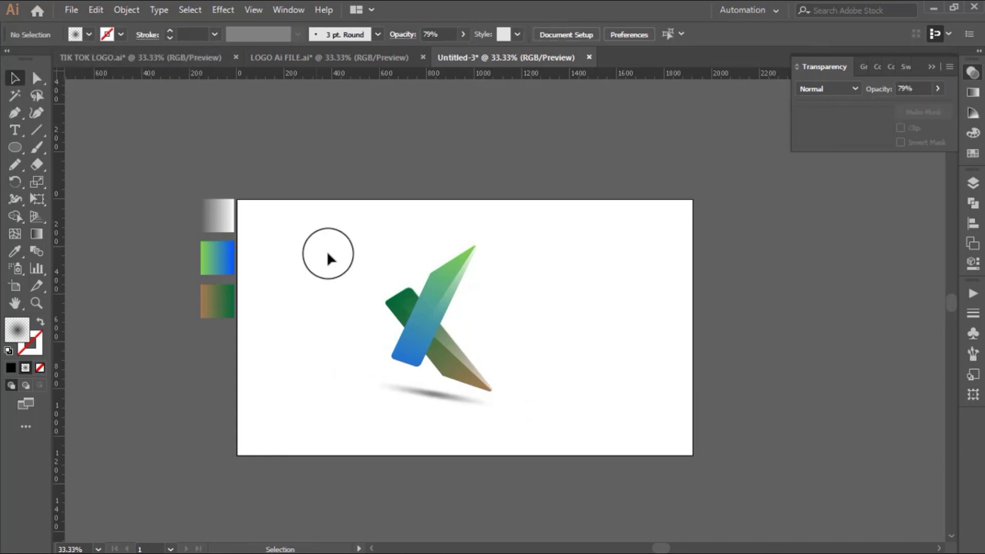
scroll(478, 313, "down", 2)
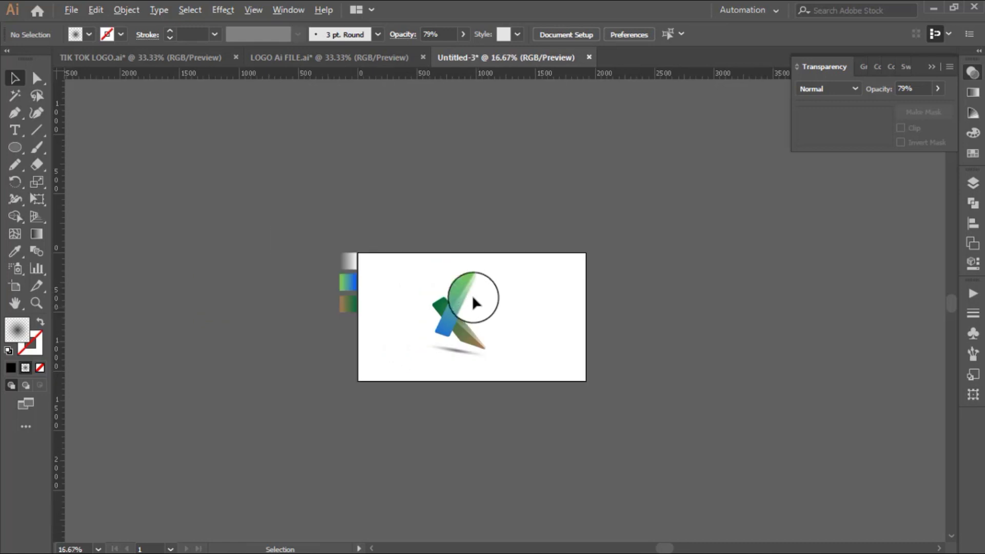
scroll(473, 286, "up", 2)
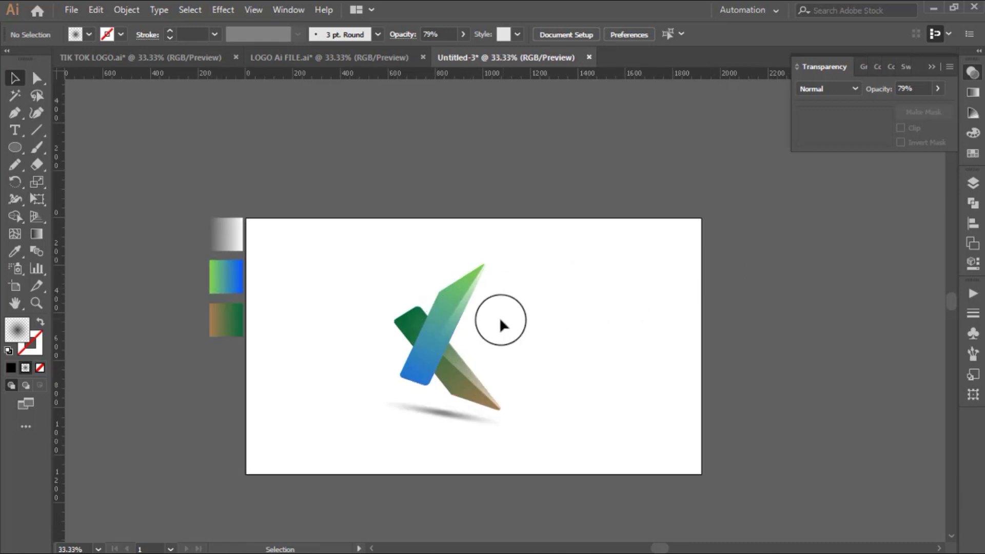
scroll(495, 317, "up", 1)
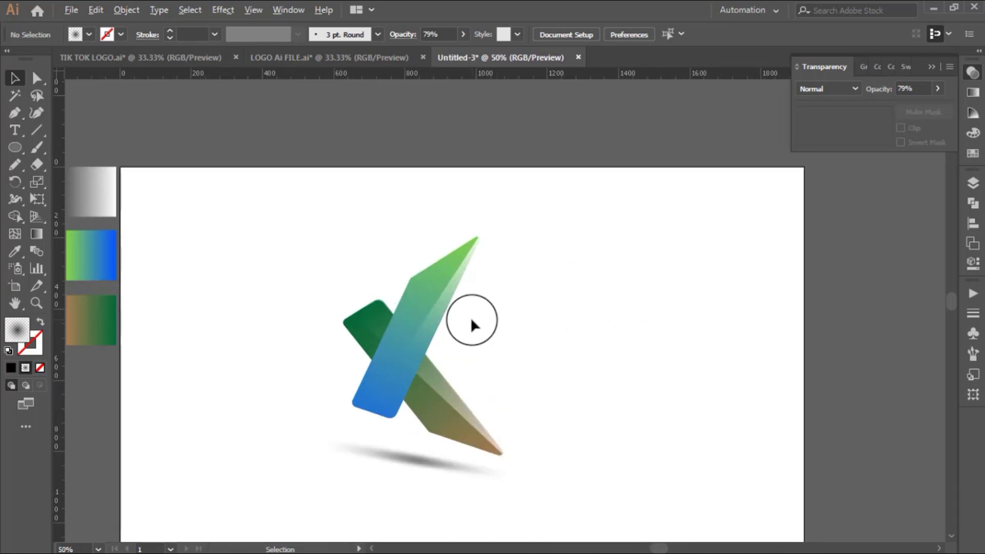
scroll(471, 325, "up", 1)
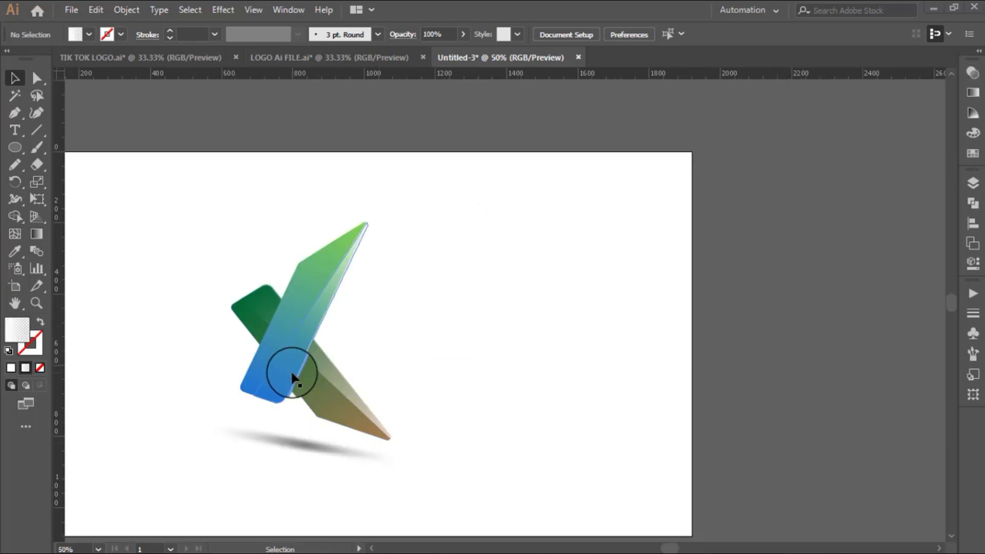
key("space")
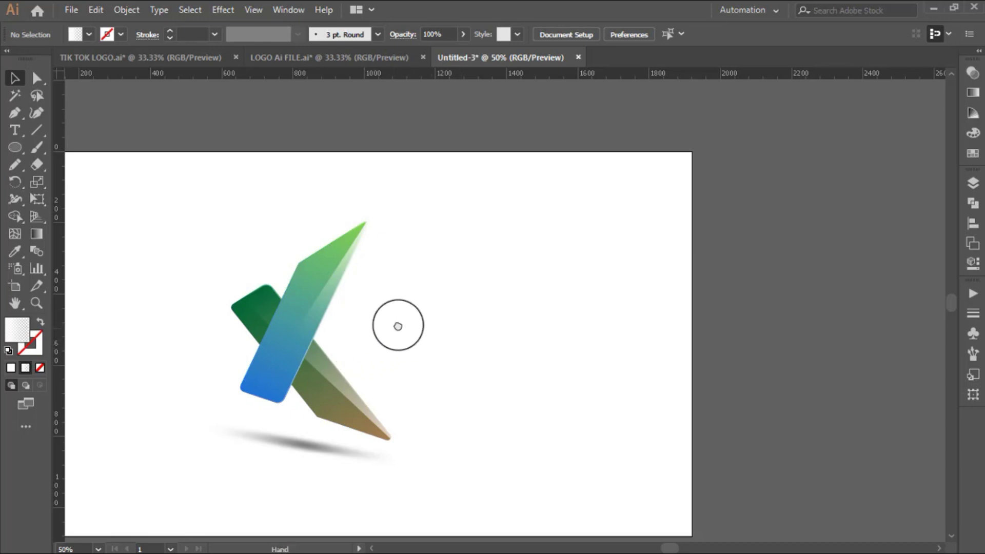
mouse_move(397, 326)
left_mouse_down()
mouse_move(487, 296)
mouse_move(510, 306)
left_mouse_up()
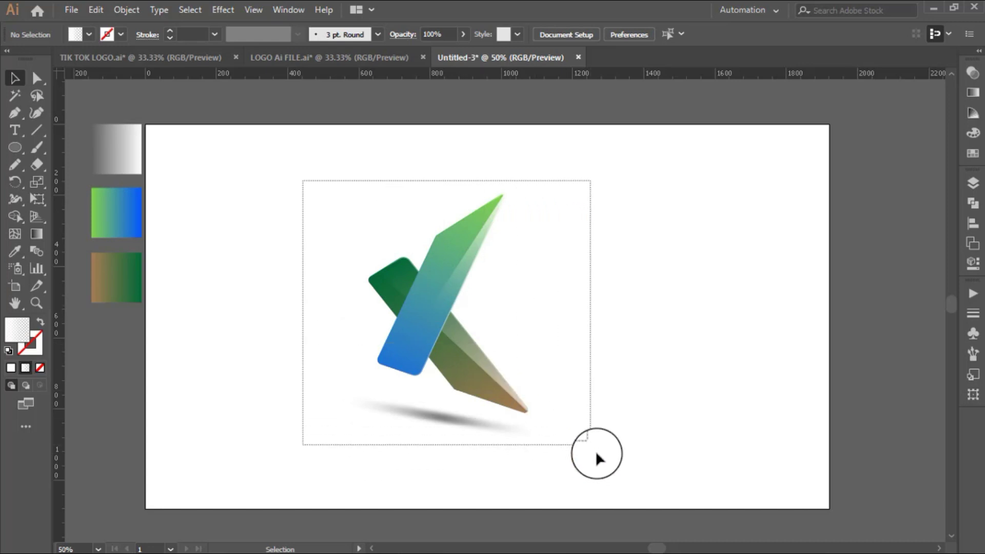
- Group the logo pieces with their shadow and move the group left on the artboard
left_click_drag(431, 298, 595, 450)
key("a")
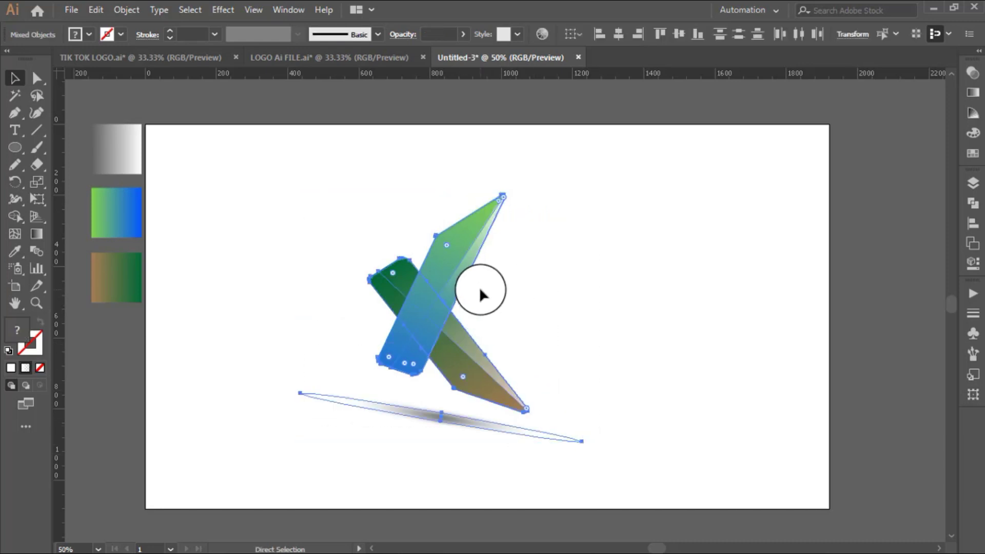
key("v")
right_click(441, 258)
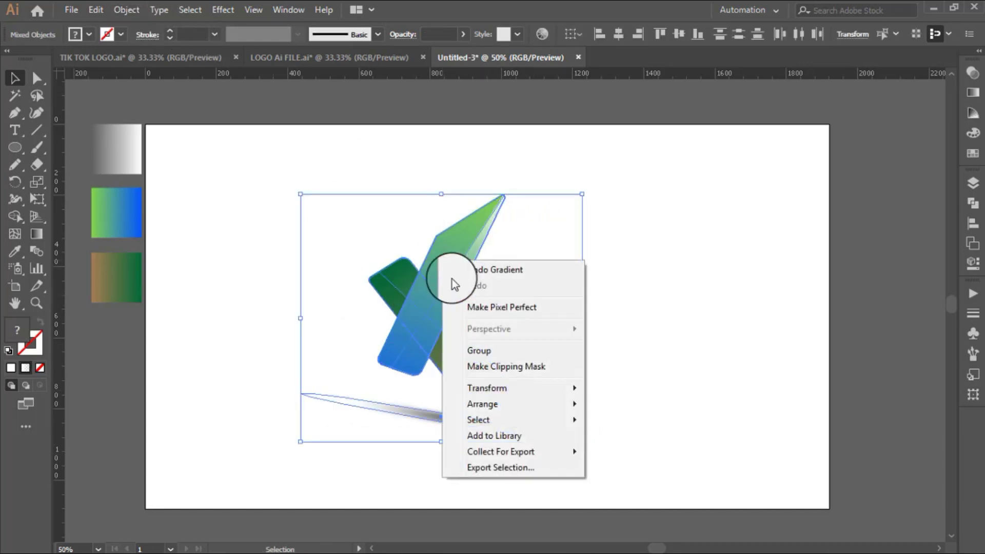
left_click(488, 352)
left_click(664, 300)
mouse_move(459, 283)
left_mouse_down()
mouse_move(488, 278)
mouse_move(432, 303)
left_mouse_up()
left_click(657, 293)
- Move Layer 2 beneath Layer 1, then select the grey gradient sample group
left_click(973, 183)
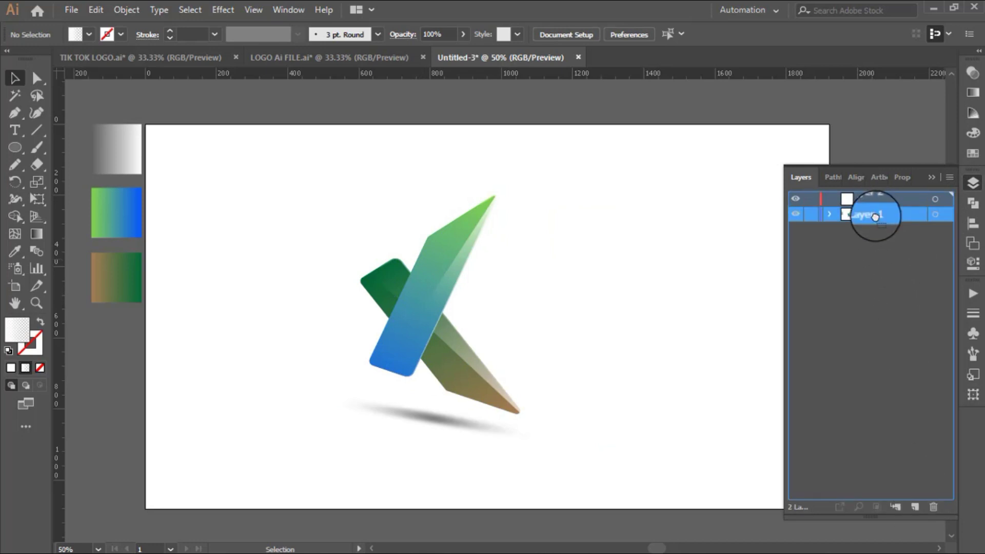
left_click_drag(882, 229, 876, 218)
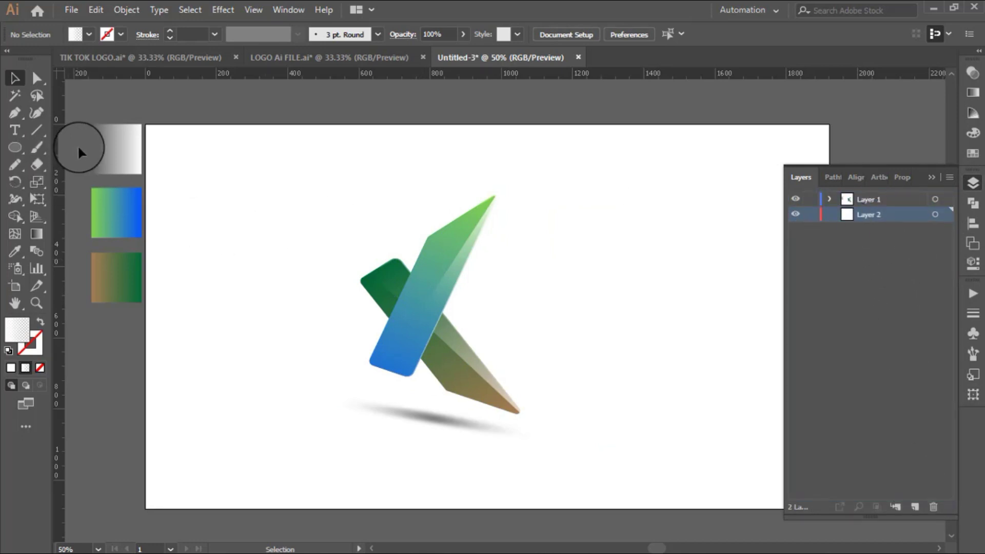
left_click(122, 145)
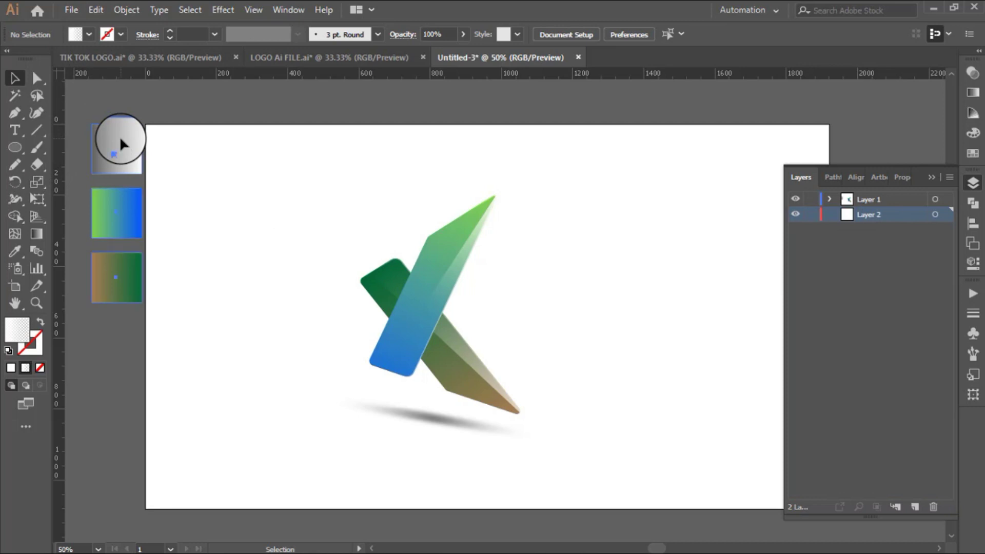
left_click(120, 143)
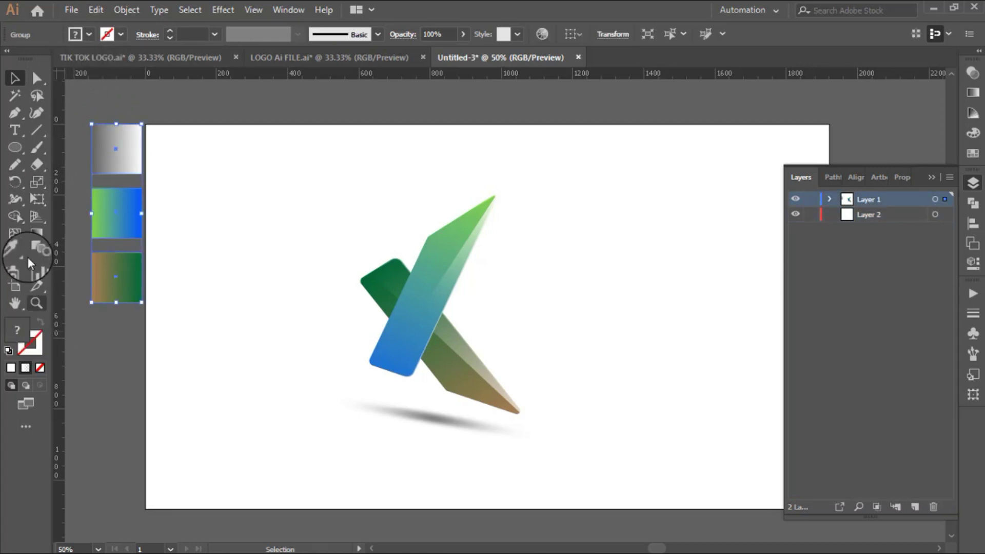
left_click(36, 234)
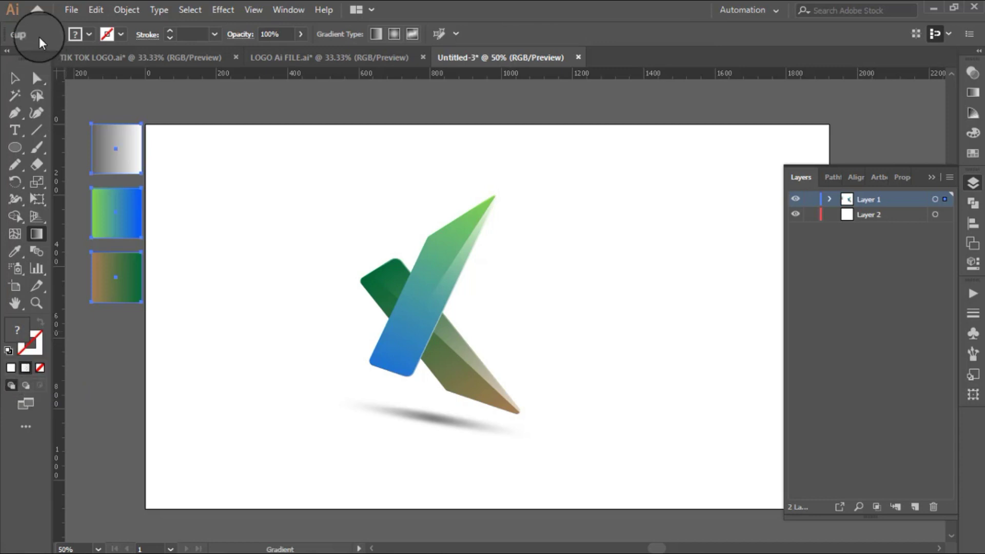
- Draw a rectangle and stretch it to the artboard's left, top, right and bottom edges
mouse_move(15, 147)
left_mouse_down()
mouse_move(53, 165)
mouse_move(67, 148)
left_mouse_up()
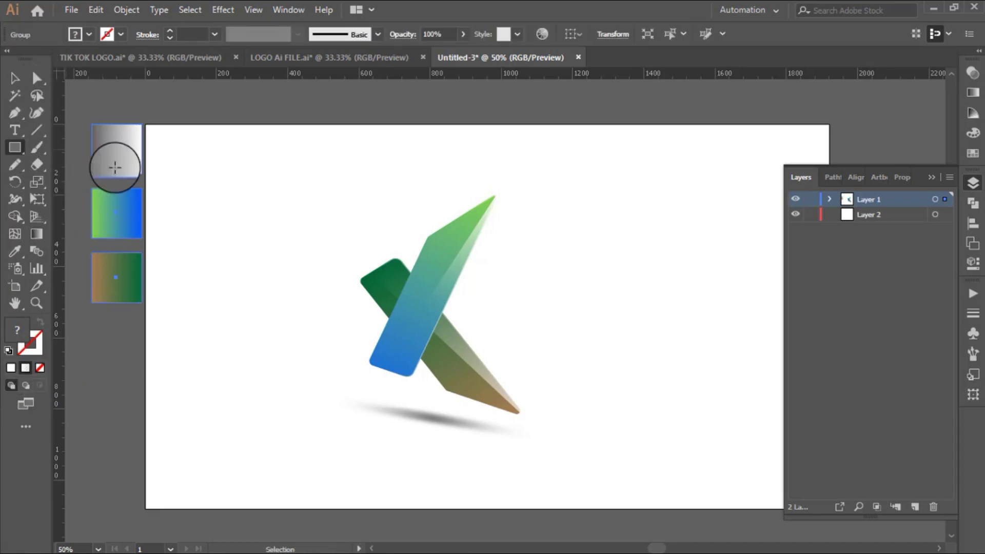
left_click_drag(222, 146, 456, 375)
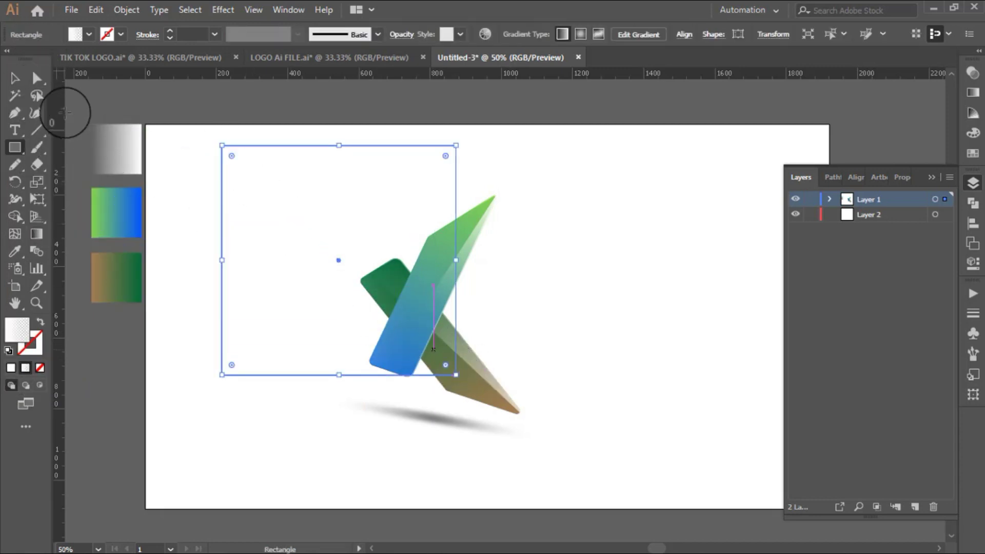
left_click(15, 78)
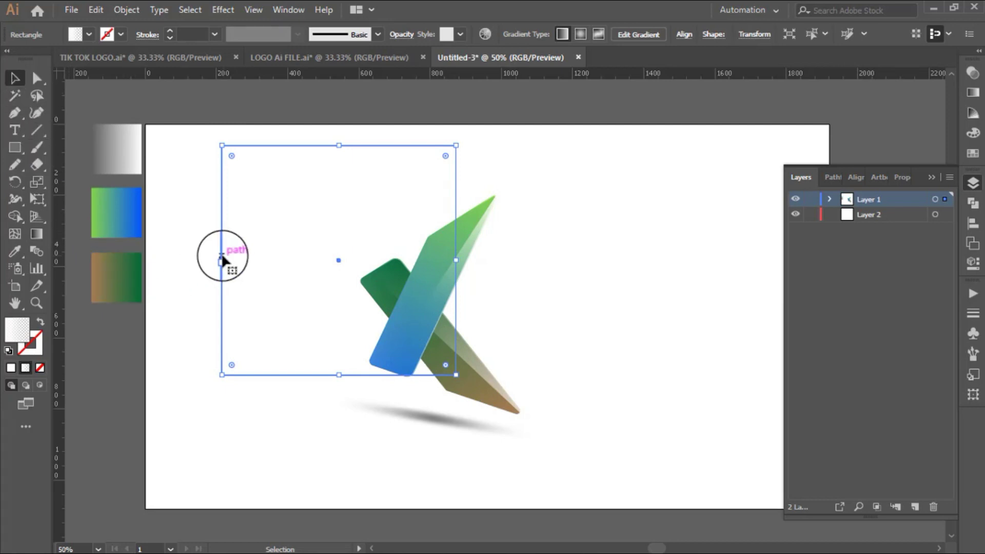
left_click_drag(222, 260, 146, 260)
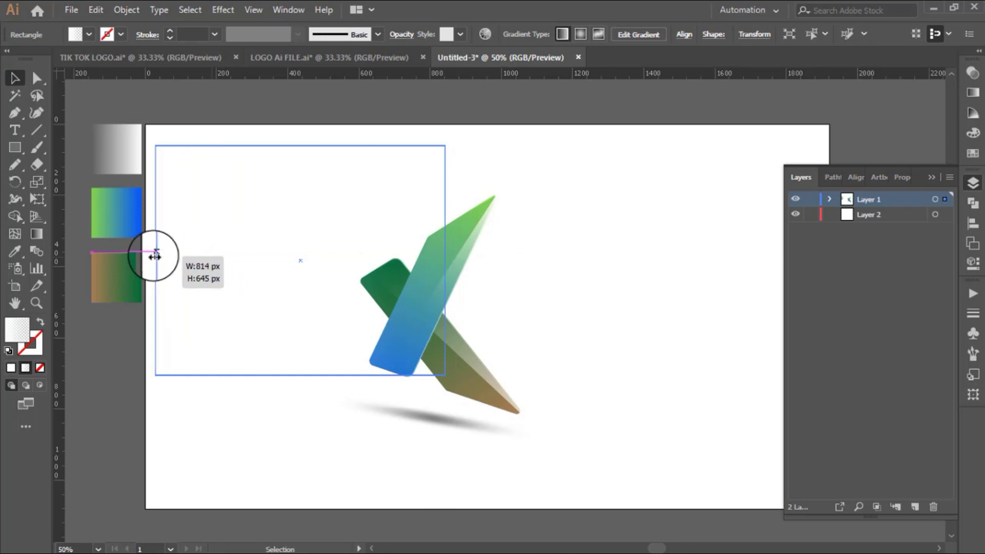
left_click_drag(295, 146, 295, 124)
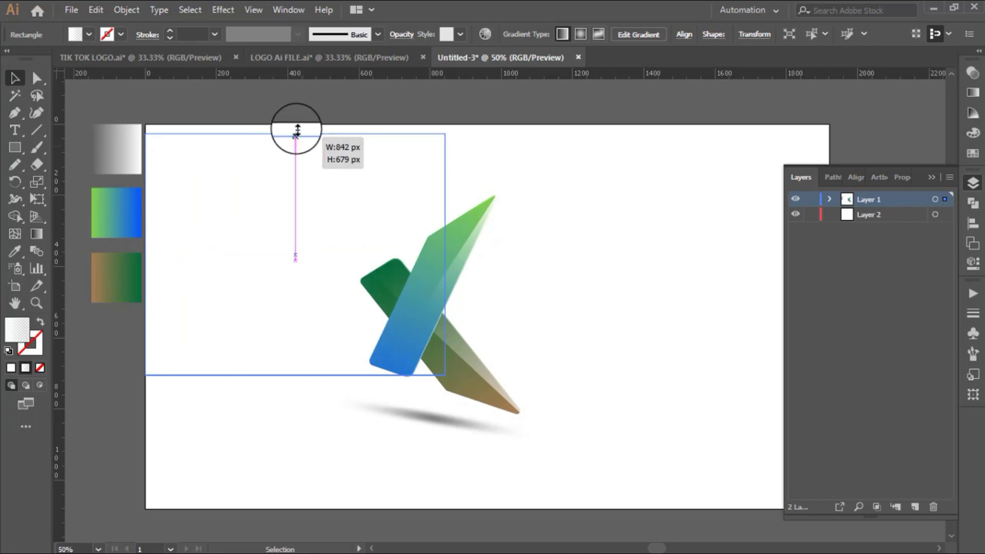
scroll(374, 251, "down", 1, "alt")
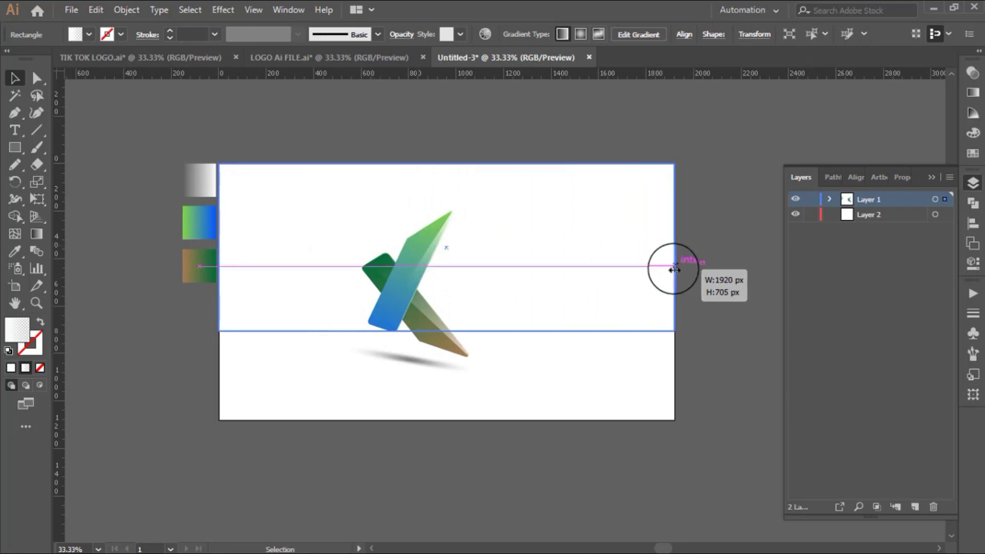
left_click_drag(419, 246, 675, 247)
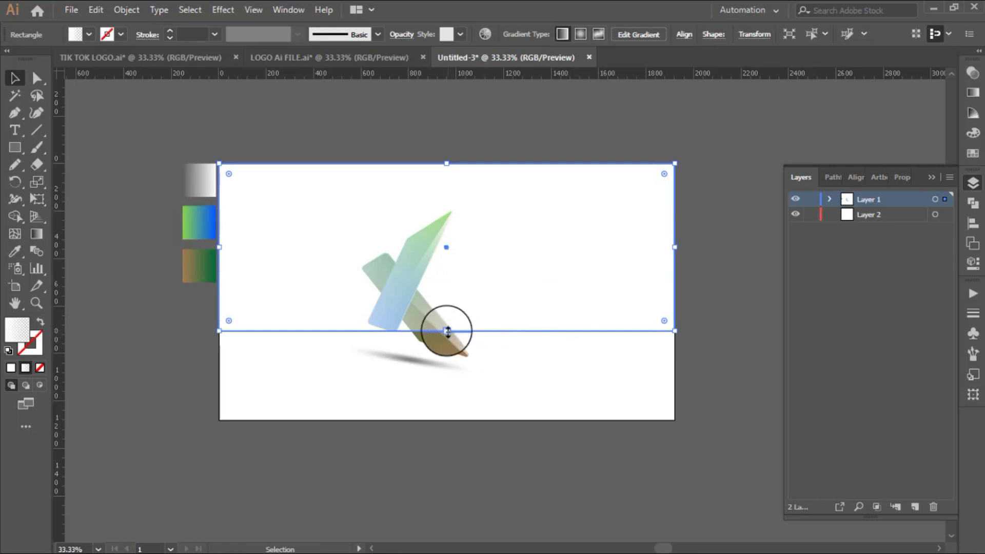
left_click_drag(445, 331, 464, 420)
- Move the rectangle from Layer 1 into Layer 2, behind the logo
left_click(823, 198)
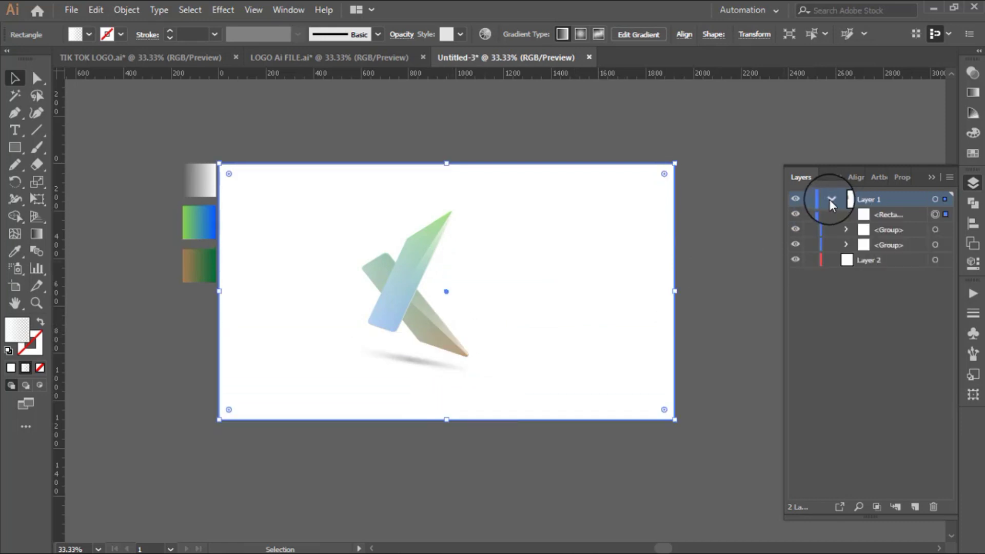
left_click_drag(891, 215, 873, 260)
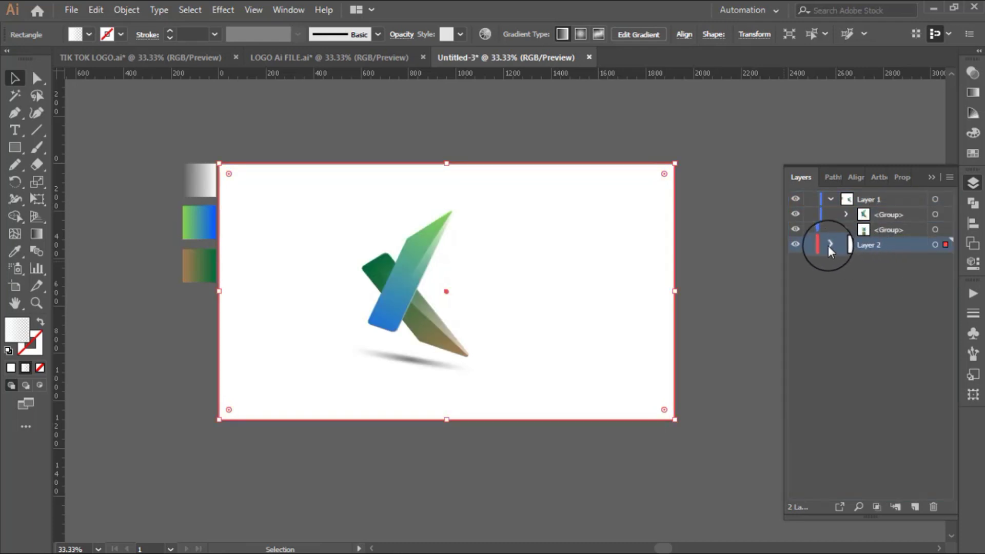
left_click(829, 244)
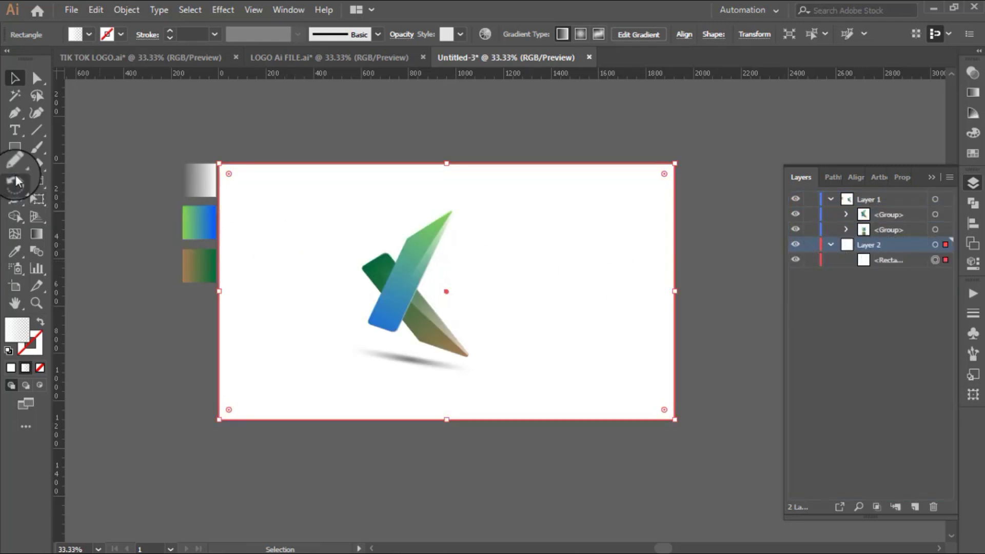
- Reselect the background rectangle through its entry in Layer 2
left_click(18, 252)
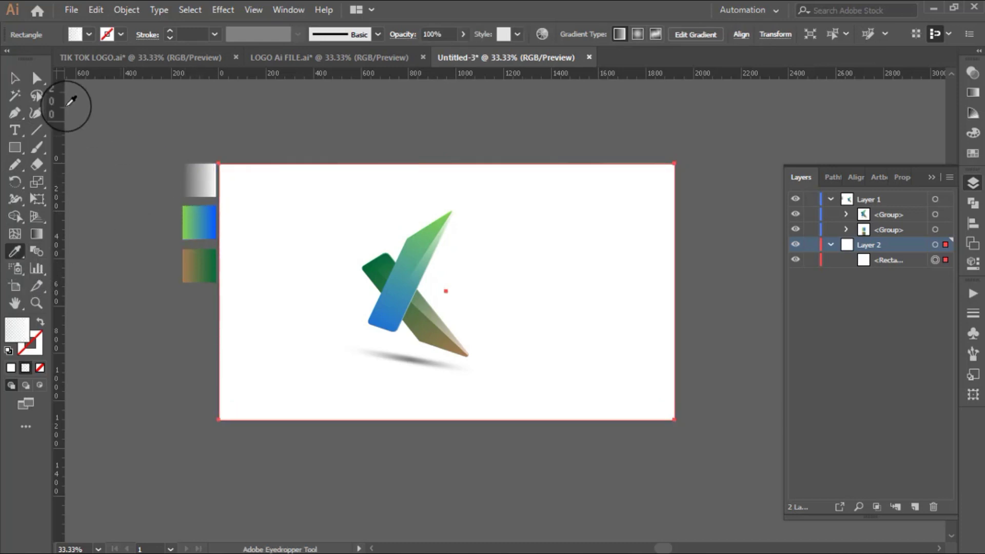
left_click(14, 78)
left_click(713, 275)
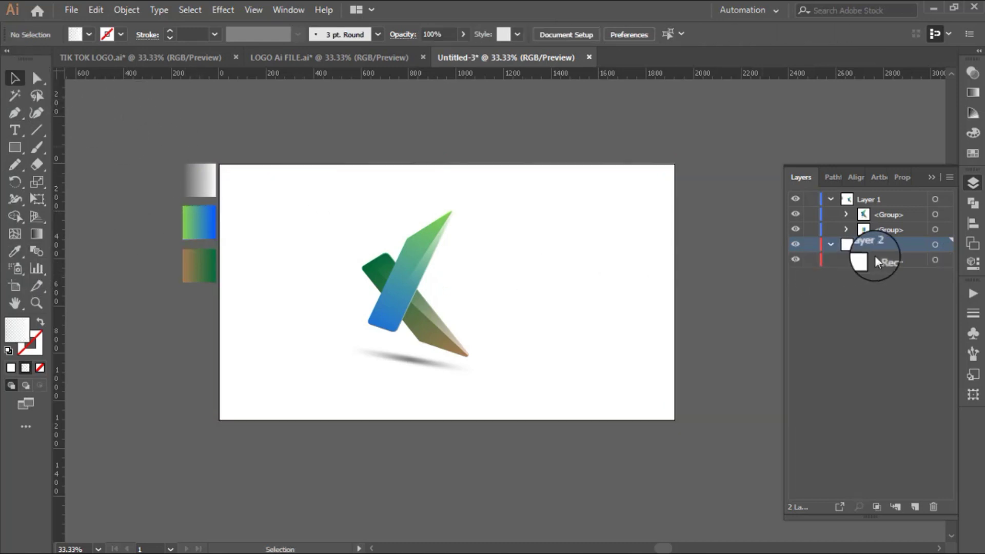
left_click(872, 260)
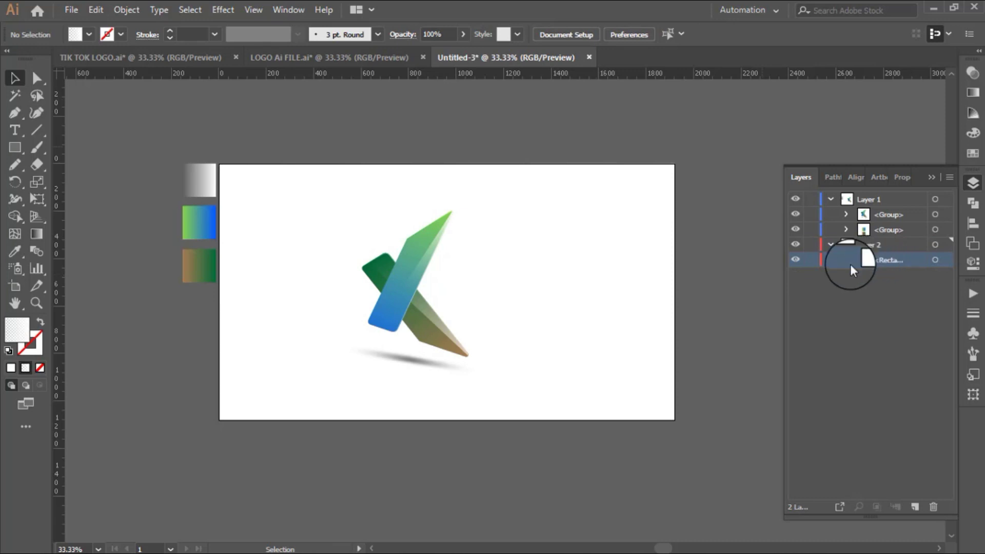
left_click(935, 261)
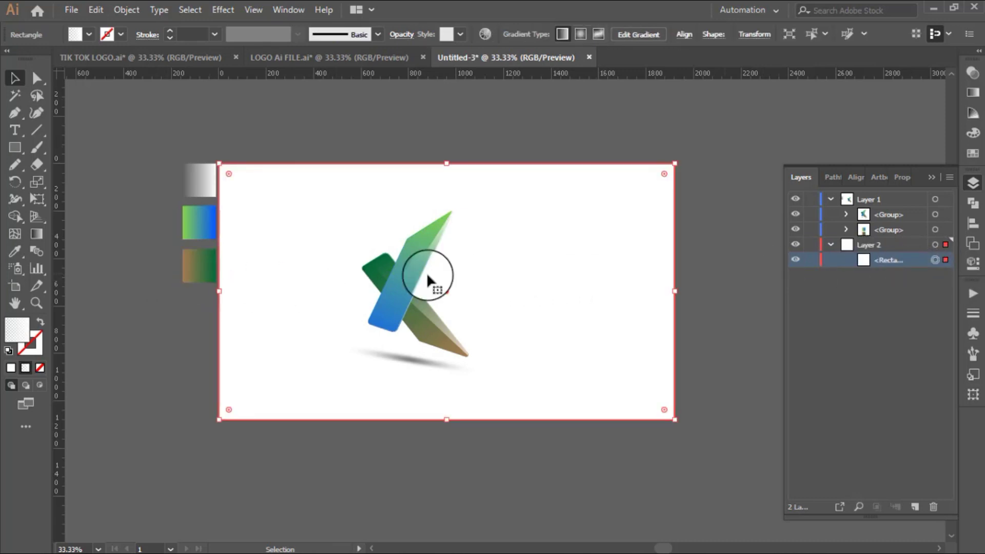
left_click(17, 249)
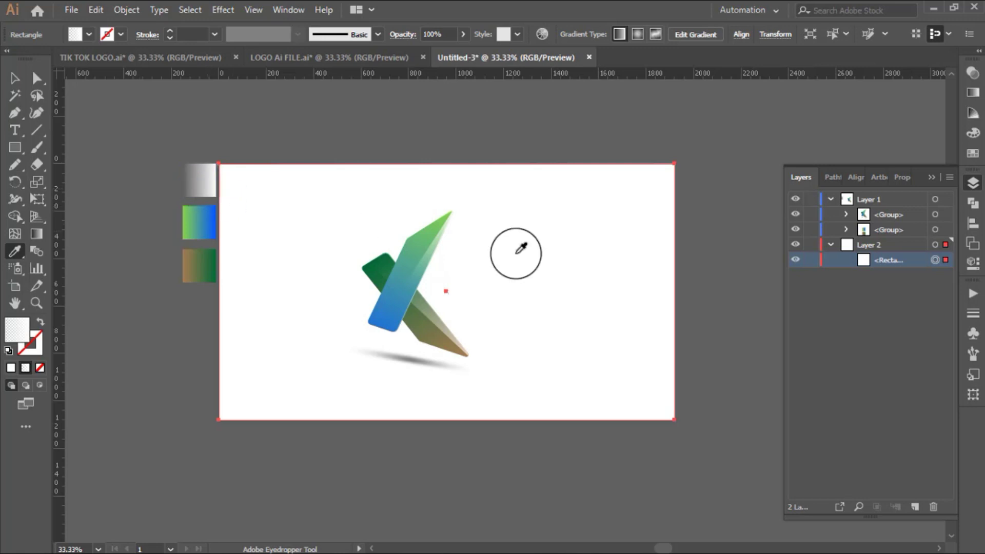
left_click(827, 242)
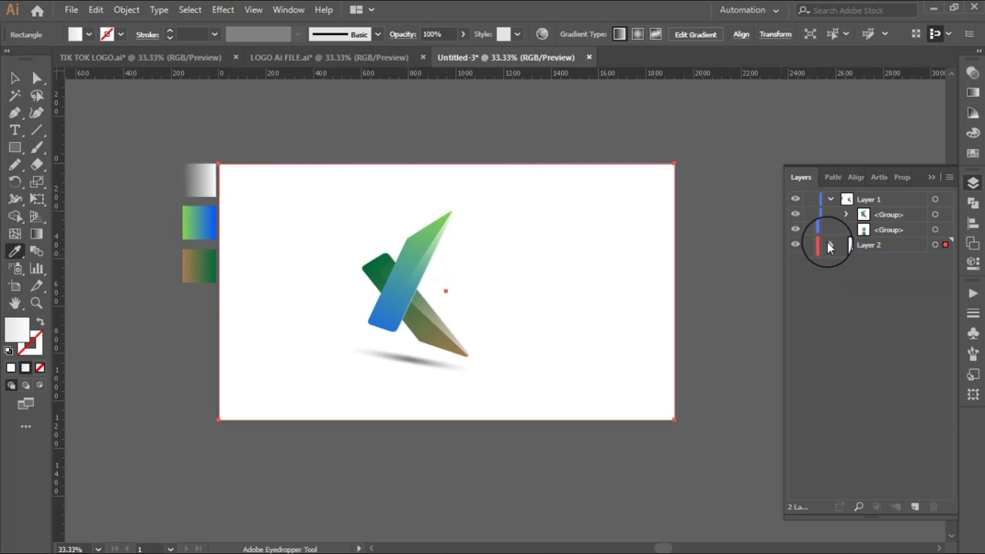
left_click(879, 258)
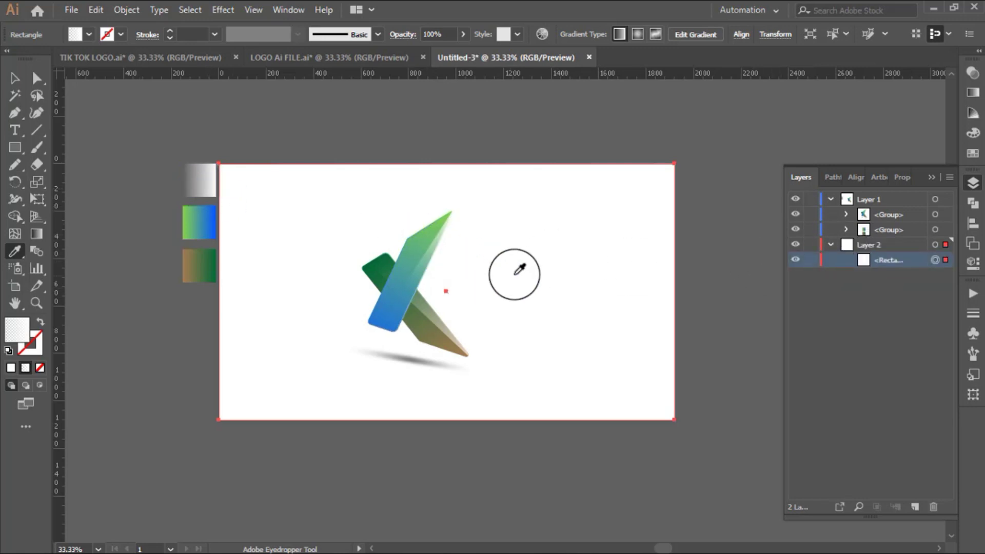
left_click(15, 79)
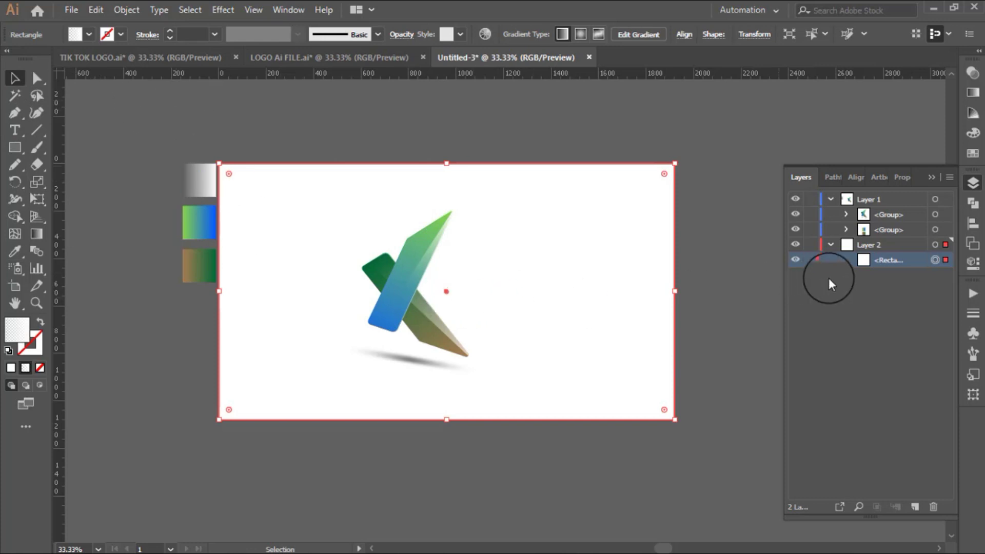
- Apply a gradient with a black right stop, then reverse it so black is on the left
left_click(973, 93)
left_click(930, 203)
double_click(930, 204)
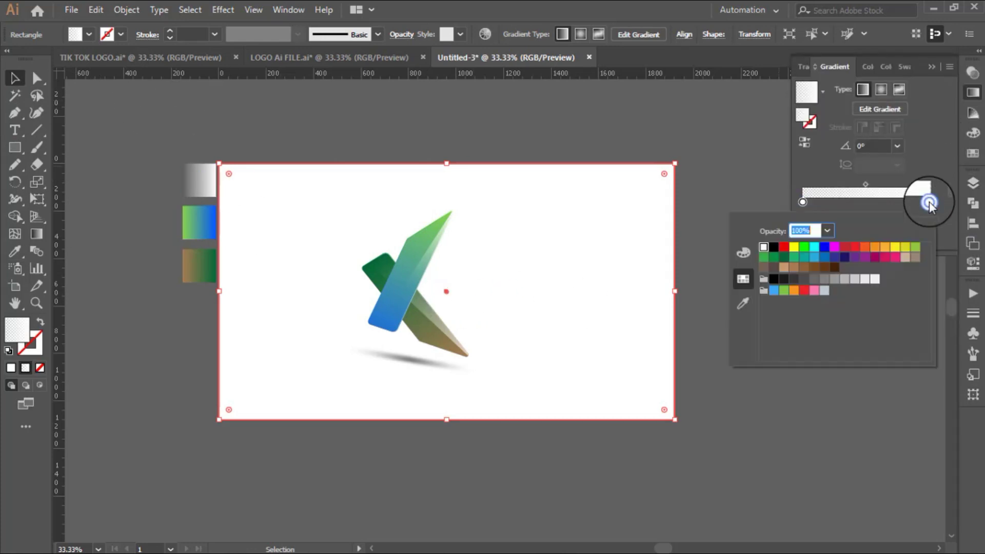
left_click(773, 246)
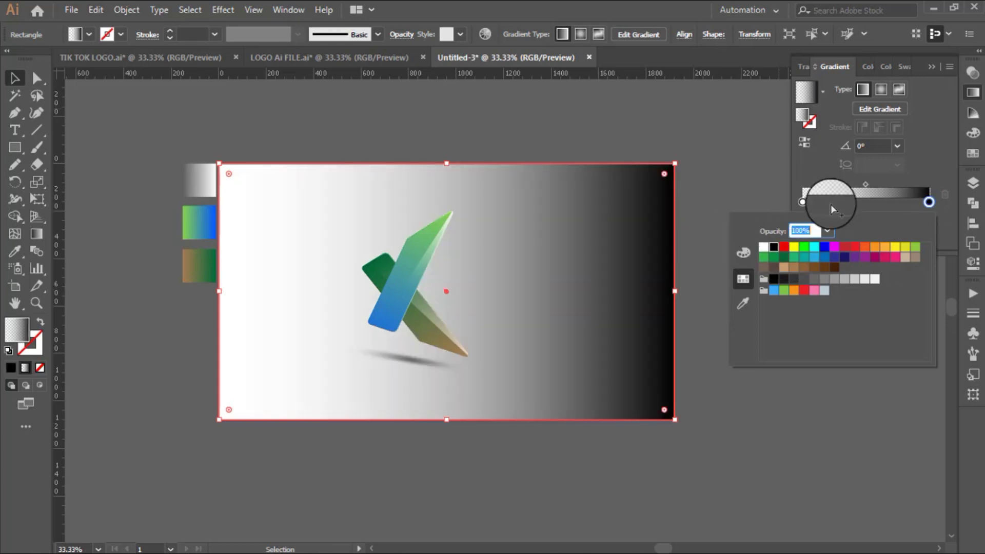
left_click(772, 167)
left_click(803, 144)
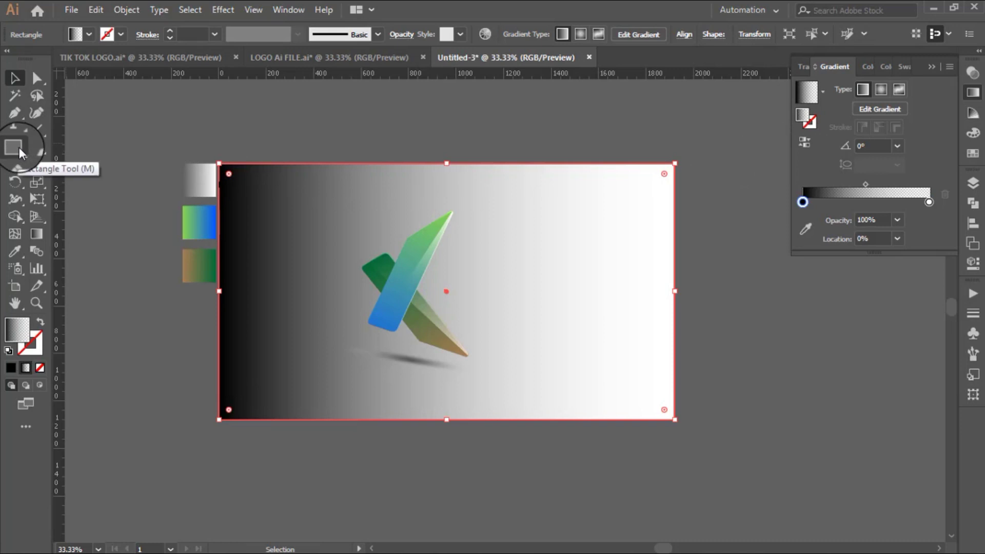
left_click(37, 233)
- Drag the gradient diagonally across the rectangle, dark bottom-left to light top-right
mouse_move(183, 122)
left_mouse_down()
mouse_move(398, 271)
mouse_move(633, 406)
mouse_move(707, 436)
mouse_move(696, 429)
left_mouse_up()
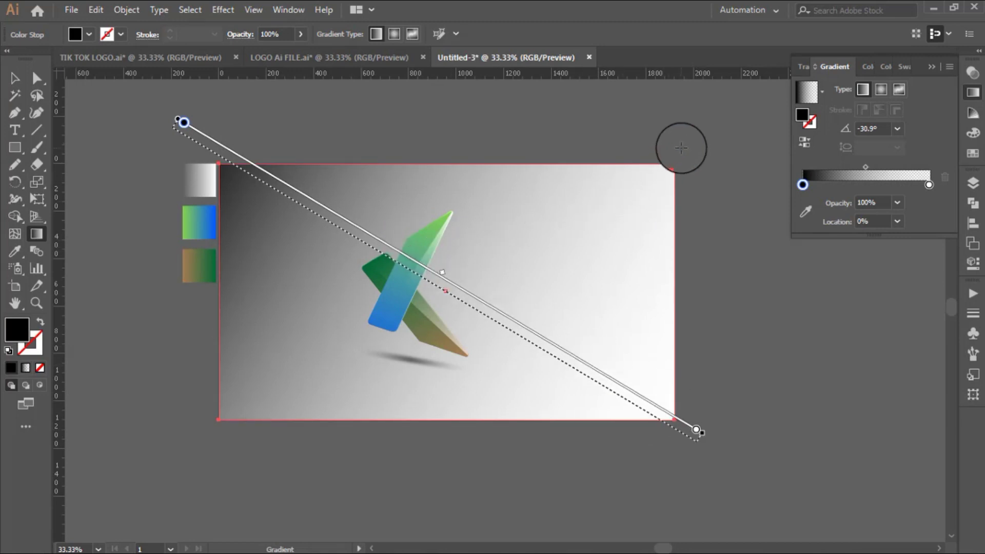
left_click_drag(681, 147, 248, 391)
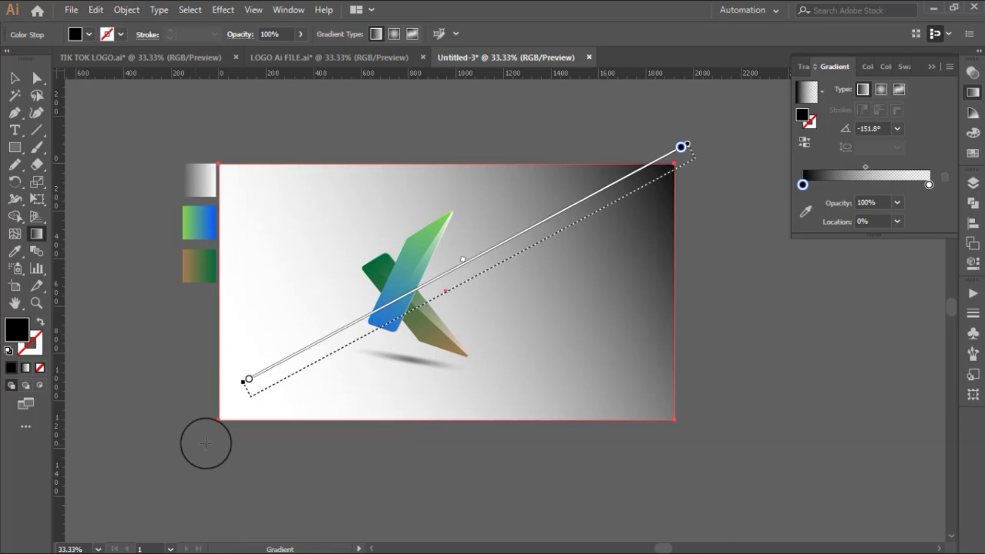
mouse_move(194, 445)
left_mouse_down()
mouse_move(553, 219)
mouse_move(693, 154)
mouse_move(737, 115)
left_mouse_up()
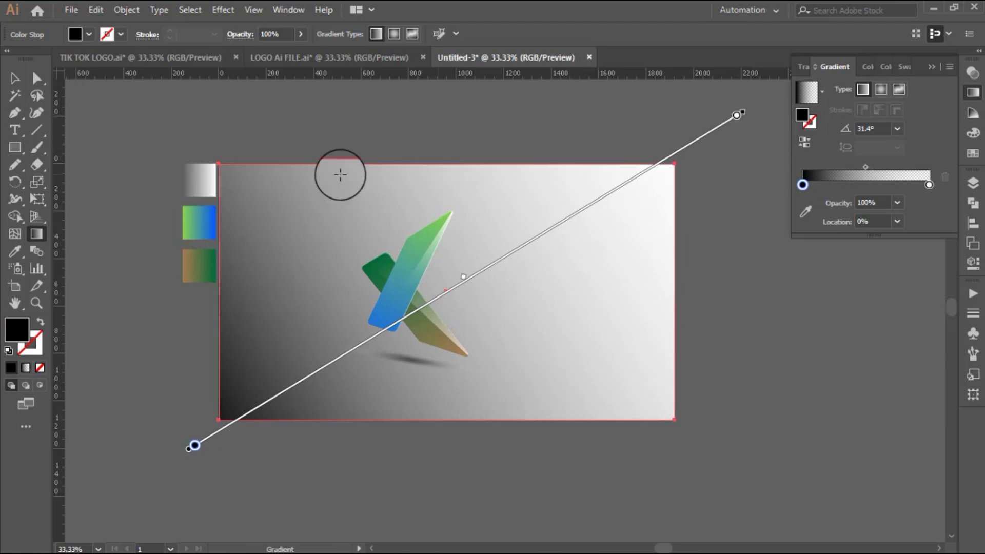
left_click(14, 78)
- Set the background gradient's dark stop to 70% opacity
left_click(736, 209)
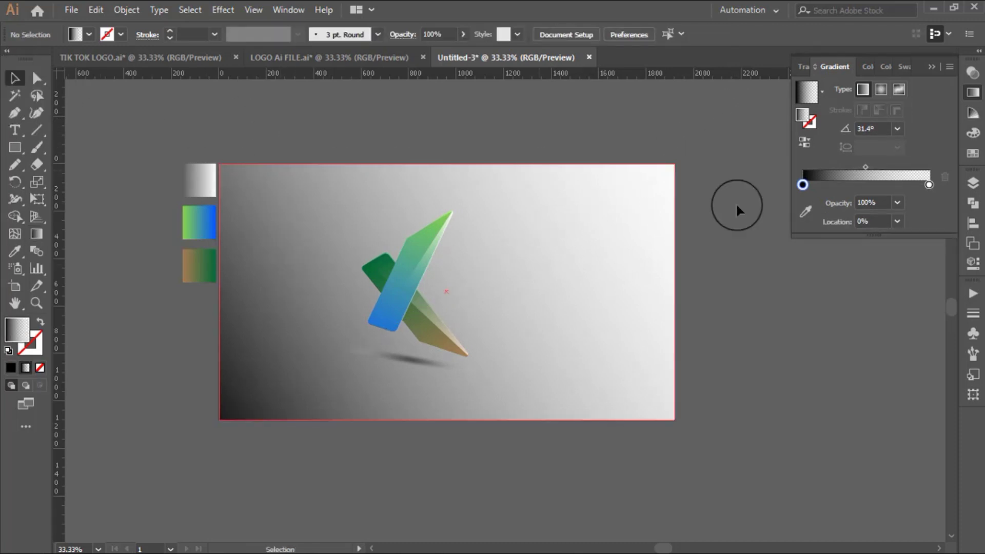
left_click(897, 203)
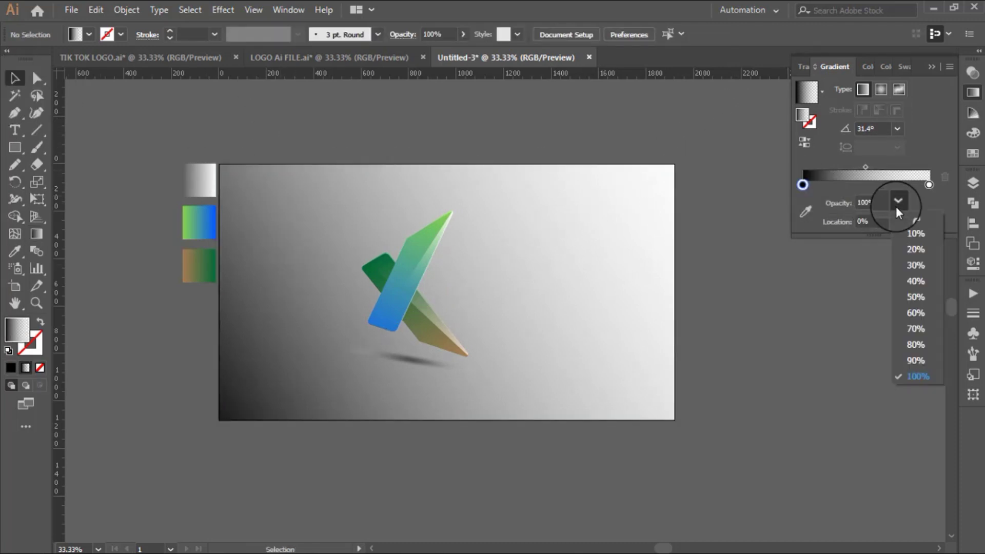
left_click(916, 331)
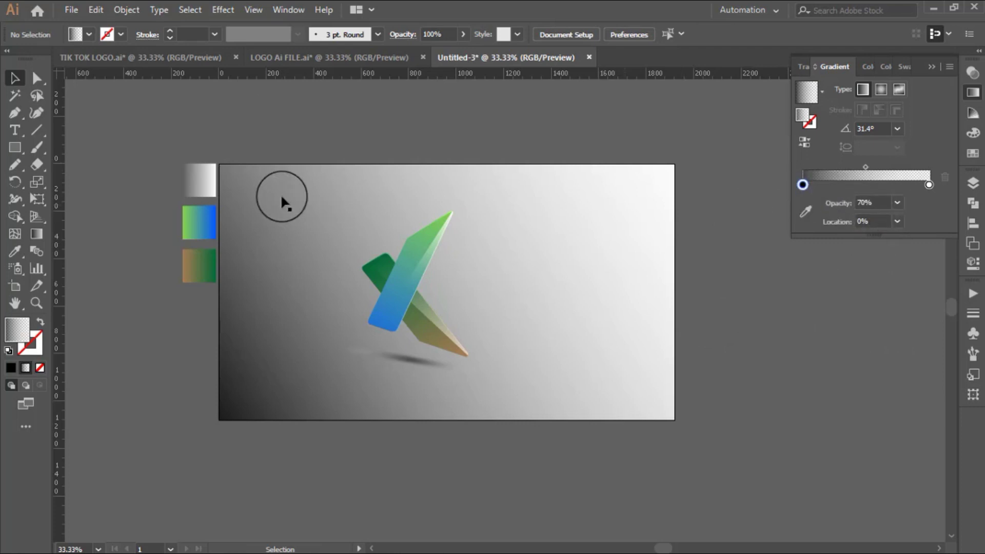
left_click(200, 182)
left_click(269, 216)
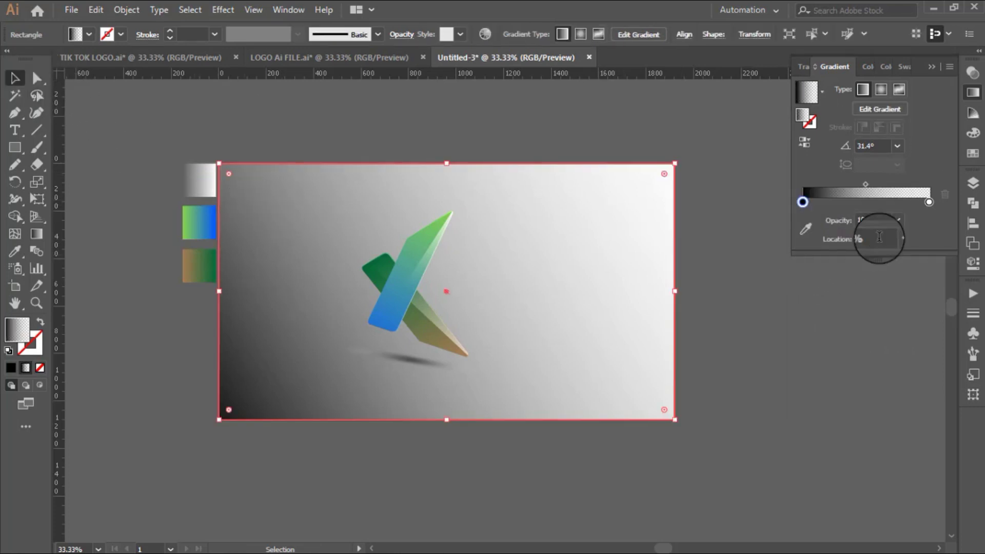
left_click(897, 220)
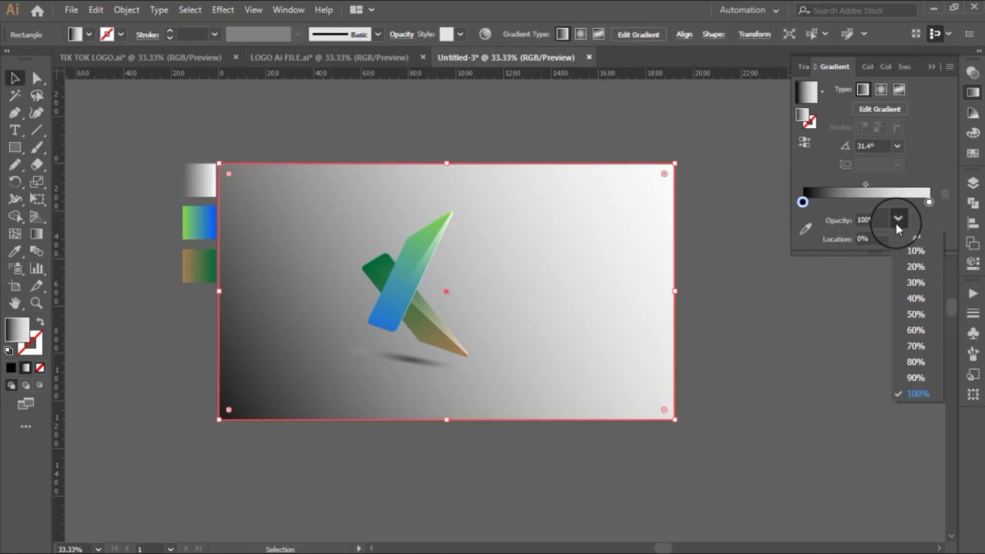
left_click(911, 340)
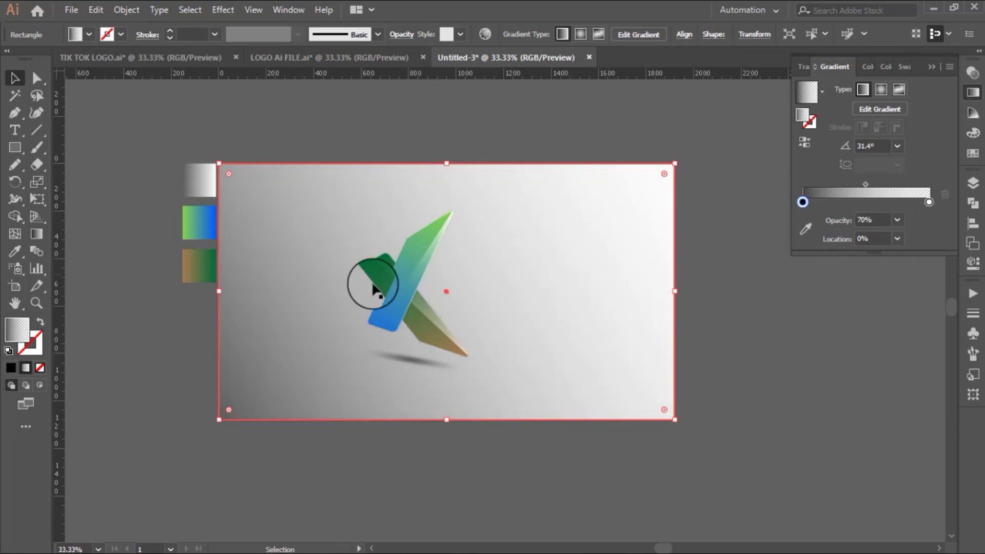
- Deselect the background and bring up the Layers panel
left_click(152, 325)
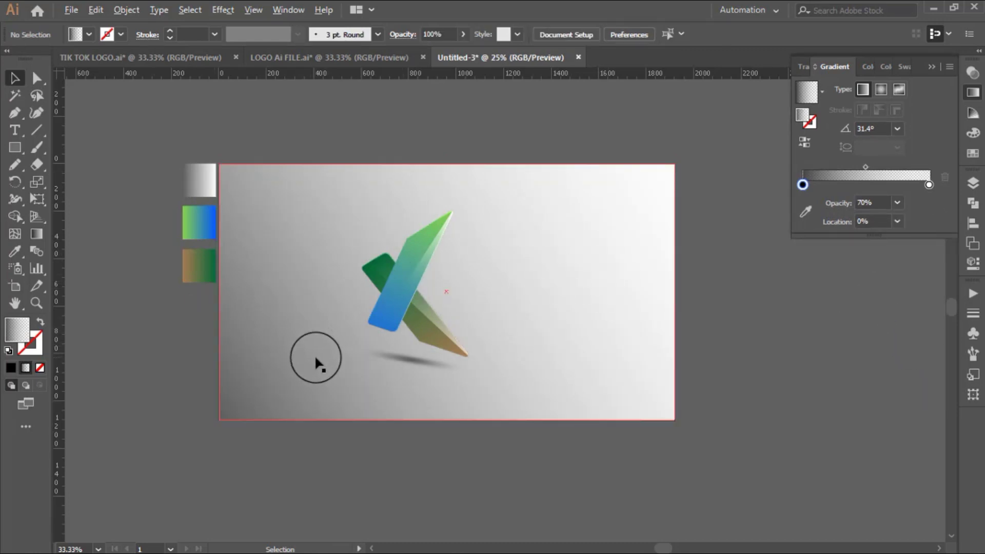
scroll(317, 361, "down", 1)
scroll(410, 310, "up", 1)
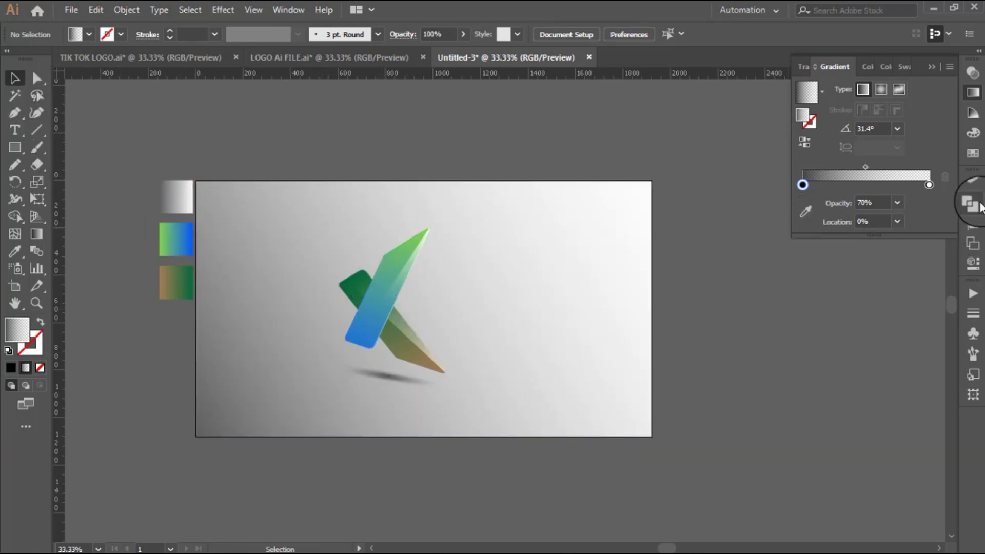
left_click(973, 183)
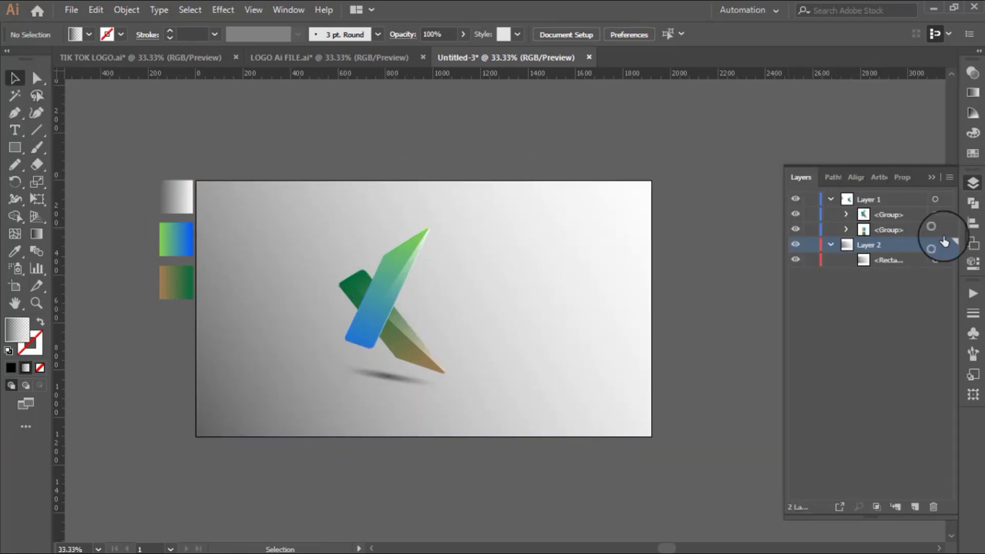
- Collapse both layers, nudge the logo group slightly right, and scale it down a little around its centre
left_click(830, 245)
left_click(830, 200)
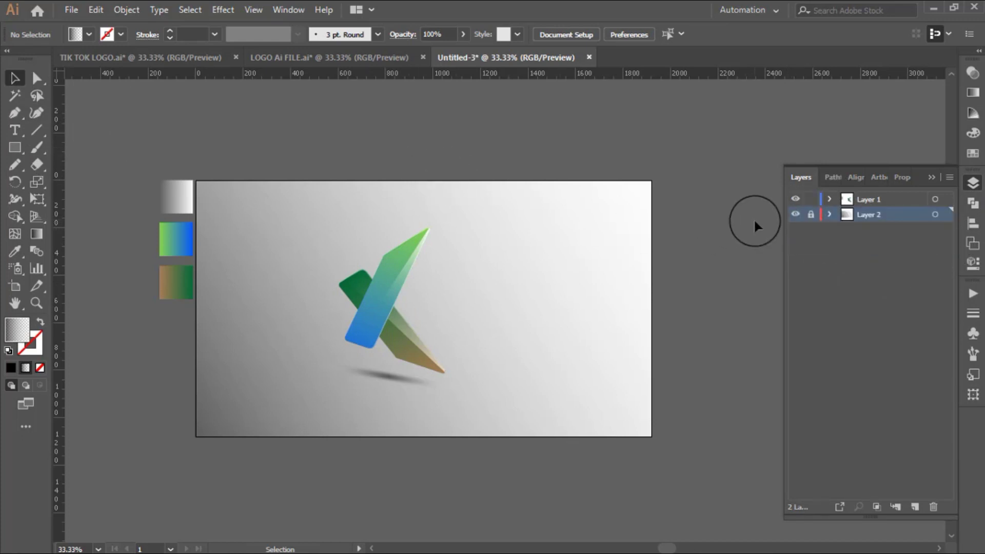
left_click(440, 355)
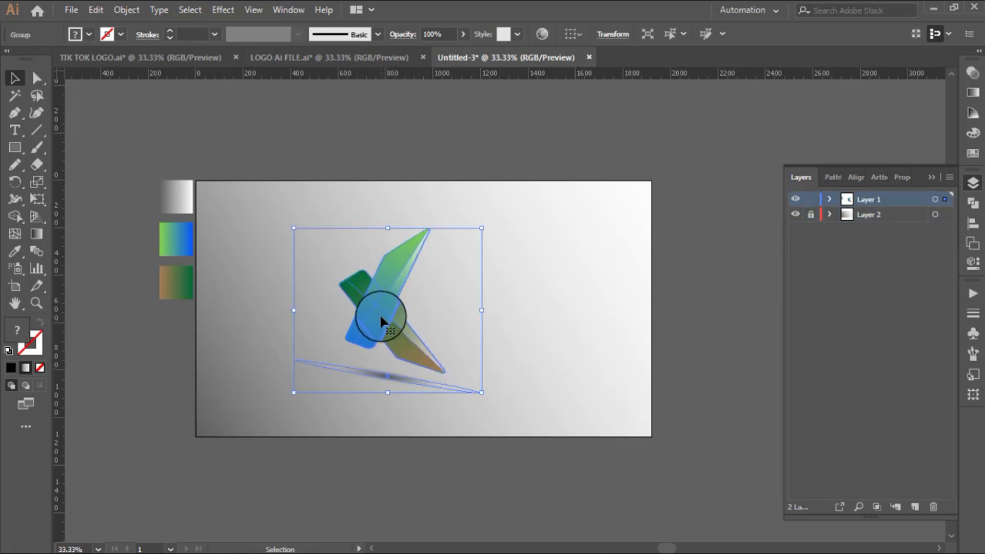
left_click_drag(381, 318, 398, 320)
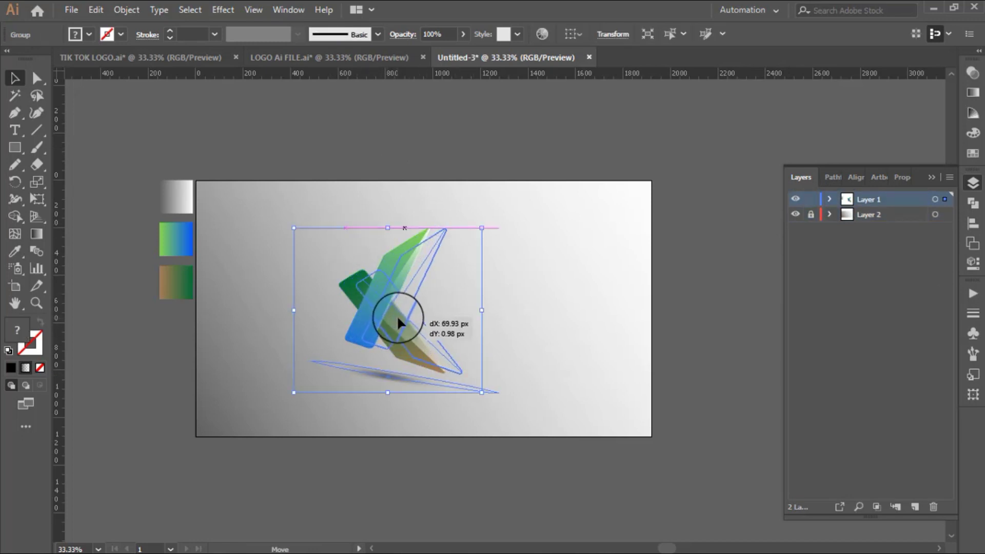
left_click_drag(398, 322, 404, 317)
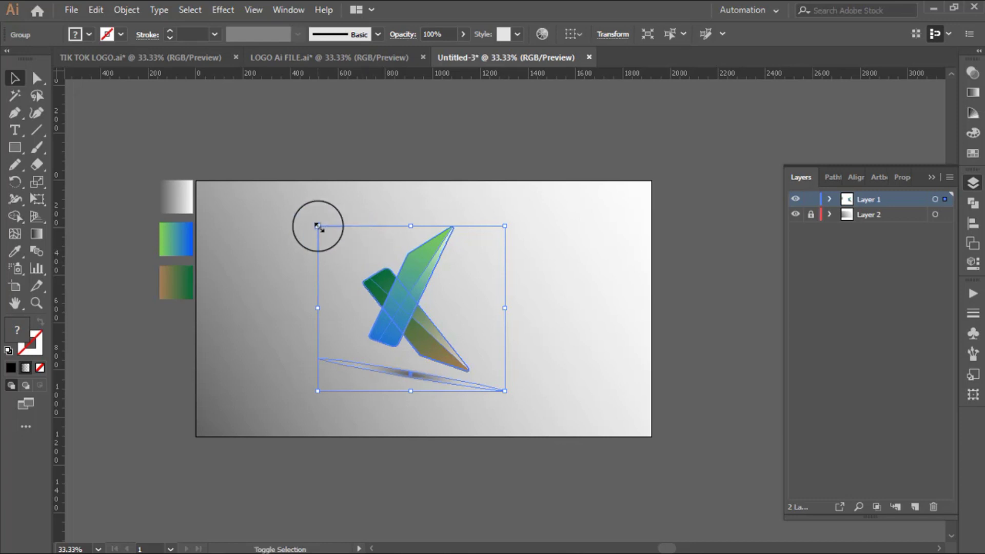
left_click_drag(318, 226, 321, 229)
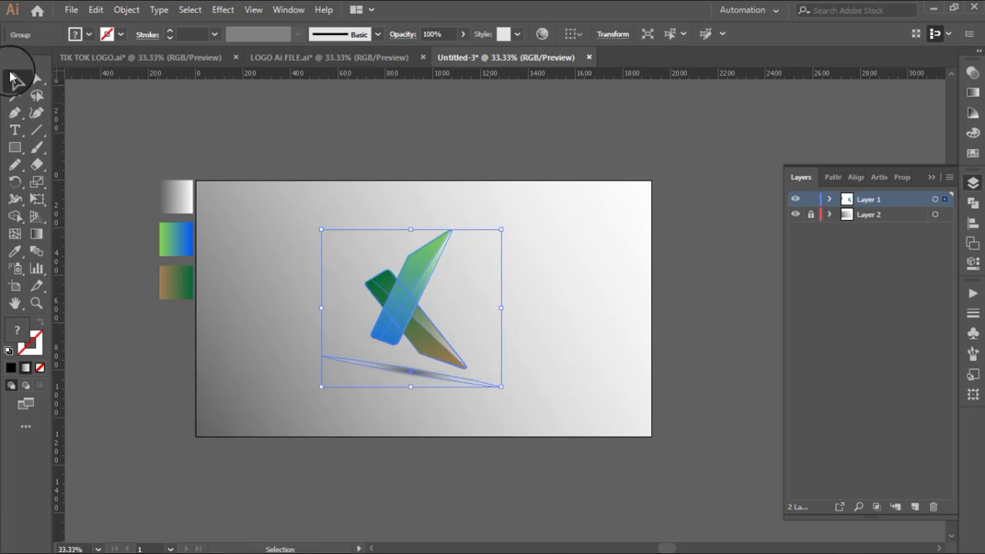
left_click(241, 127)
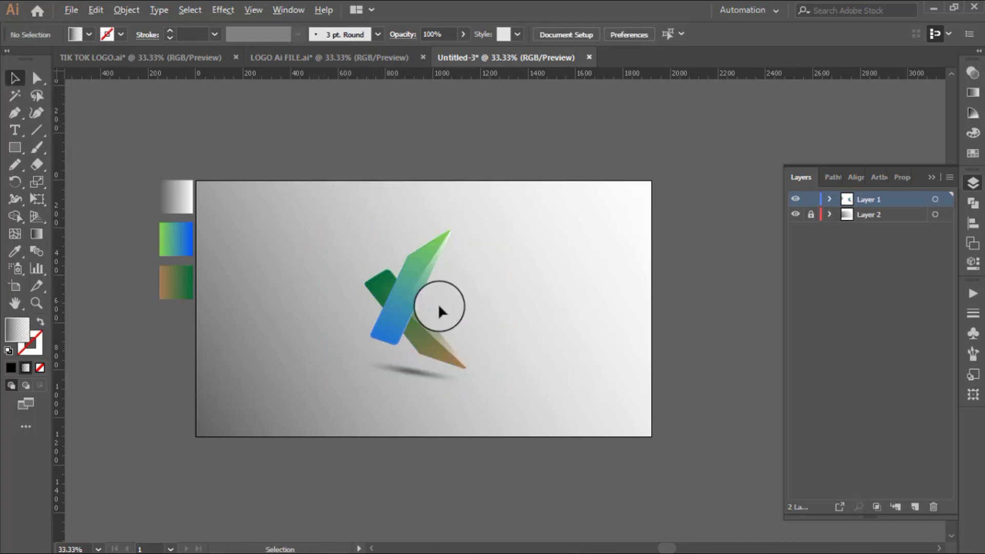
- Zoom to inspect the logo, collapse the Layers panel, and pan to frame the finished composition
scroll(438, 304, "up", 1)
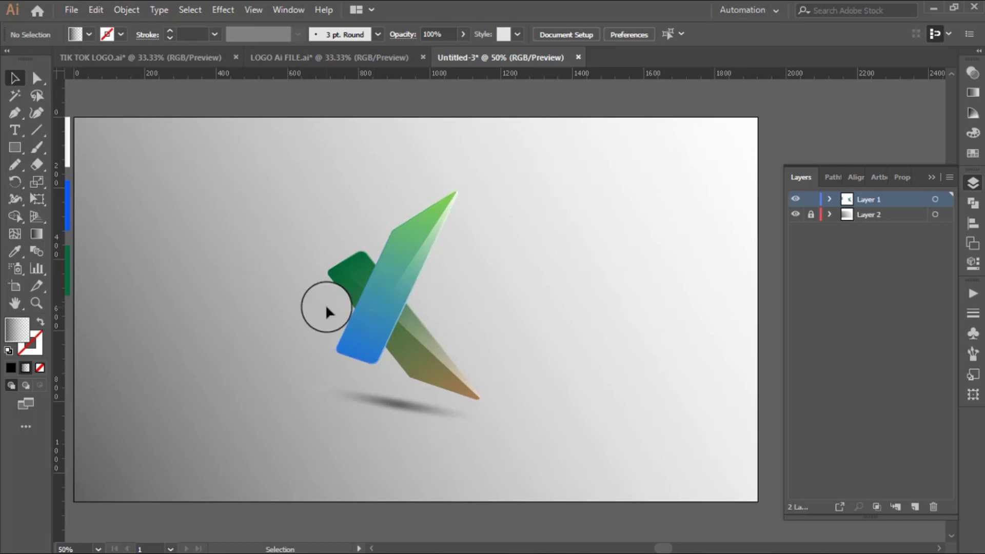
scroll(325, 322, "up", 3)
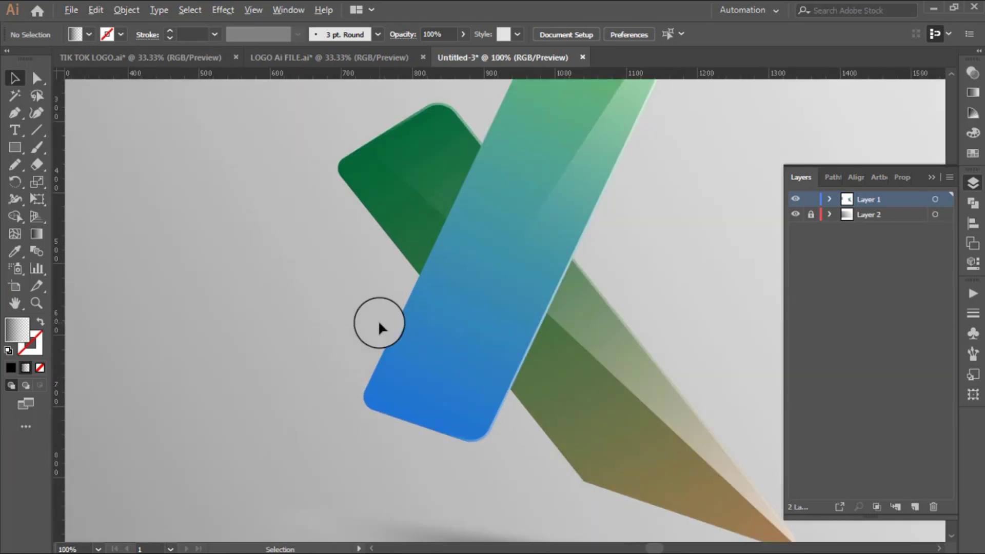
scroll(378, 320, "down", 1)
scroll(458, 292, "down", 1)
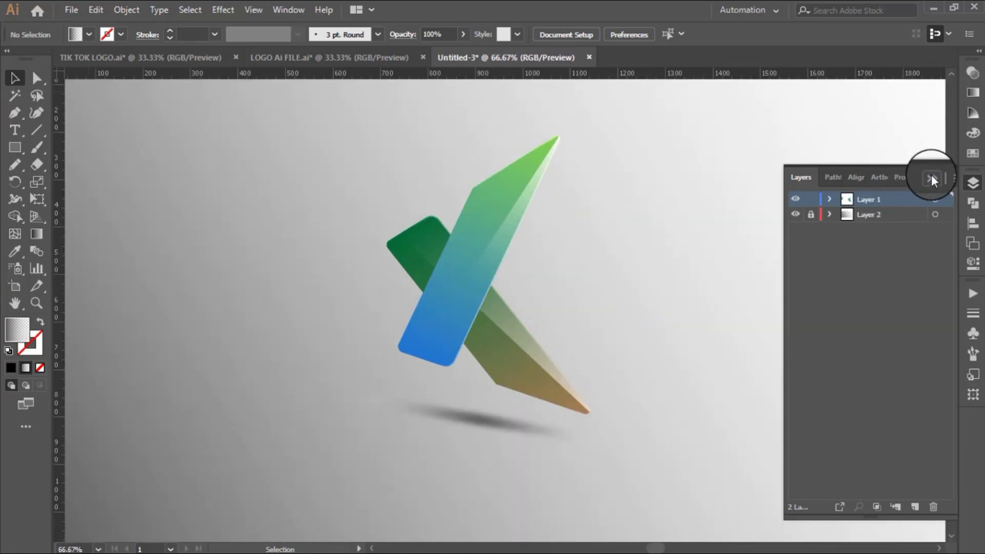
left_click(931, 178)
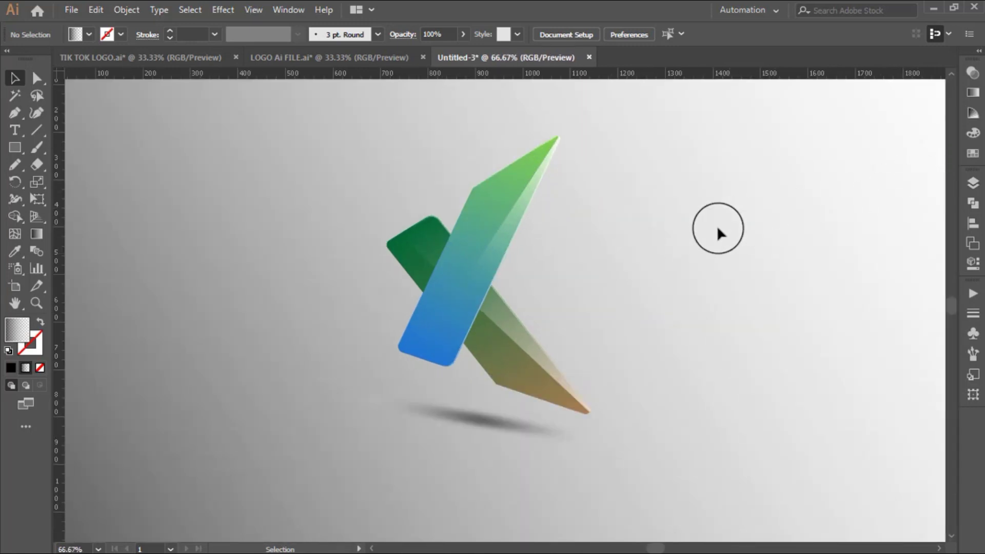
left_click_drag(592, 243, 582, 256)
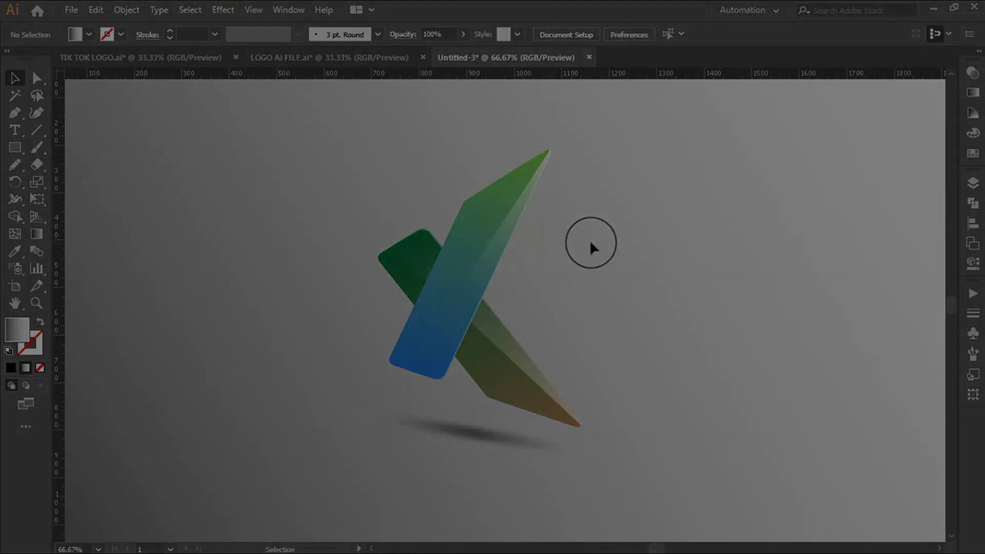